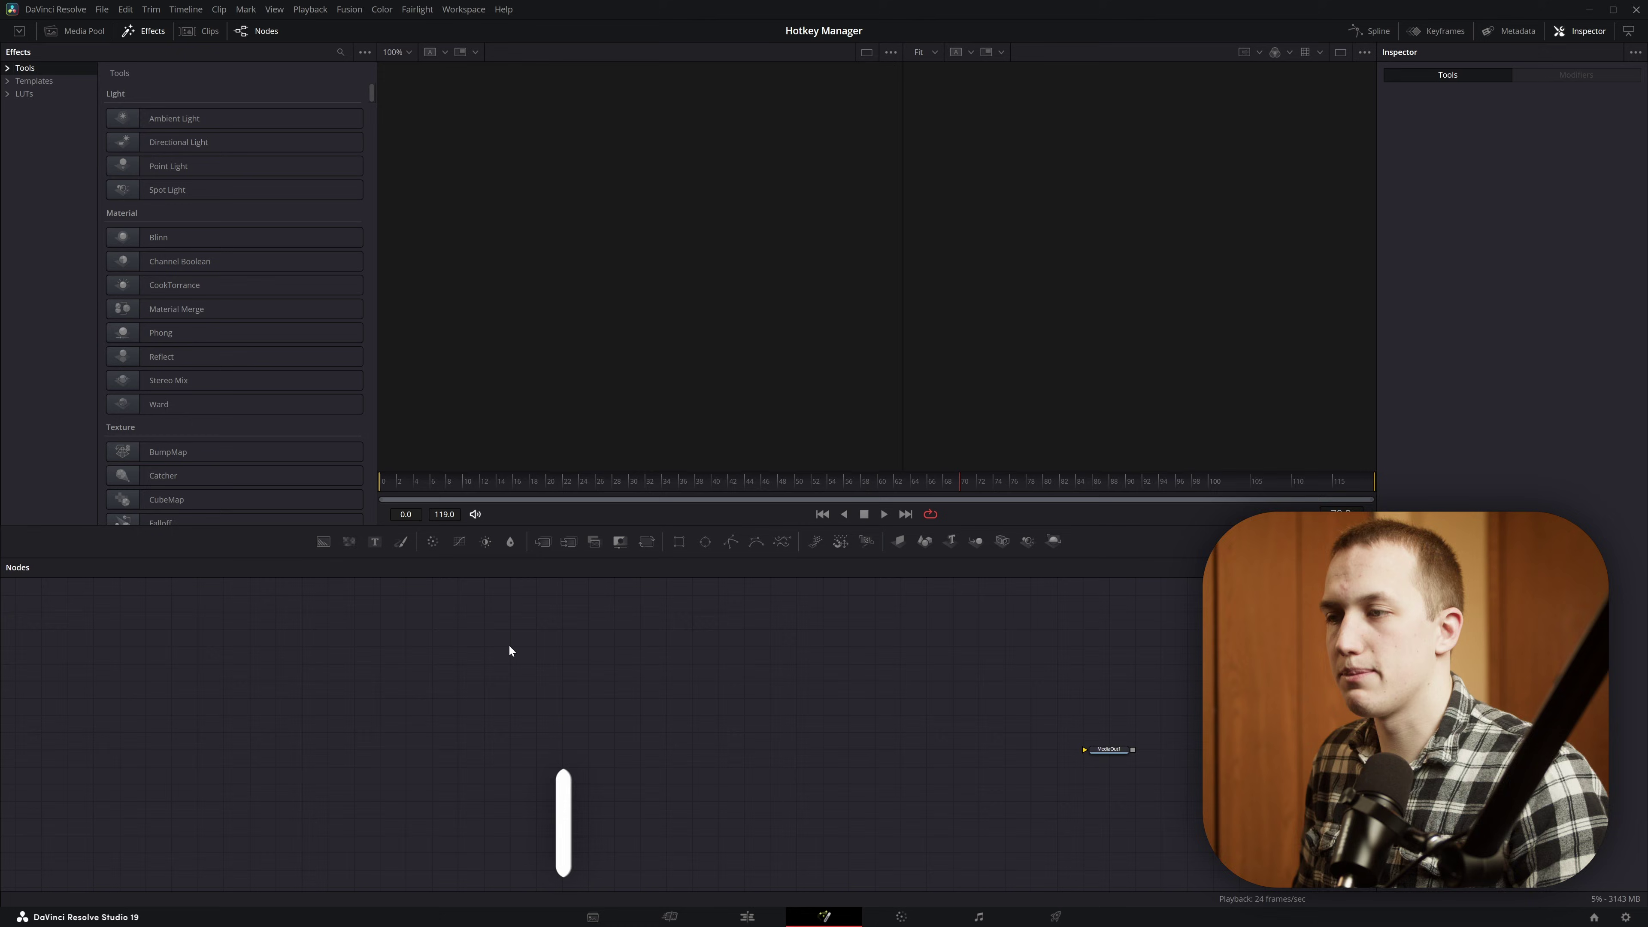
Add a Background node, connect it to MediaOut1 and line it up with the output
{"action": "scroll", "coordinate": [804, 739], "scroll_direction": "up", "scroll_amount": 3}
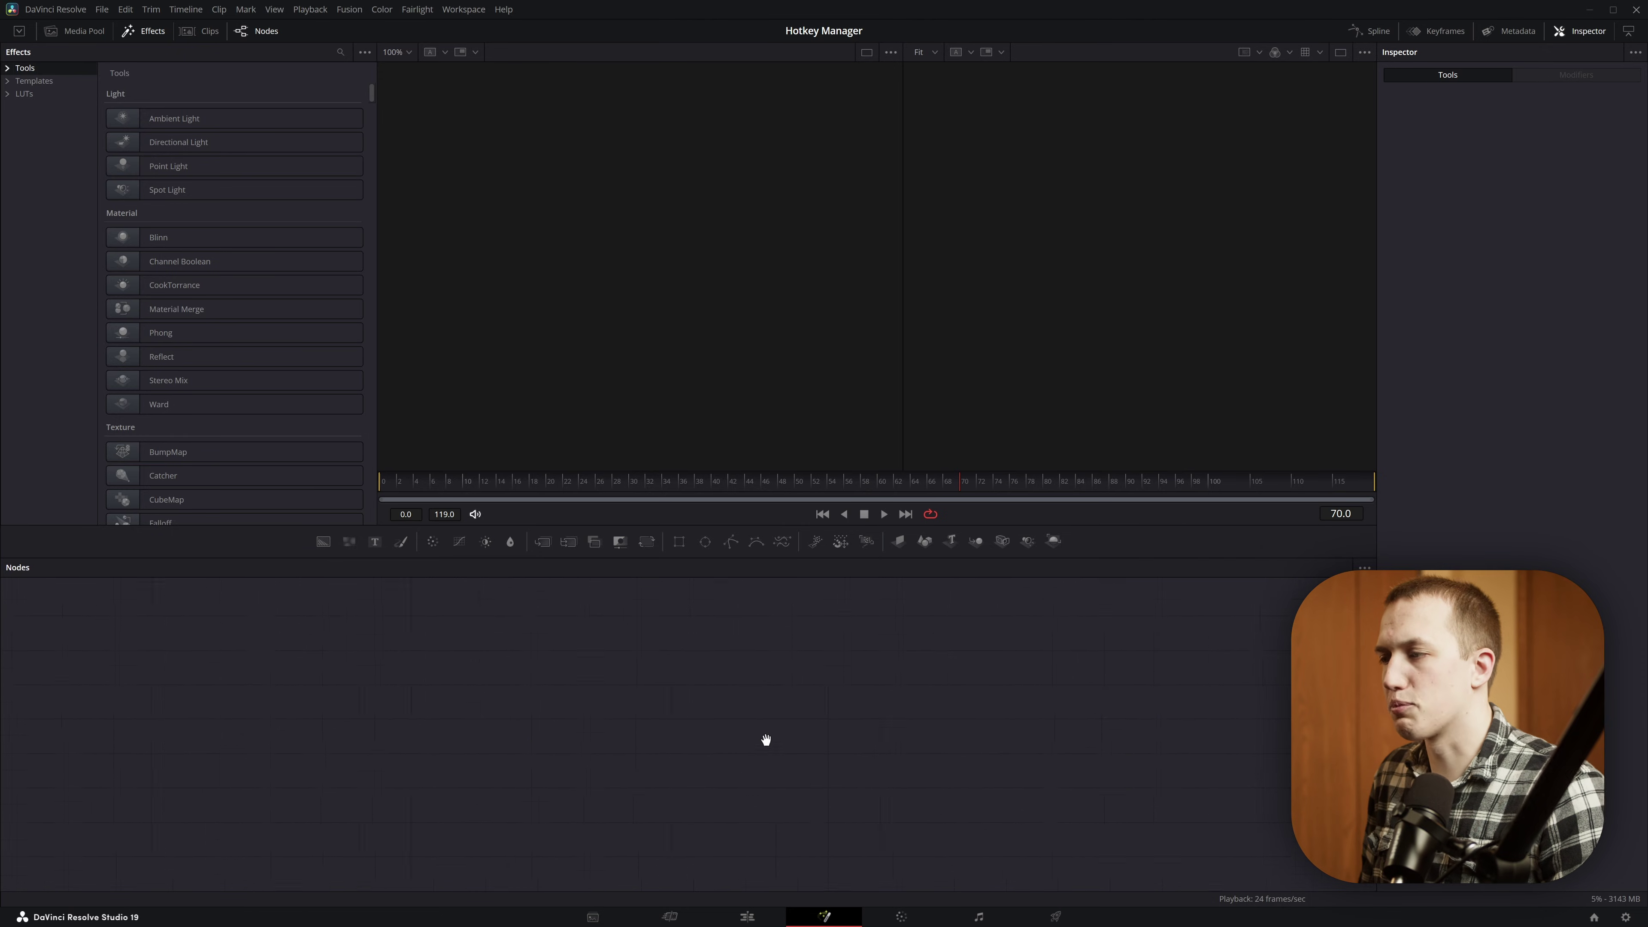
{"action": "left_click_drag", "start_coordinate": [766, 740], "coordinate": [641, 755]}
{"action": "key", "text": "b"}
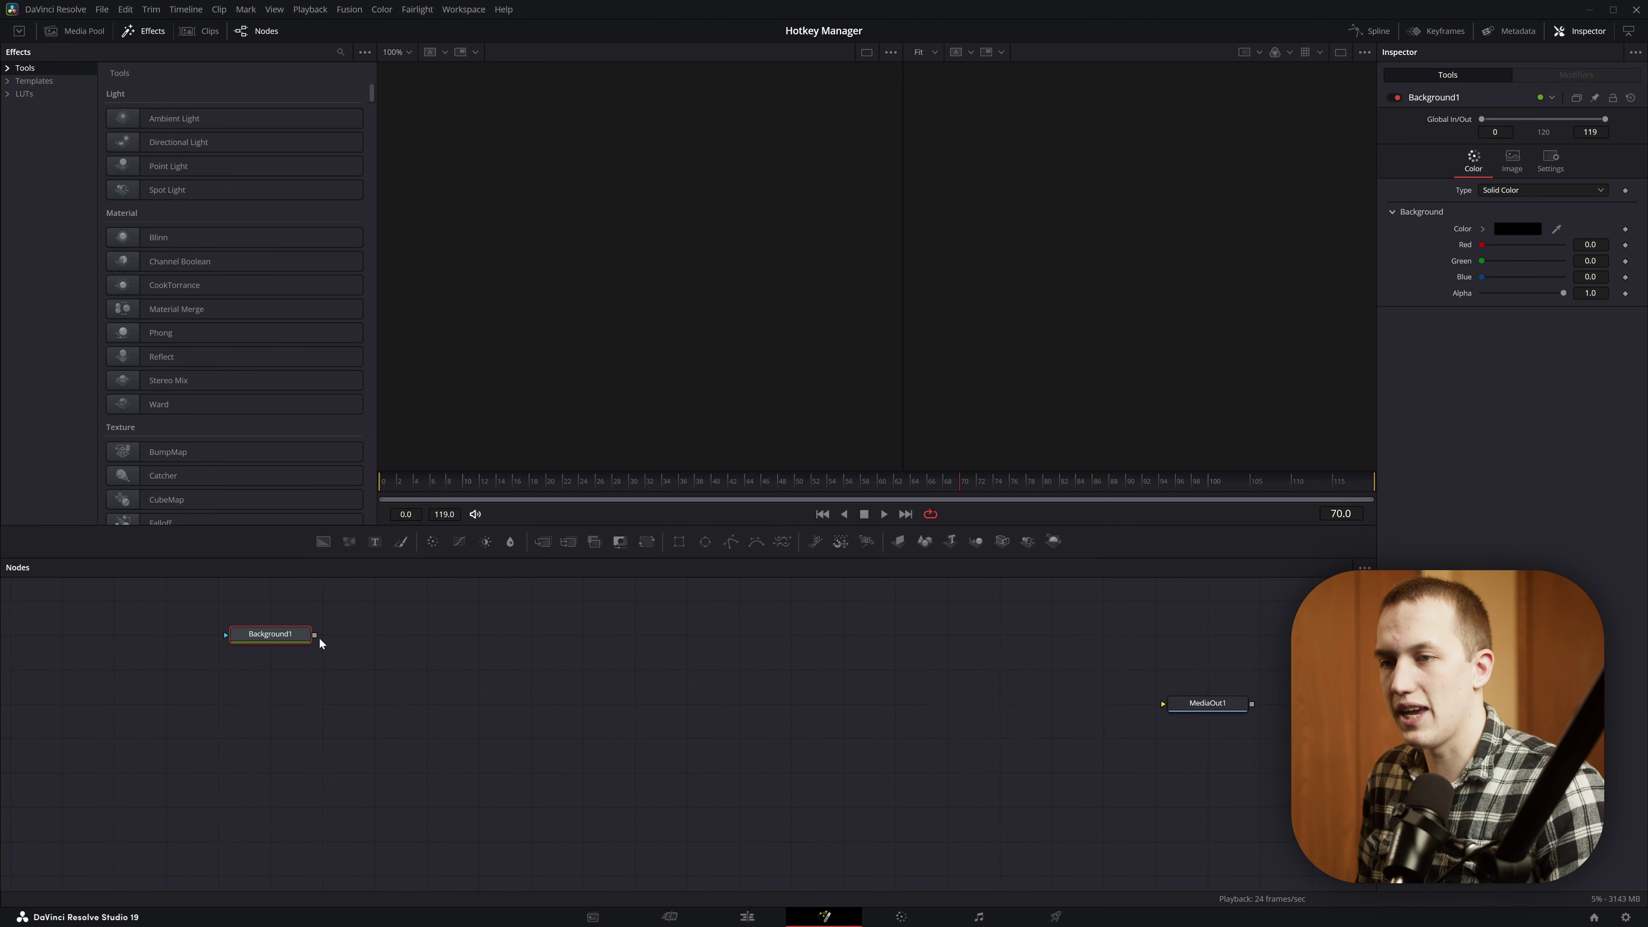
{"action": "left_click_drag", "start_coordinate": [325, 637], "coordinate": [1196, 709]}
{"action": "left_click_drag", "start_coordinate": [285, 634], "coordinate": [297, 704]}
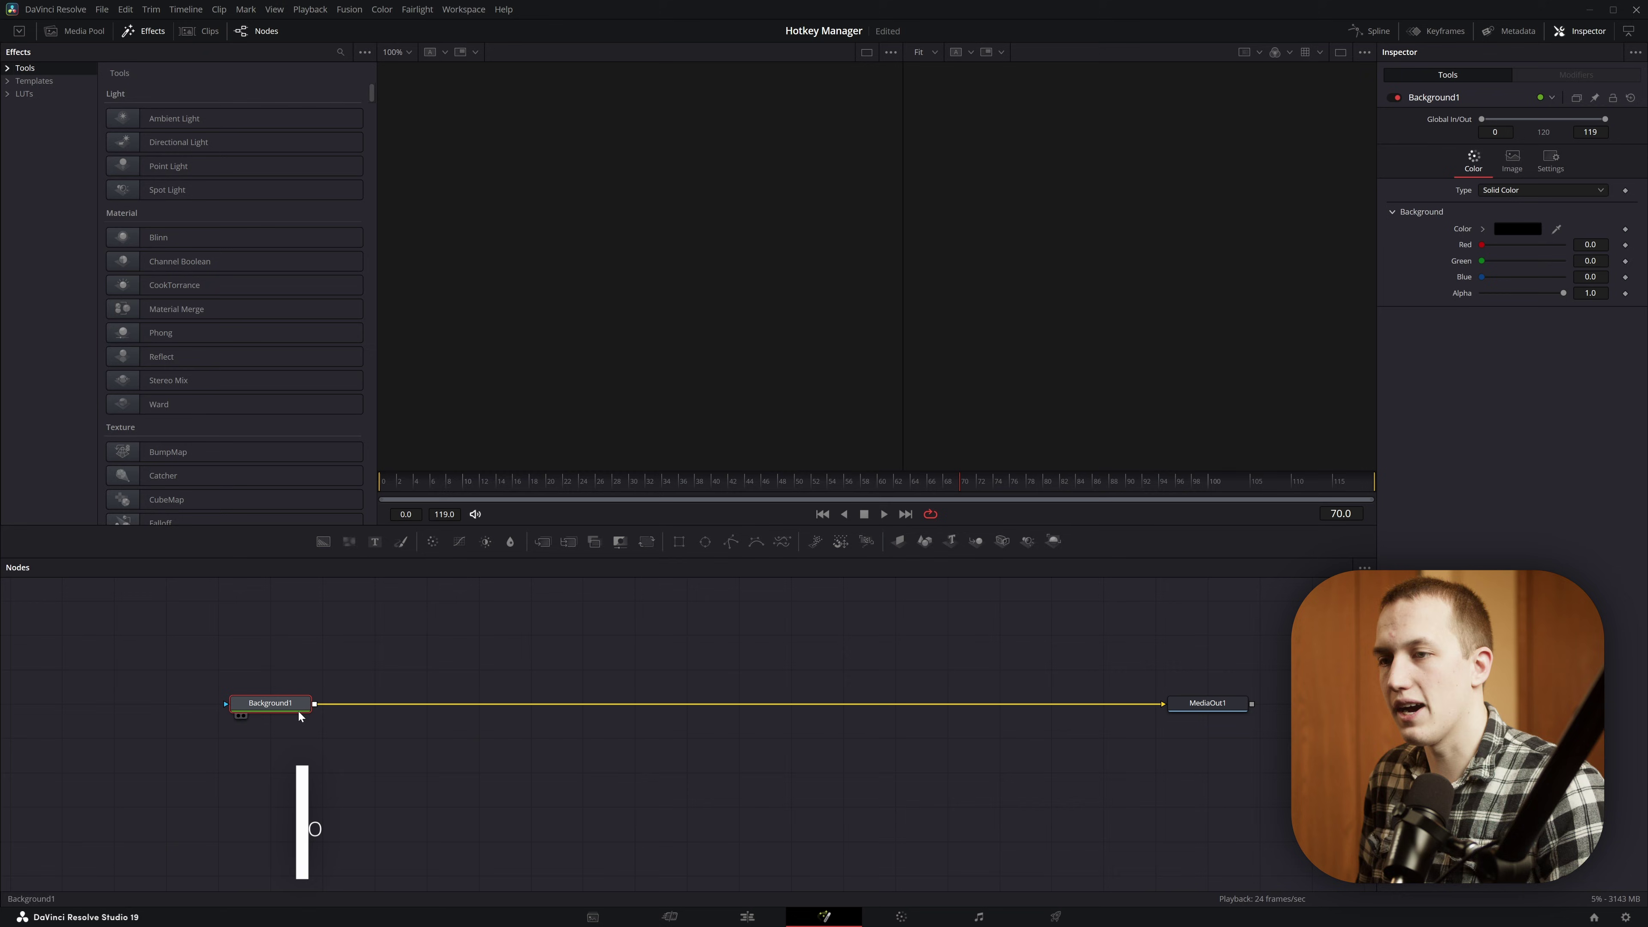
Add a Text node merged over the background and set its text to 'FUSION FRIDAY'
{"action": "key", "text": "t"}
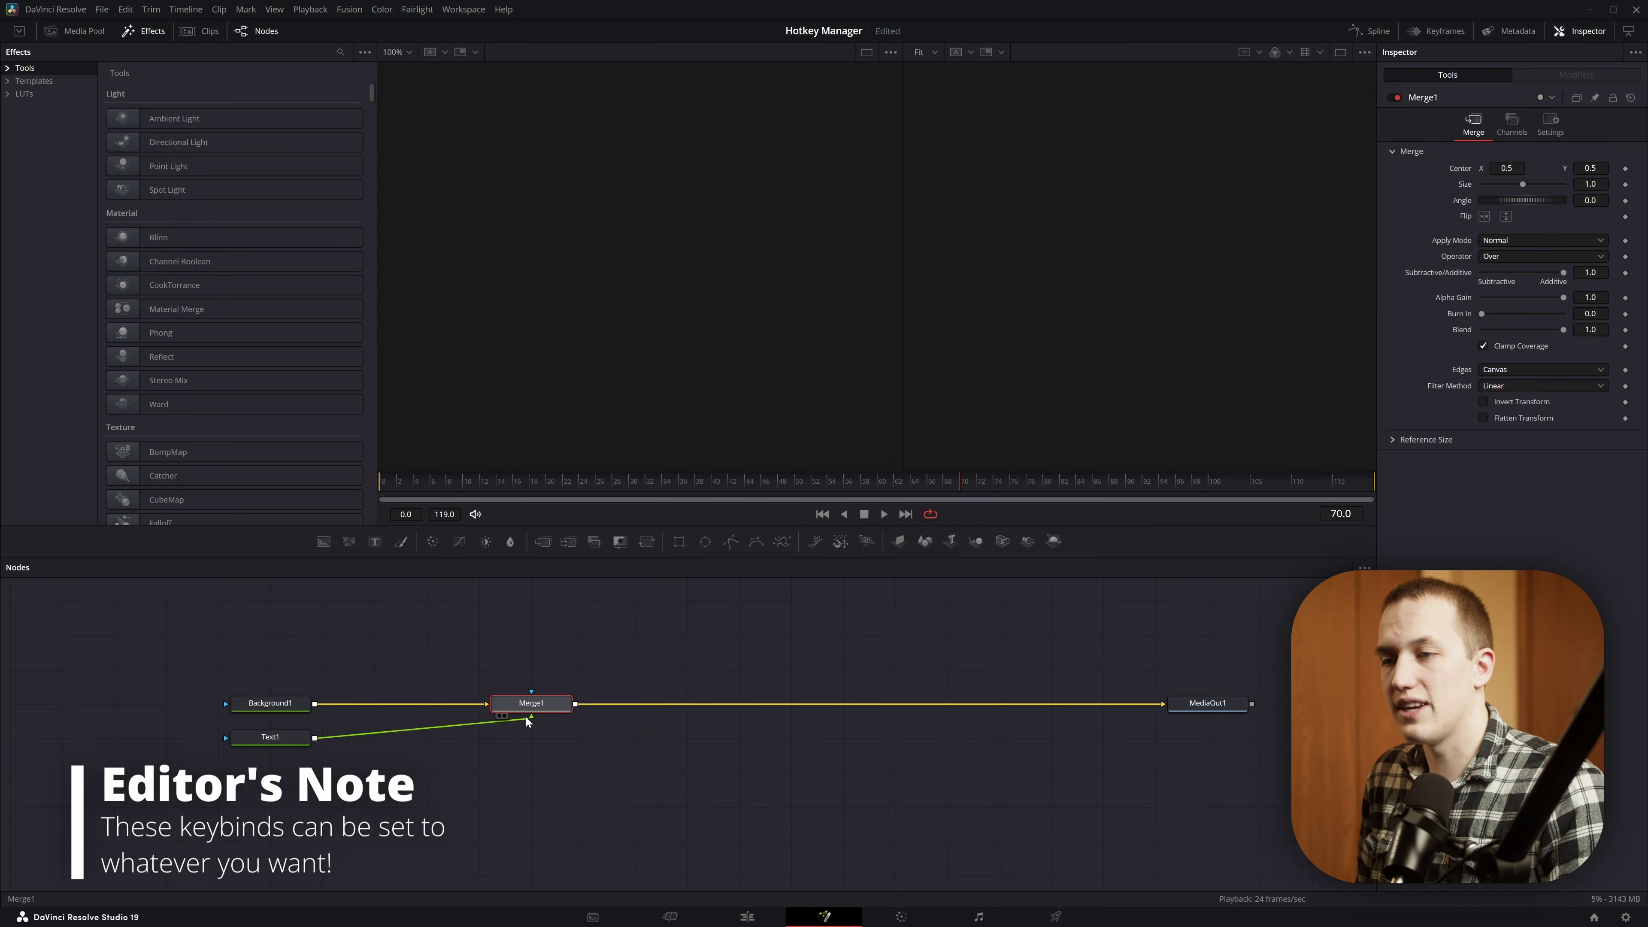
{"action": "left_click_drag", "start_coordinate": [311, 730], "coordinate": [573, 602]}
{"action": "left_click", "coordinate": [1207, 703]}
{"action": "key", "text": "2"}
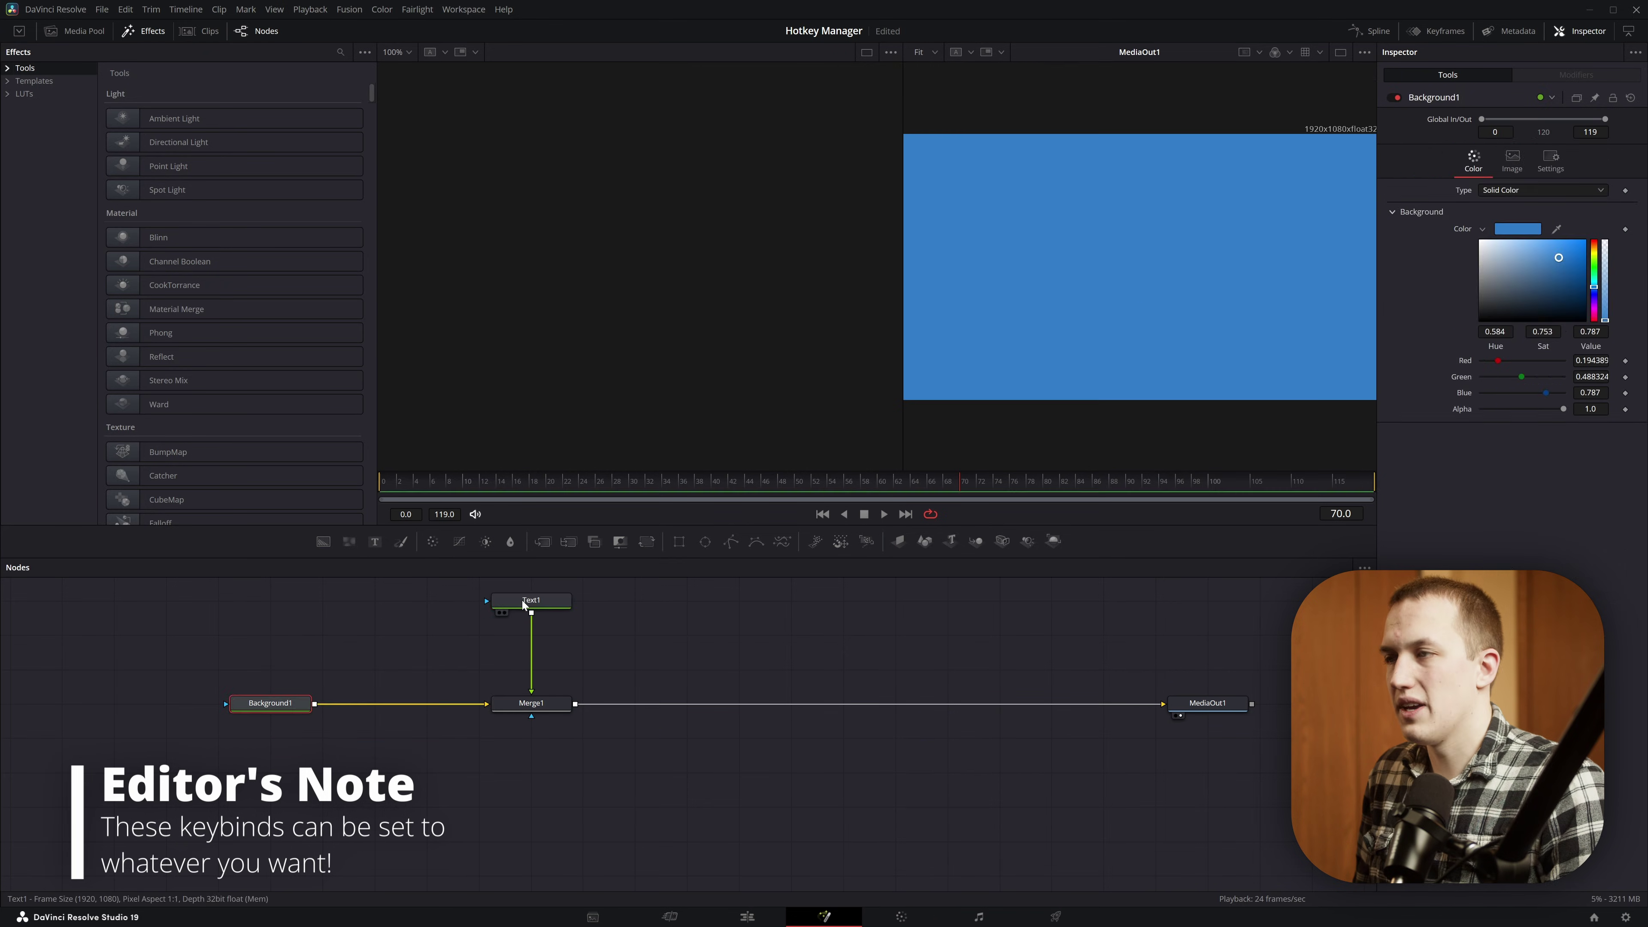
{"action": "left_click", "coordinate": [531, 608]}
{"action": "left_click", "coordinate": [1499, 244]}
{"action": "type", "text": "FUSION FRIDAY"}
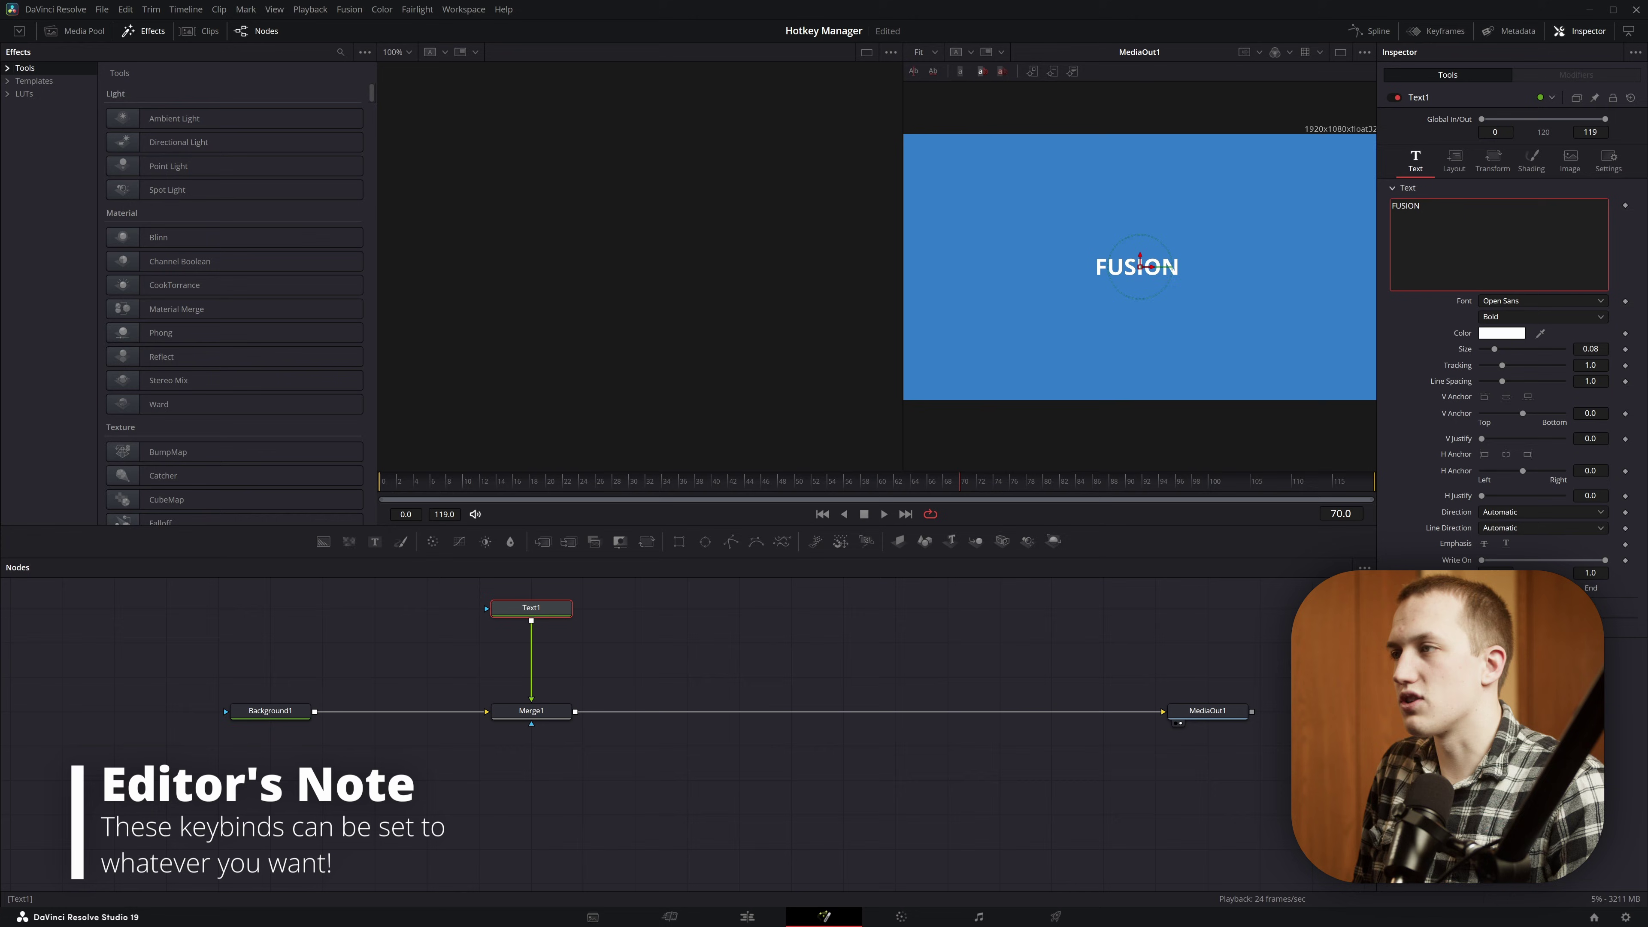
{"action": "left_click", "coordinate": [571, 608]}
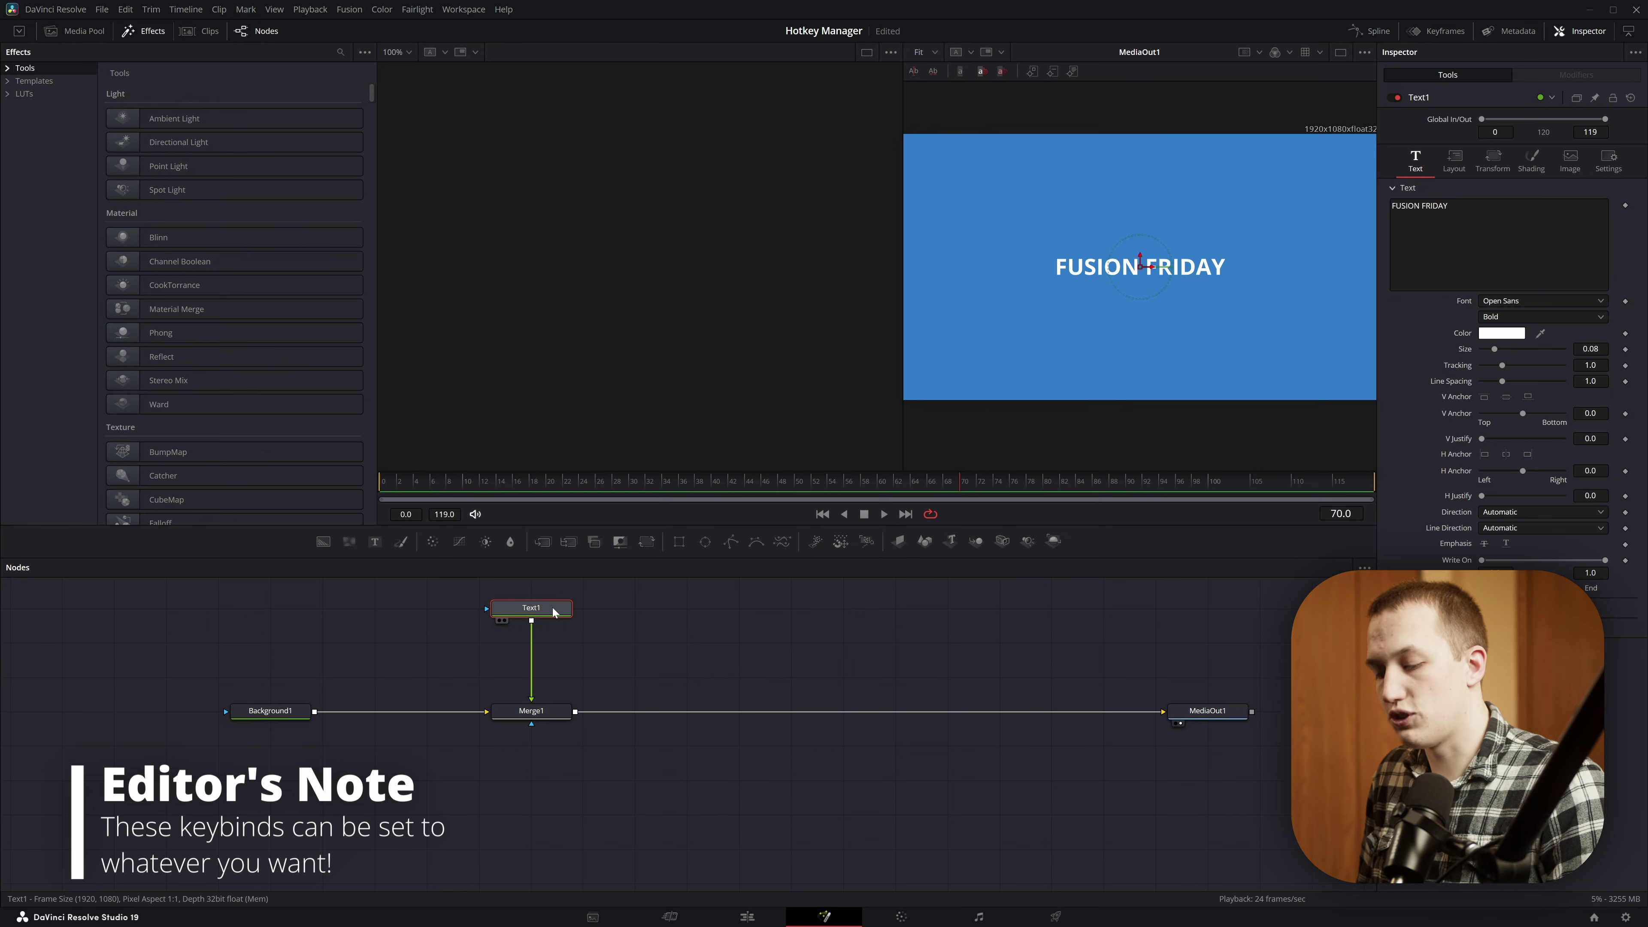
Insert a Transform node after Text1 and play the scaling animation from the first frame
{"action": "key", "text": "t"}
{"action": "key", "text": "Home"}
{"action": "key", "text": "space"}
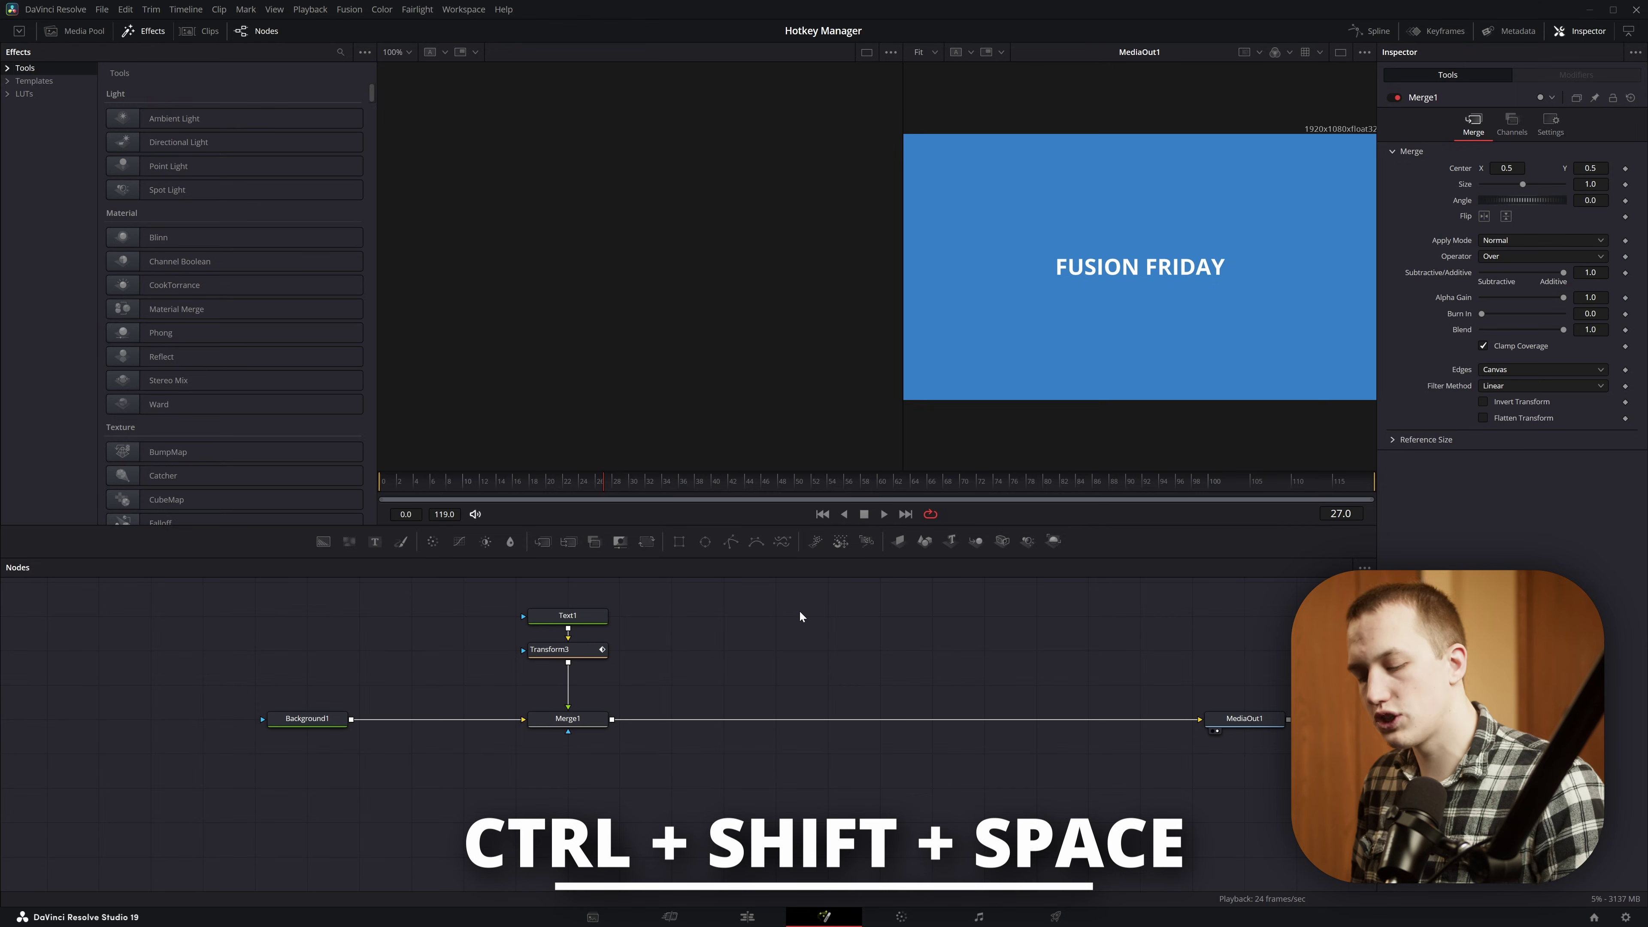
Search the action list for 'hotkey' and run Customize Hotkeys
{"action": "key", "text": "ctrl+shift+space"}
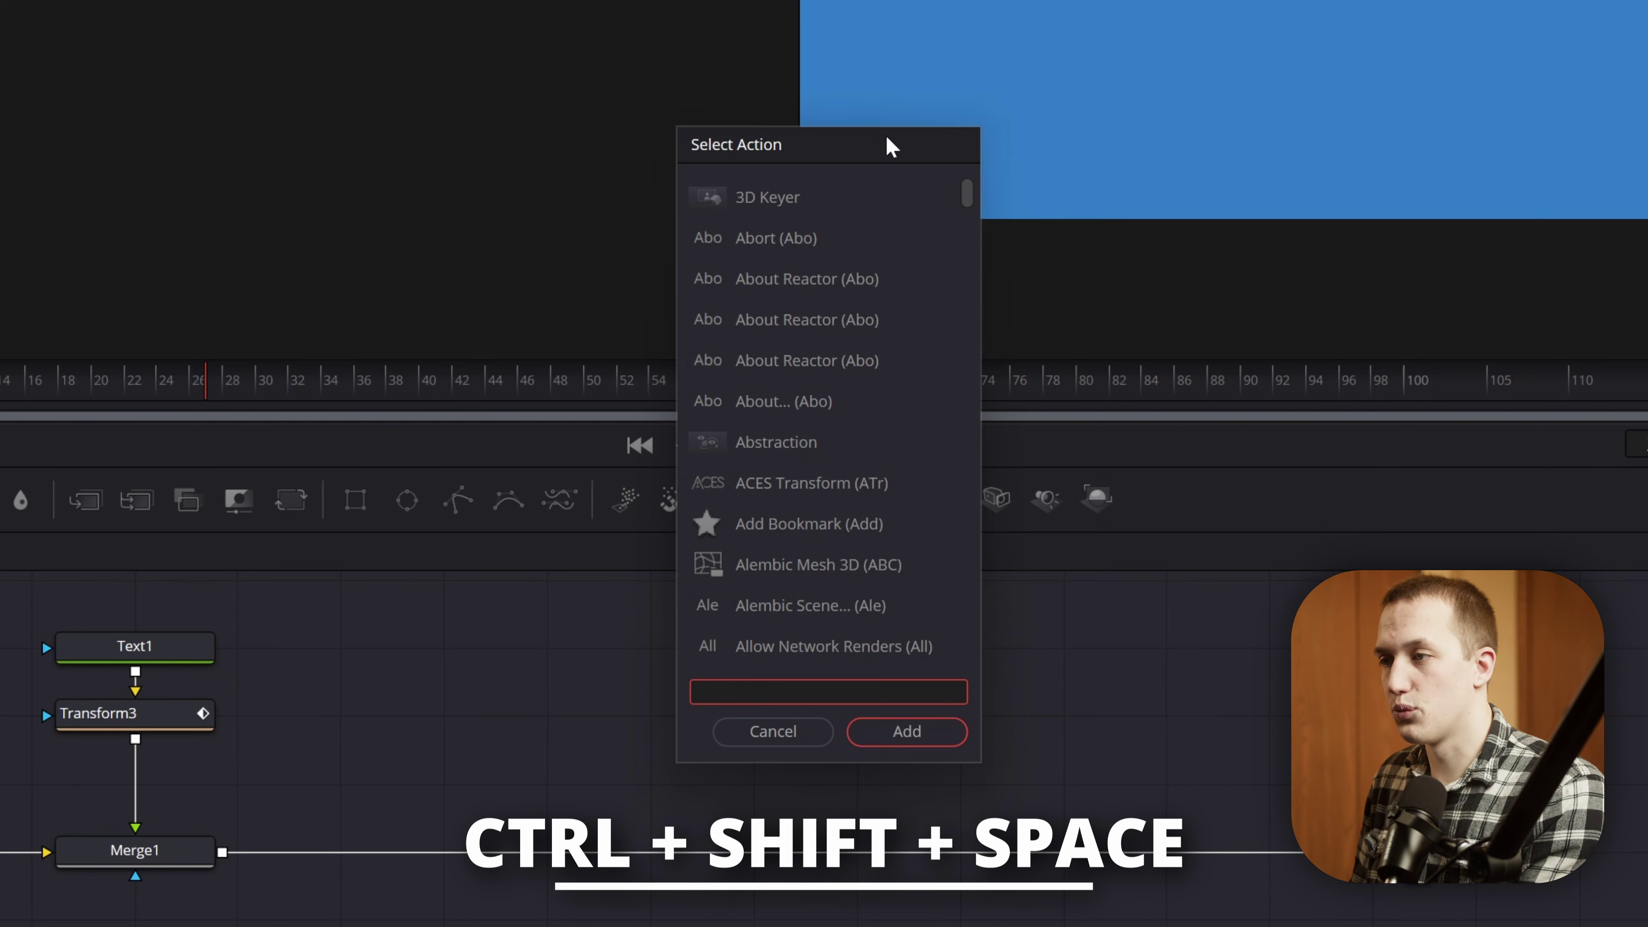
{"action": "left_click_drag", "start_coordinate": [893, 146], "coordinate": [884, 130]}
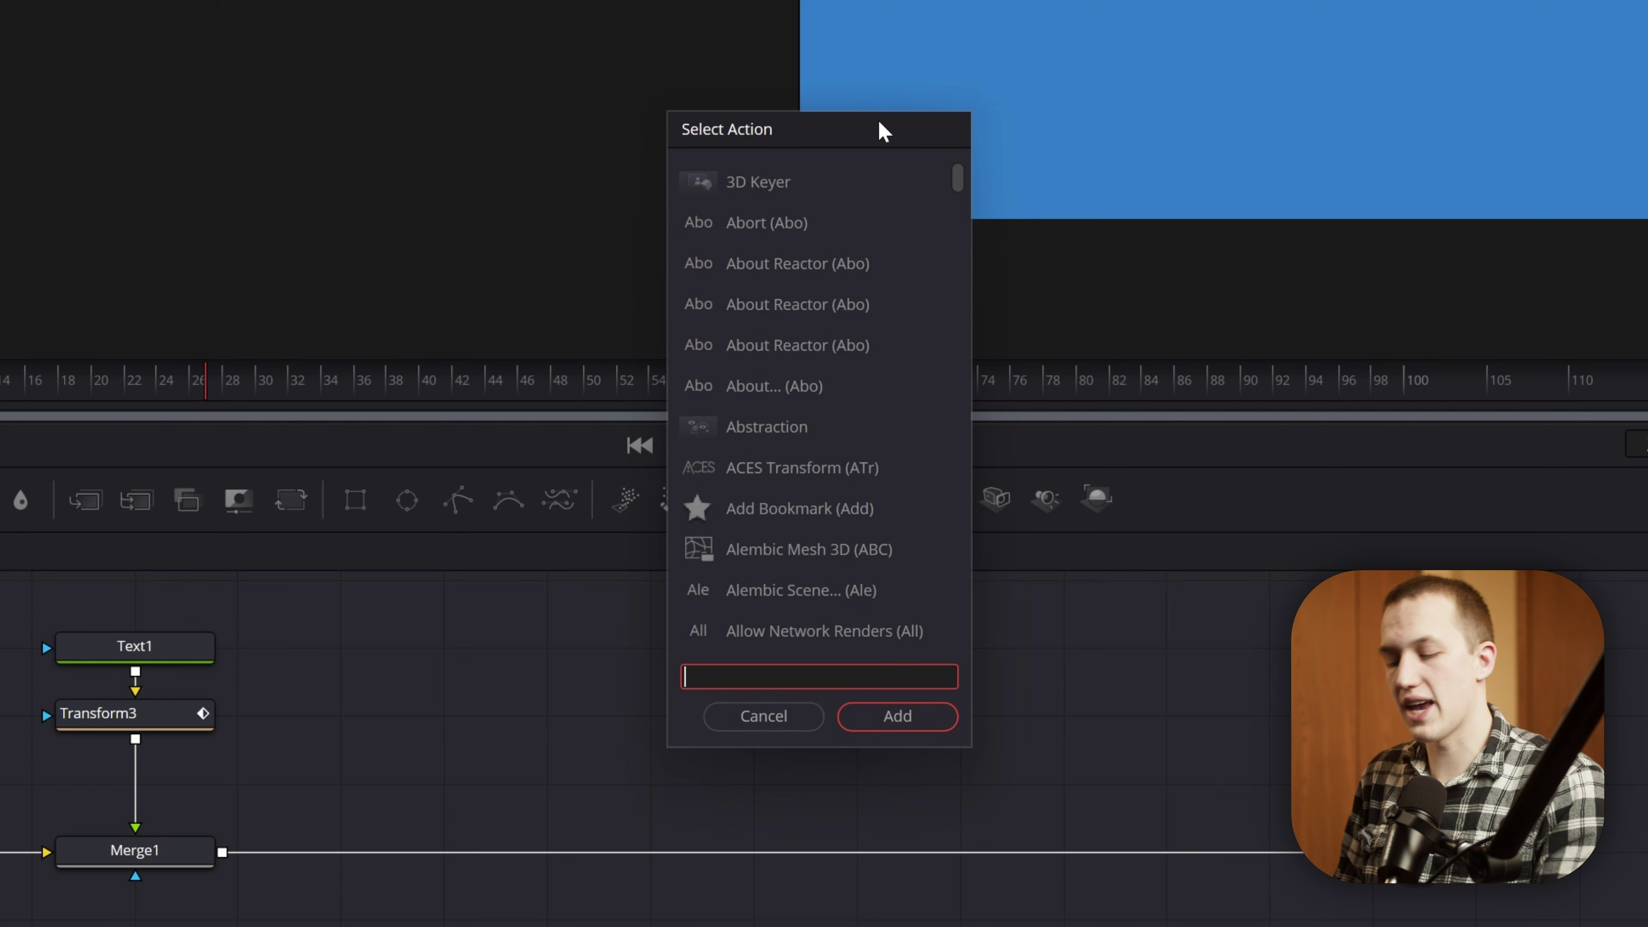
{"action": "type", "text": "hotkey"}
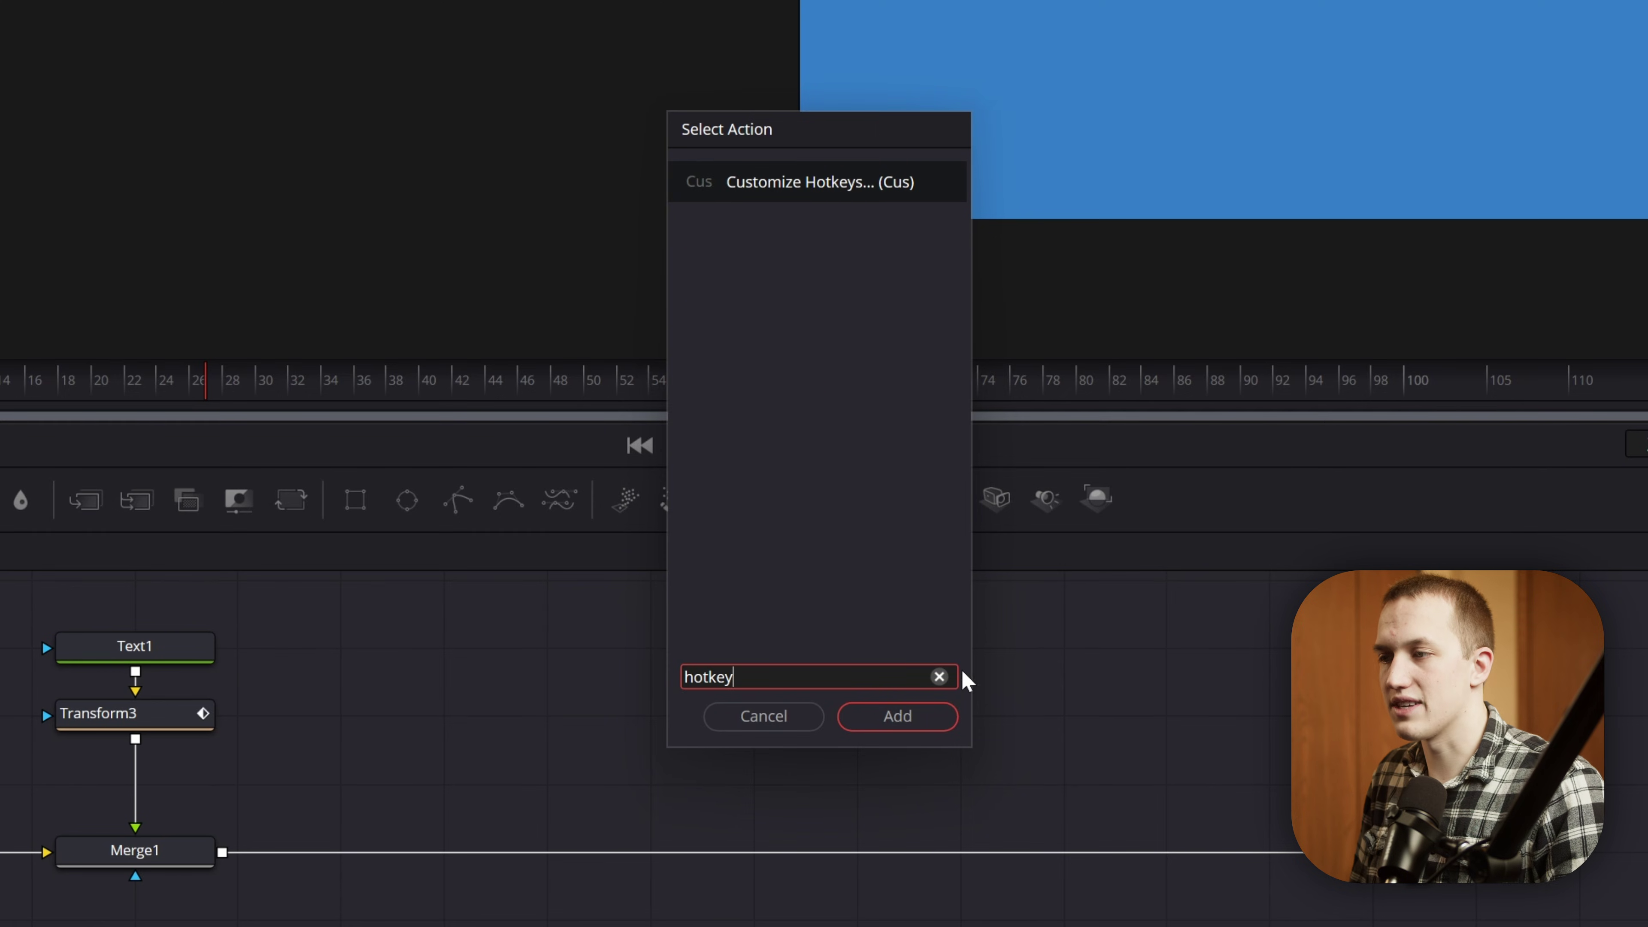
{"action": "left_click", "coordinate": [928, 726]}
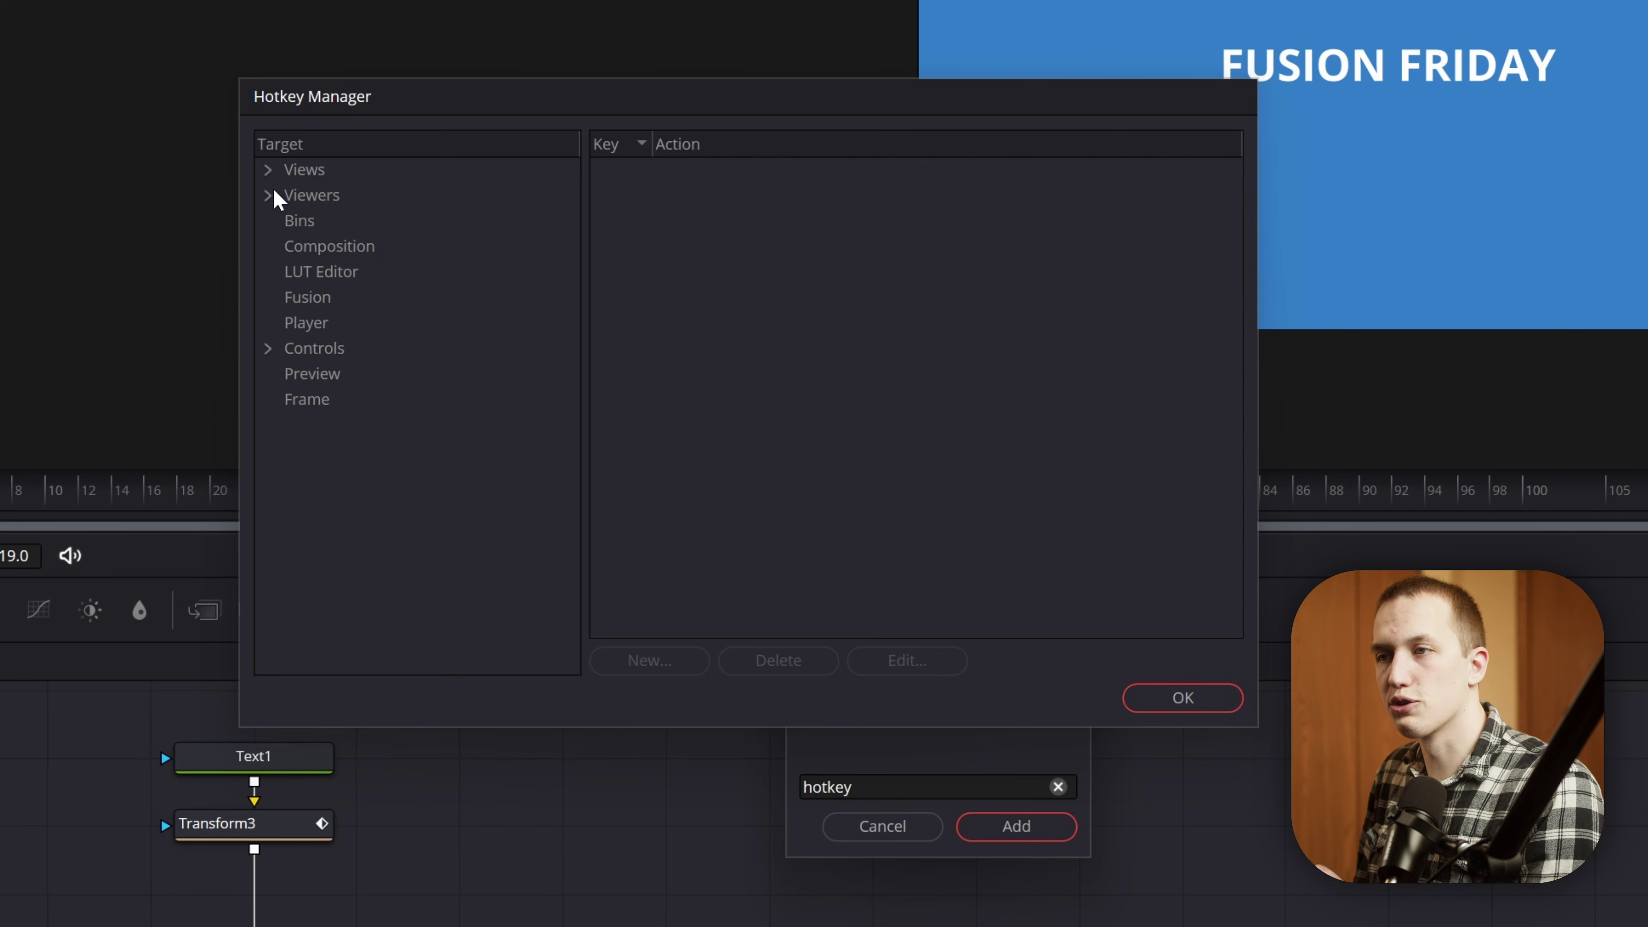
Expand and collapse the Views target, then select Frame to list its hotkeys
{"action": "left_click", "coordinate": [267, 170]}
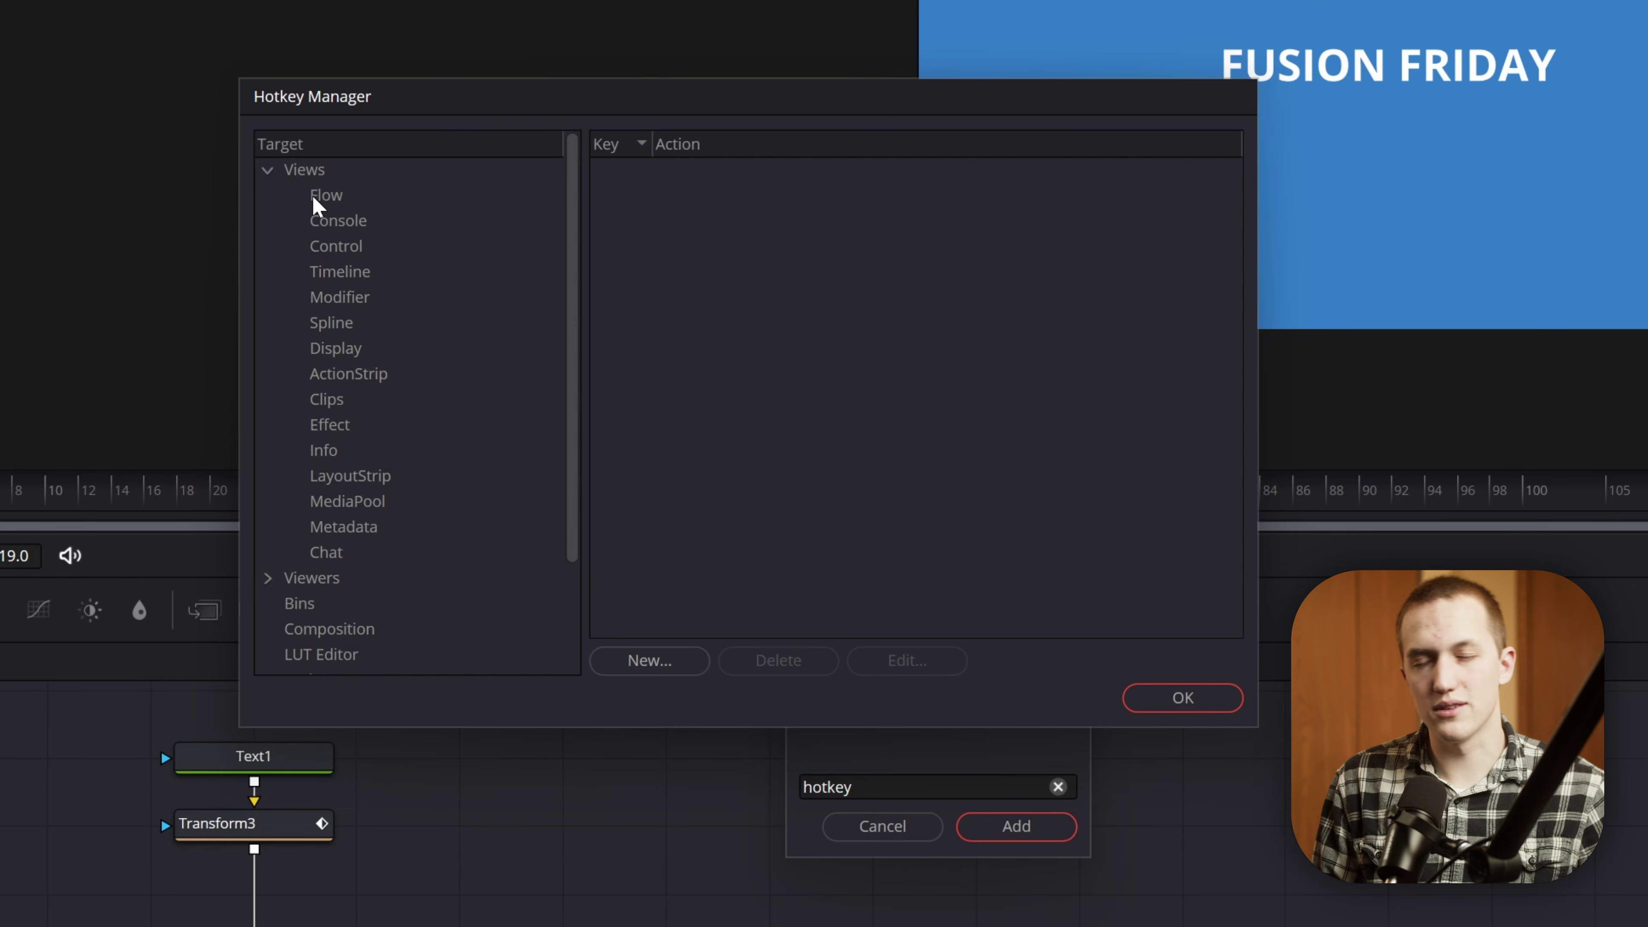
{"action": "left_click", "coordinate": [267, 170]}
{"action": "left_click", "coordinate": [316, 399]}
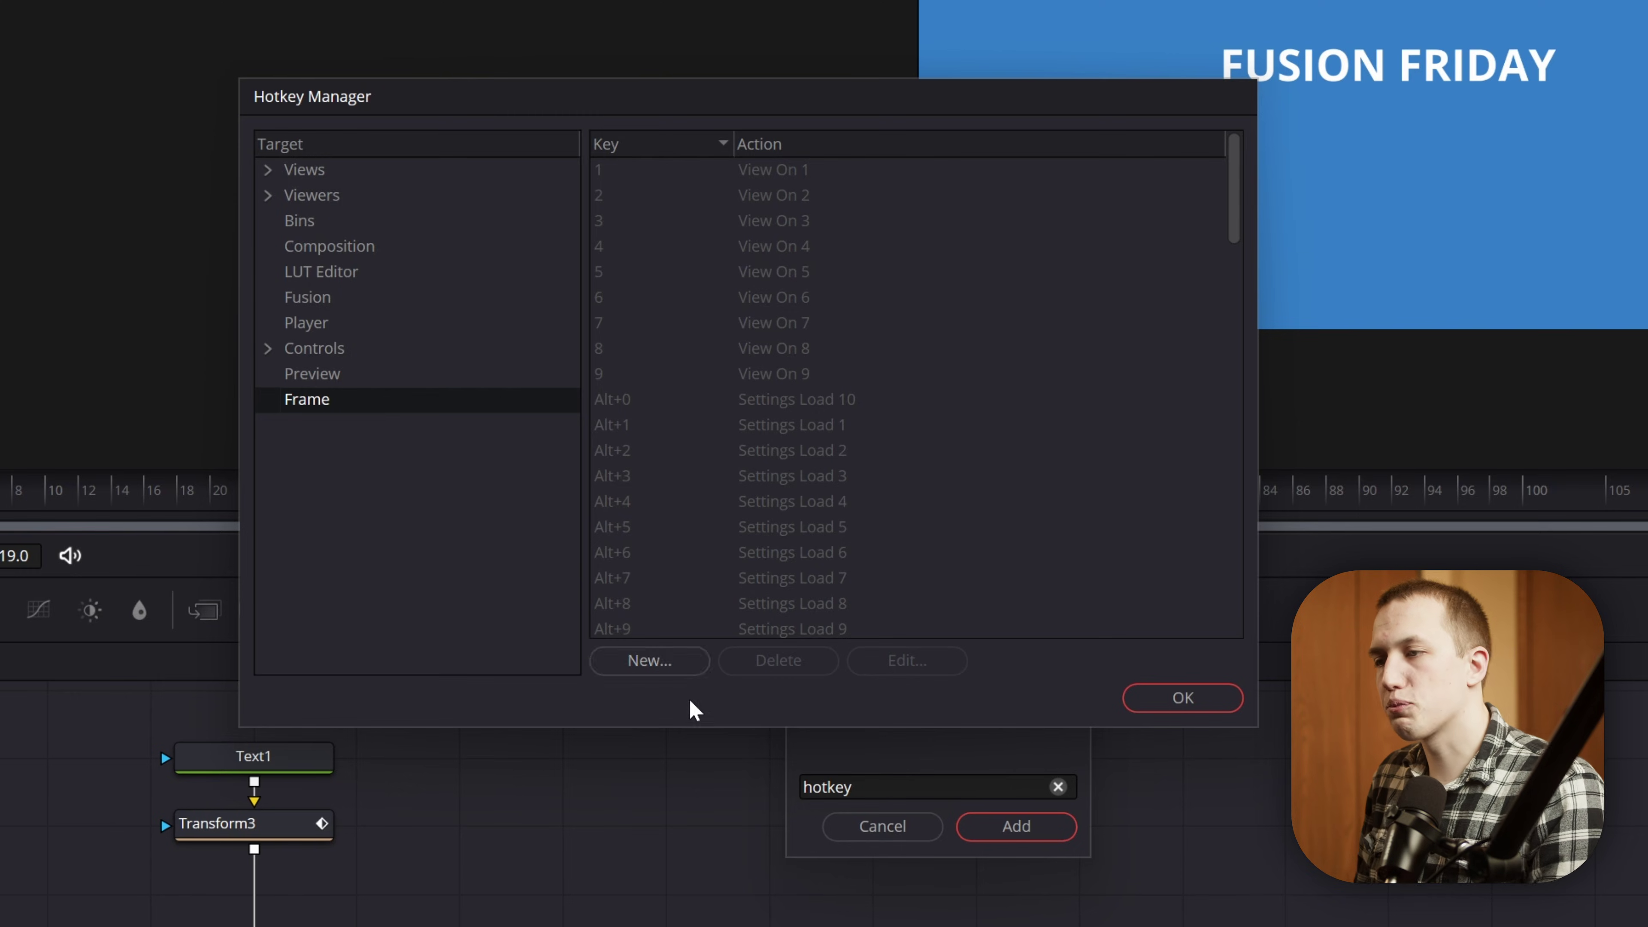
Create a new Ctrl+H hotkey and browse the UI actions for Customize Hotkeys
{"action": "left_click", "coordinate": [660, 673]}
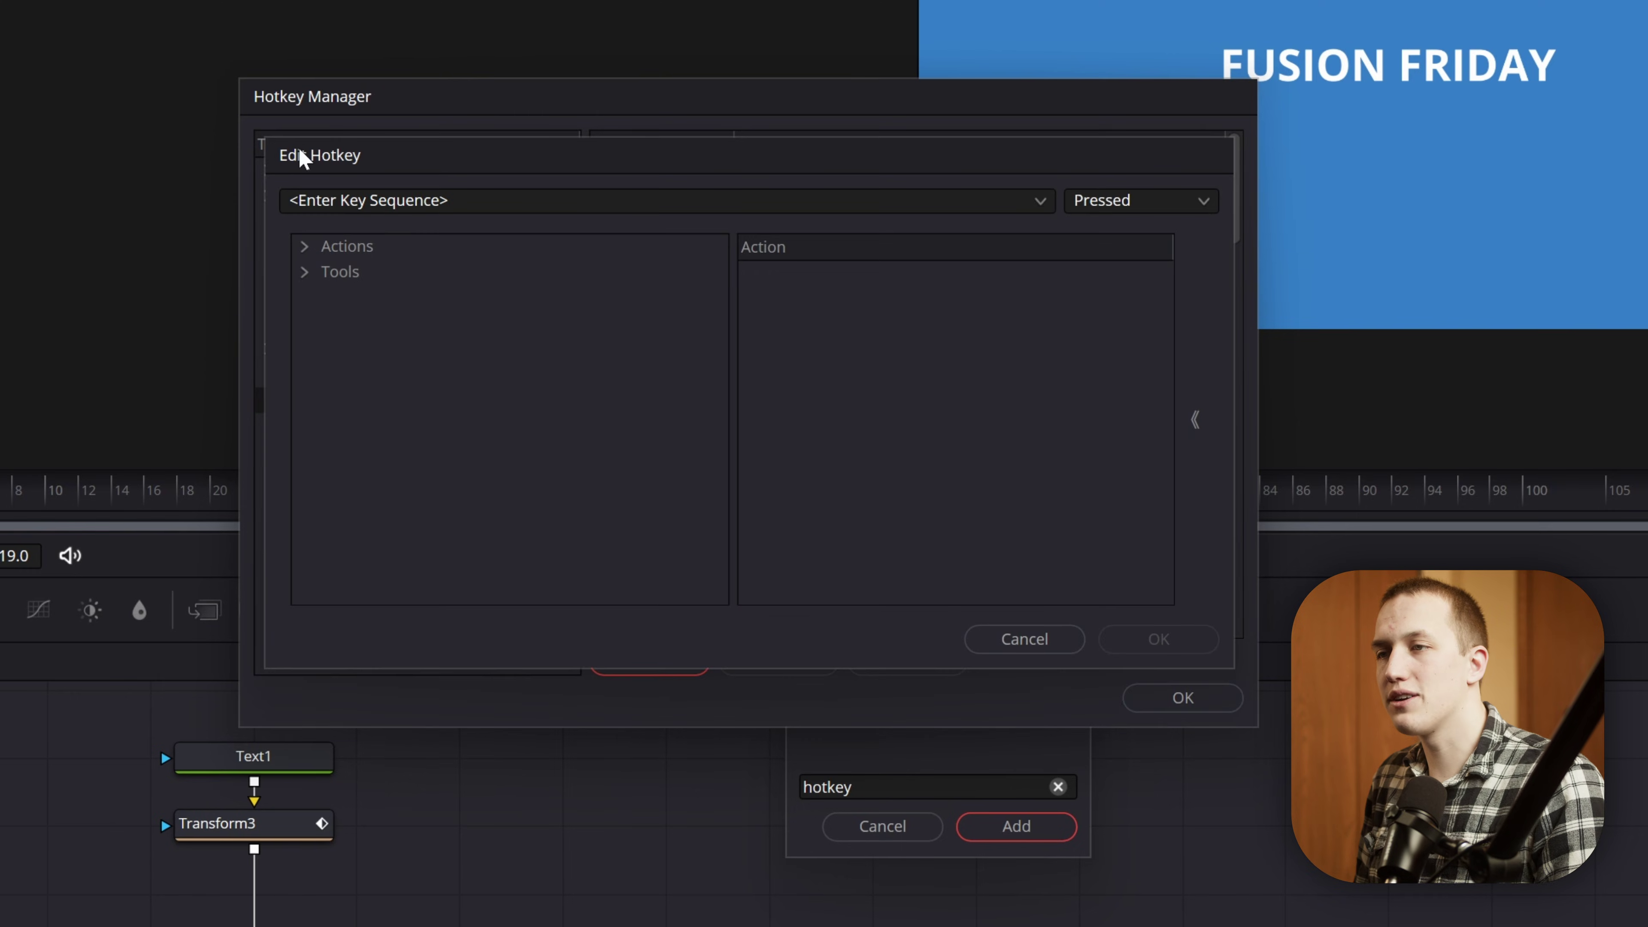
{"action": "key", "text": "ctrl"}
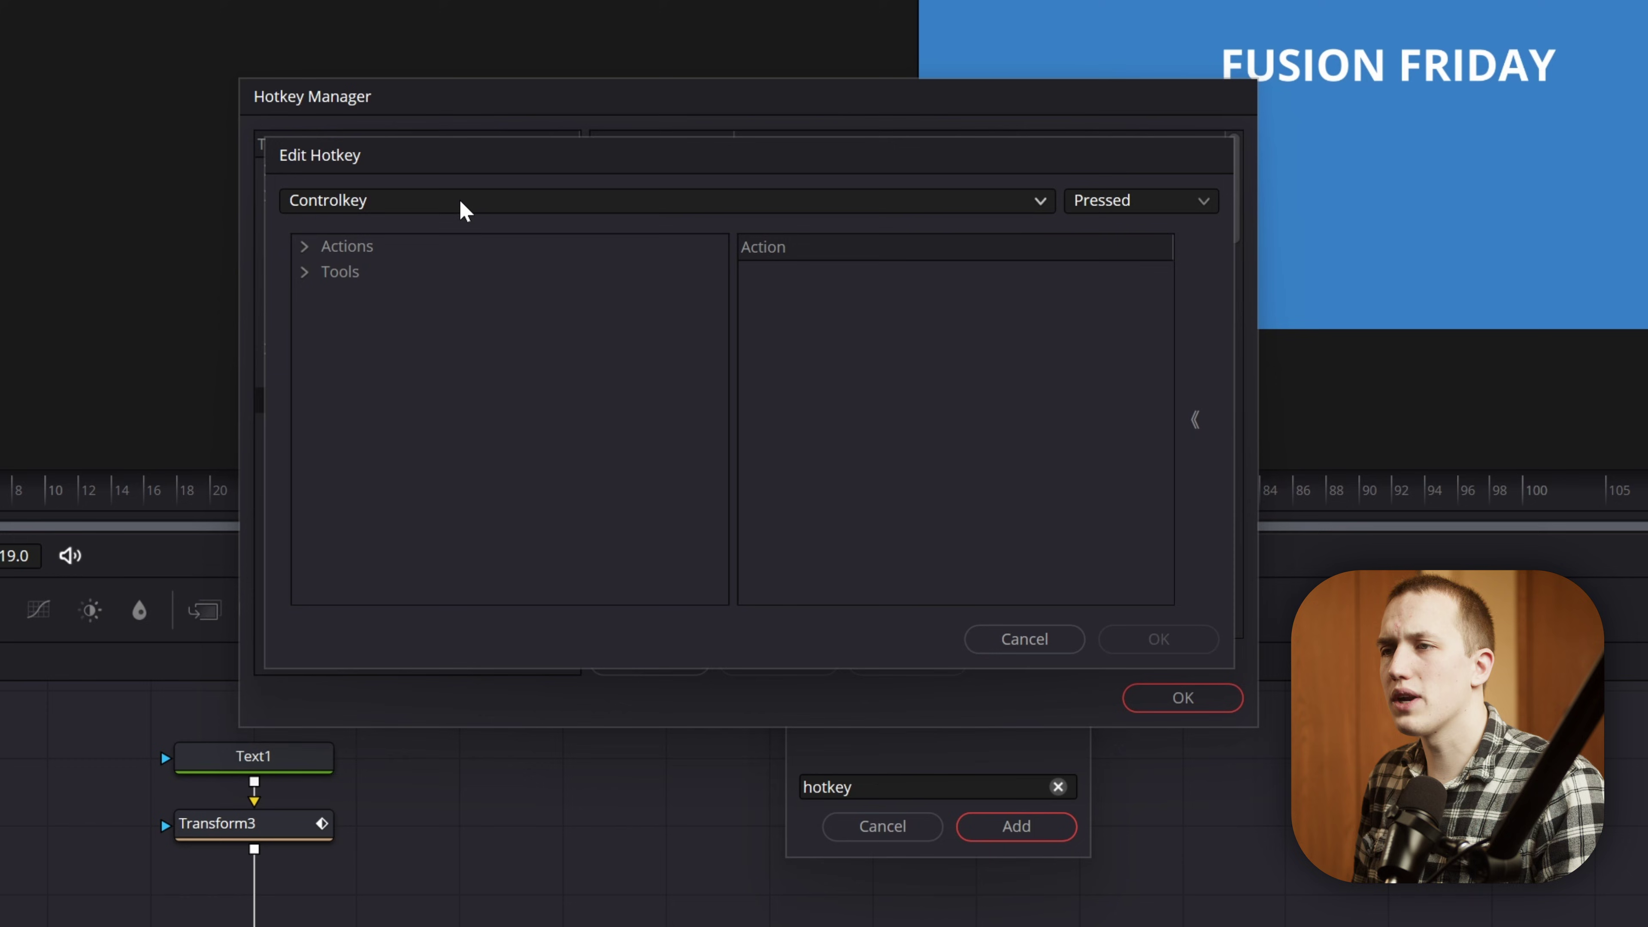
{"action": "key", "text": "ctrl+h"}
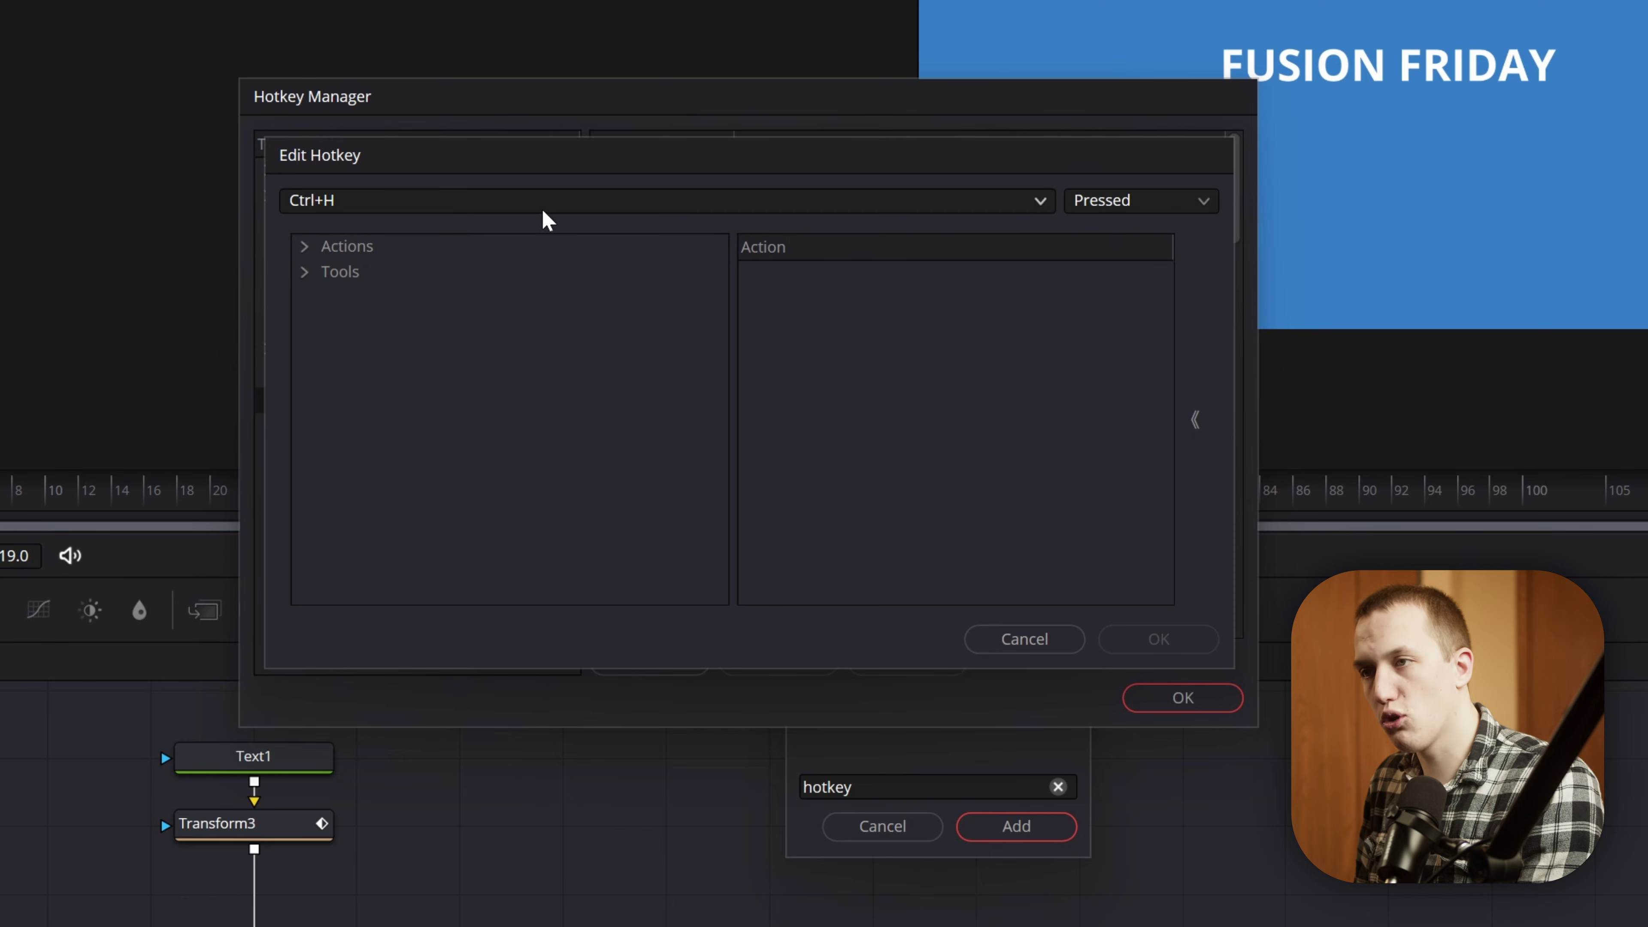
{"action": "left_click", "coordinate": [305, 249]}
{"action": "scroll", "coordinate": [445, 331], "scroll_direction": "down", "scroll_amount": 4}
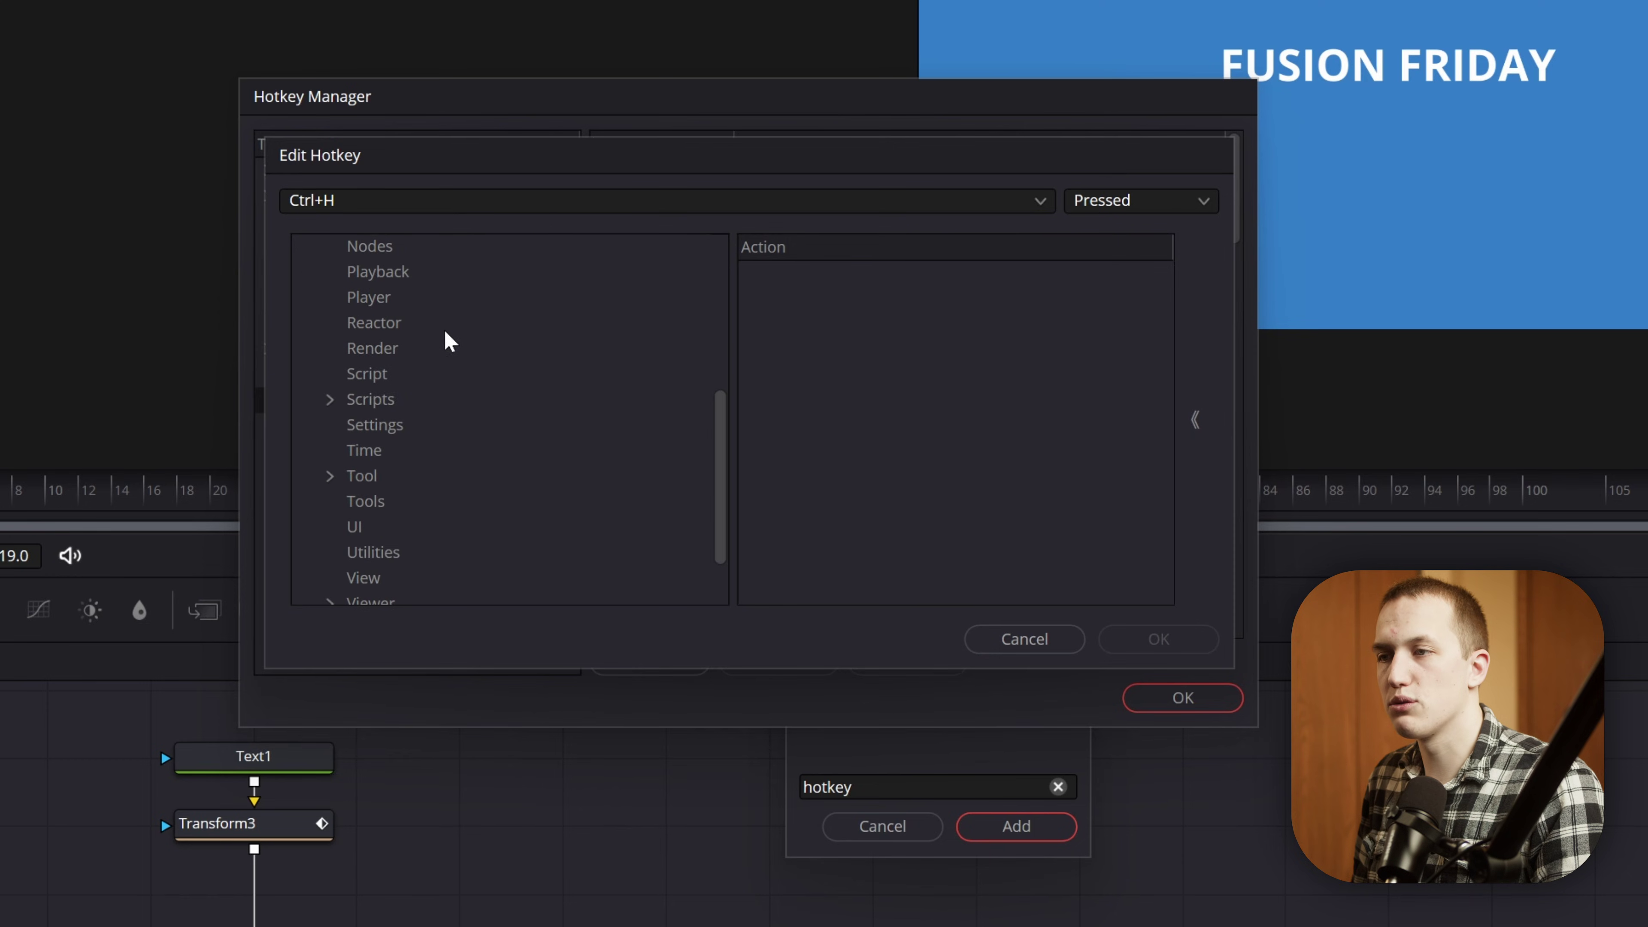
{"action": "left_click", "coordinate": [371, 527]}
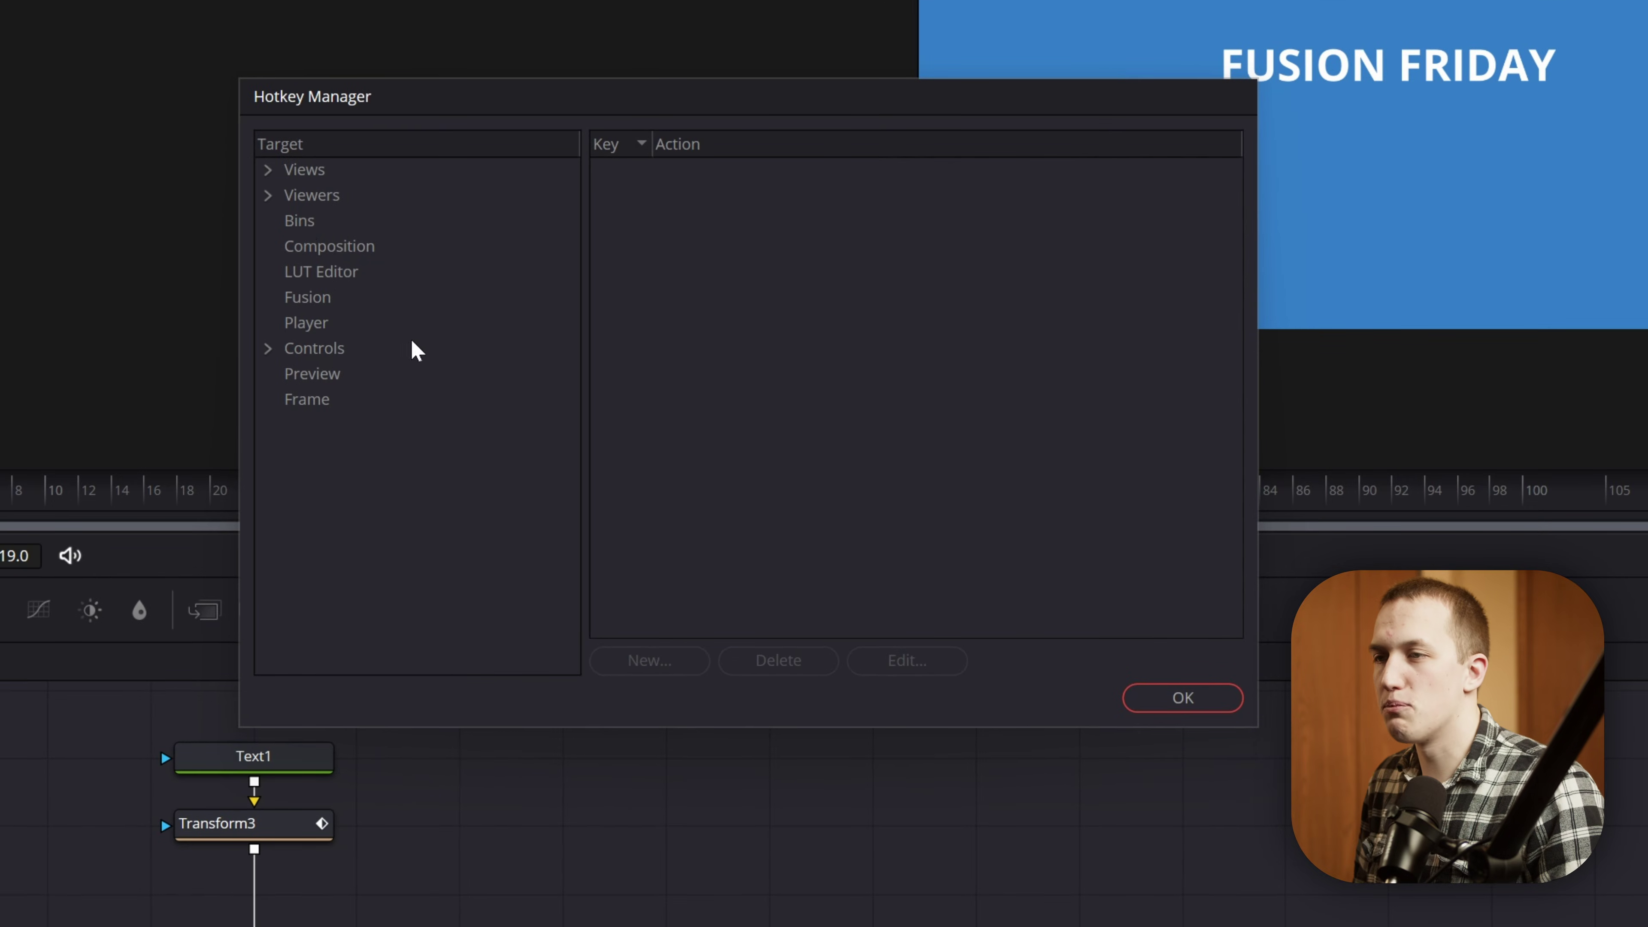
List the Frame hotkeys and inspect the Ctrl+H Customize Hotkeys entry without changing it
{"action": "left_click", "coordinate": [322, 405]}
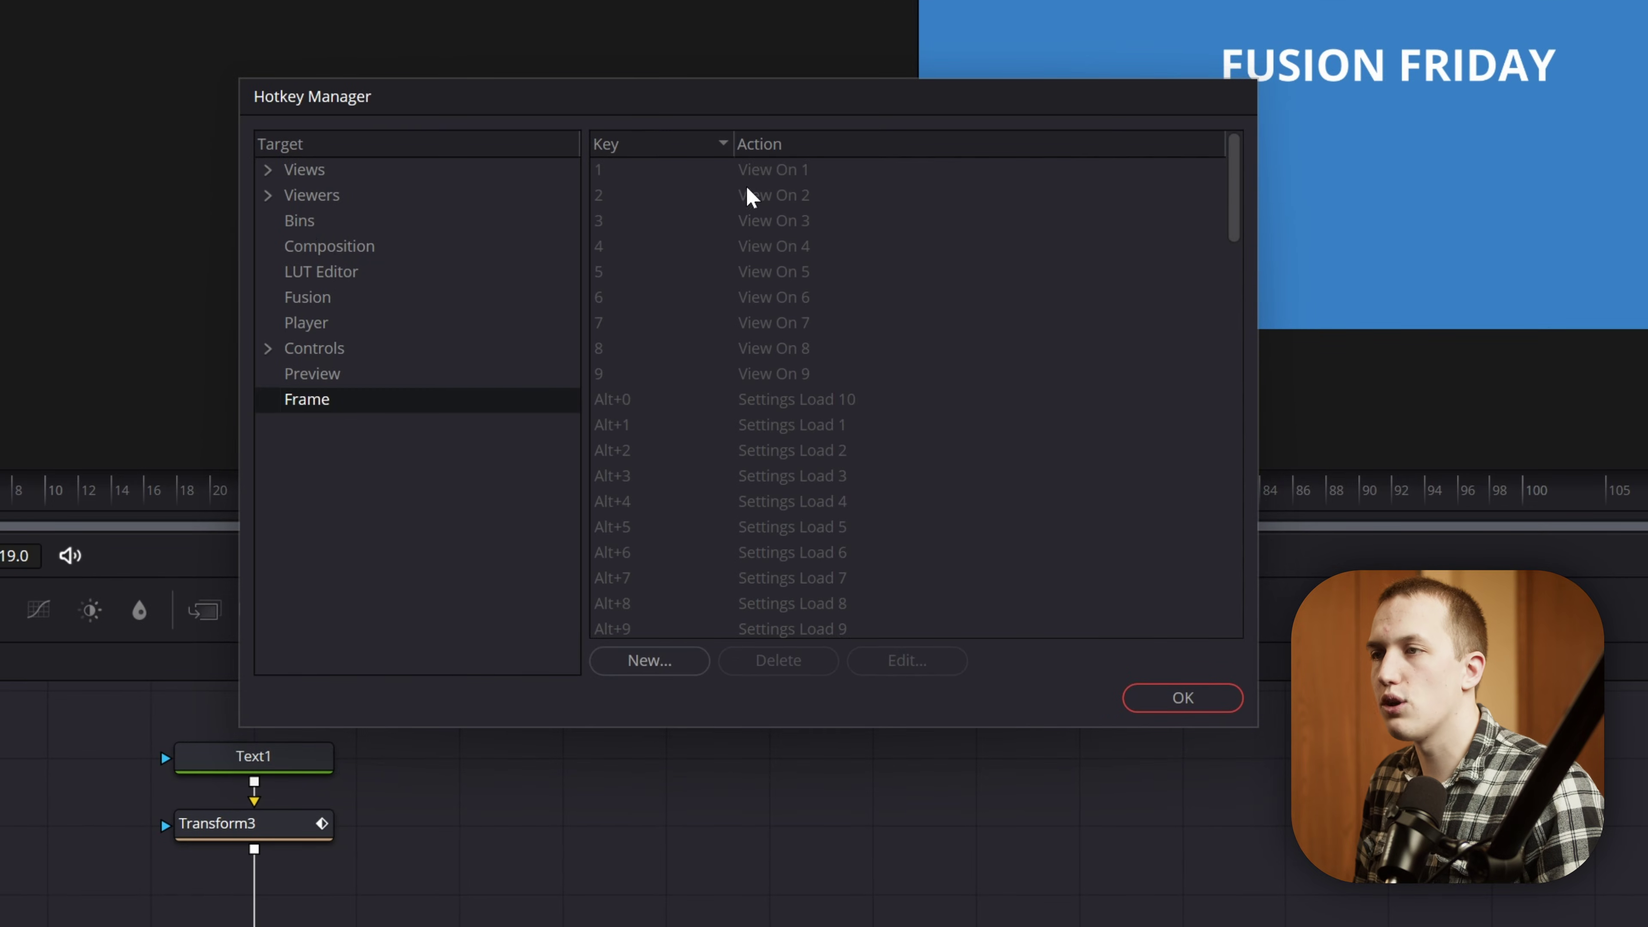
{"action": "scroll", "coordinate": [747, 209], "scroll_direction": "down", "scroll_amount": 2}
{"action": "scroll", "coordinate": [749, 209], "scroll_direction": "up", "scroll_amount": 2}
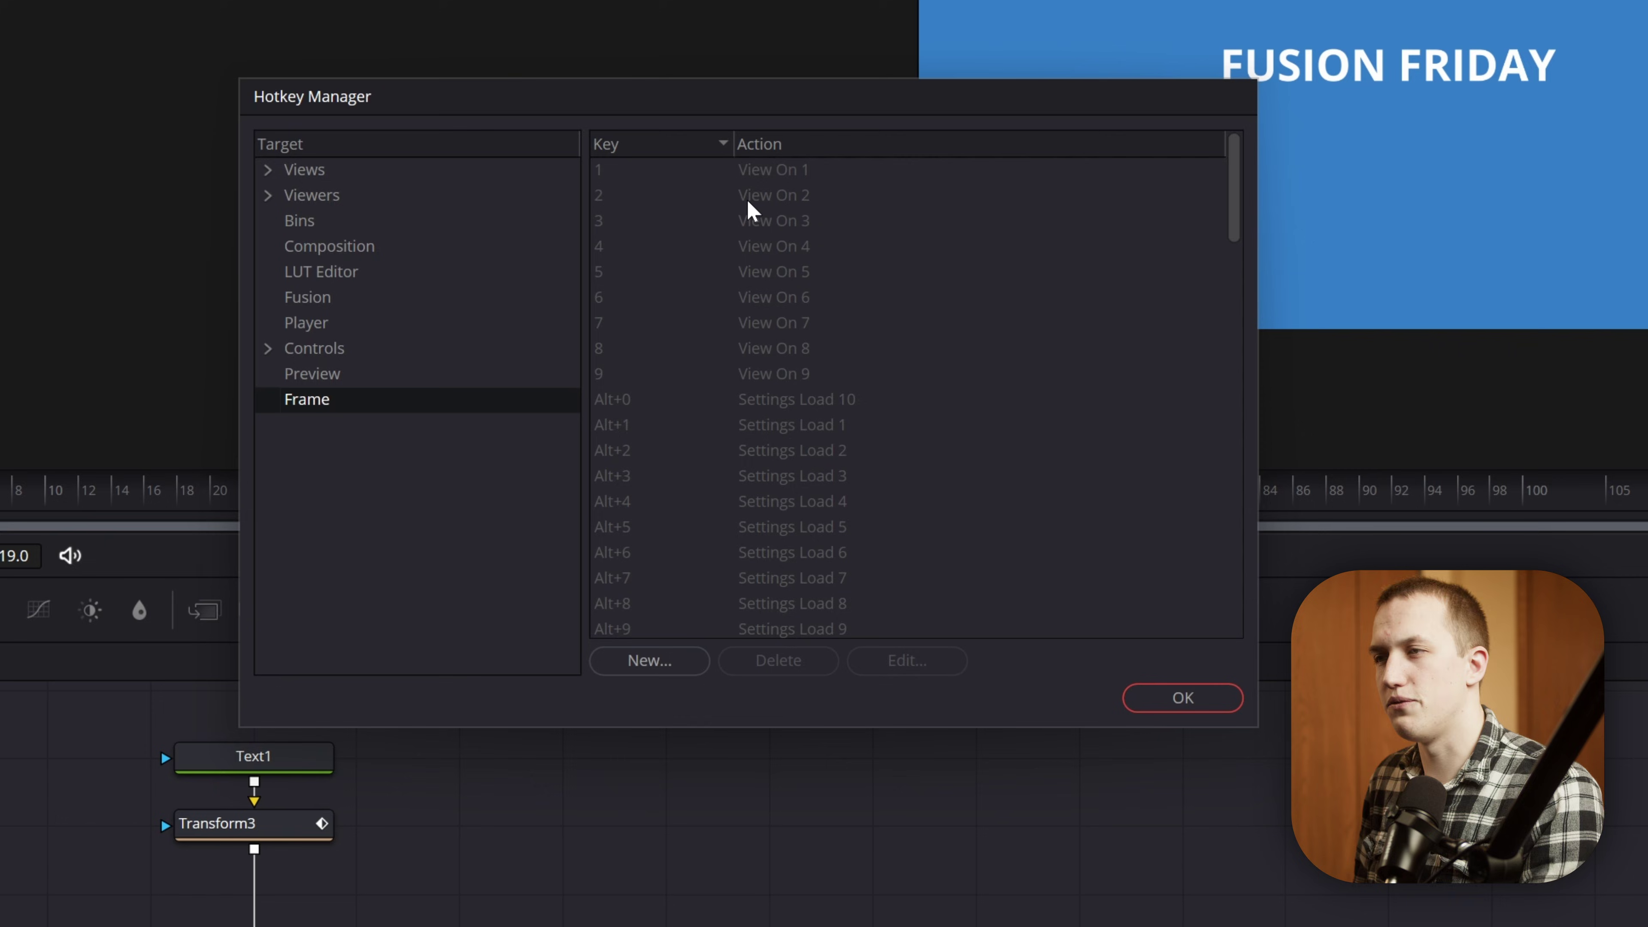
{"action": "scroll", "coordinate": [760, 224], "scroll_direction": "down", "scroll_amount": 10}
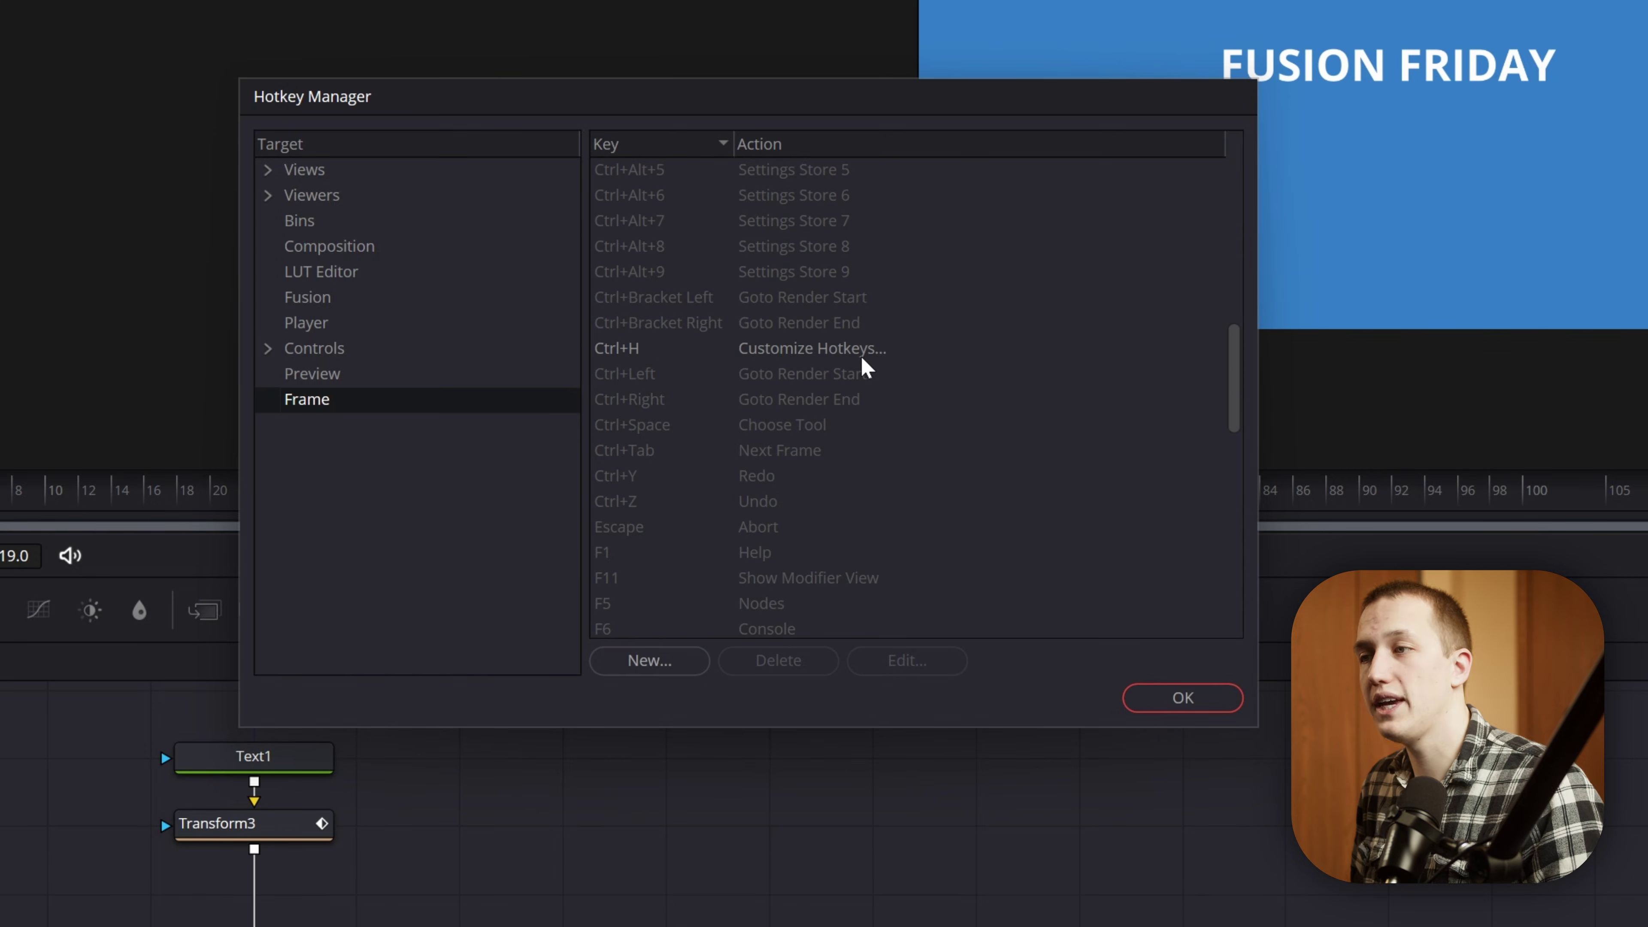
{"action": "left_click", "coordinate": [864, 356]}
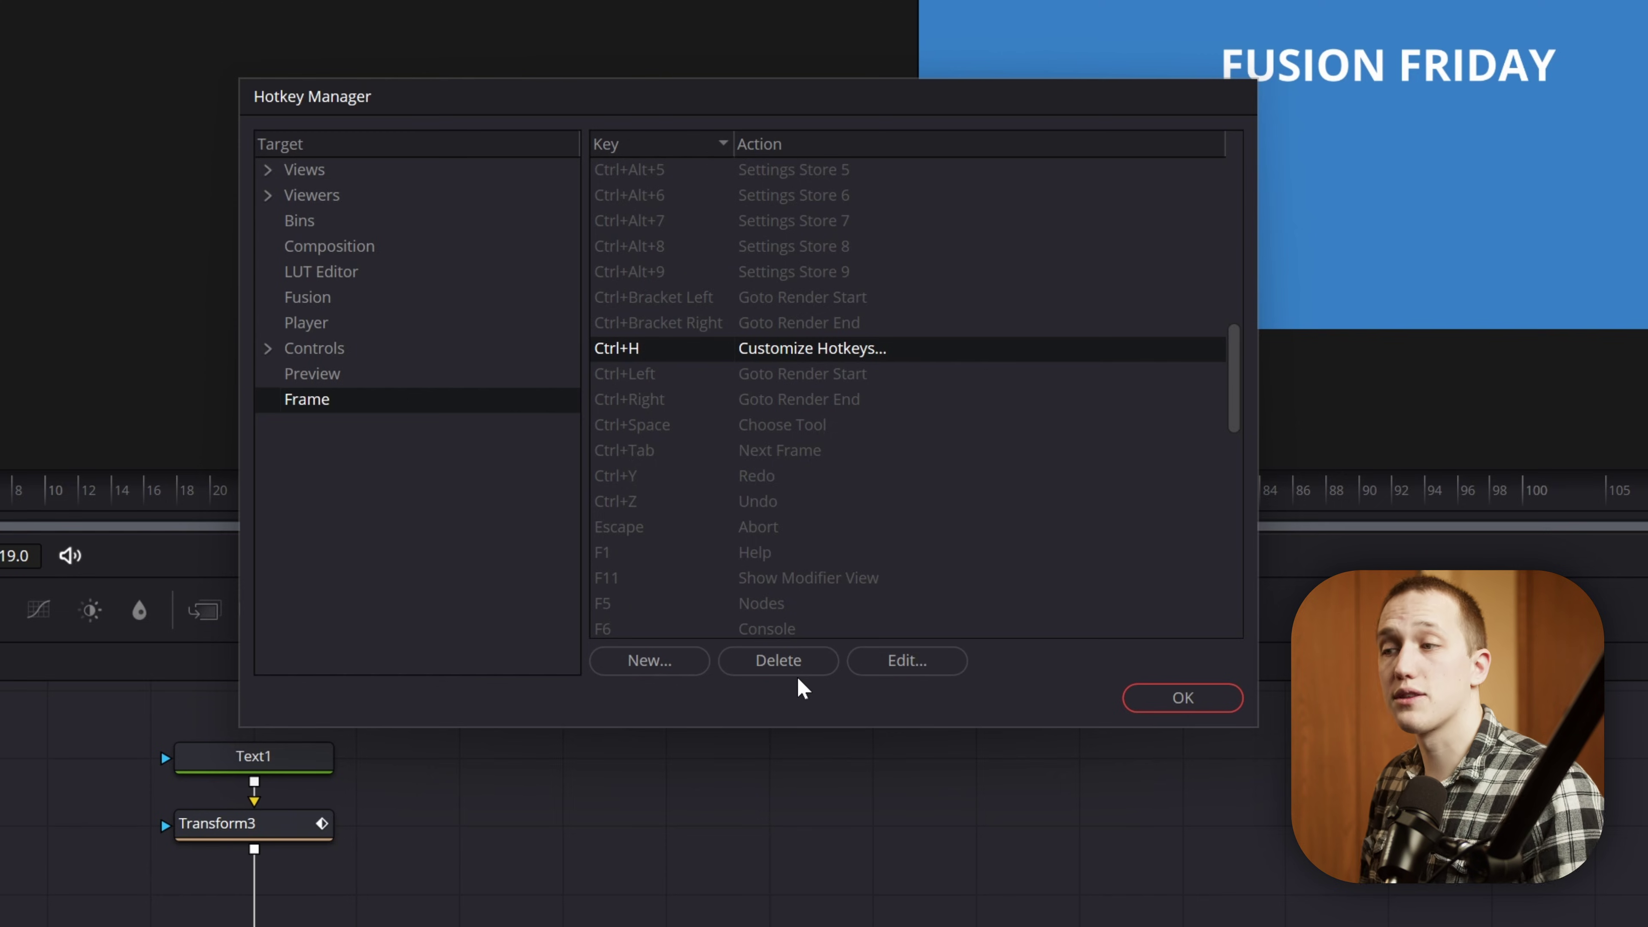
{"action": "left_click", "coordinate": [942, 674]}
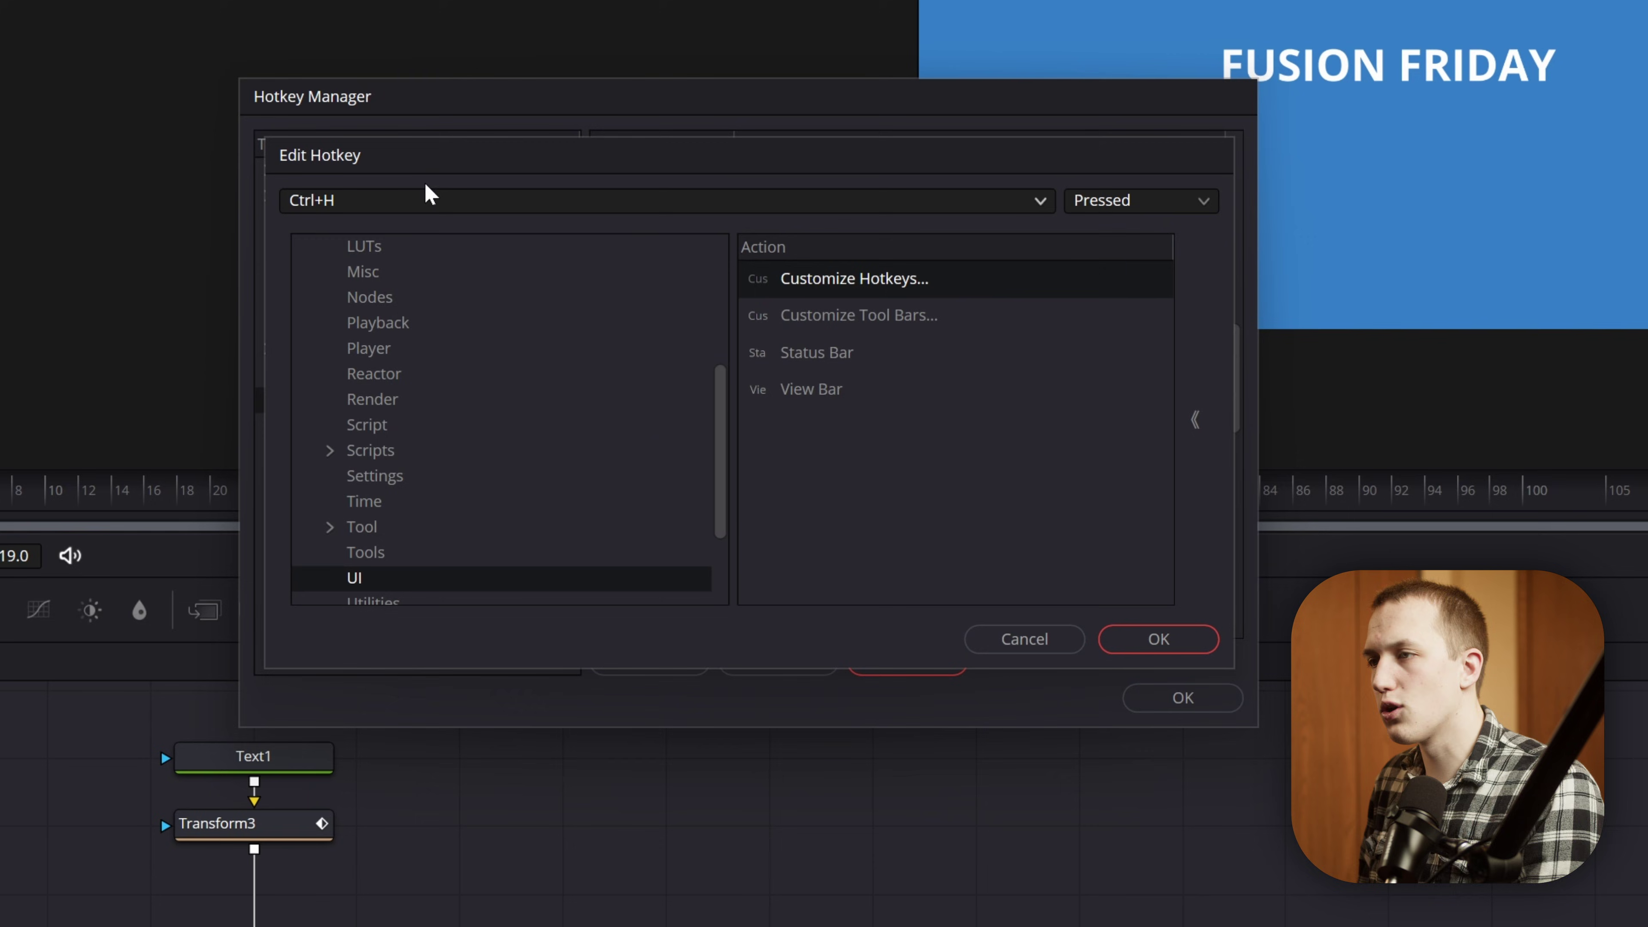
{"action": "left_click", "coordinate": [1026, 639]}
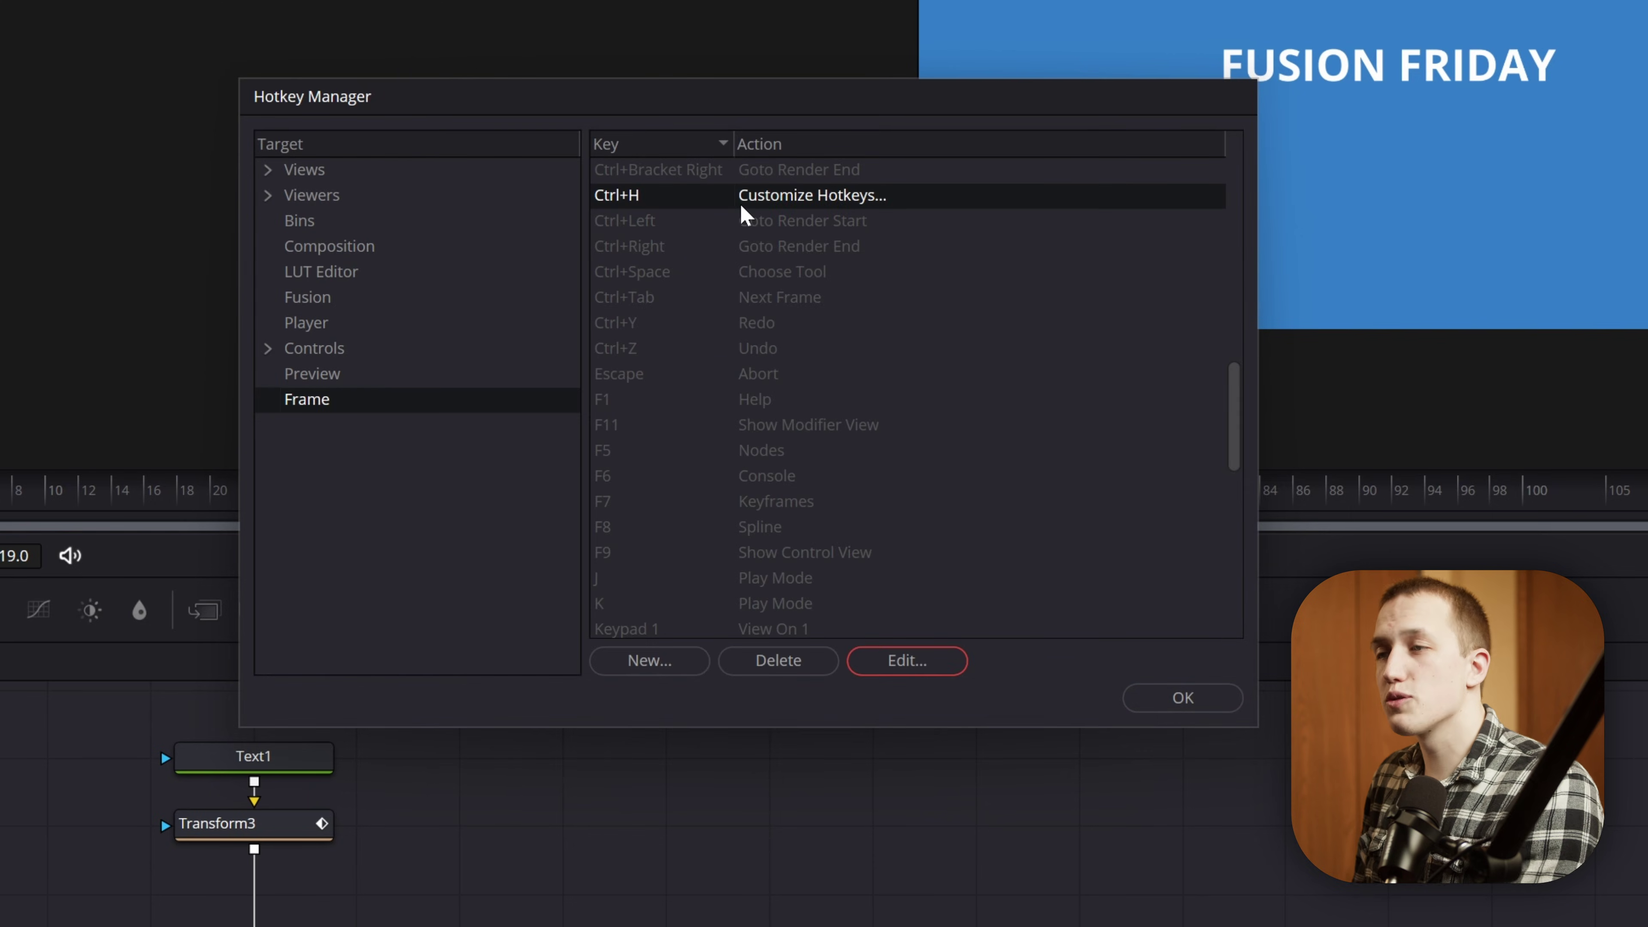
Inspect the F5 Nodes and Shift+Space Choose Tool hotkey entries in the editor
{"action": "left_click", "coordinate": [791, 456]}
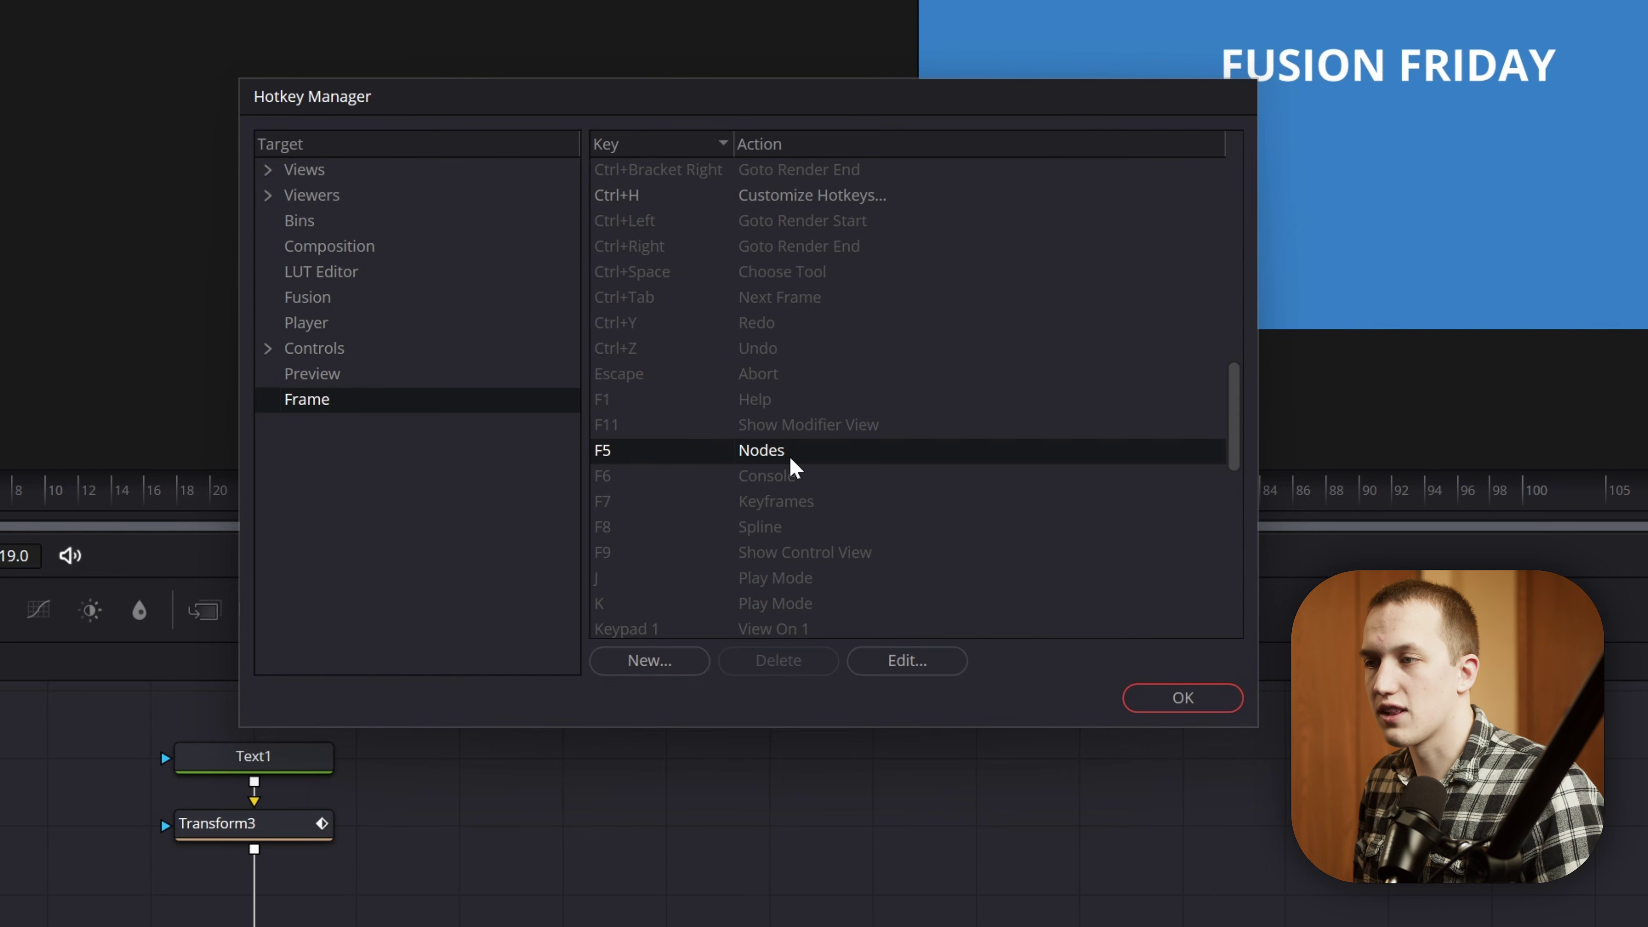
{"action": "left_click", "coordinate": [900, 663]}
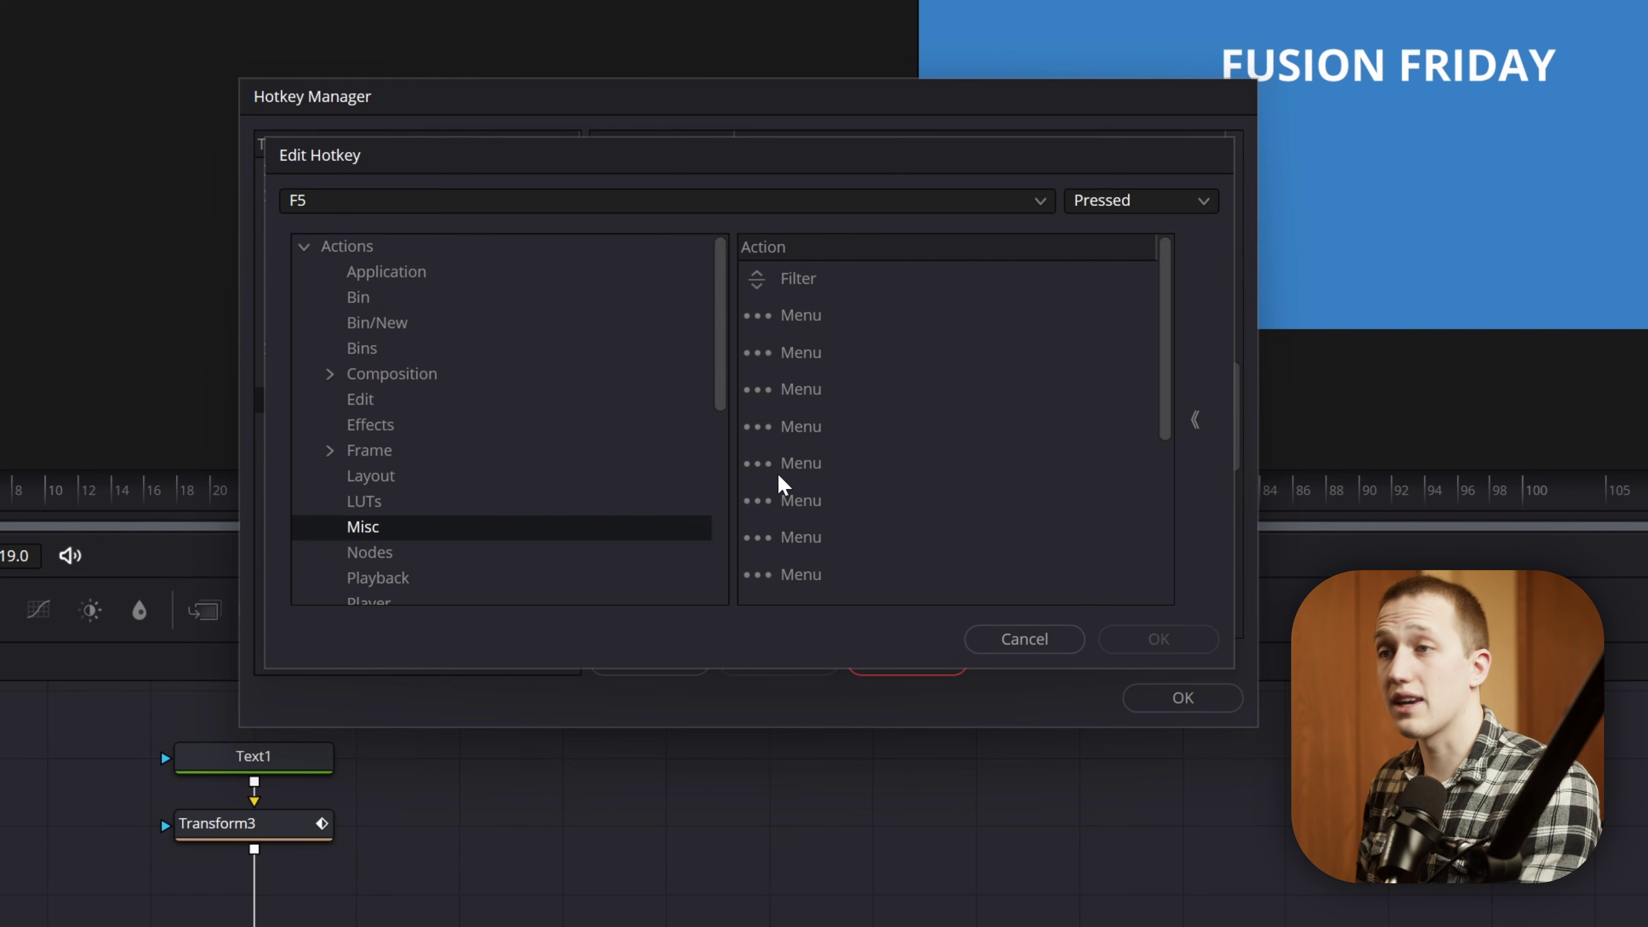
{"action": "left_click", "coordinate": [1022, 637]}
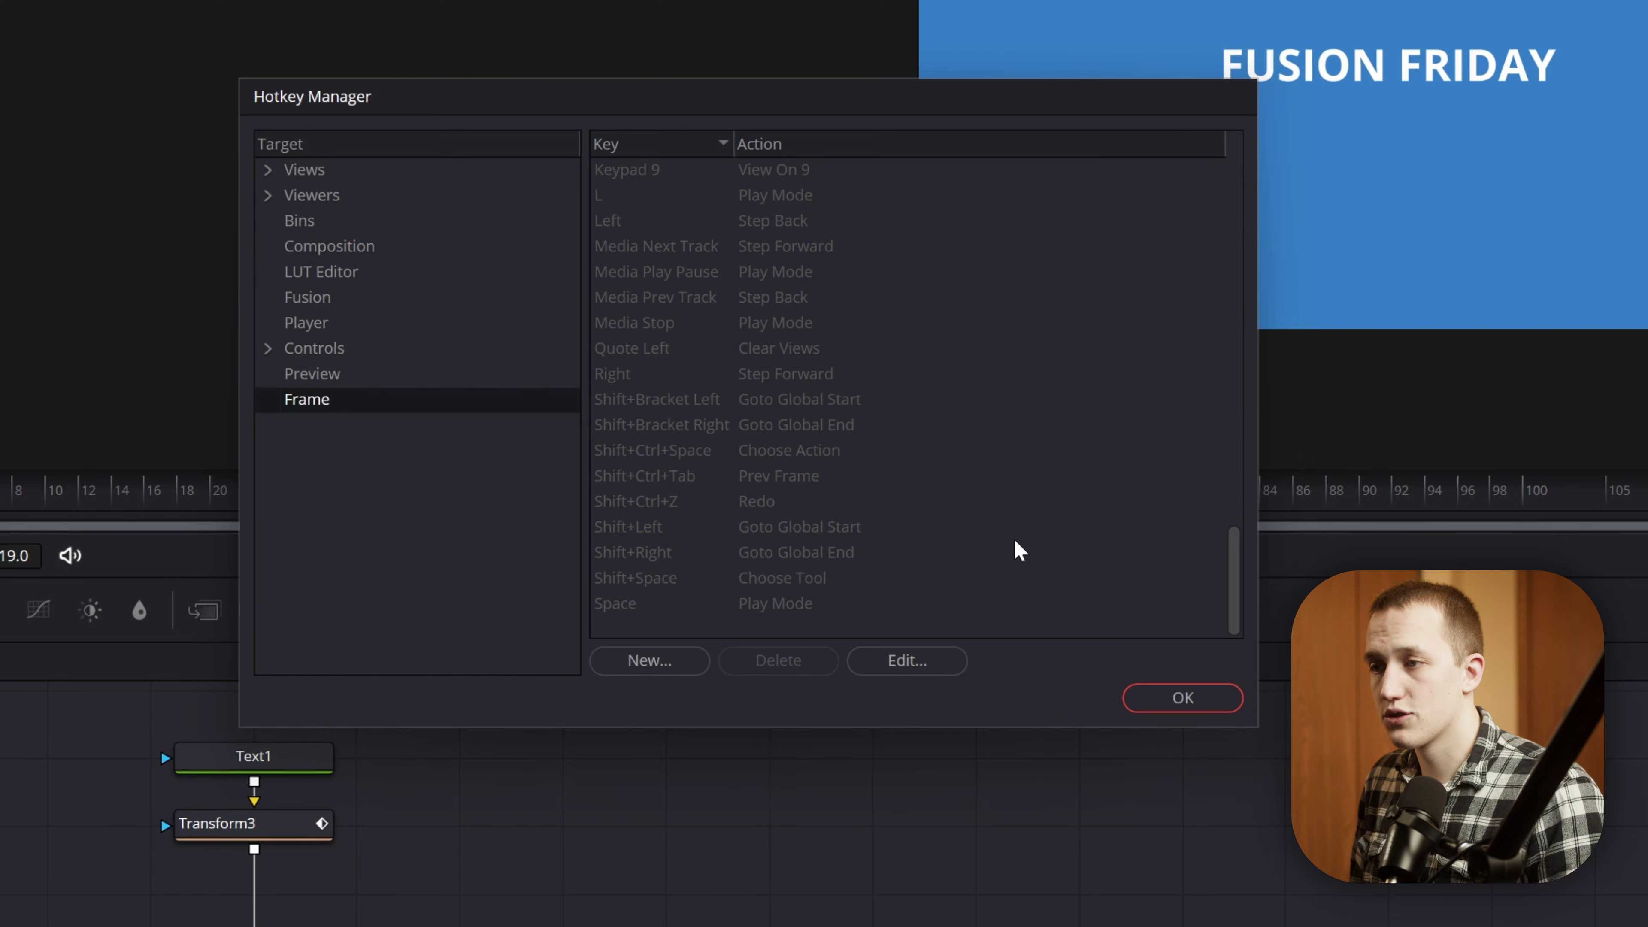
{"action": "left_click", "coordinate": [681, 584]}
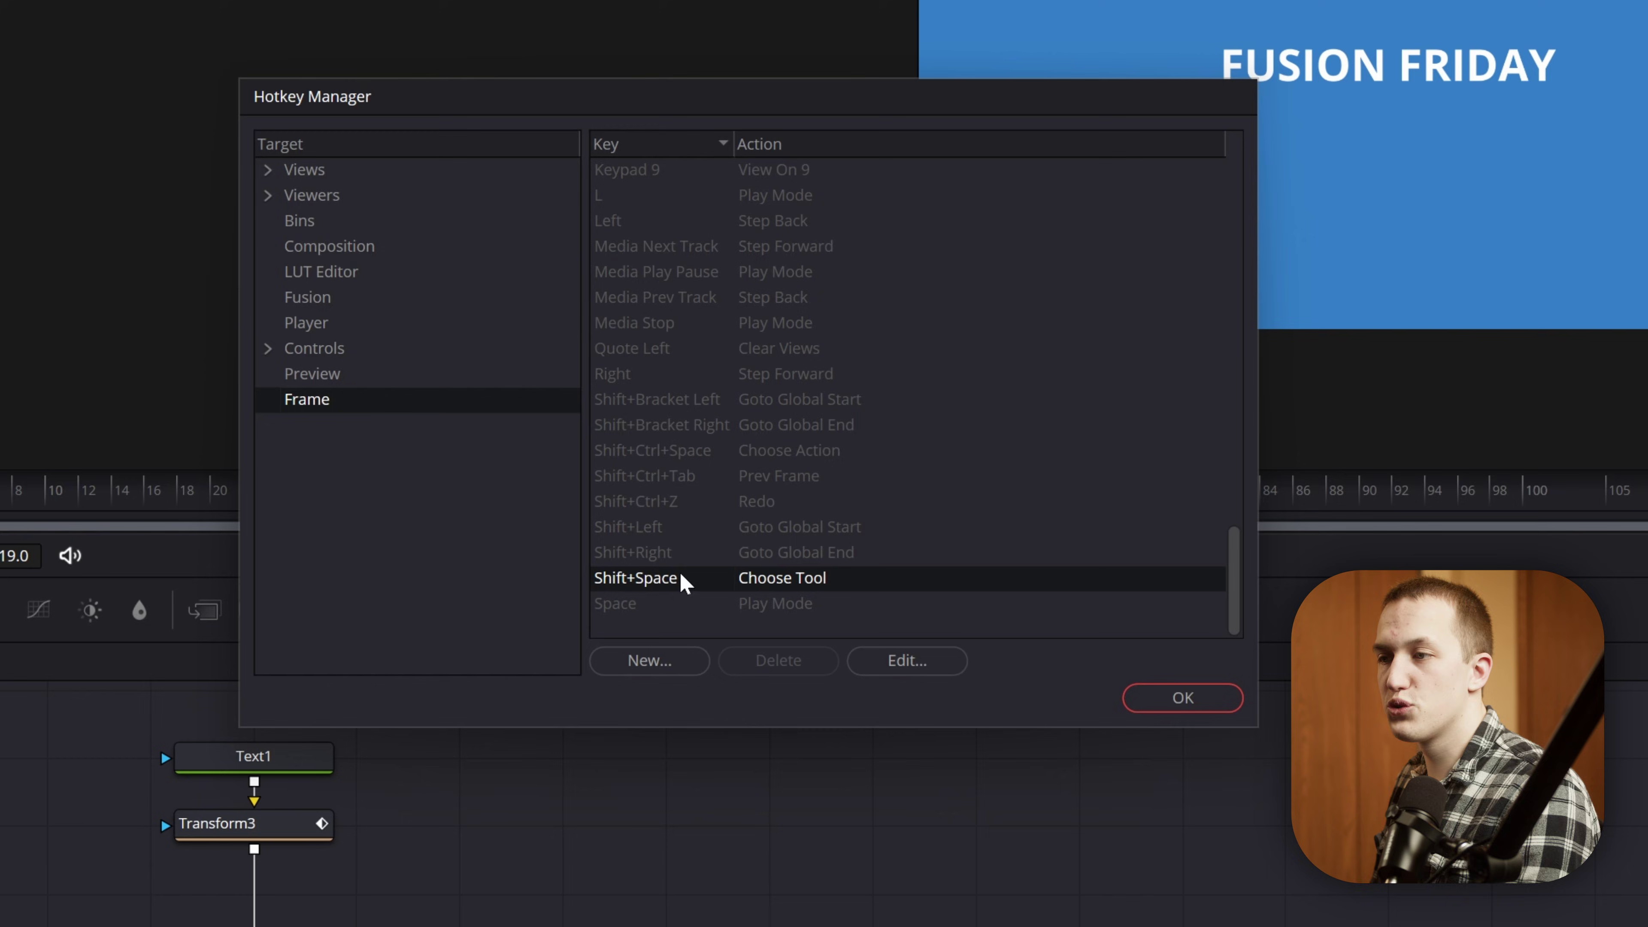
{"action": "left_click", "coordinate": [930, 671]}
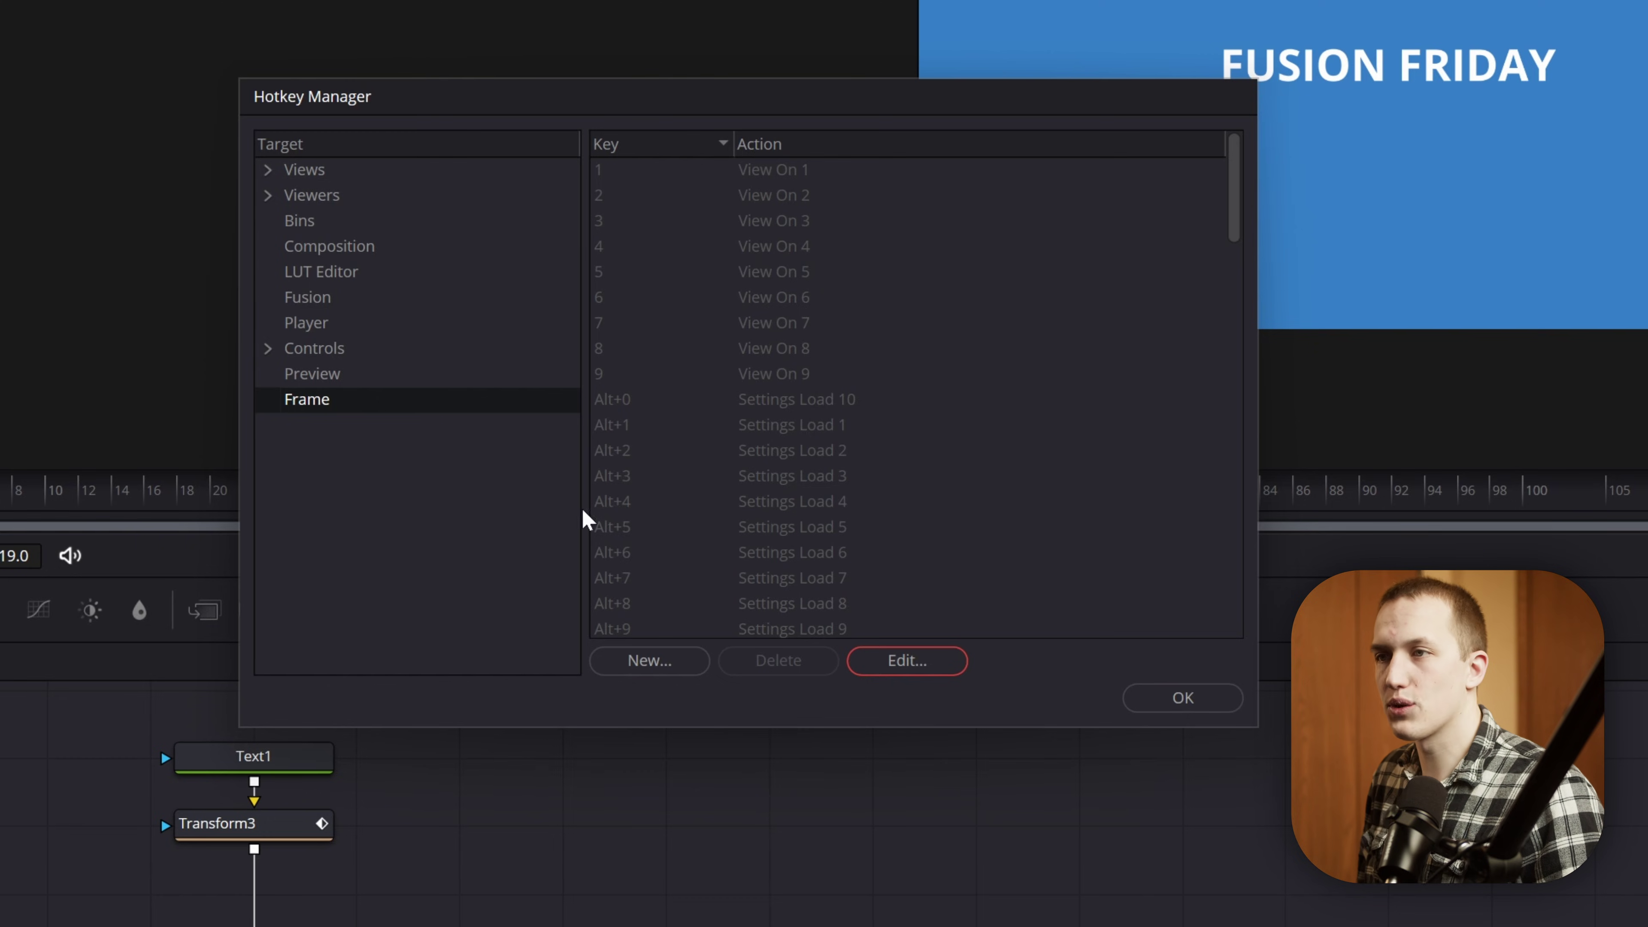
Under Views > Flow, create a new hotkey with the key T
{"action": "left_click", "coordinate": [273, 170]}
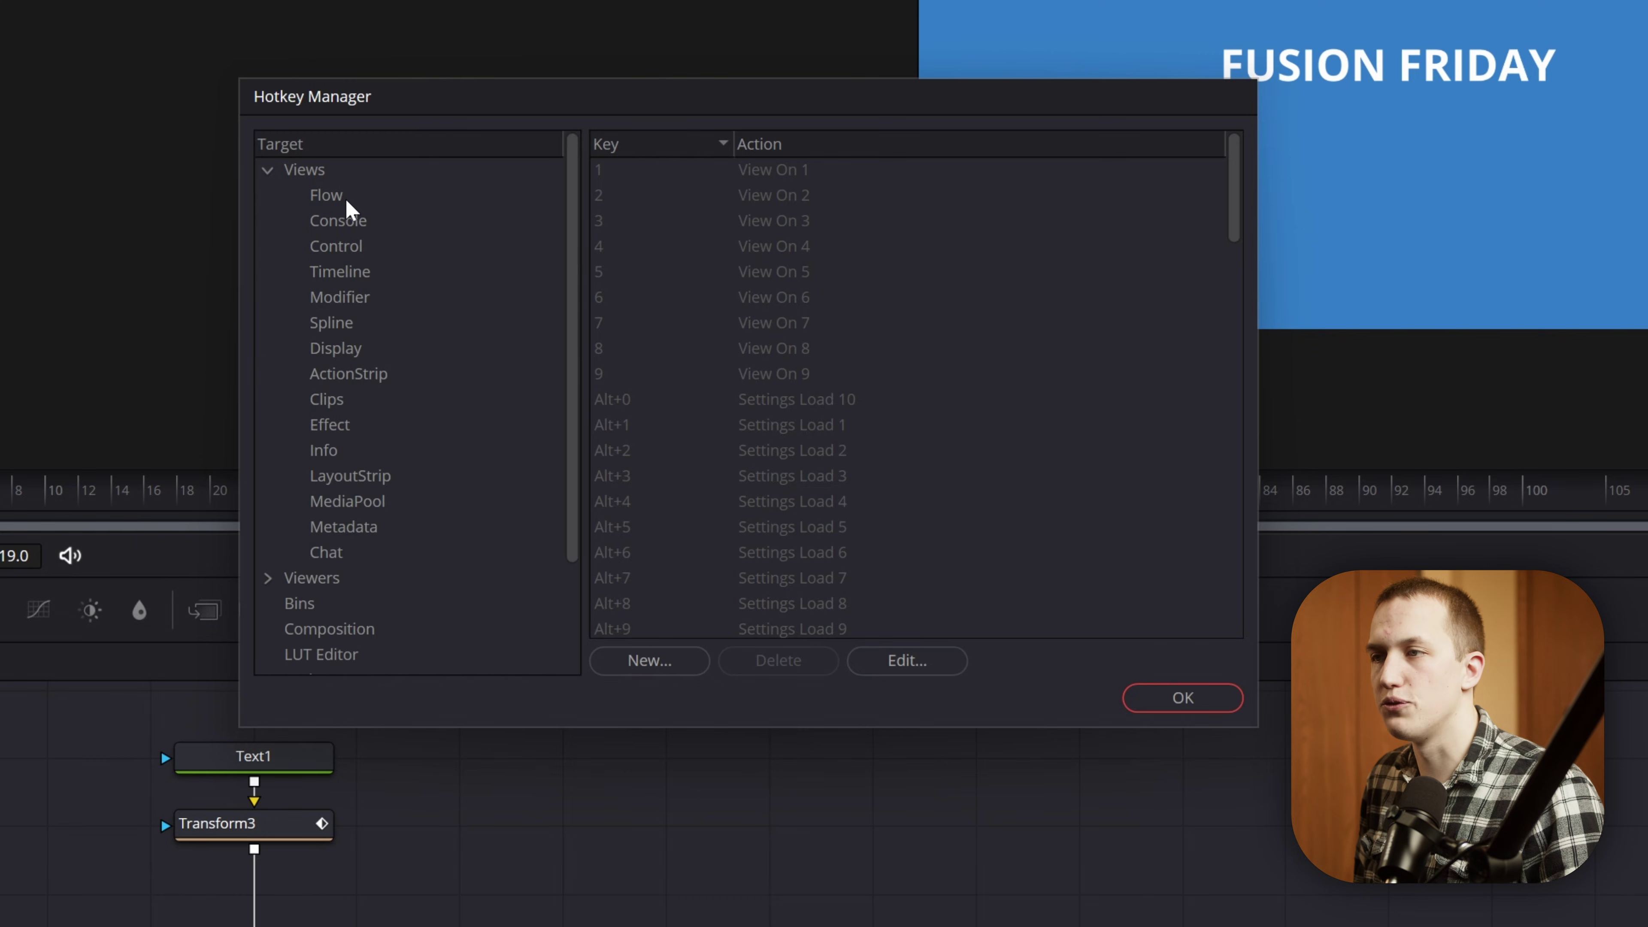
{"action": "left_click", "coordinate": [346, 198]}
{"action": "scroll", "coordinate": [920, 284], "scroll_direction": "down", "scroll_amount": 5}
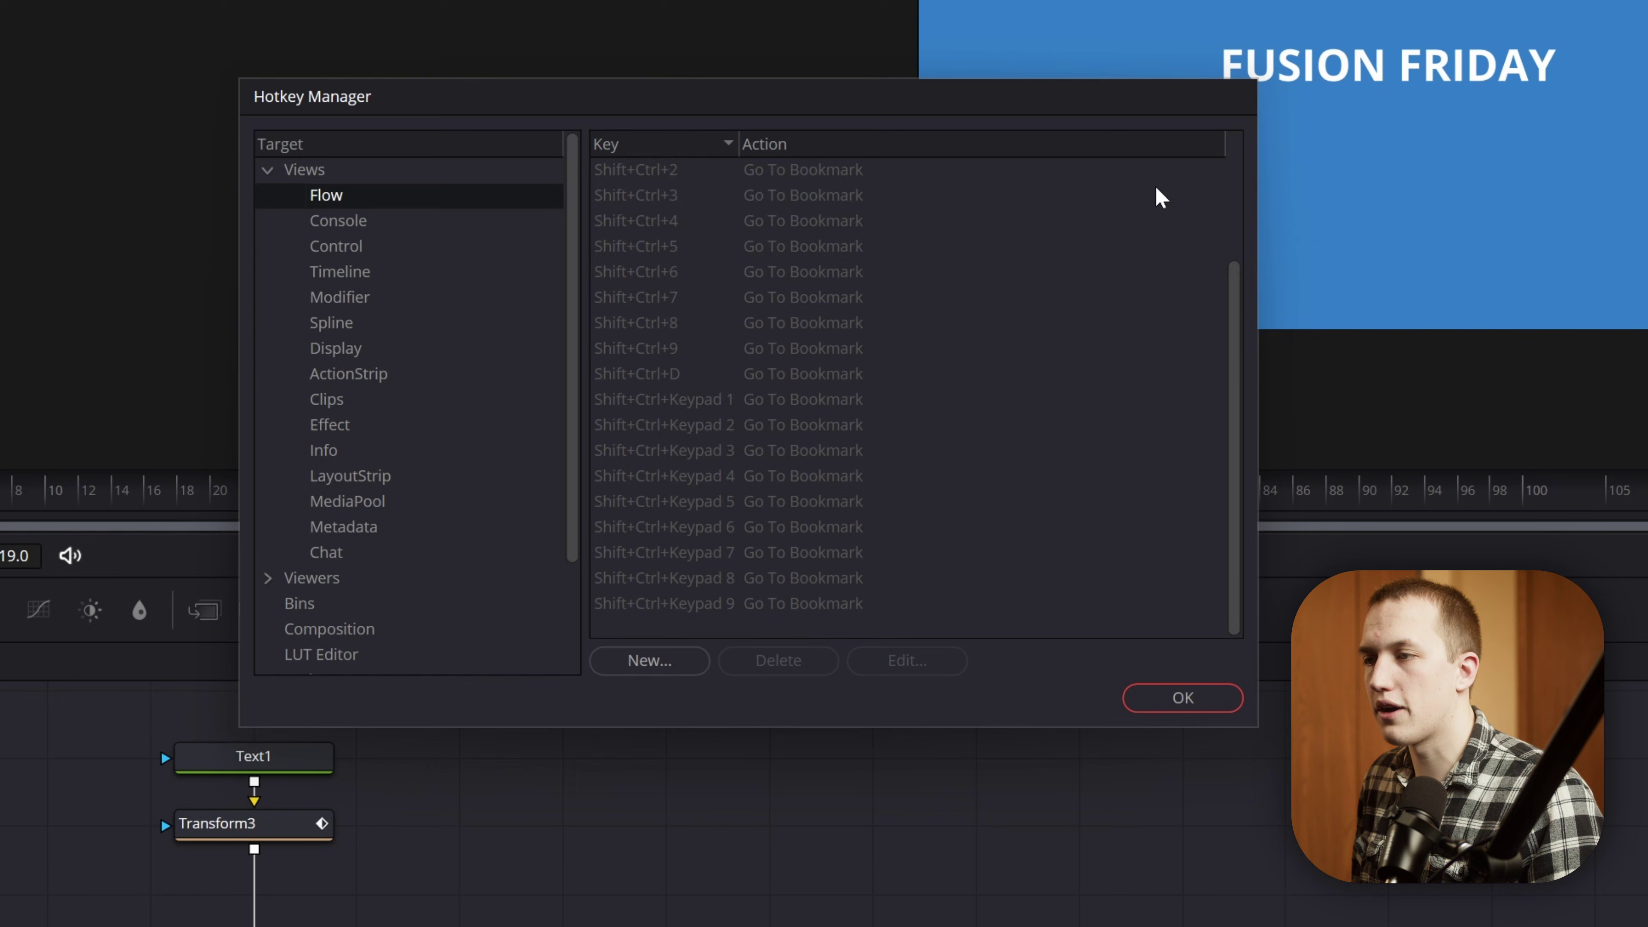
{"action": "scroll", "coordinate": [788, 442], "scroll_direction": "up", "scroll_amount": 5}
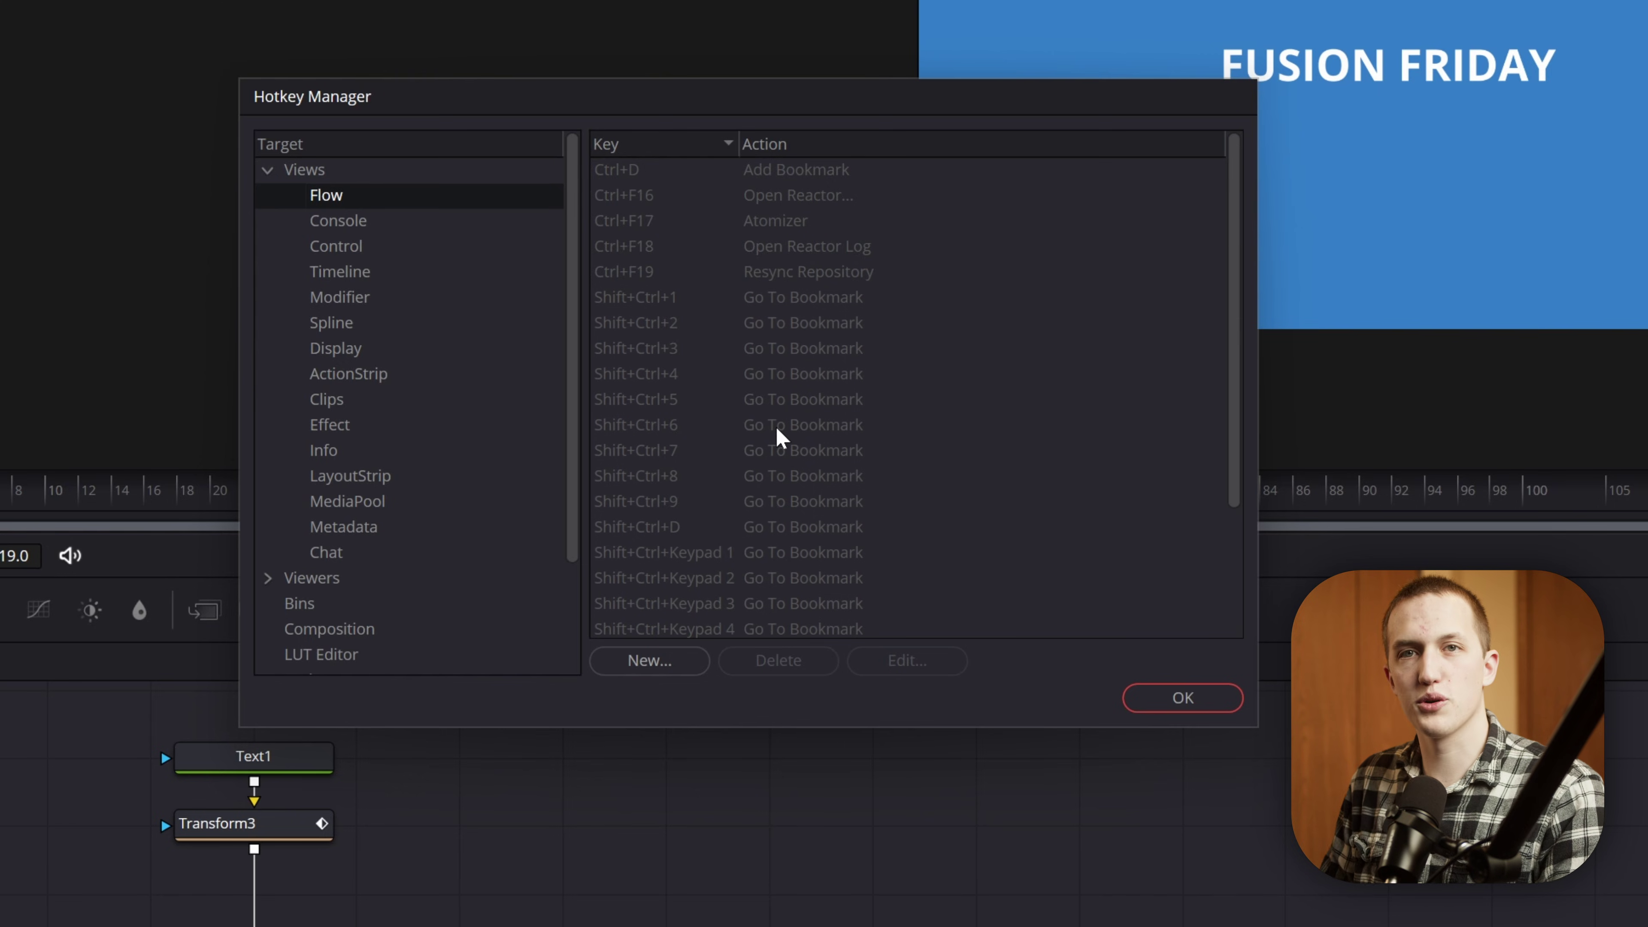
{"action": "left_click", "coordinate": [682, 668]}
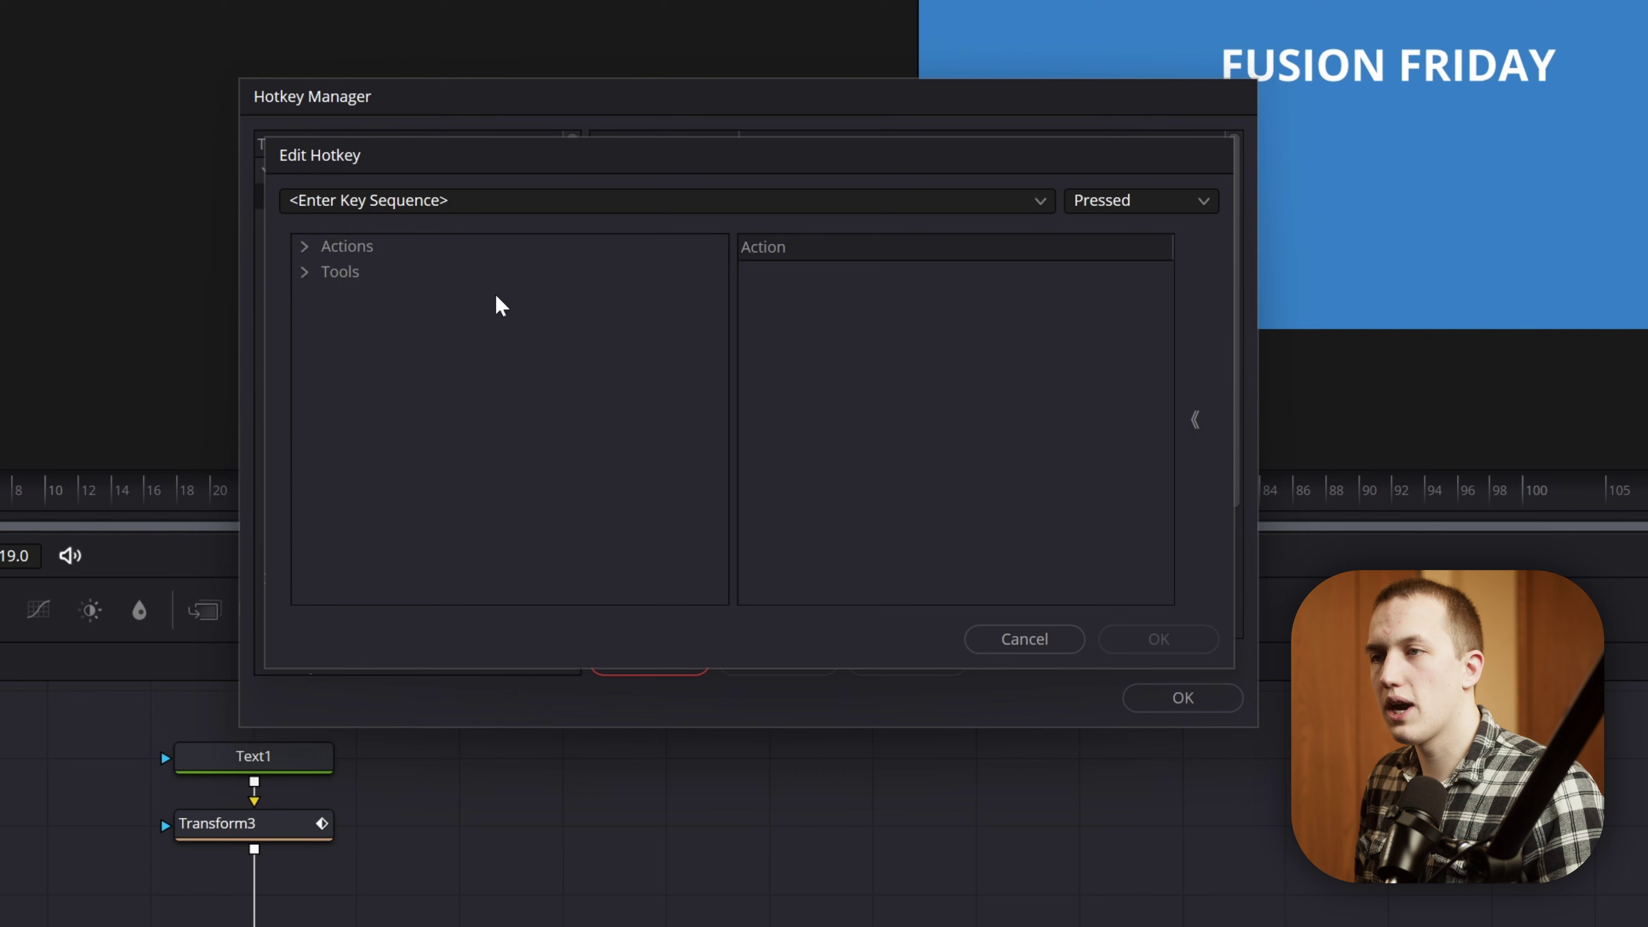
{"action": "left_click", "coordinate": [394, 201]}
{"action": "key", "text": "ctrl"}
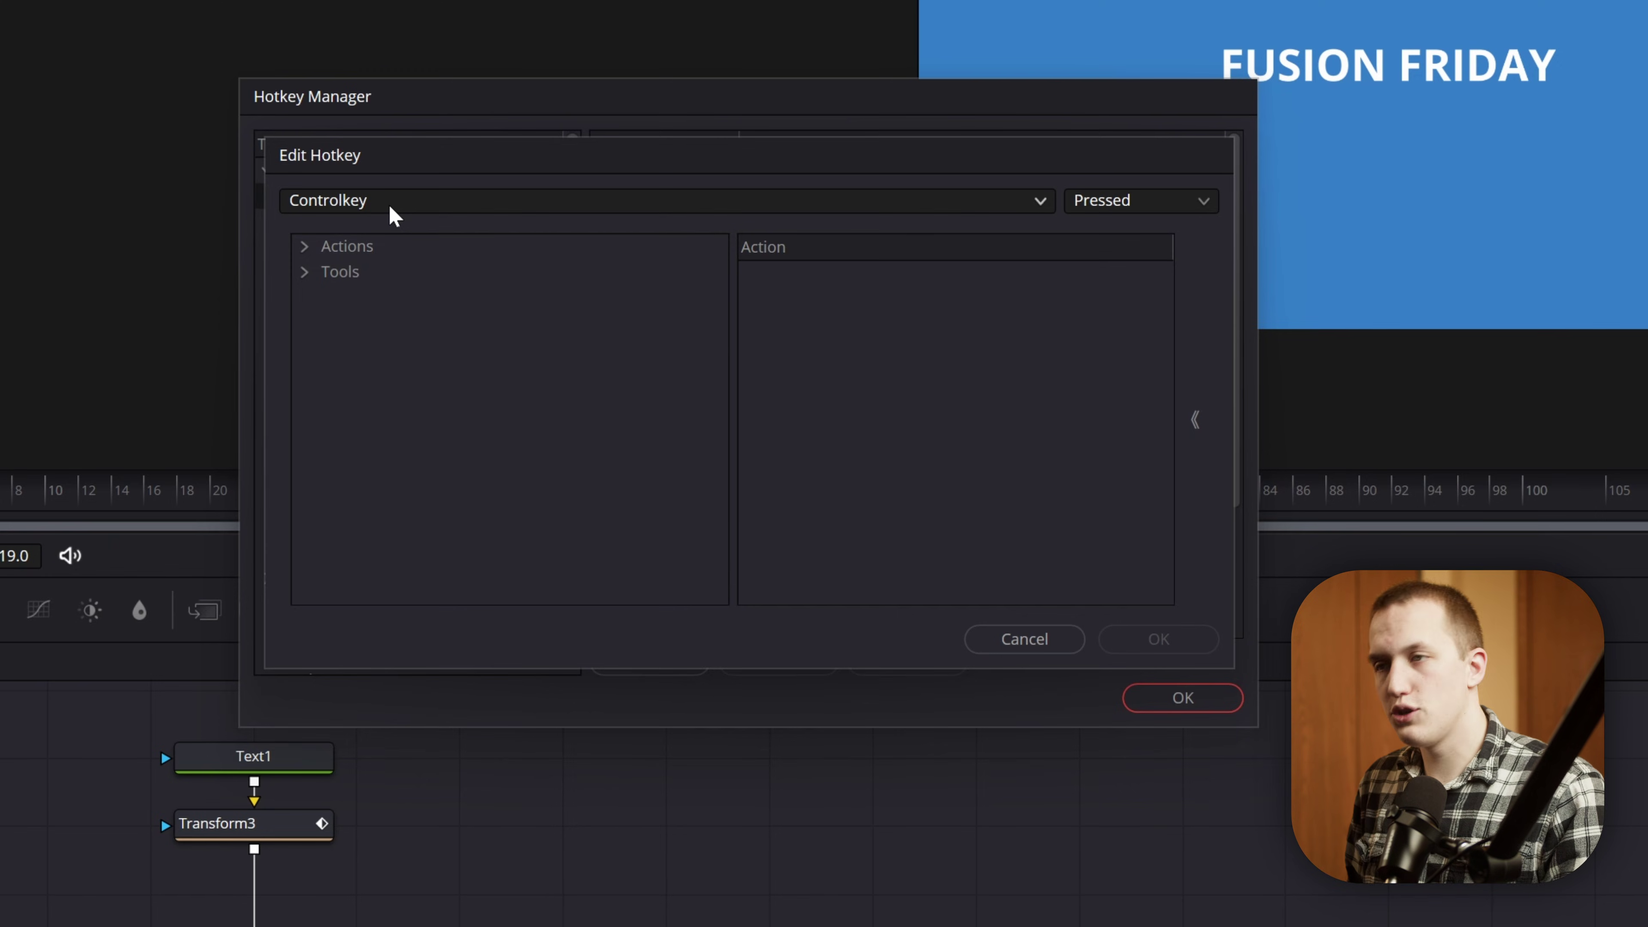
{"action": "key", "text": "t"}
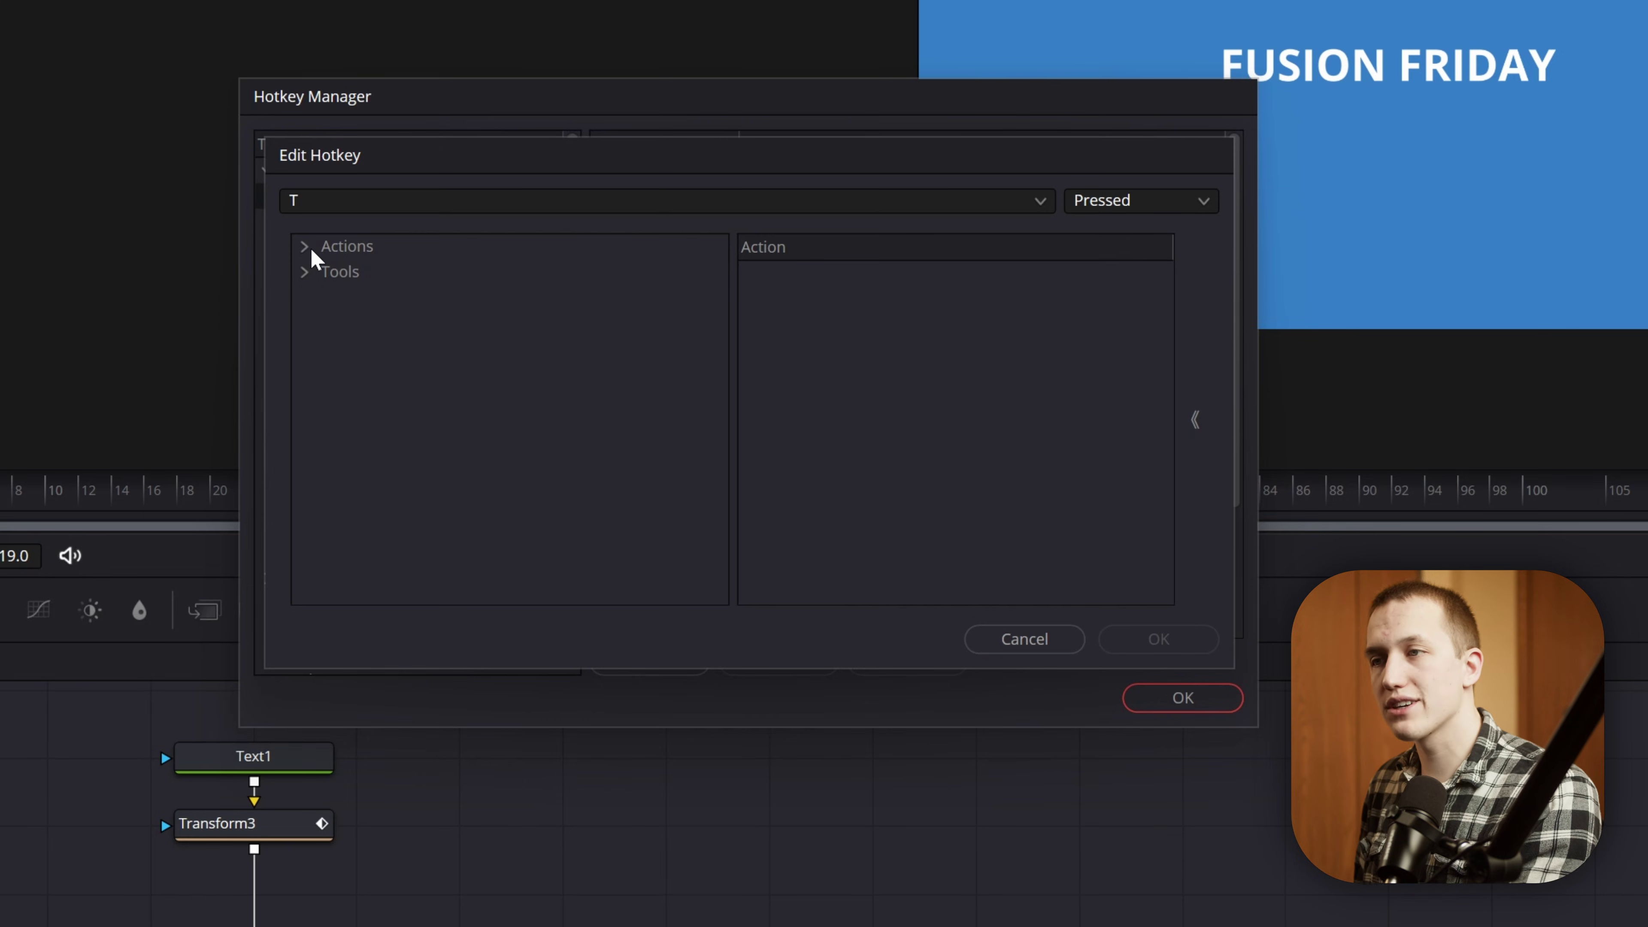
Browse the Tools actions to the Transform category and assign the Transform tool to T
{"action": "left_click", "coordinate": [338, 267]}
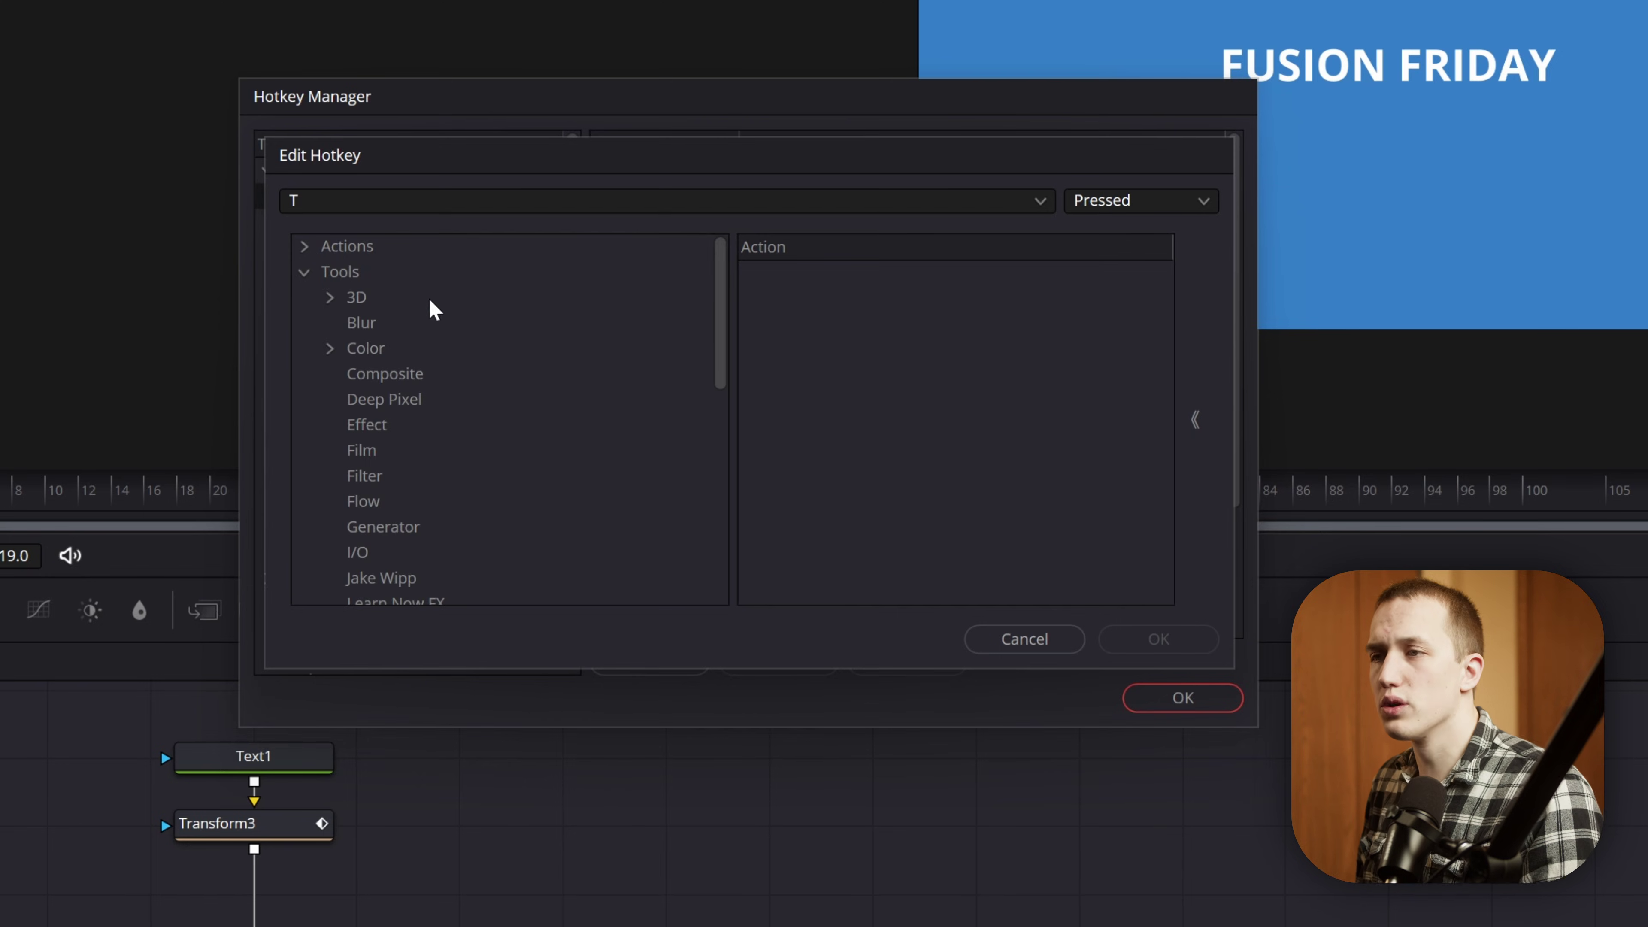
{"action": "scroll", "coordinate": [425, 353], "scroll_direction": "down", "scroll_amount": 1}
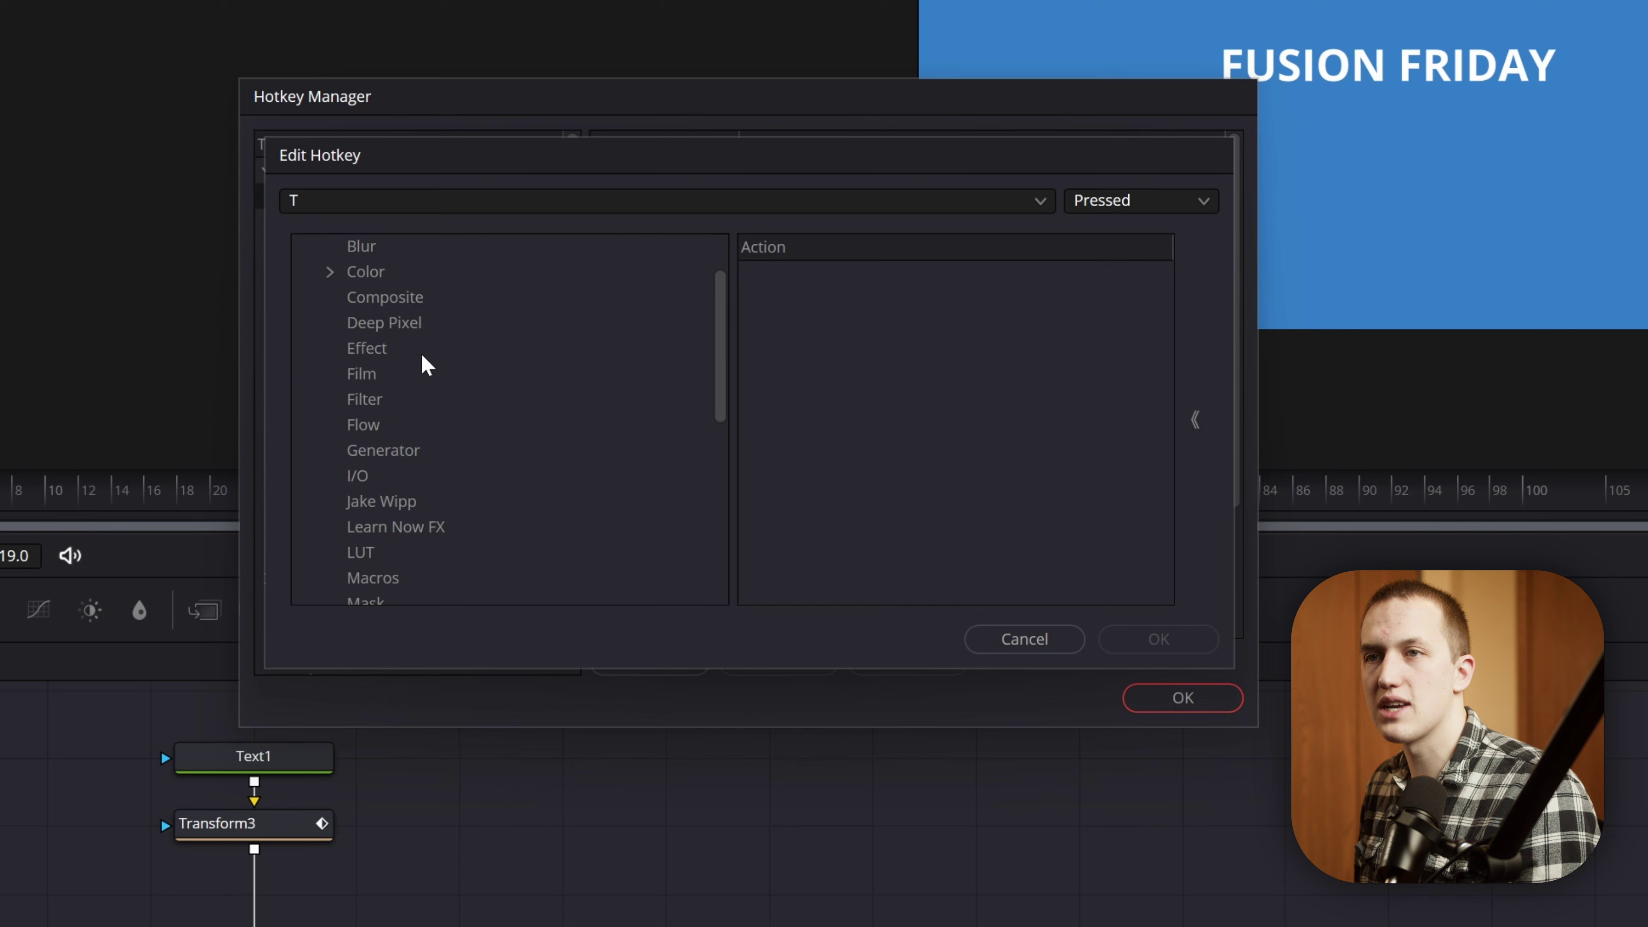
{"action": "scroll", "coordinate": [423, 357], "scroll_direction": "up", "scroll_amount": 1}
{"action": "scroll", "coordinate": [401, 575], "scroll_direction": "down", "scroll_amount": 6}
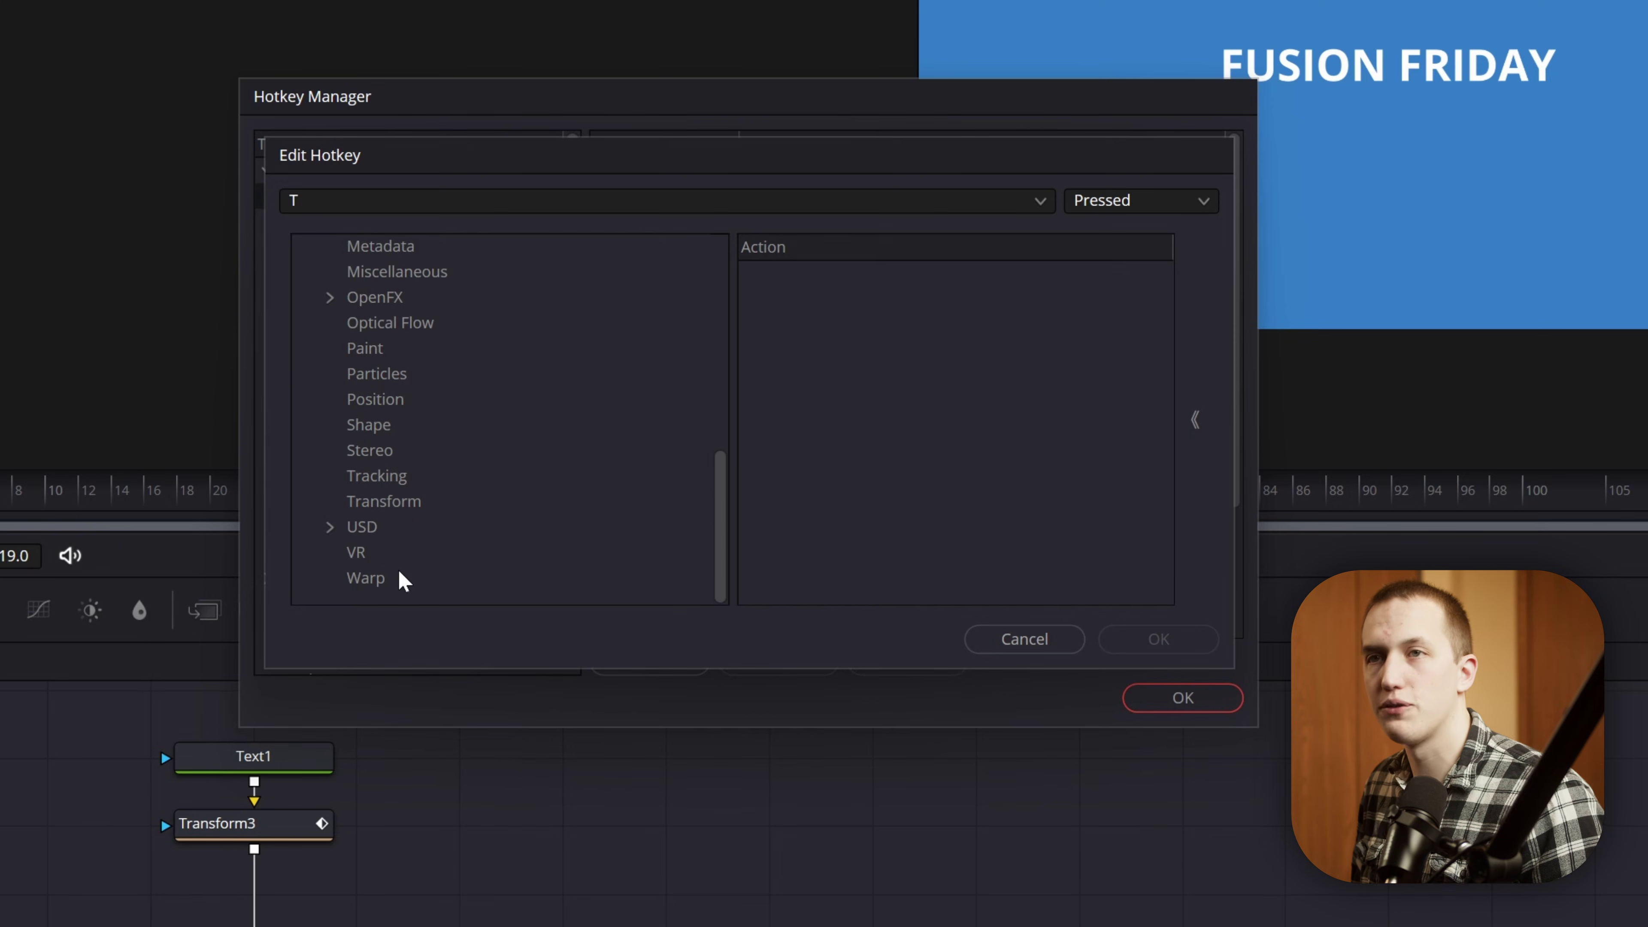
{"action": "scroll", "coordinate": [404, 577], "scroll_direction": "up", "scroll_amount": 10}
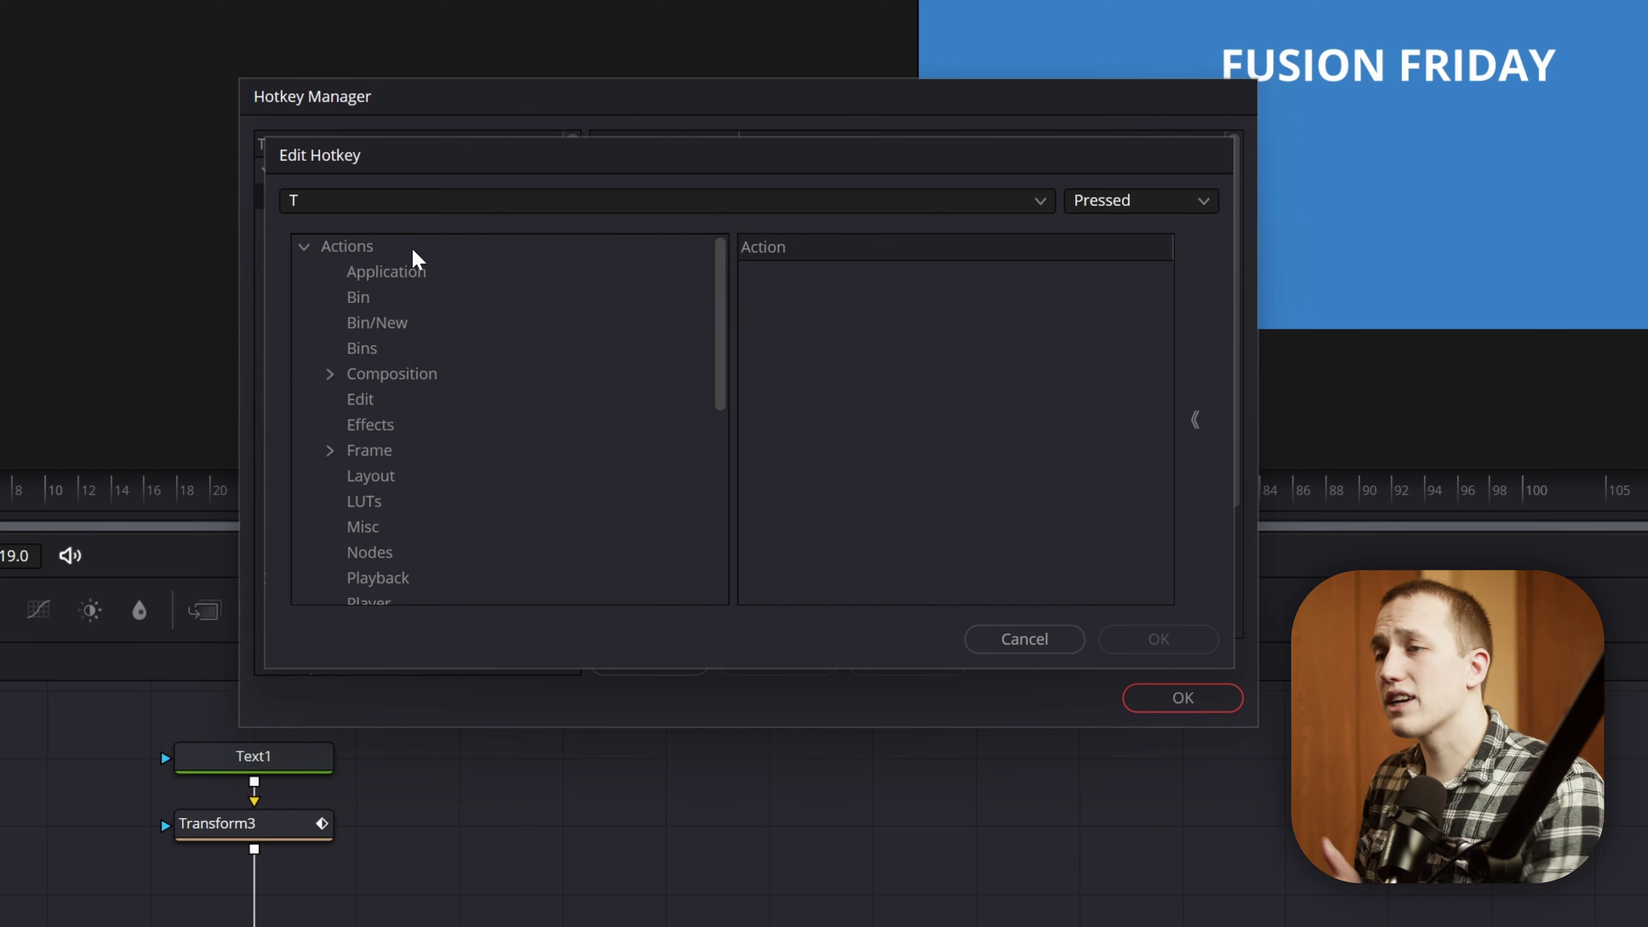
{"action": "scroll", "coordinate": [442, 289], "scroll_direction": "down", "scroll_amount": 1}
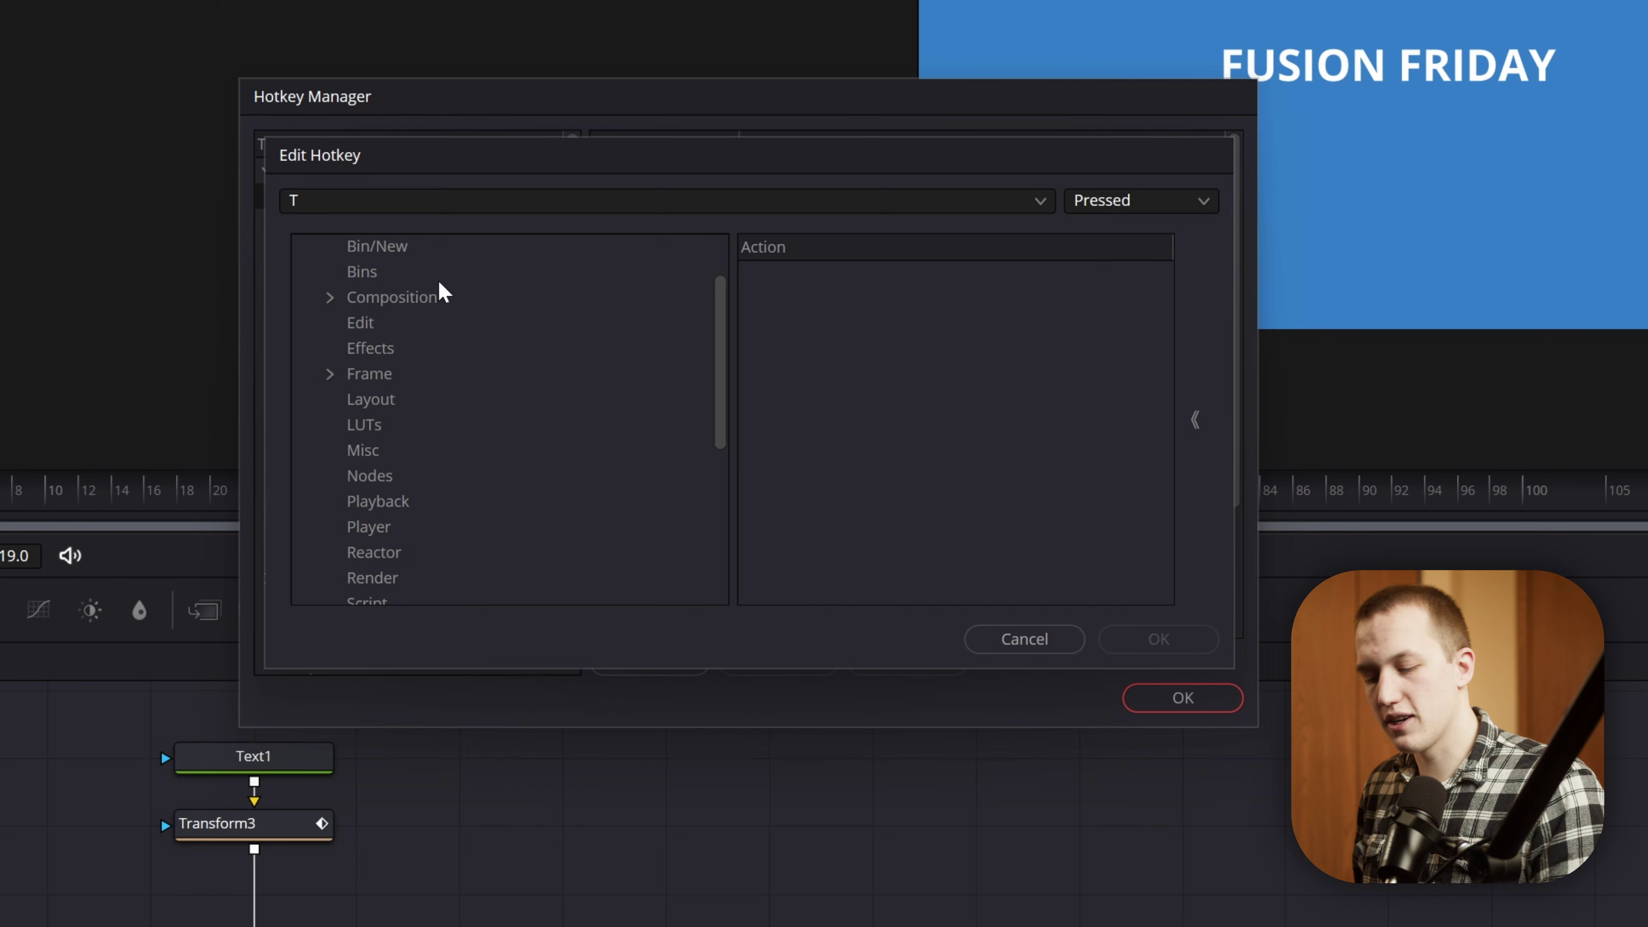
{"action": "scroll", "coordinate": [452, 379], "scroll_direction": "down", "scroll_amount": 3}
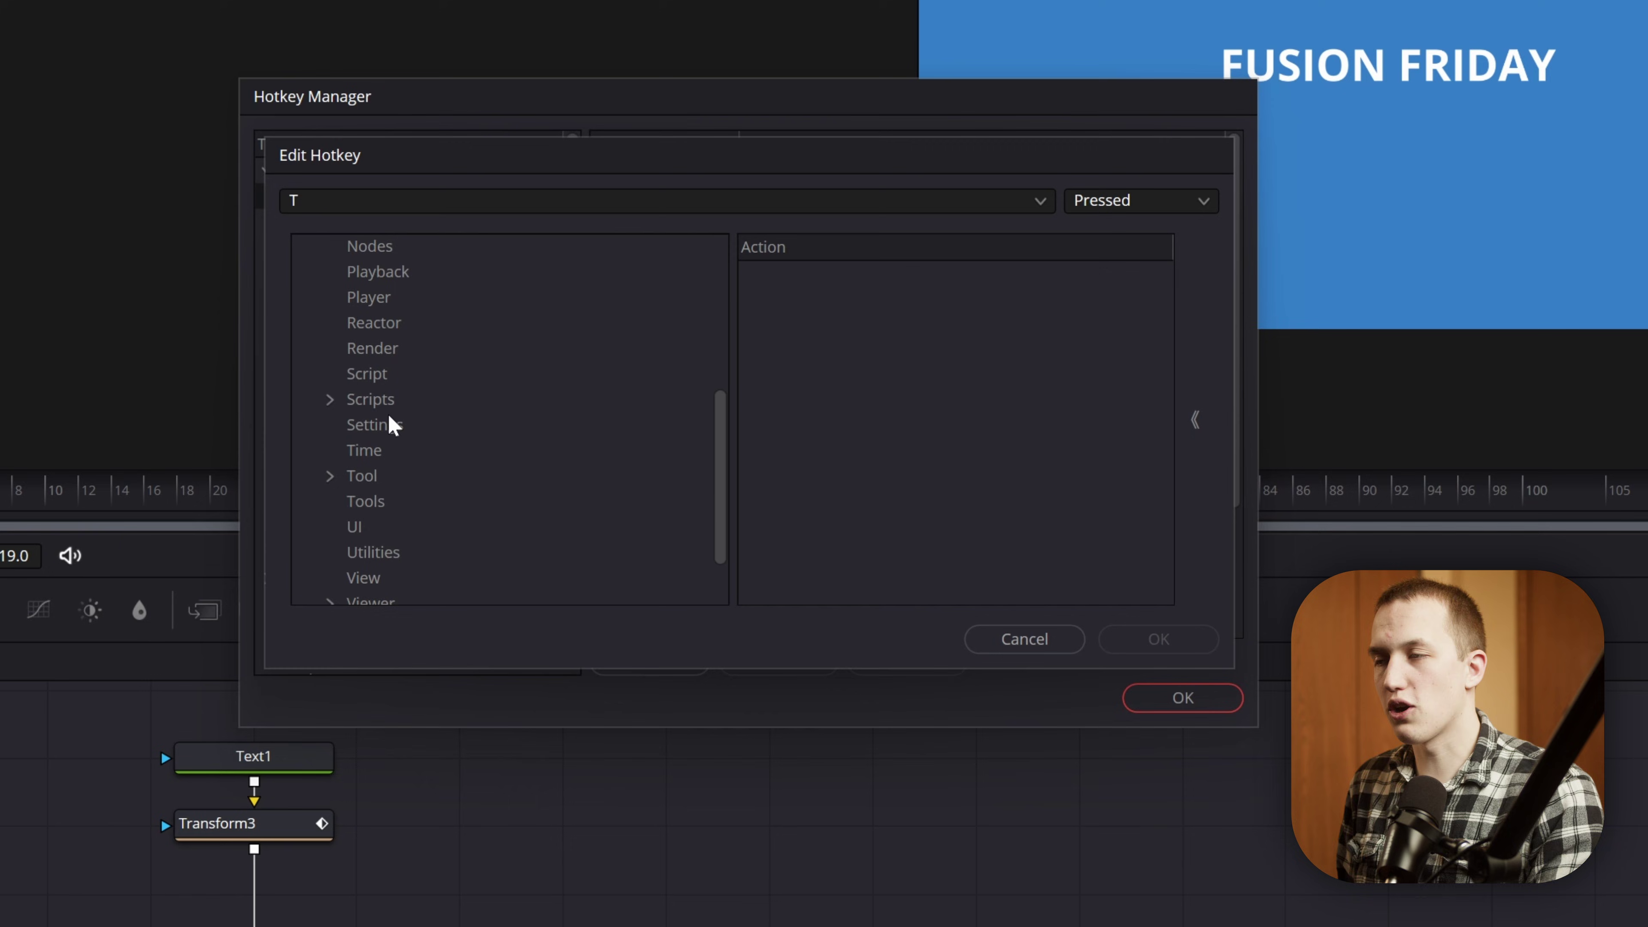
{"action": "scroll", "coordinate": [393, 425], "scroll_direction": "up", "scroll_amount": 5}
{"action": "left_click", "coordinate": [305, 247]}
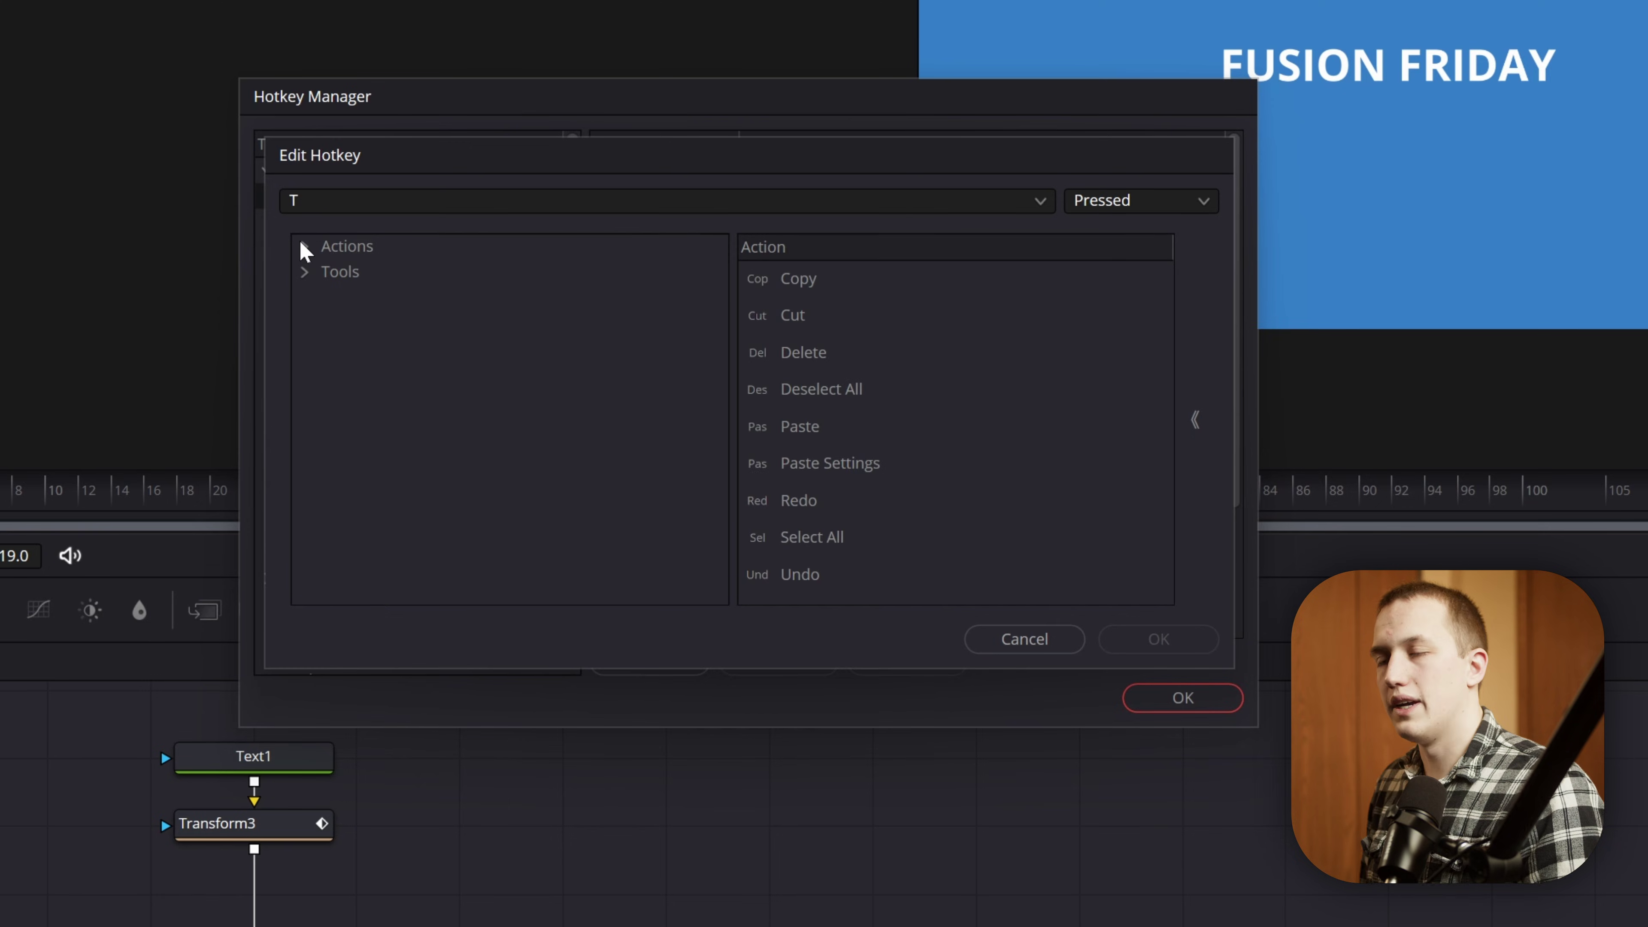
{"action": "left_click", "coordinate": [304, 272]}
{"action": "scroll", "coordinate": [413, 325], "scroll_direction": "down", "scroll_amount": 4}
{"action": "scroll", "coordinate": [405, 364], "scroll_direction": "down", "scroll_amount": 1}
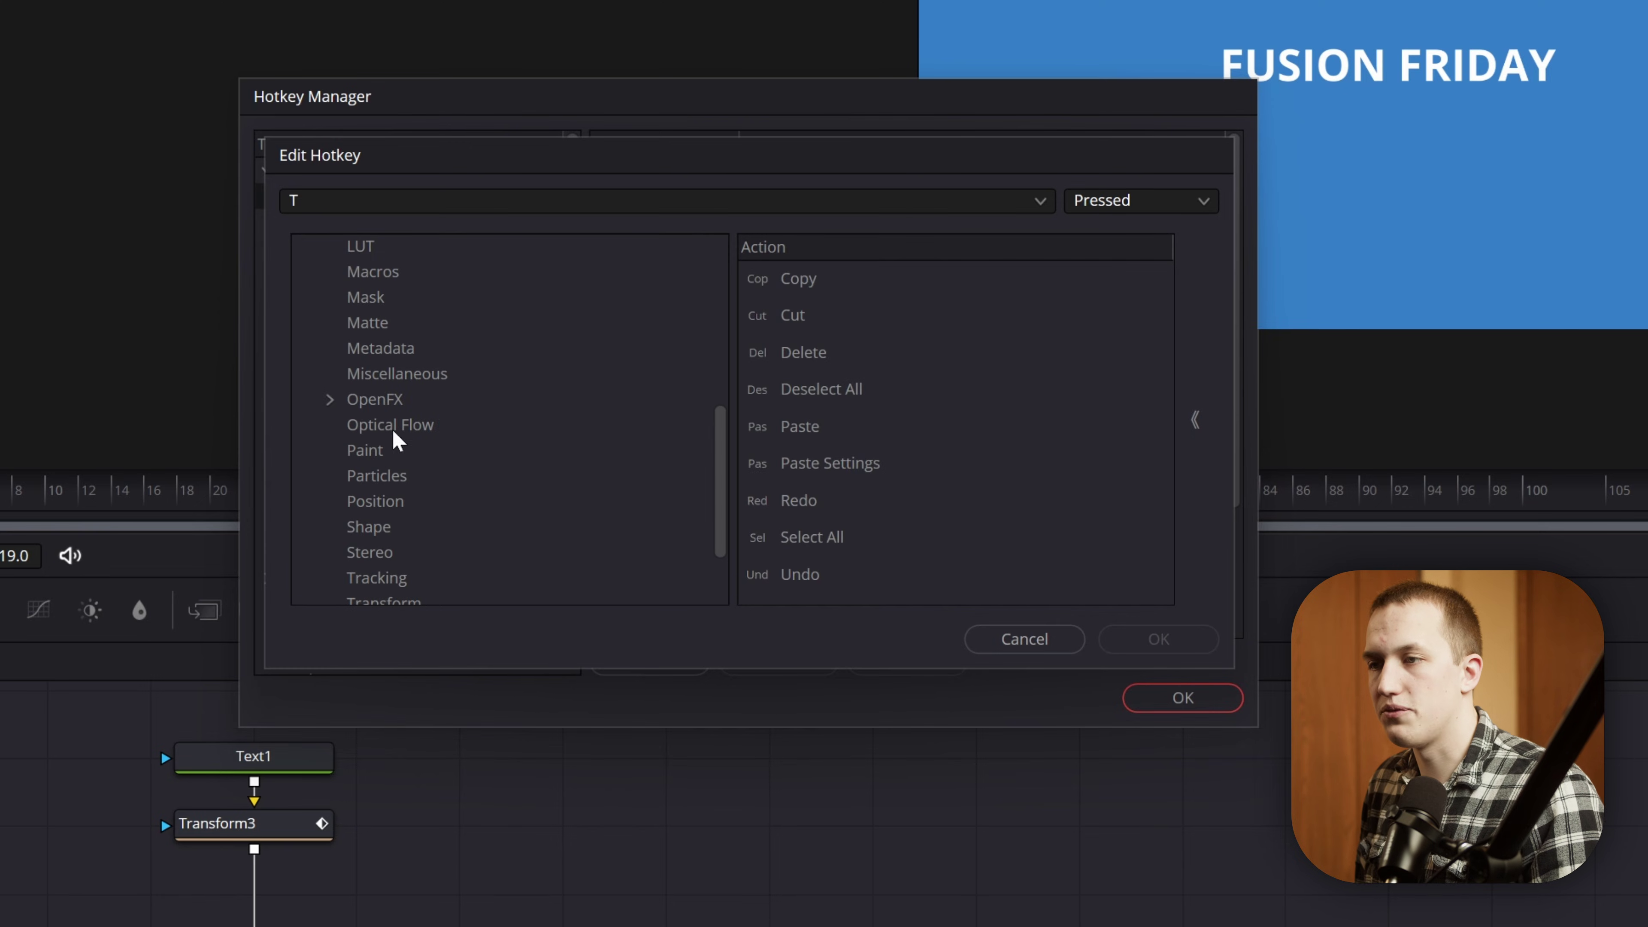
{"action": "left_click", "coordinate": [398, 600]}
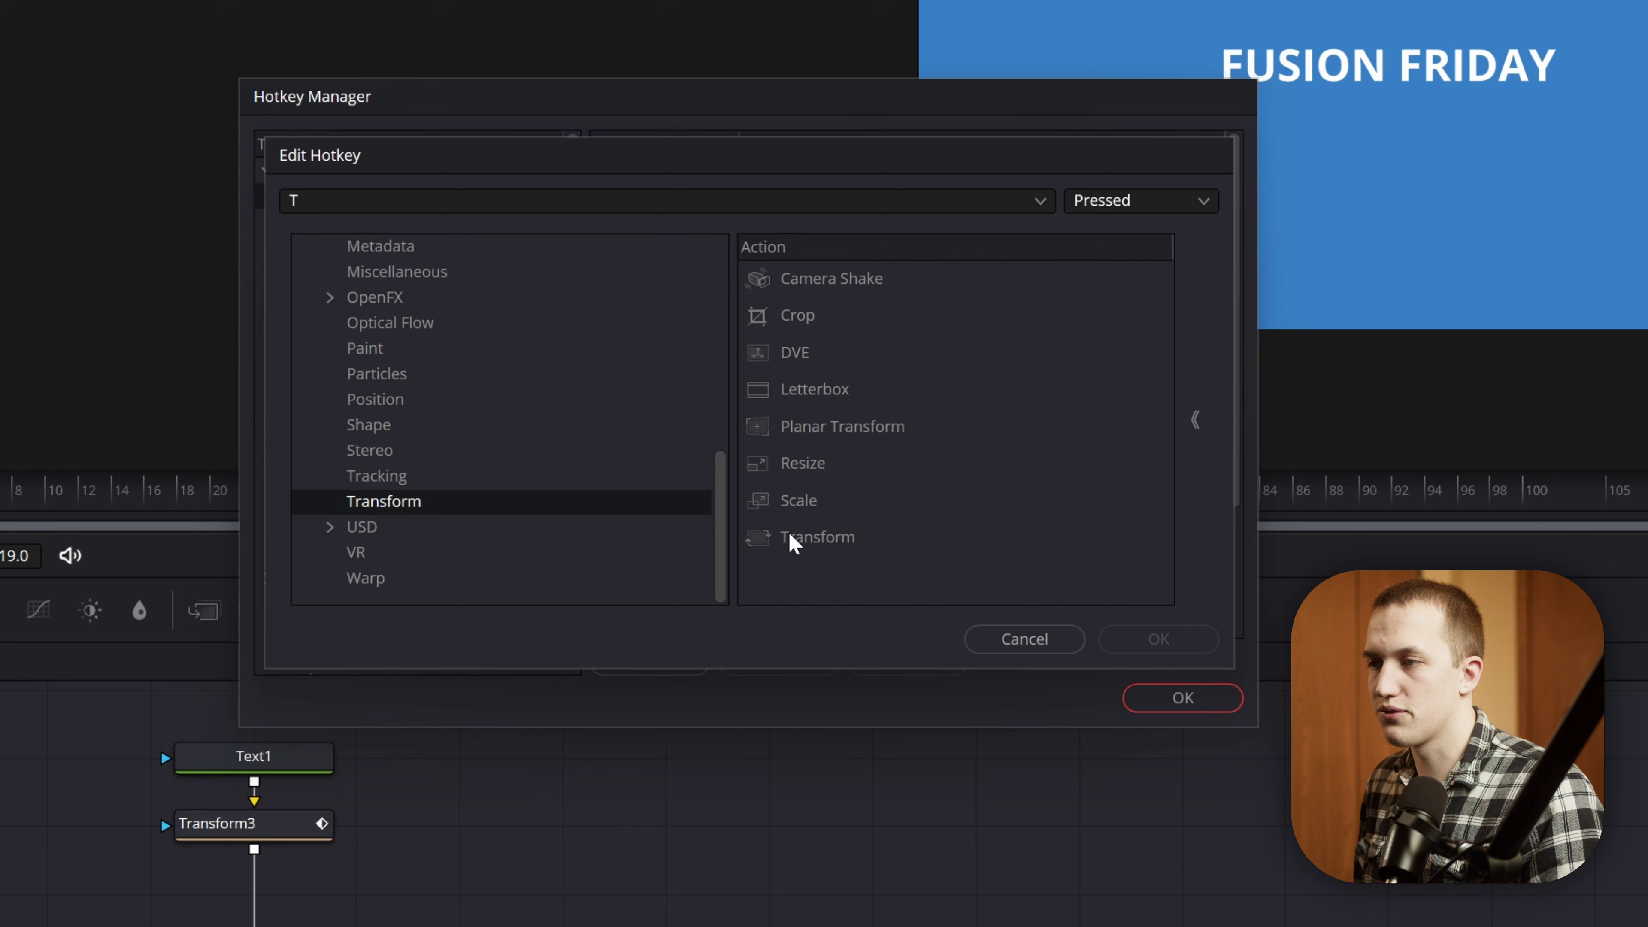
{"action": "double_click", "coordinate": [828, 548]}
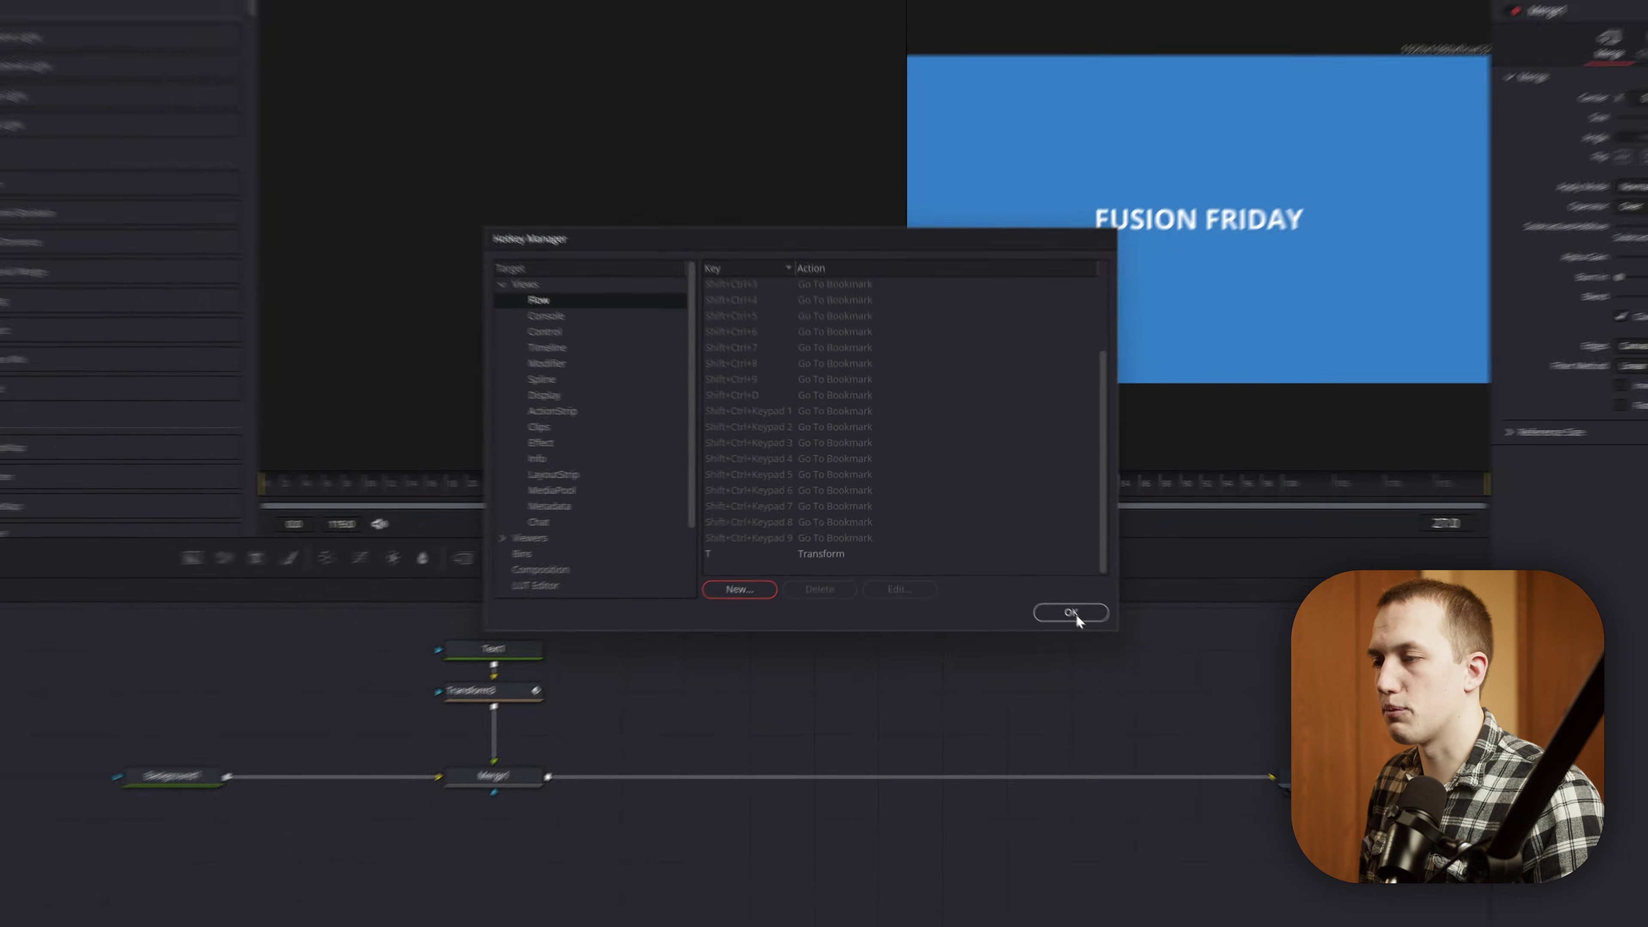
Apply the hotkeys and test T in the Node editor, deleting the added Transform nodes
{"action": "left_click", "coordinate": [1070, 612]}
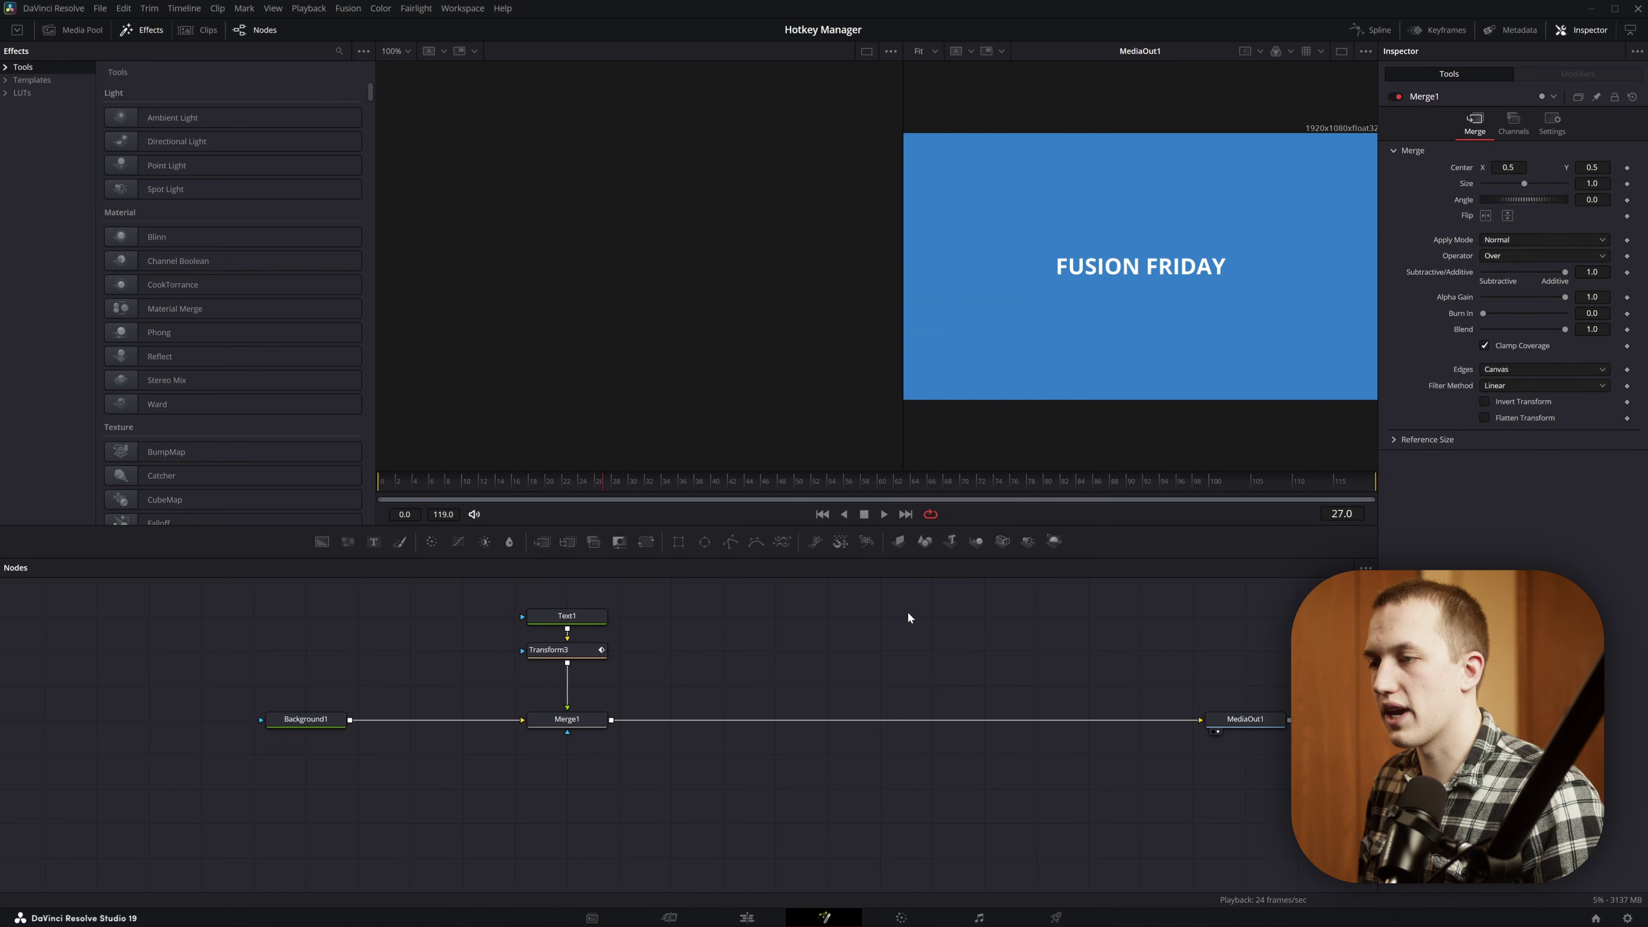
{"action": "key", "text": "t"}
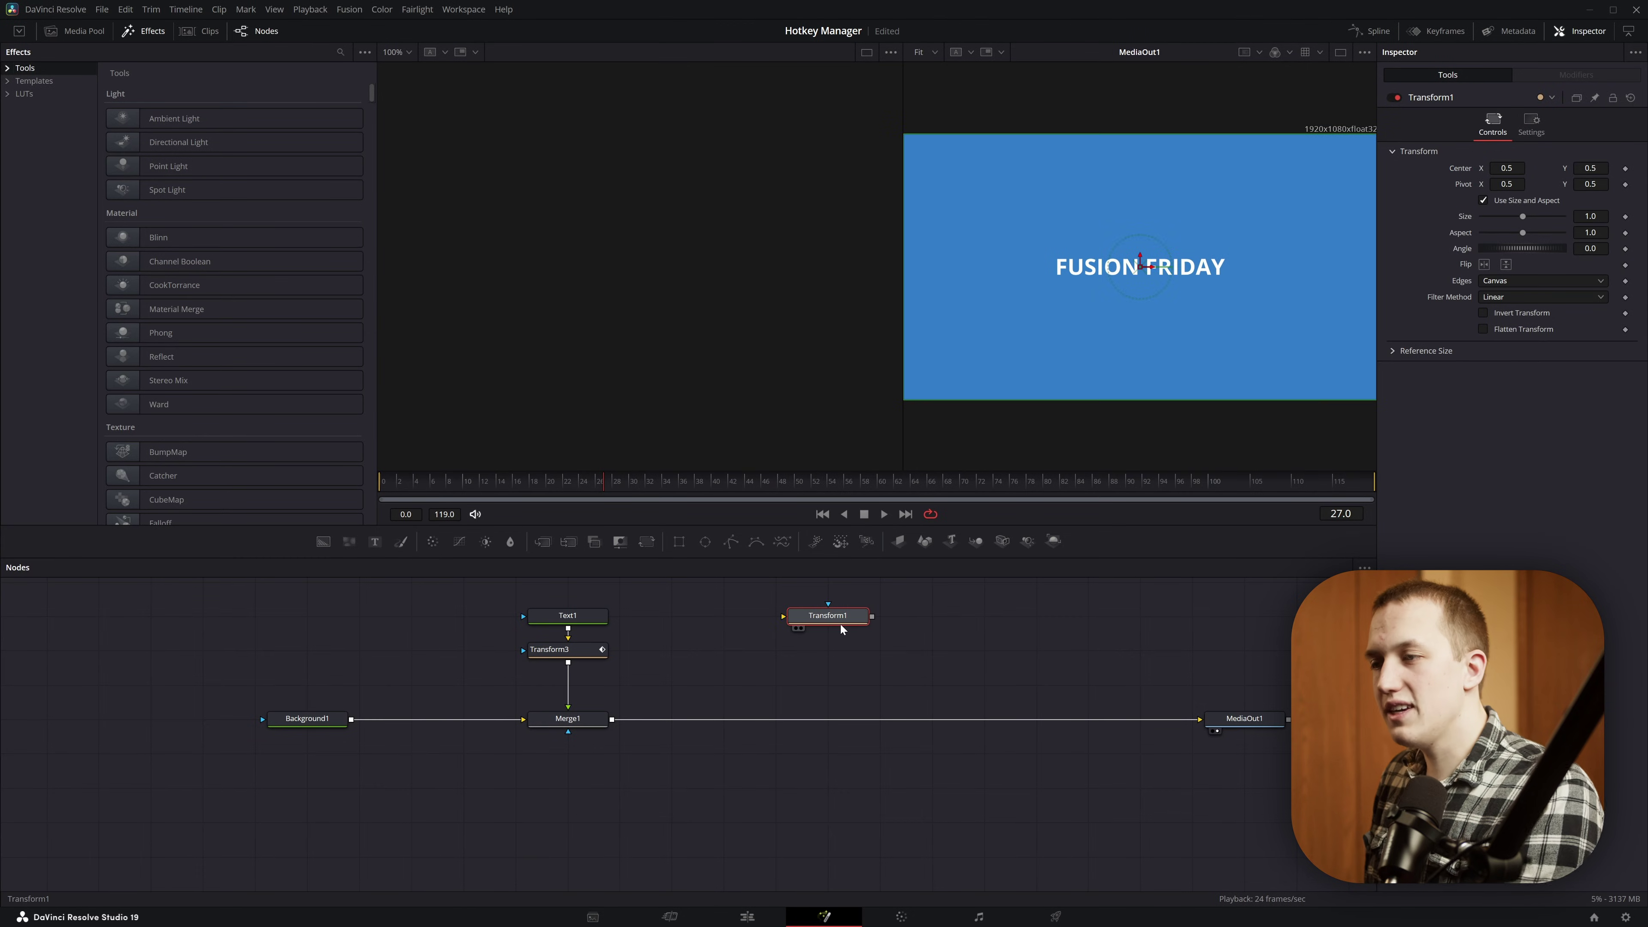
{"action": "left_click_drag", "start_coordinate": [841, 625], "coordinate": [861, 686]}
{"action": "key", "text": "Delete"}
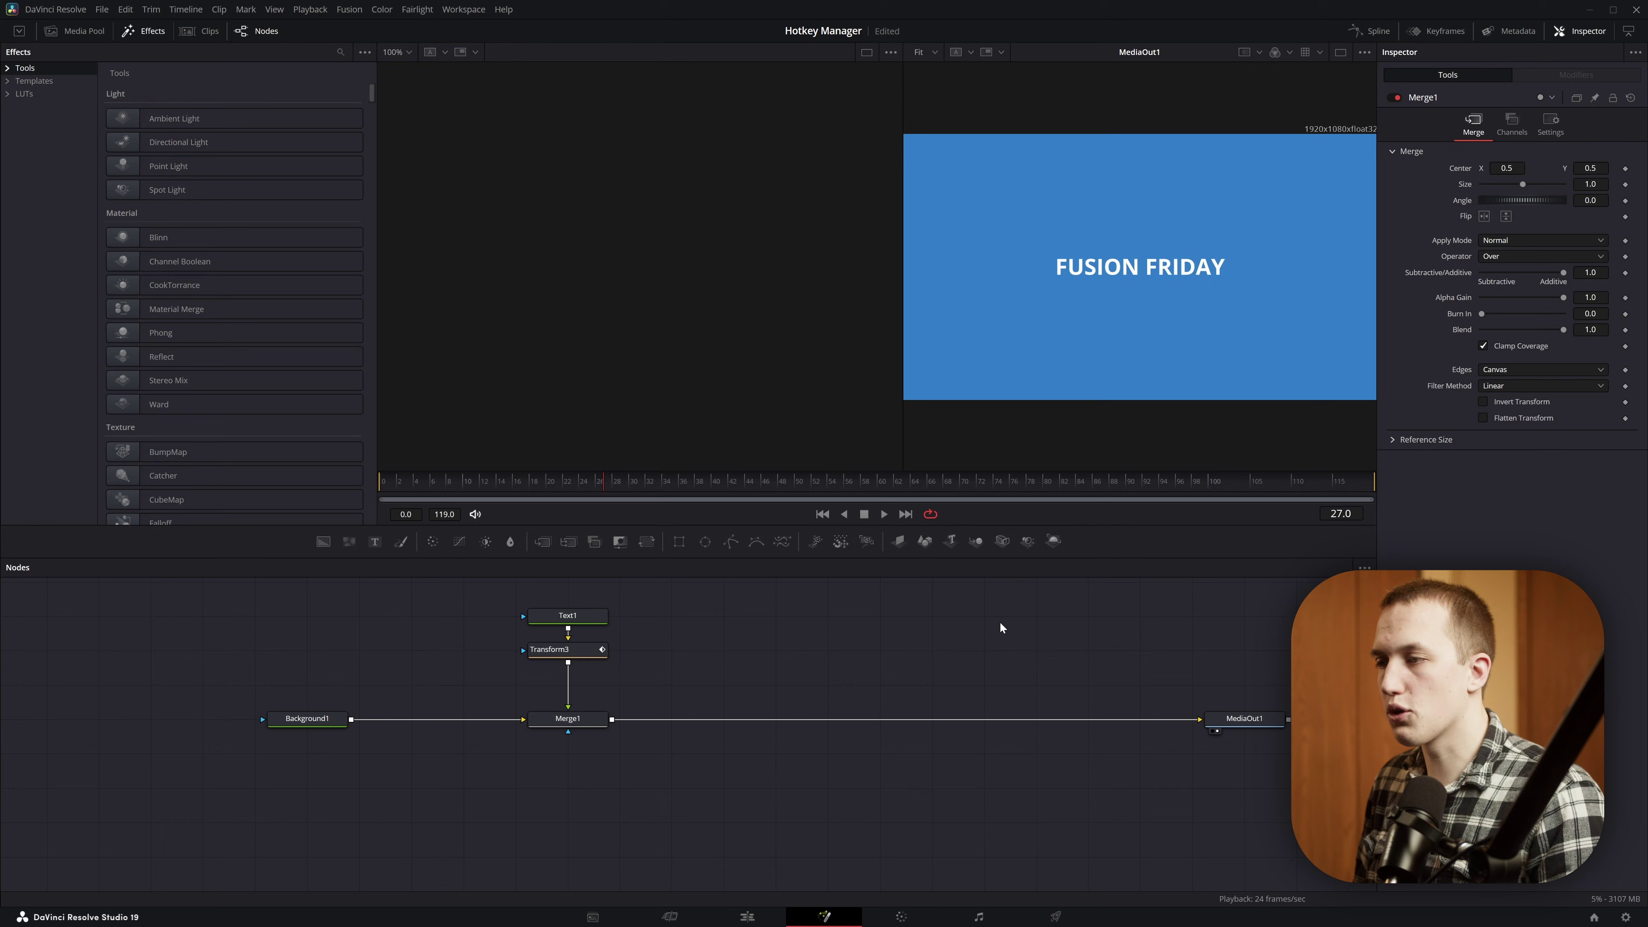
{"action": "key", "text": "t"}
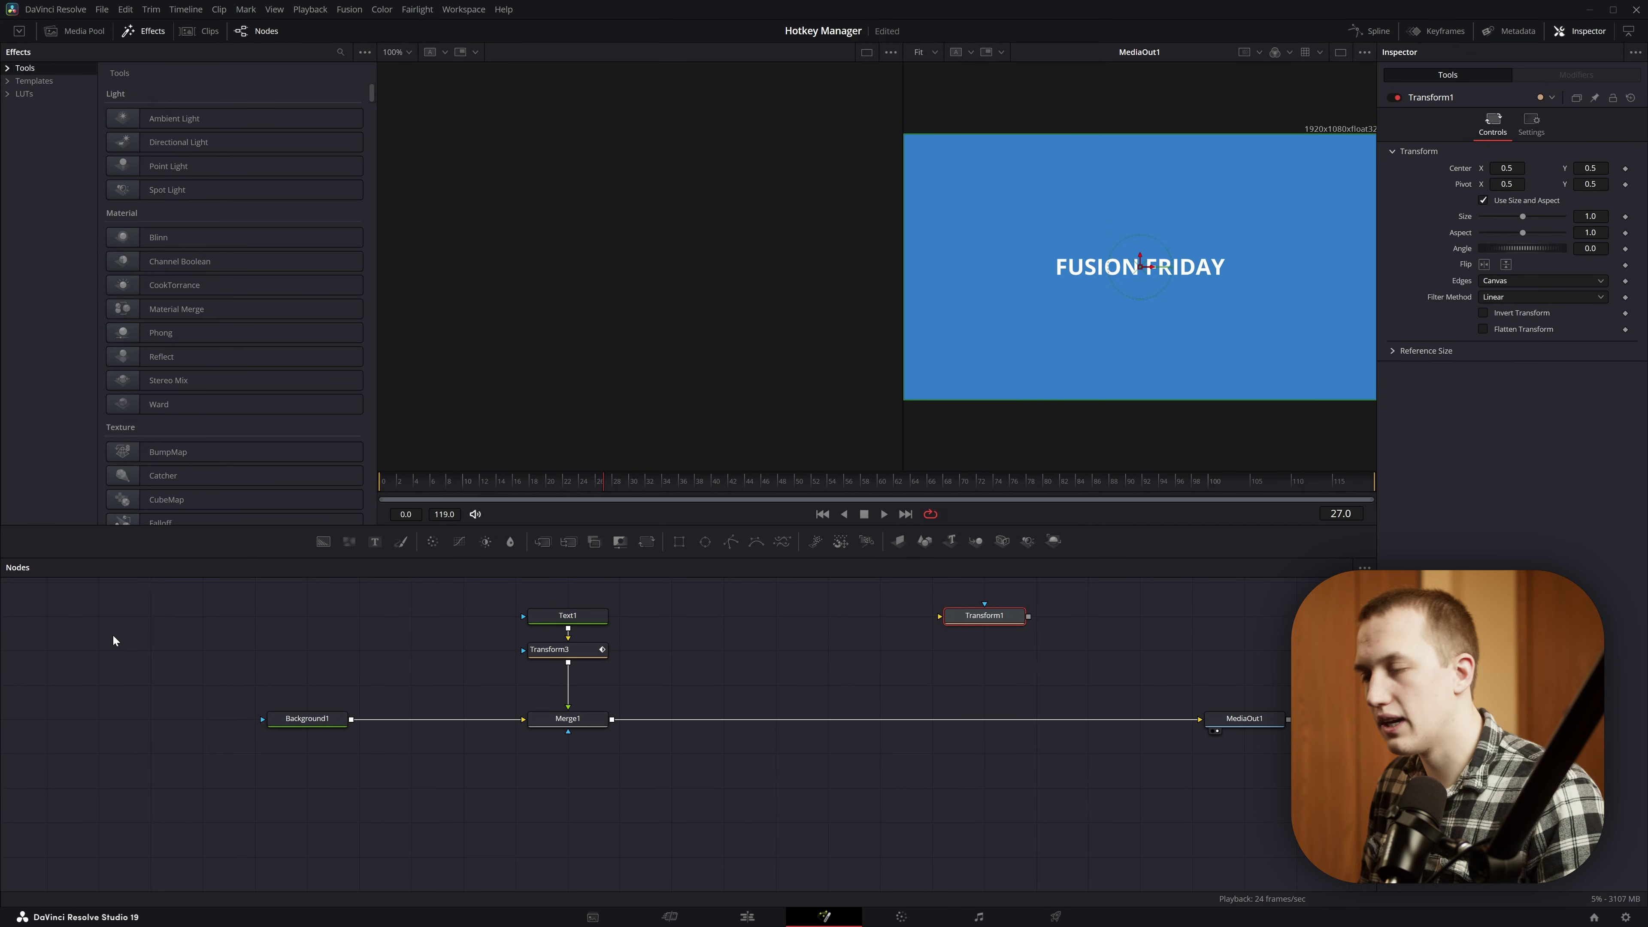
{"action": "key", "text": "Delete"}
Insert a Transform node after Merge1 with T, then undo it
{"action": "left_click", "coordinate": [551, 722]}
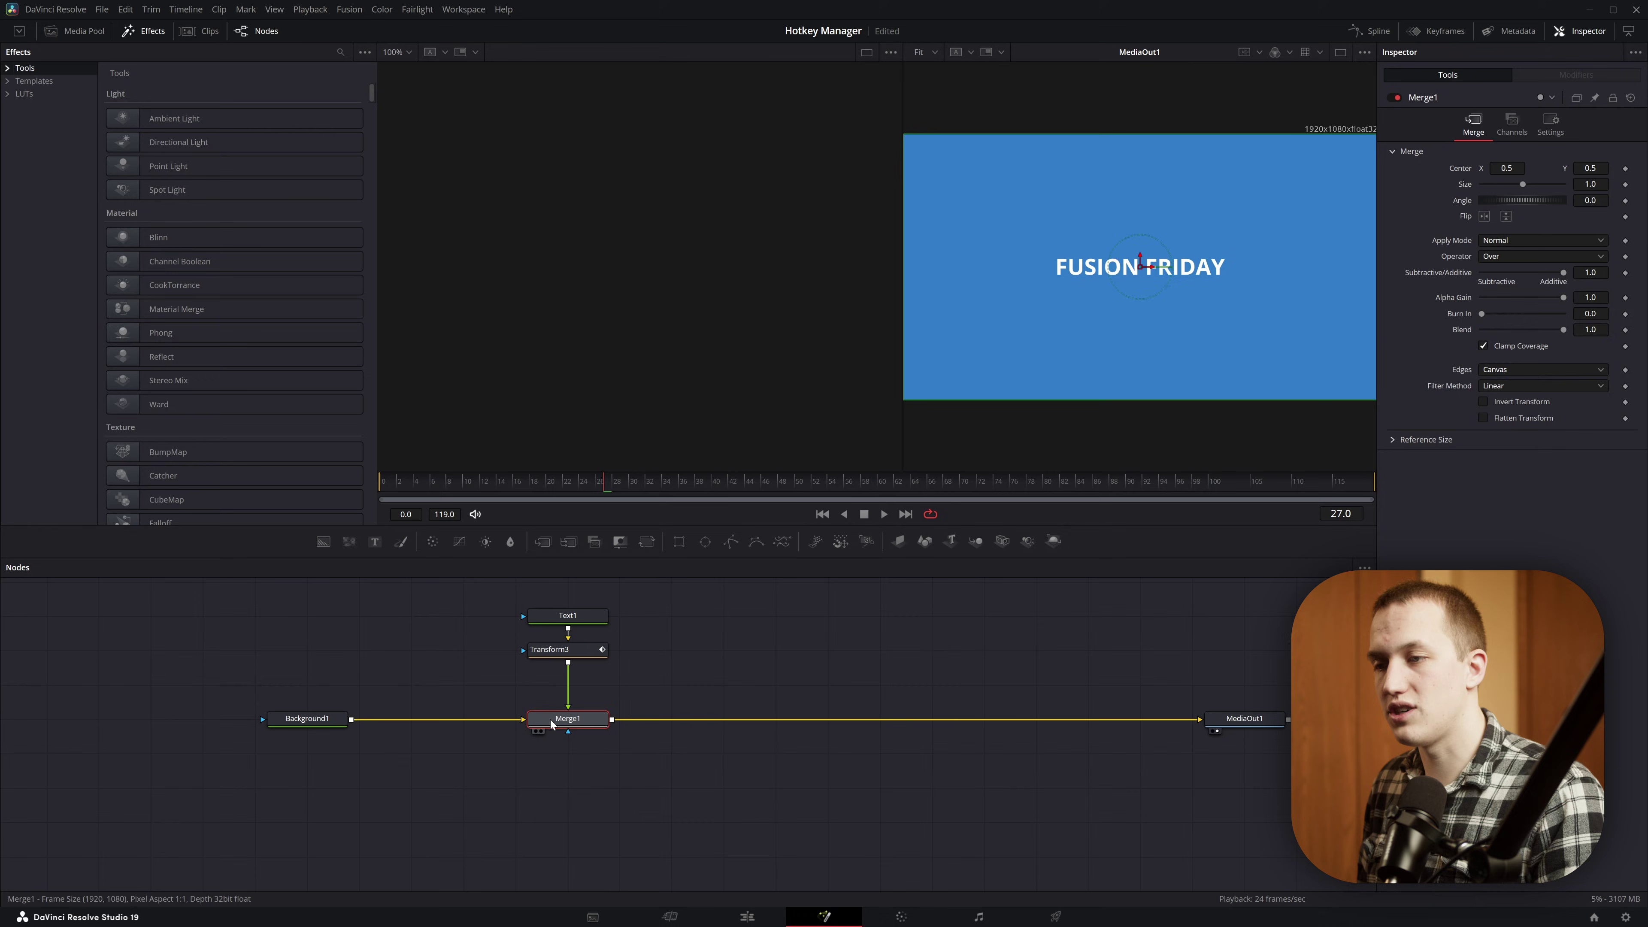
{"action": "key", "text": "t"}
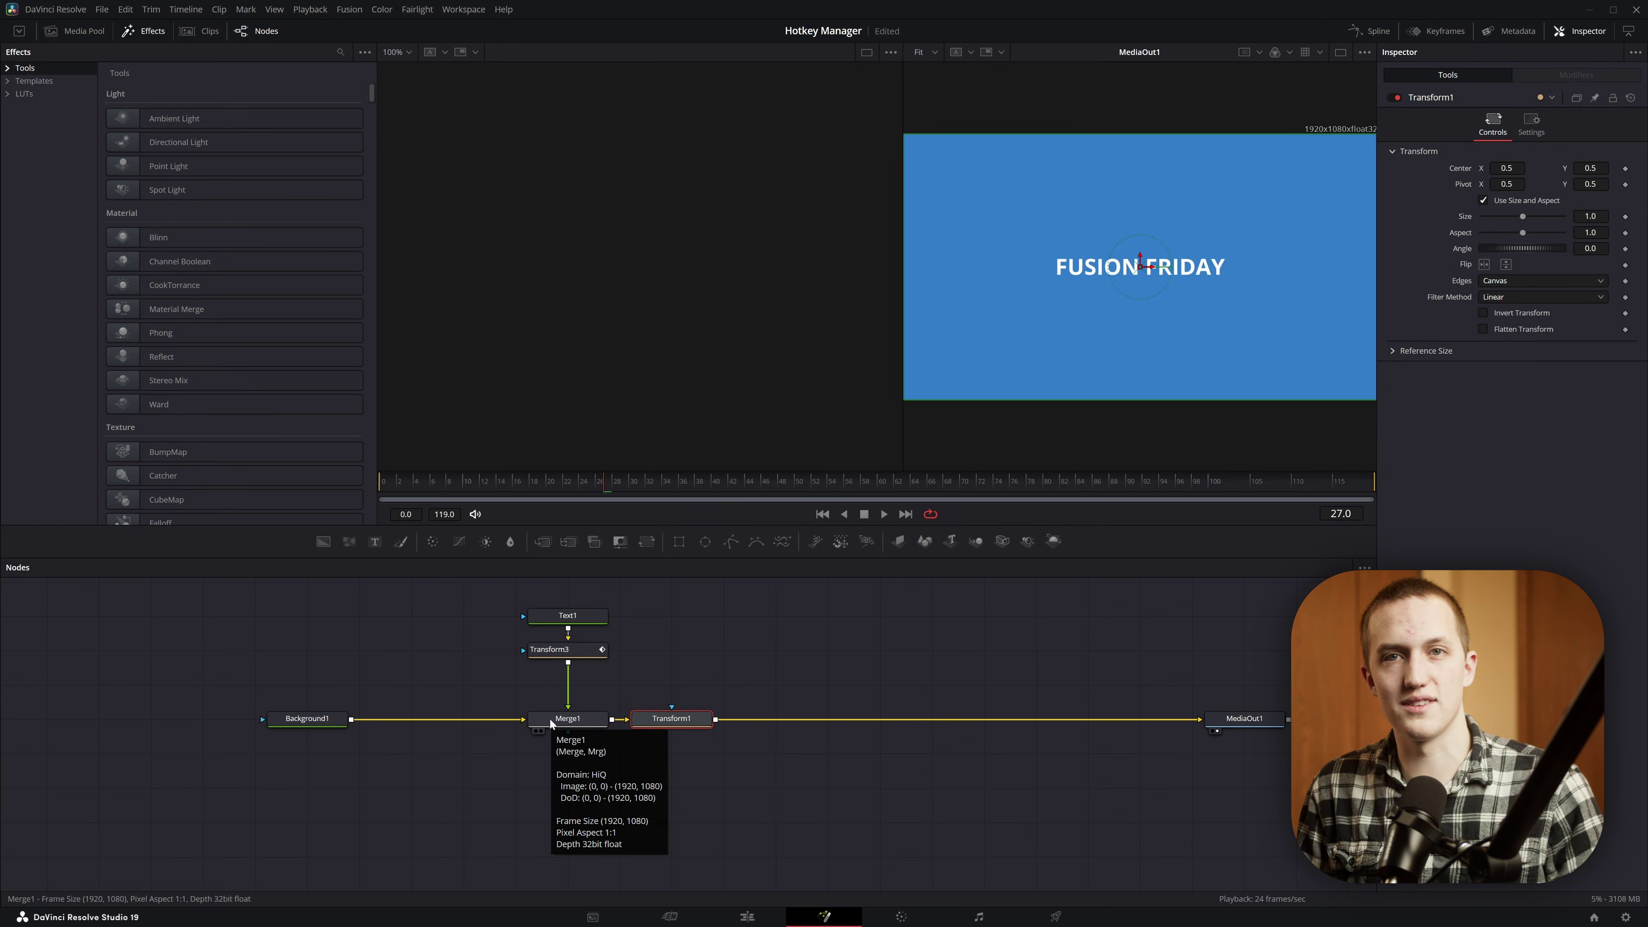
{"action": "key", "text": "ctrl+z"}
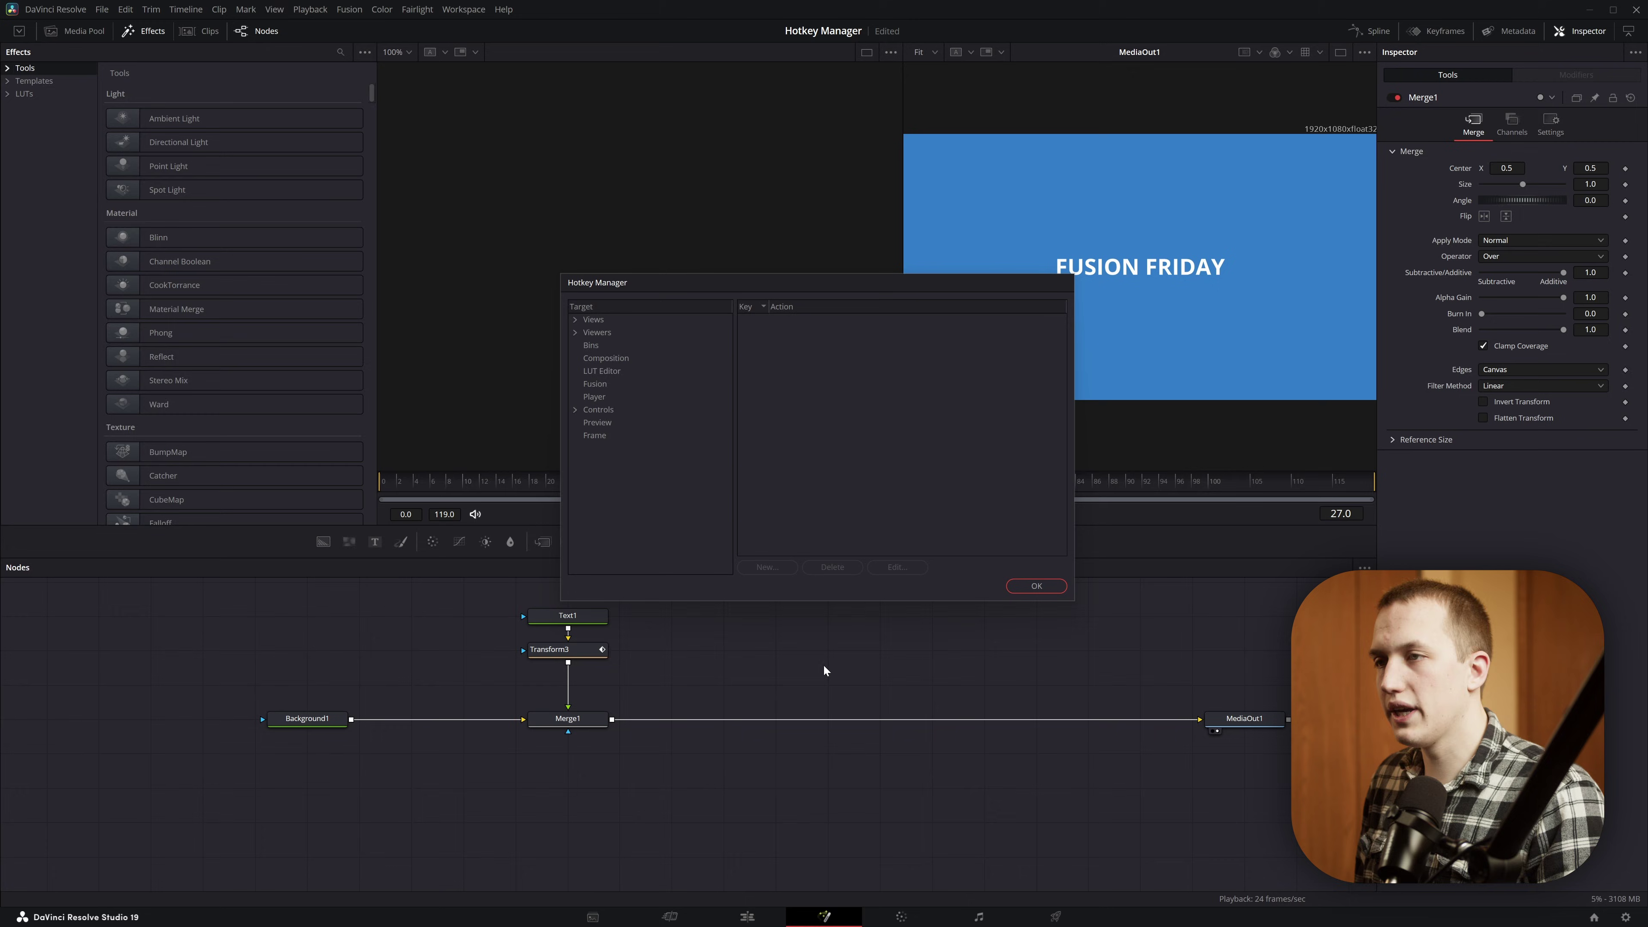
Under Views > Flow, create a Shift+T hotkey and browse to the Generator tools for Text+
{"action": "left_click", "coordinate": [297, 193]}
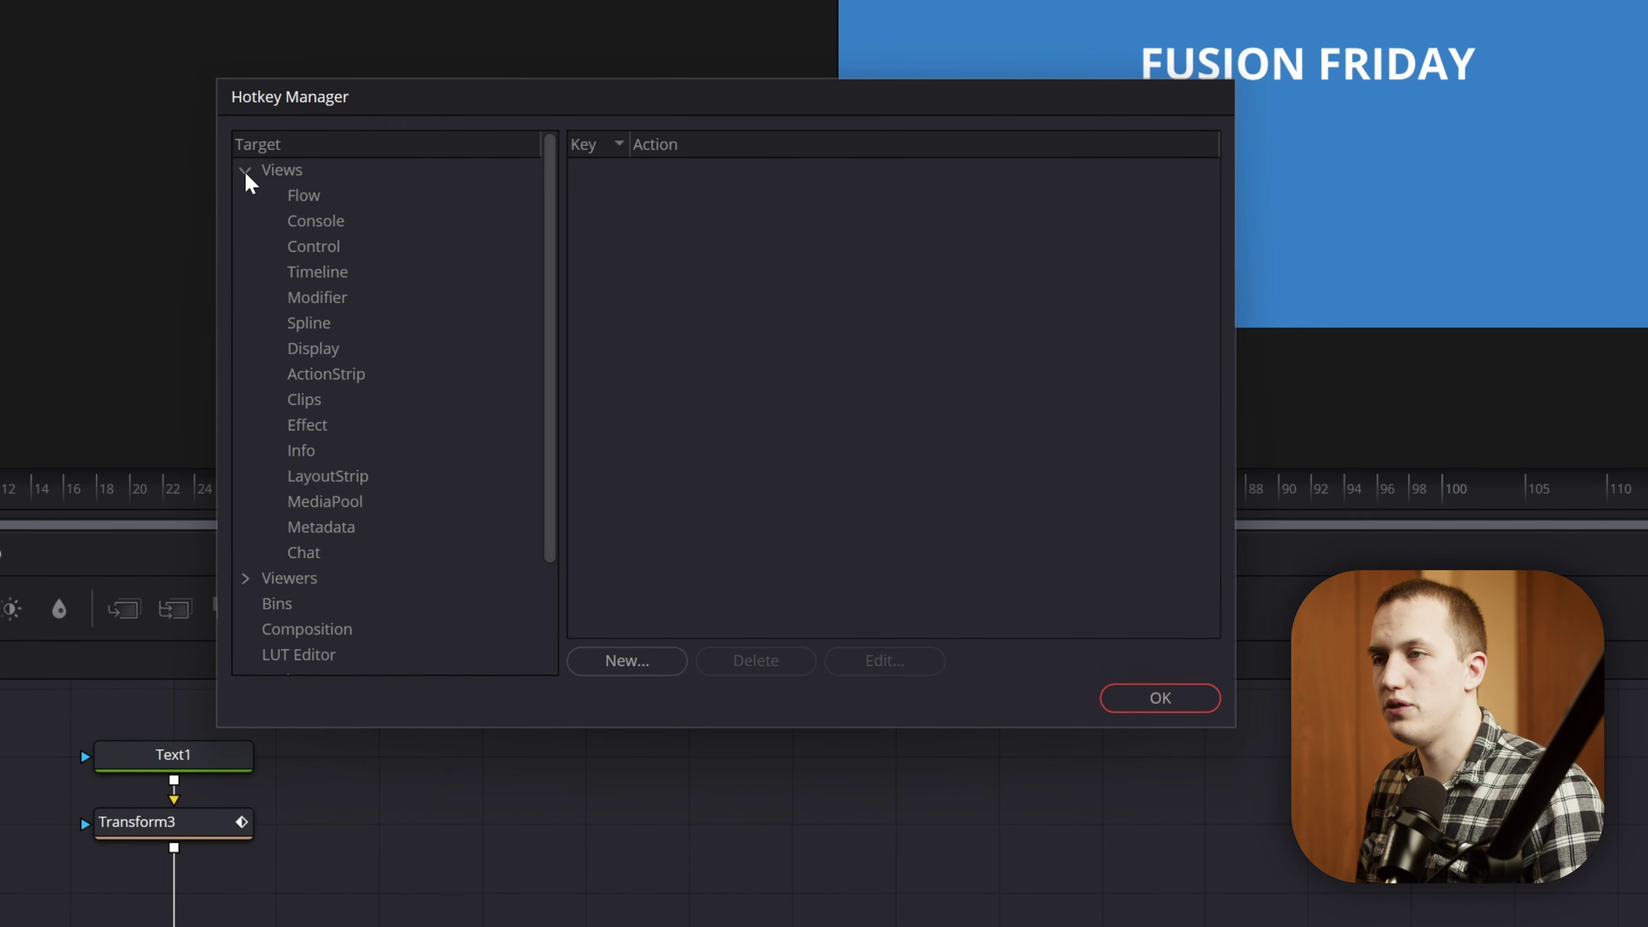
{"action": "left_click", "coordinate": [363, 222]}
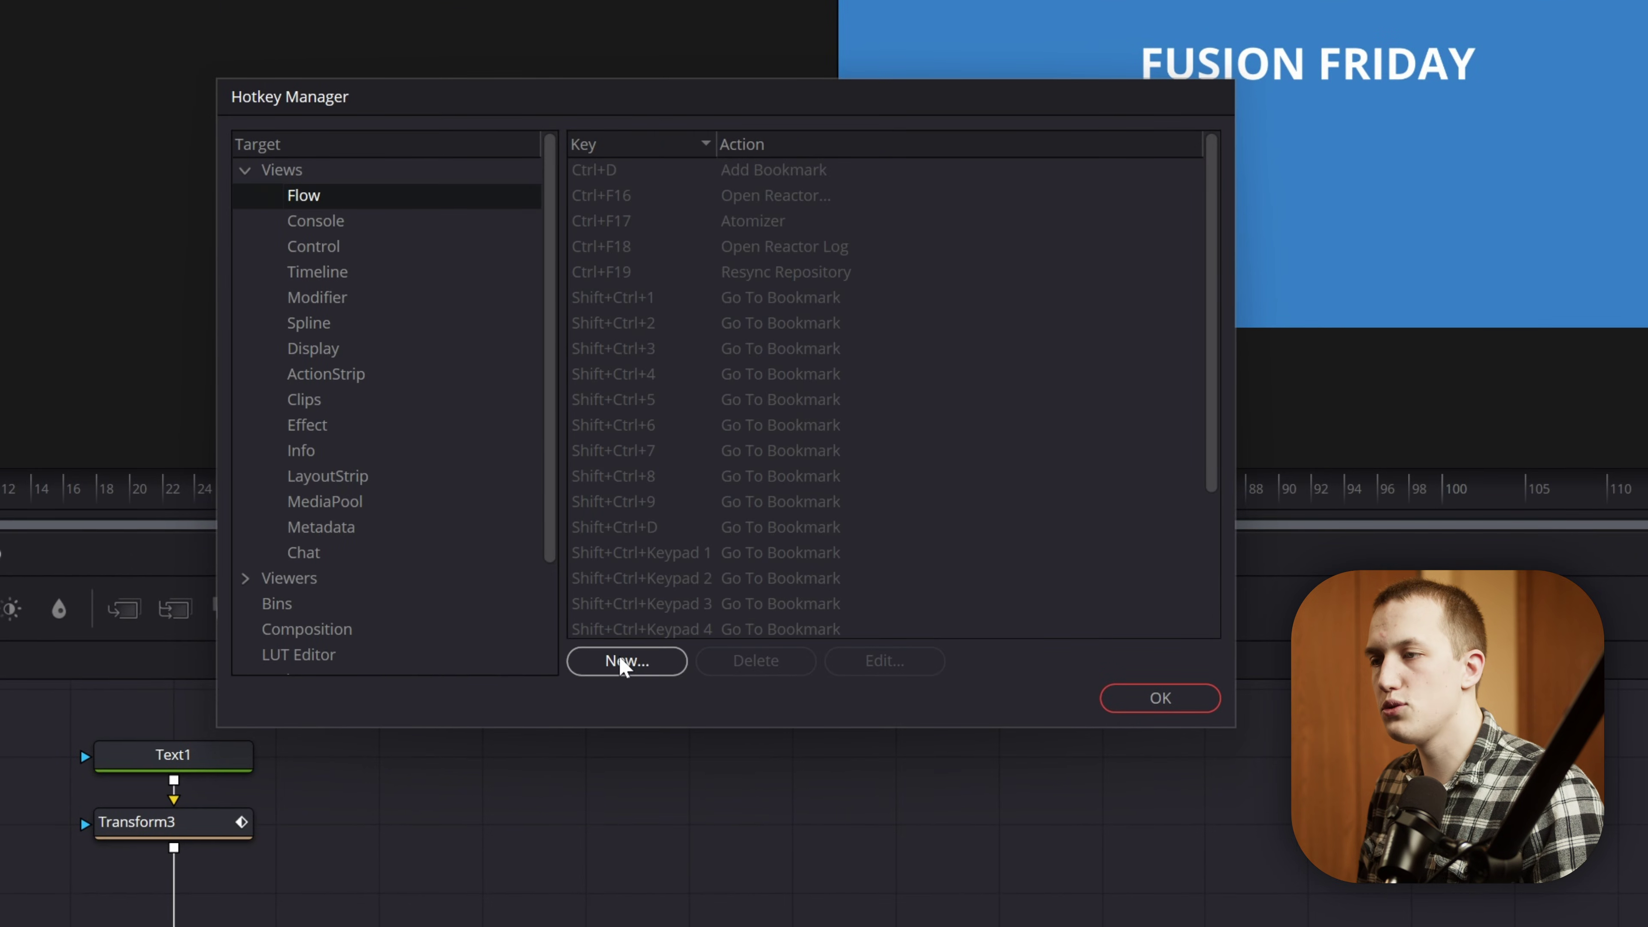
{"action": "left_click", "coordinate": [622, 664]}
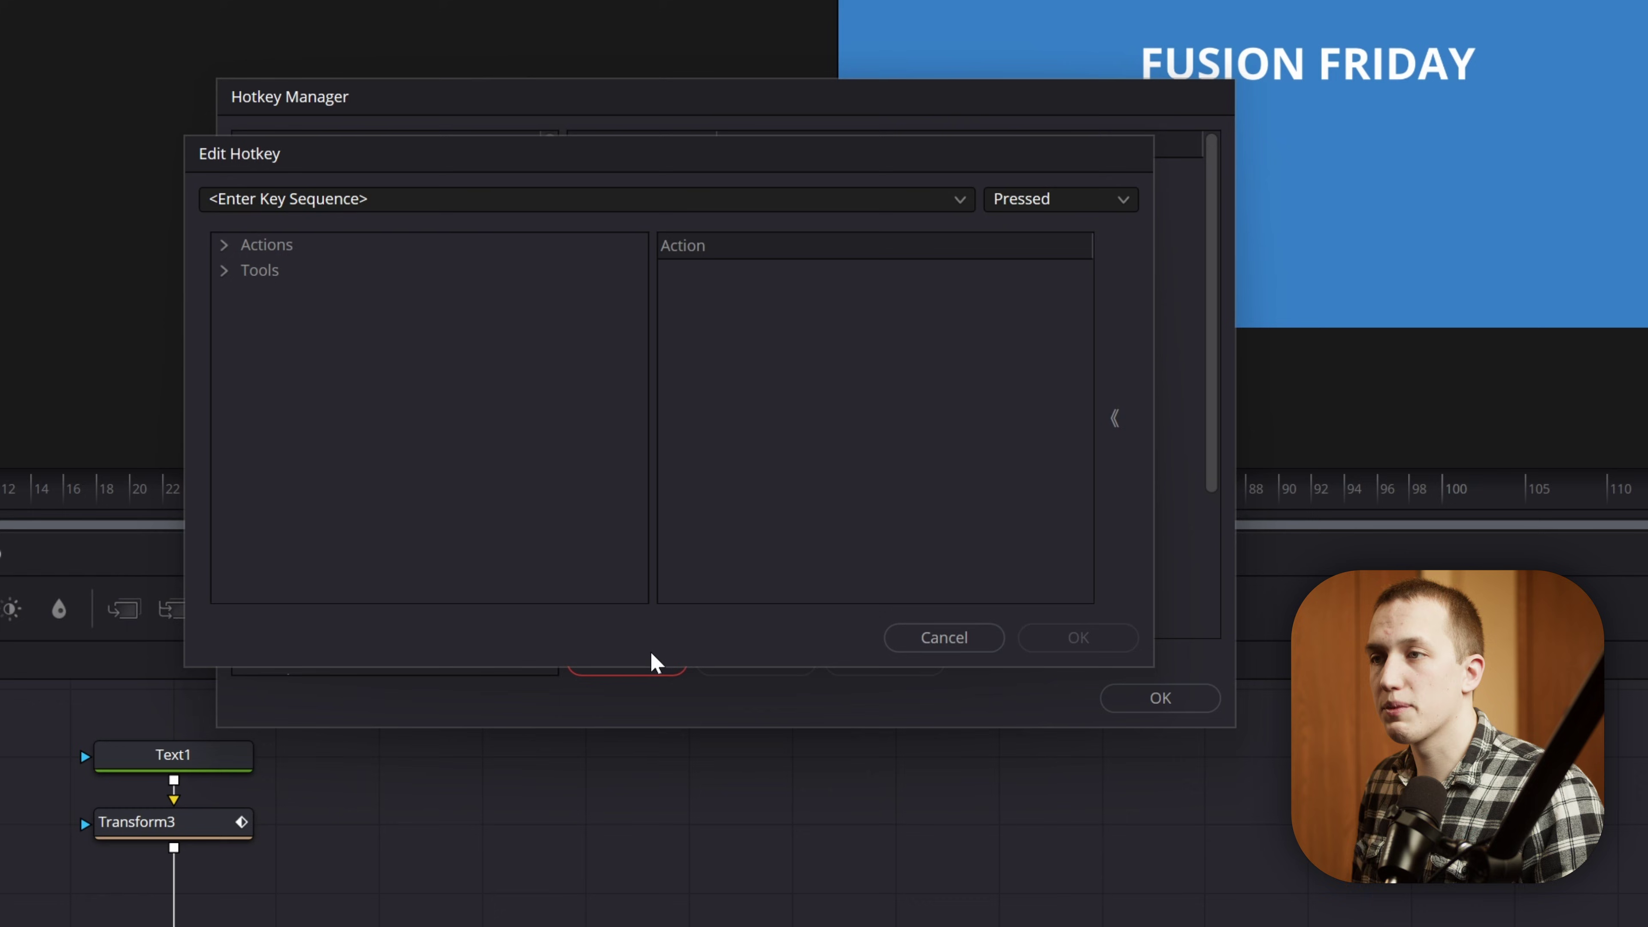
{"action": "left_click", "coordinate": [313, 203]}
{"action": "key", "text": "shift+t"}
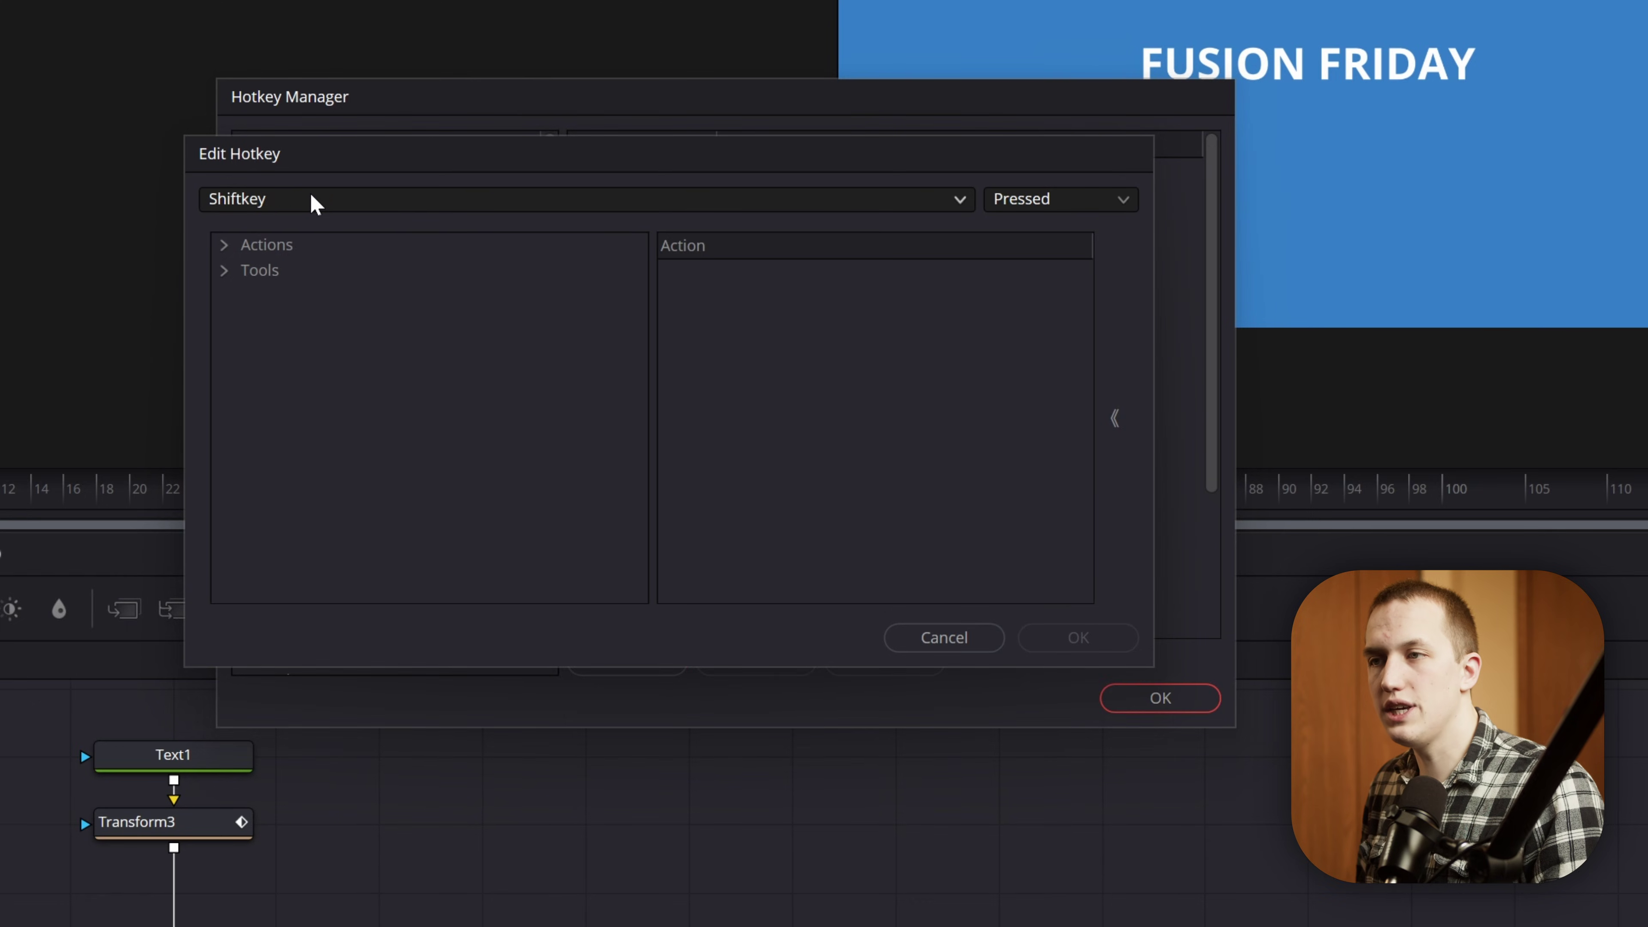
{"action": "left_click", "coordinate": [227, 270]}
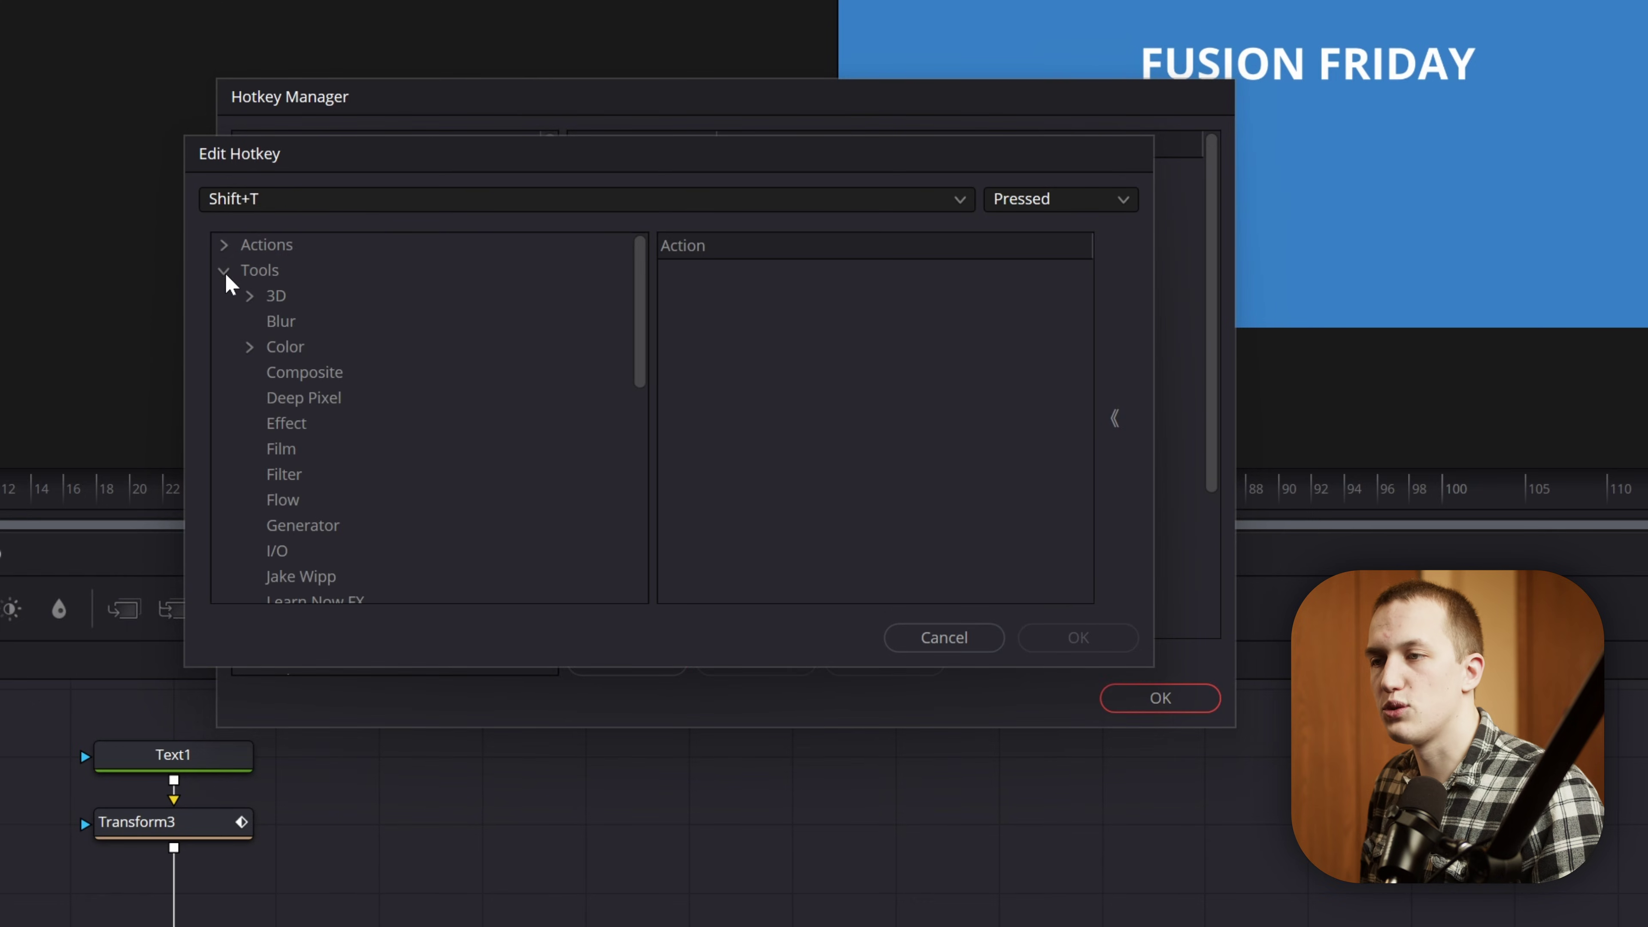
{"action": "left_click", "coordinate": [330, 534]}
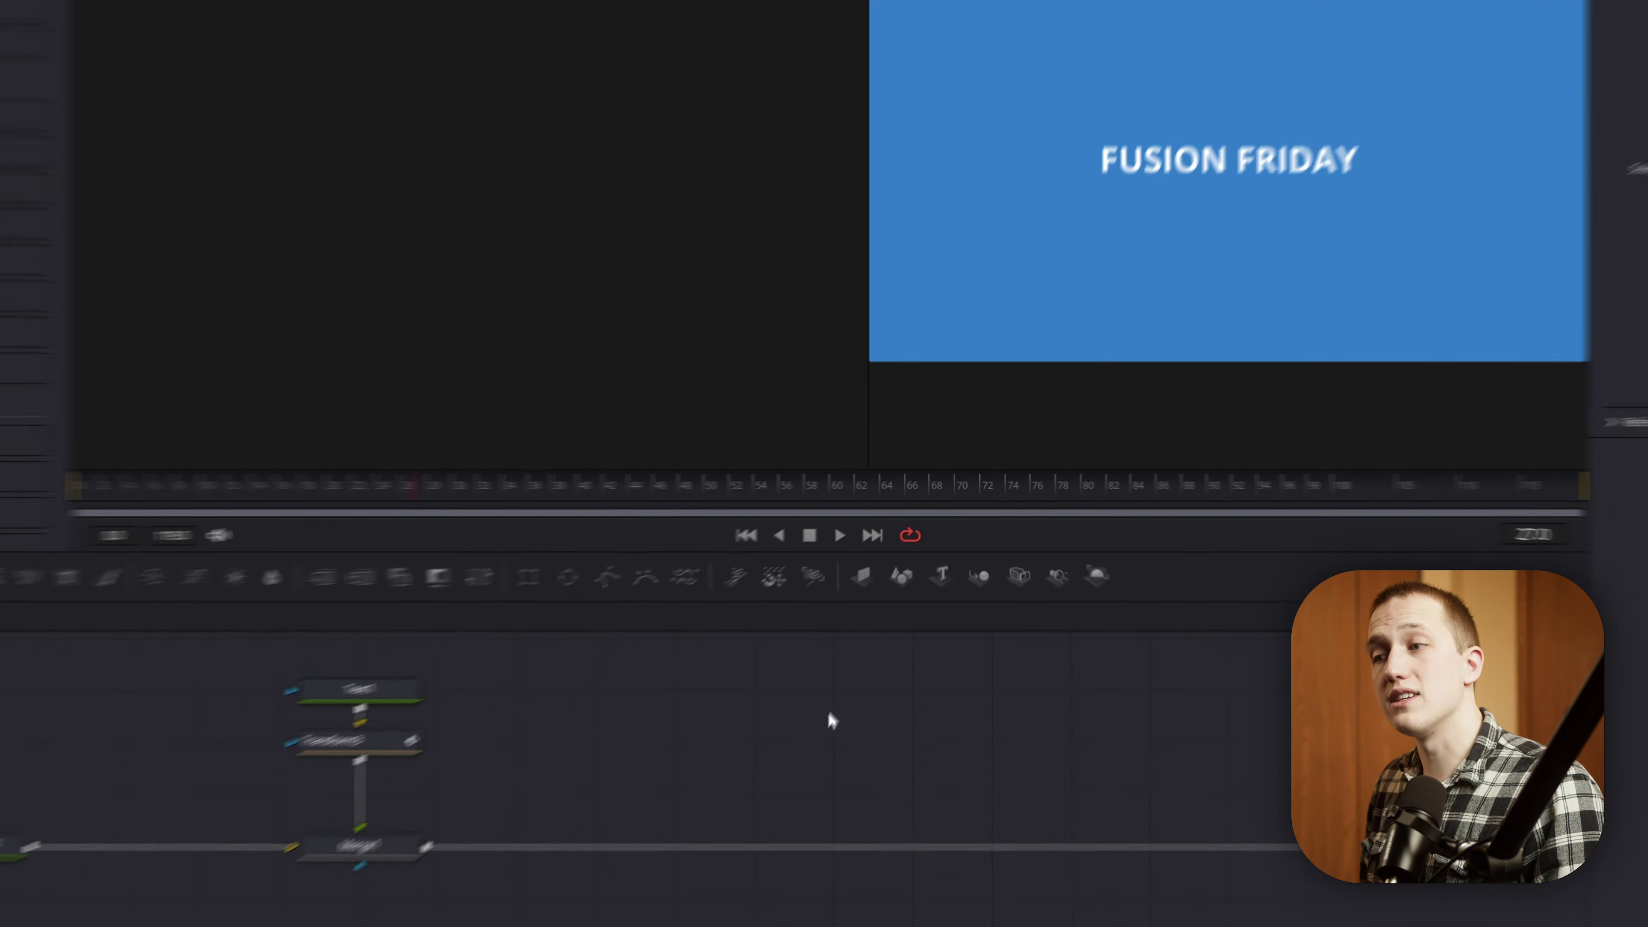
Test the new text hotkey by adding a Text2 node, then delete it
{"action": "key", "text": "Delete"}
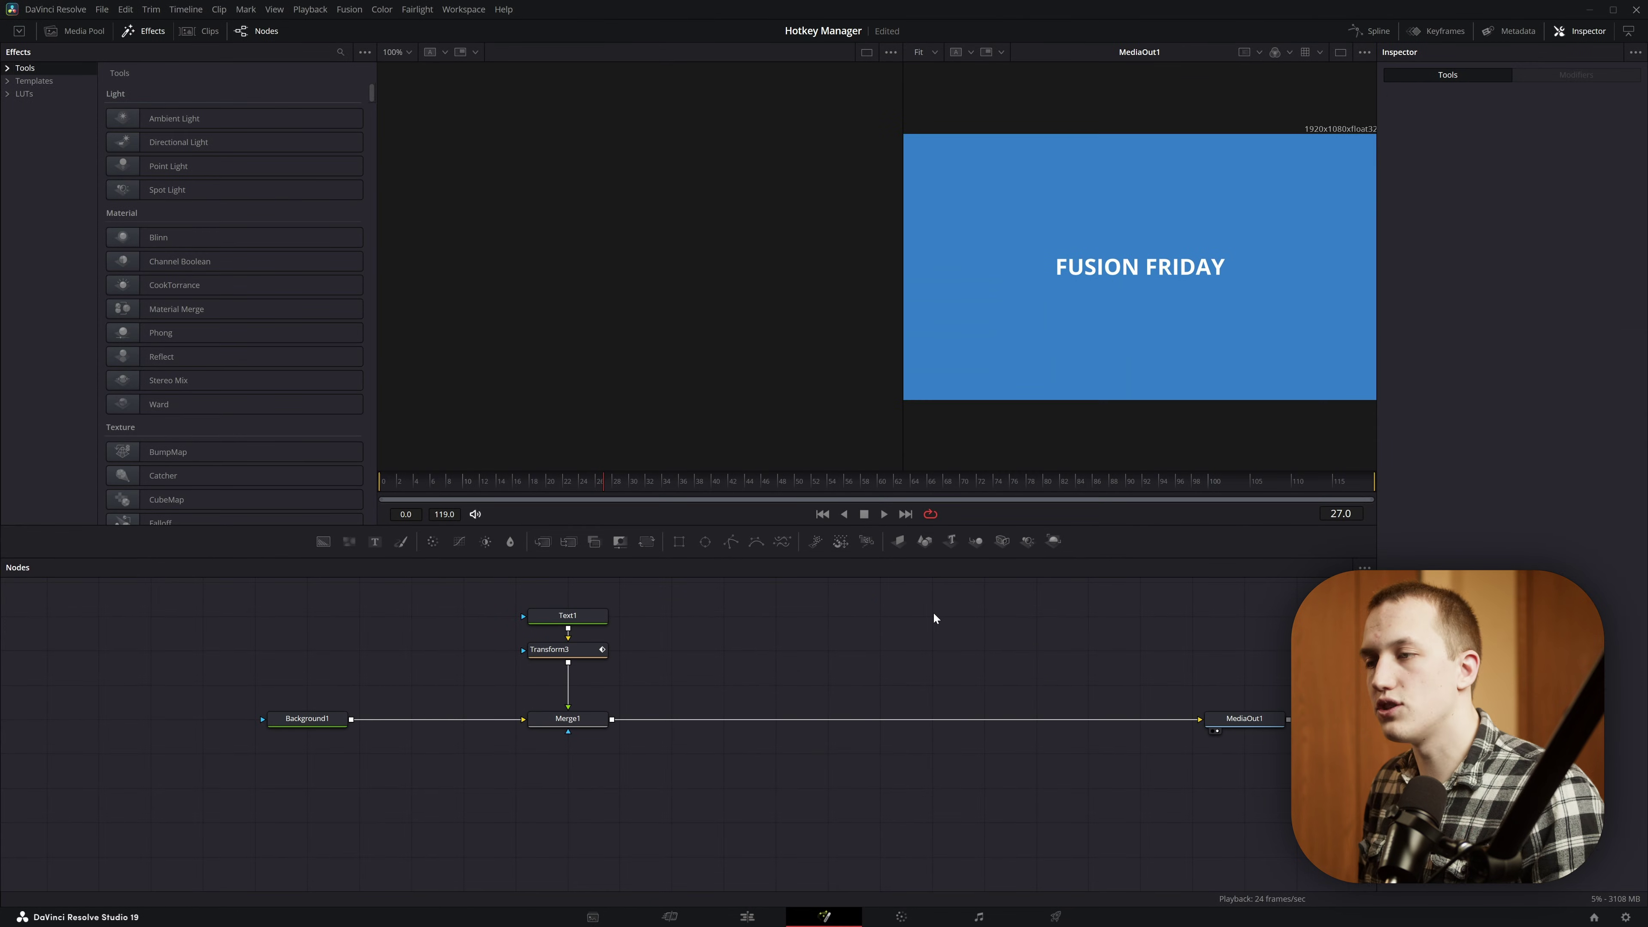
{"action": "key", "text": "t"}
{"action": "key", "text": "Delete"}
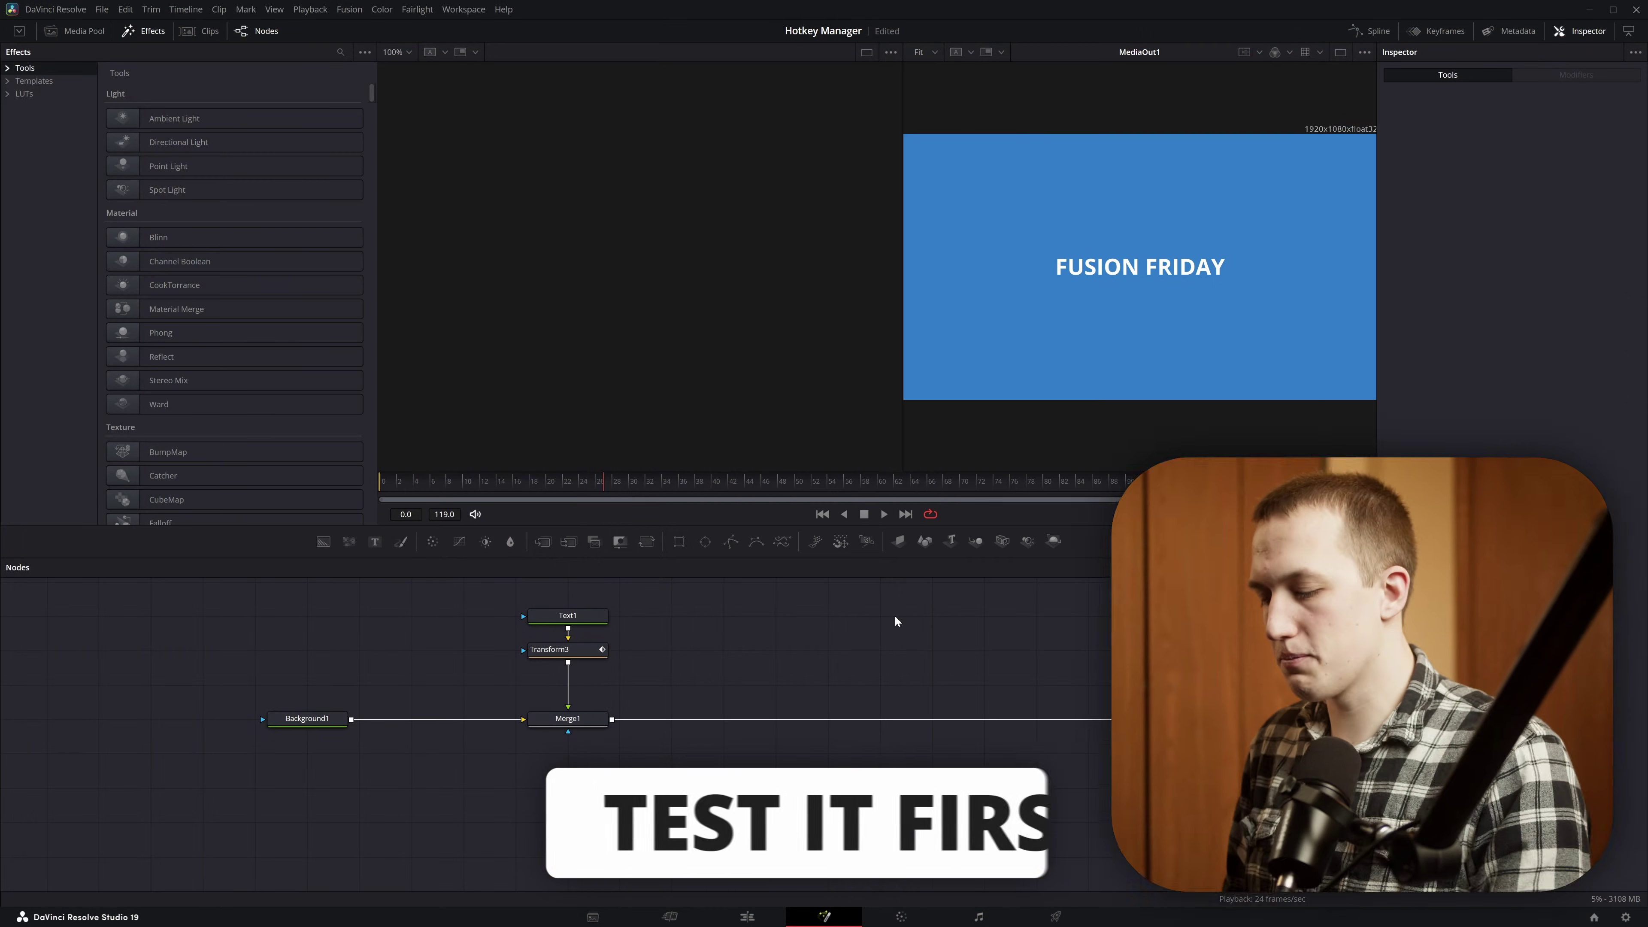
Select Transform3, toggle passthrough off and on, and open its Size curve with F8
{"action": "left_click_drag", "start_coordinate": [856, 665], "coordinate": [877, 647]}
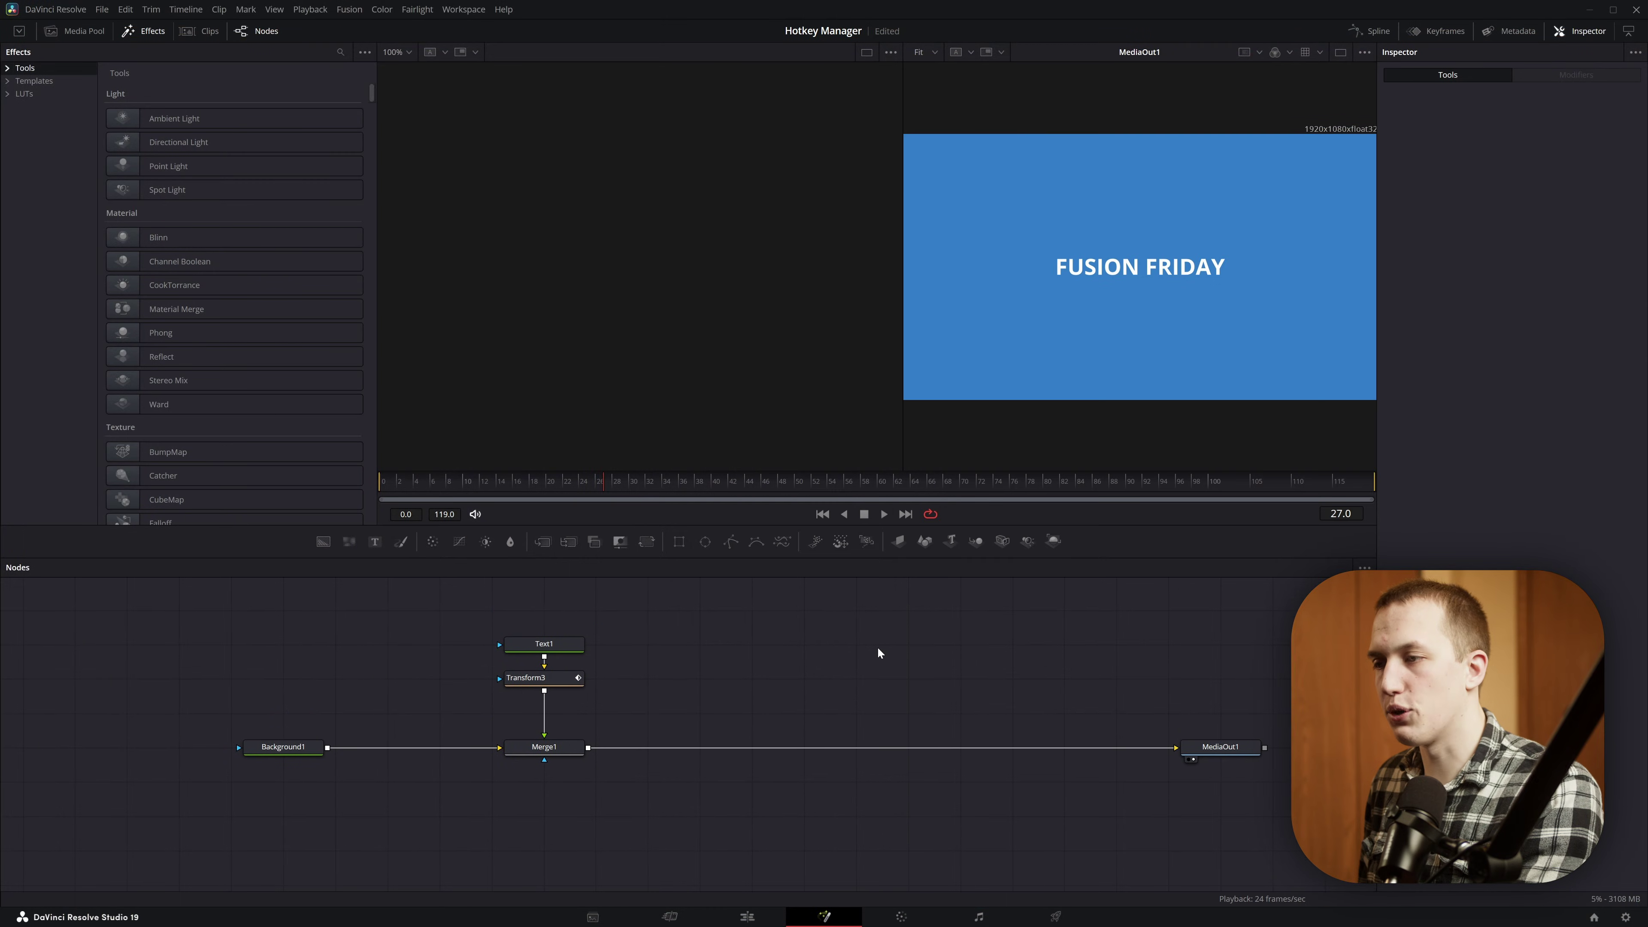
{"action": "left_click", "coordinate": [576, 682]}
{"action": "key", "text": "ctrl+p"}
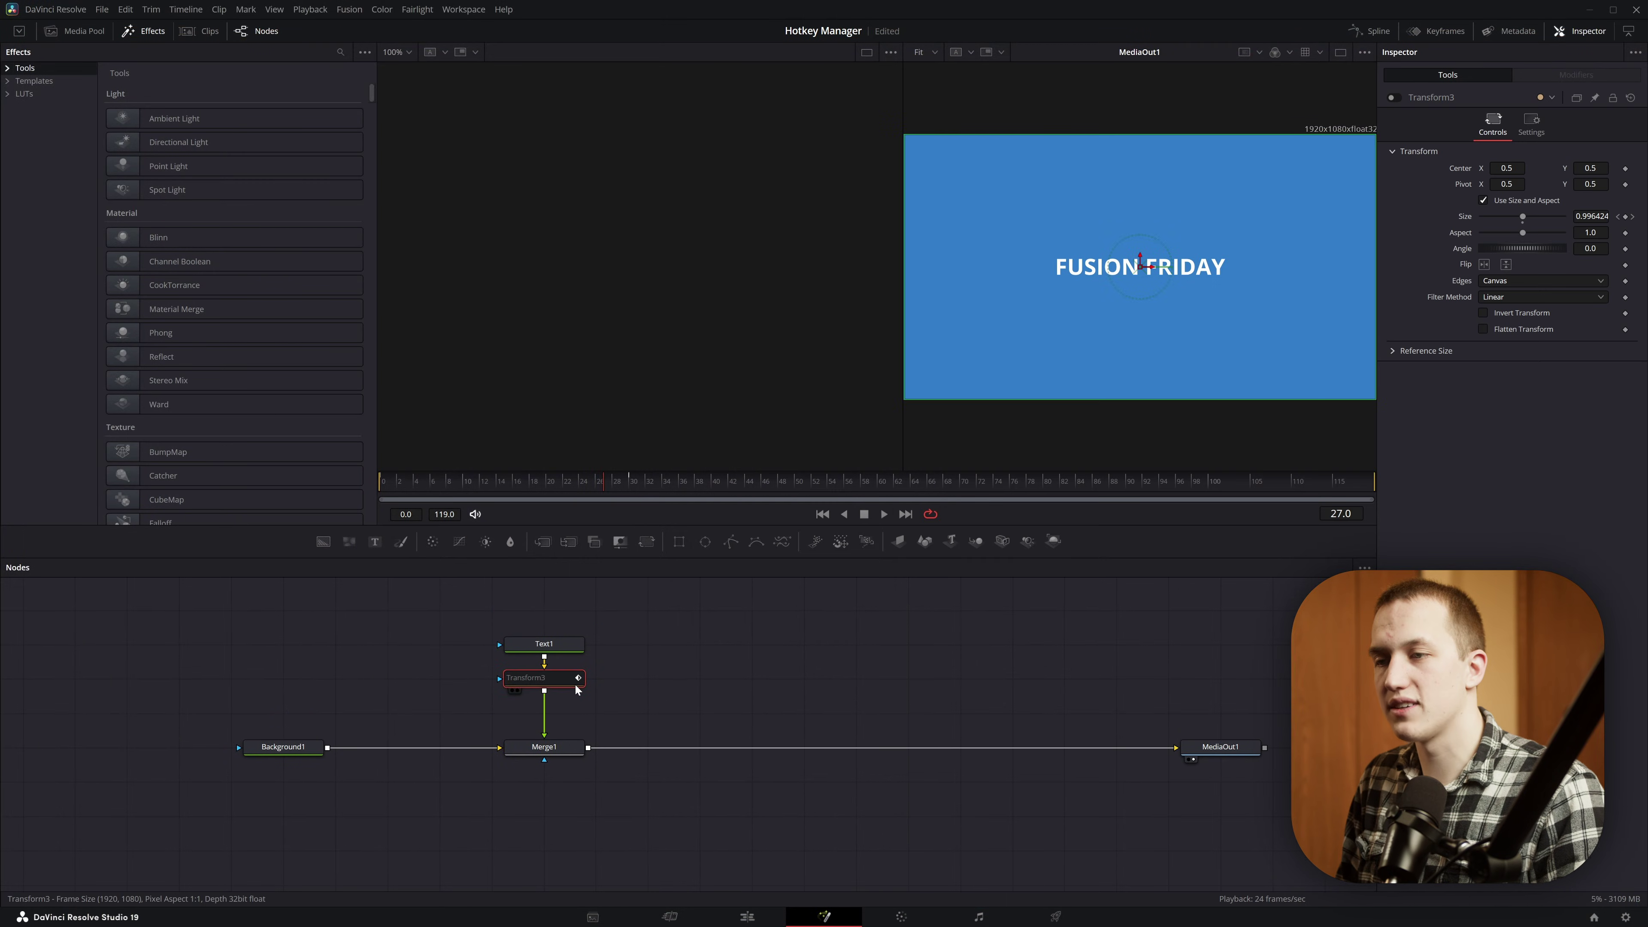
{"action": "key", "text": "ctrl+p"}
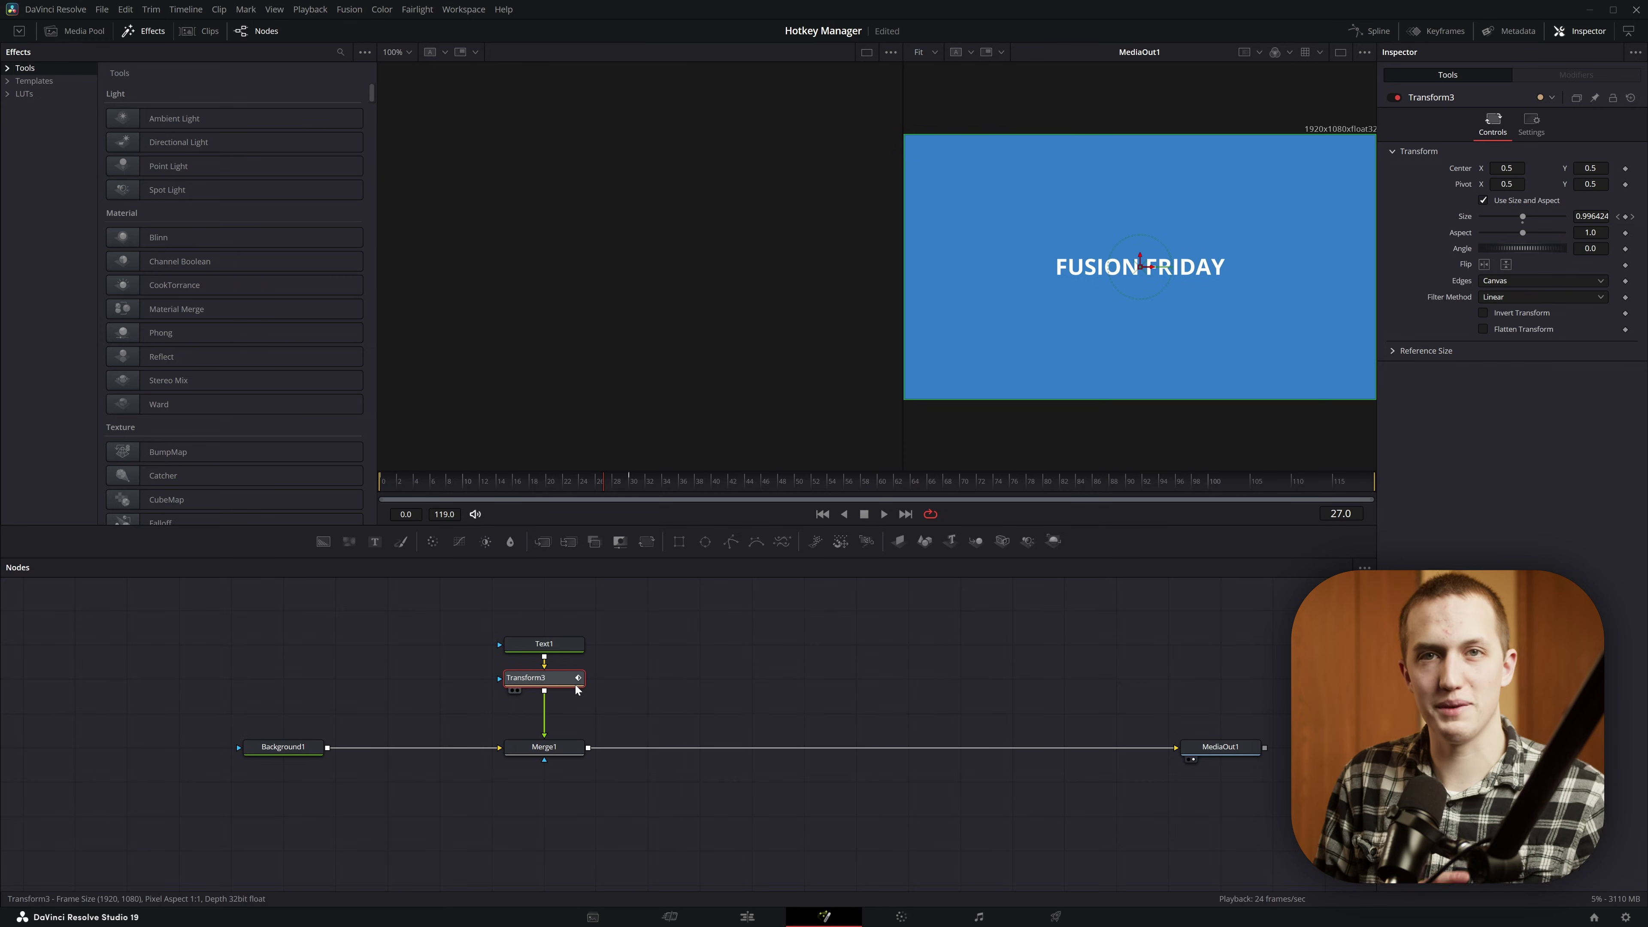
{"action": "key", "text": "F8"}
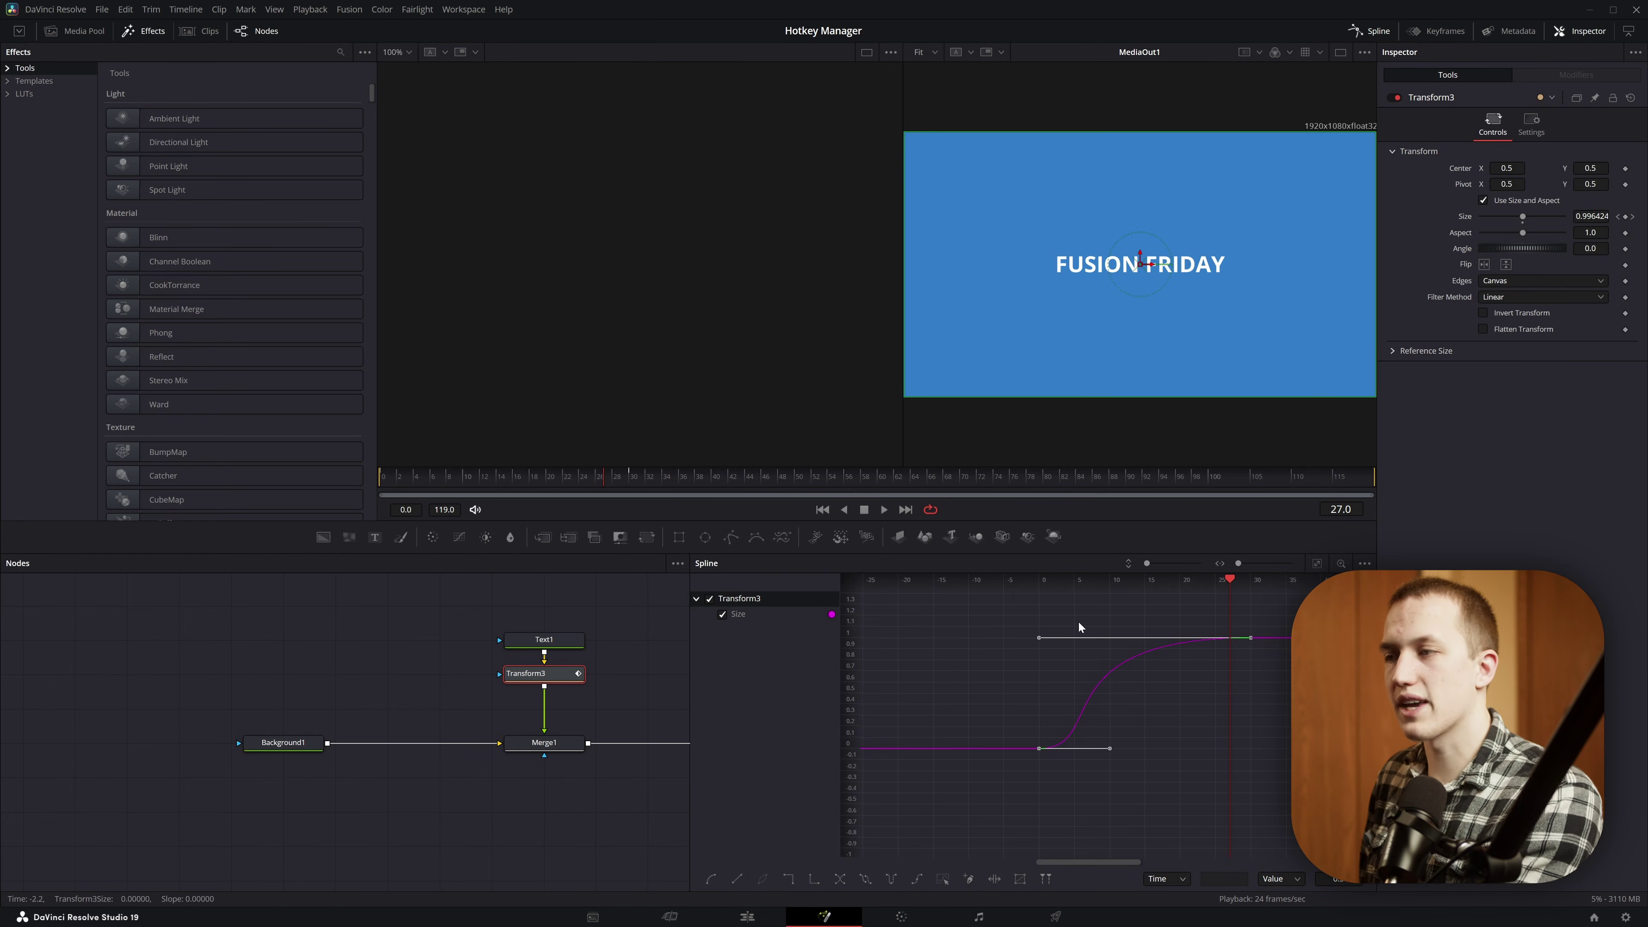
Close the spline editor with F8
{"action": "key", "text": "F8"}
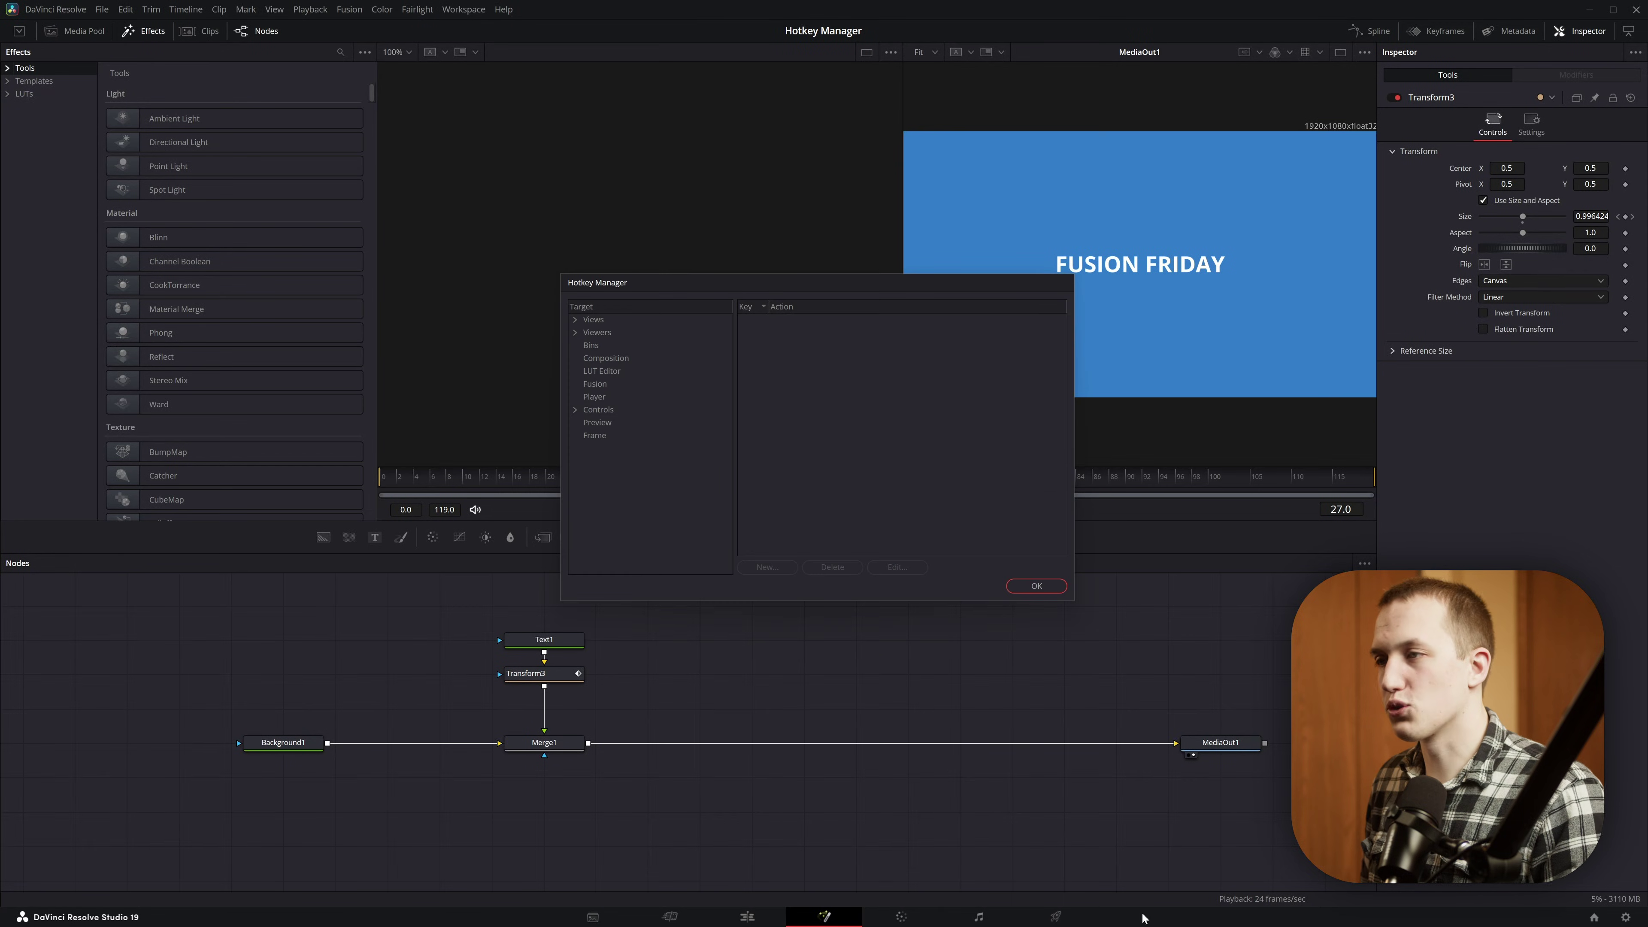
Test the T hotkey by adding and deleting a Text node, then show the Templates effects category
{"action": "left_click", "coordinate": [1038, 585]}
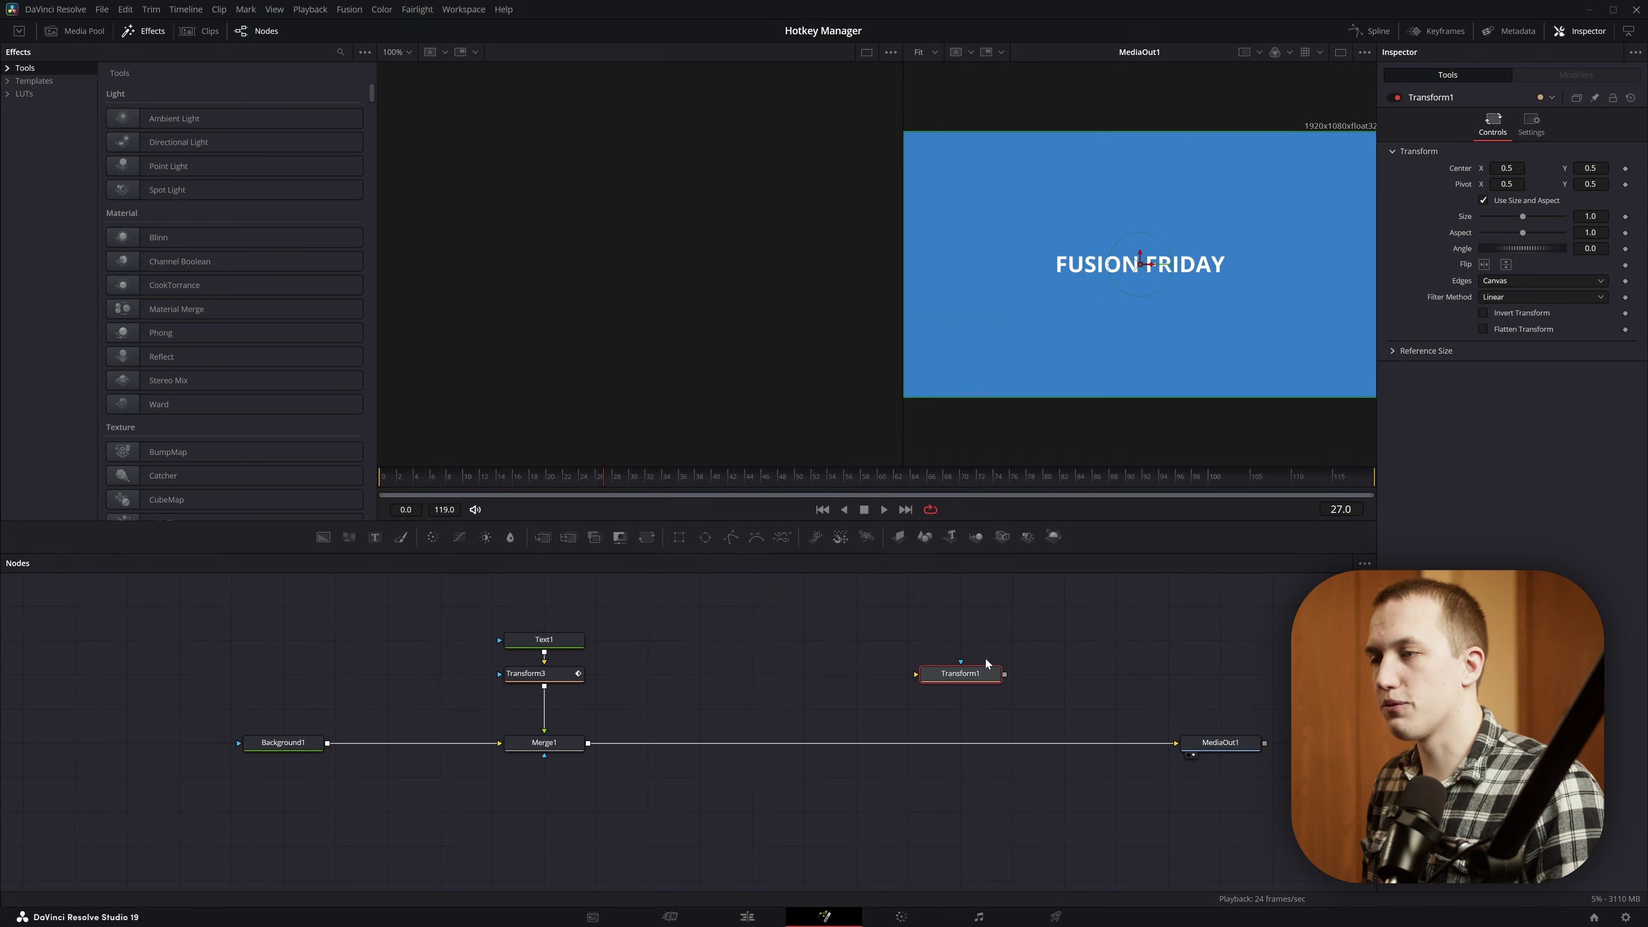
{"action": "left_click", "coordinate": [985, 659]}
{"action": "key", "text": "t"}
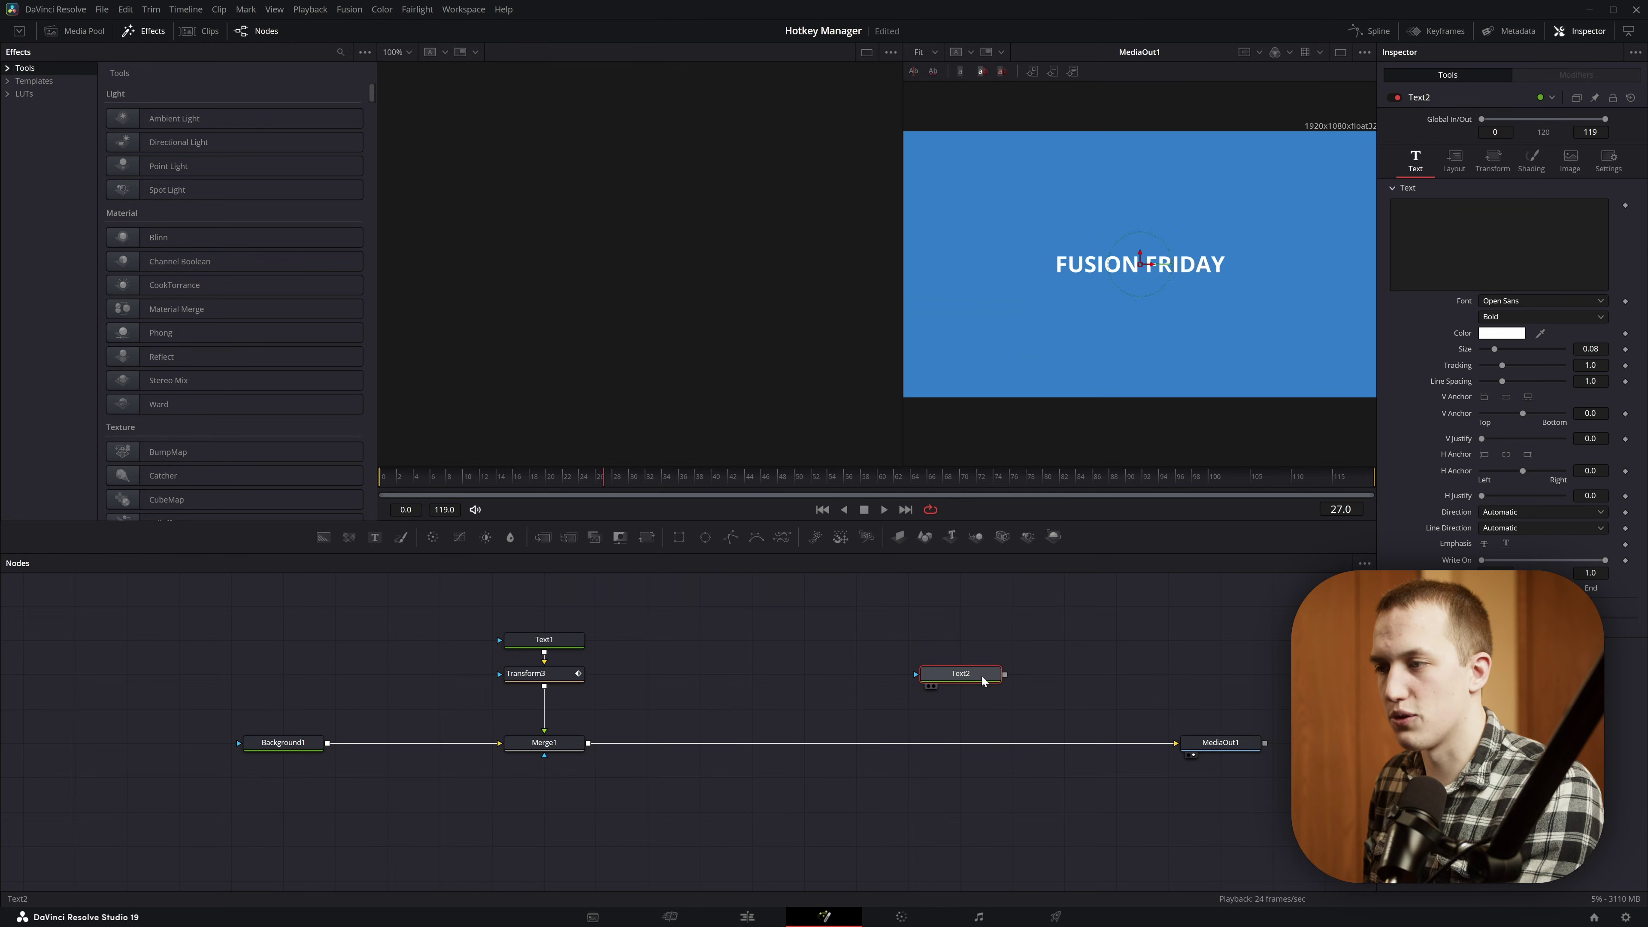
{"action": "key", "text": "Delete"}
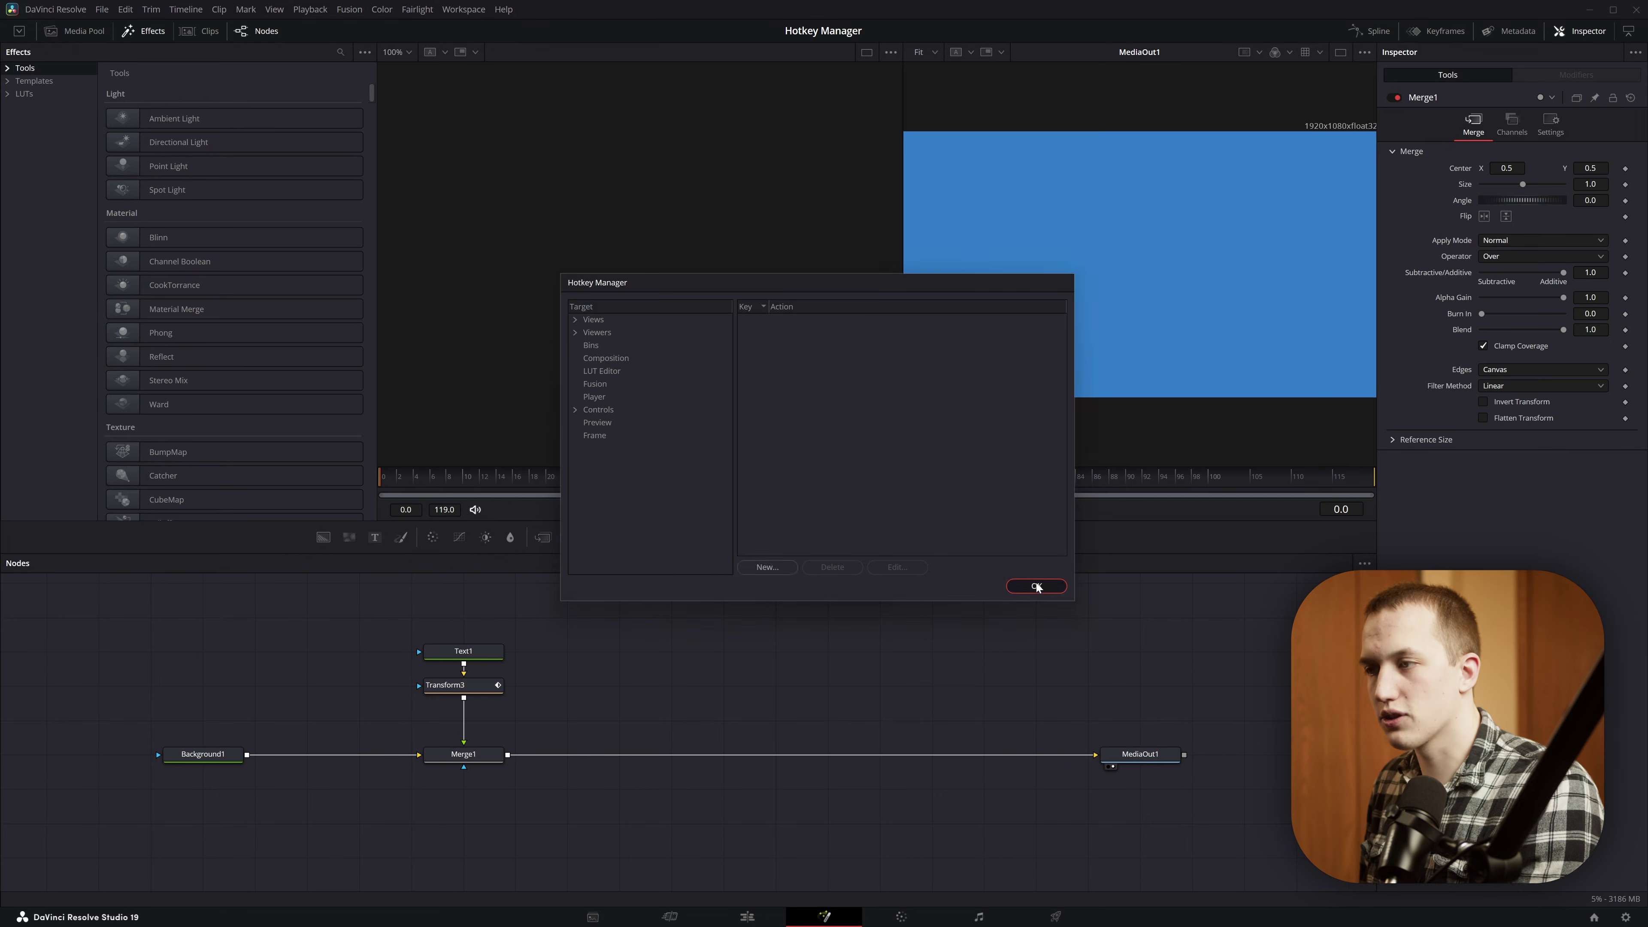
{"action": "left_click", "coordinate": [1037, 587]}
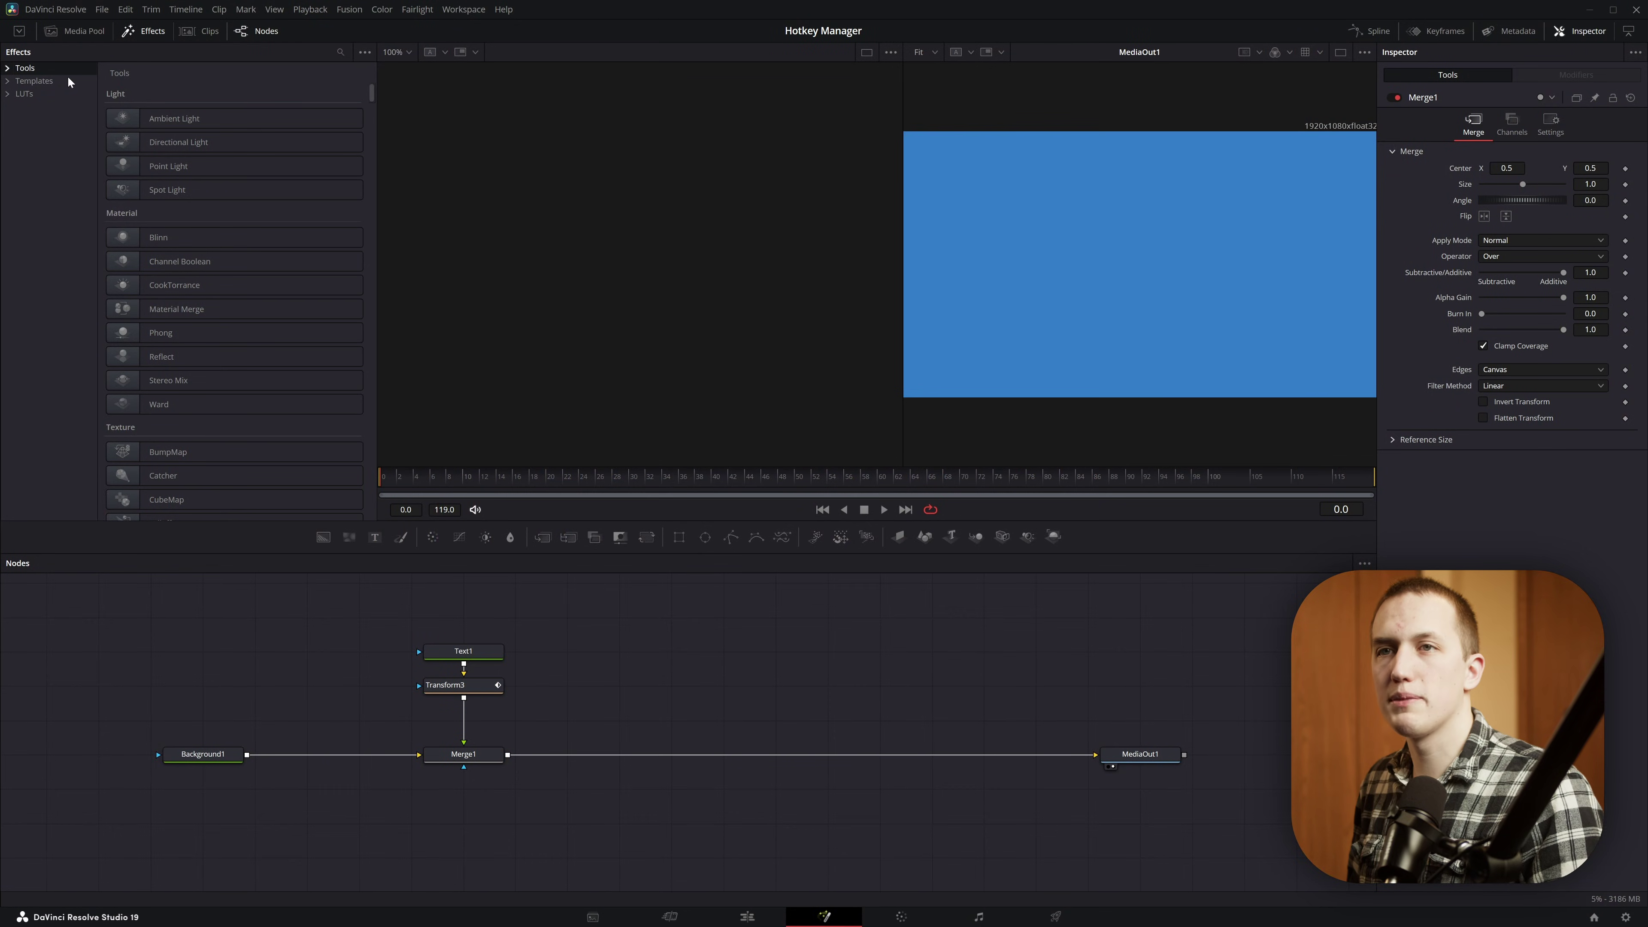
{"action": "left_click", "coordinate": [42, 80]}
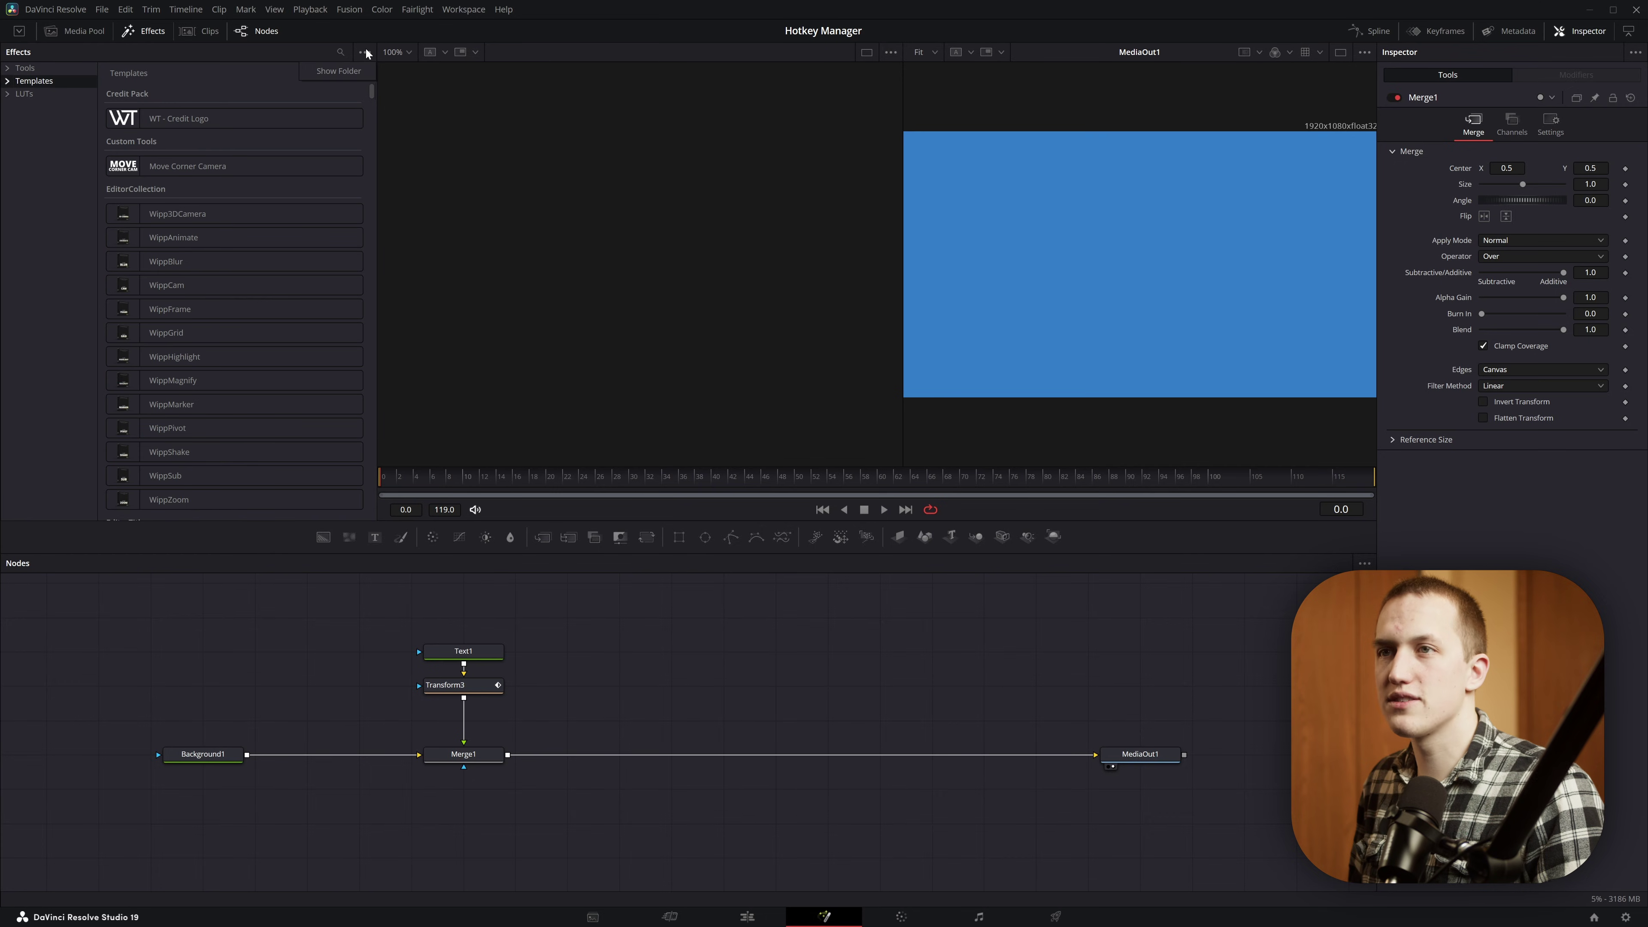
Reveal the Templates folder on disk and select its four template bundles
{"action": "left_click", "coordinate": [342, 71]}
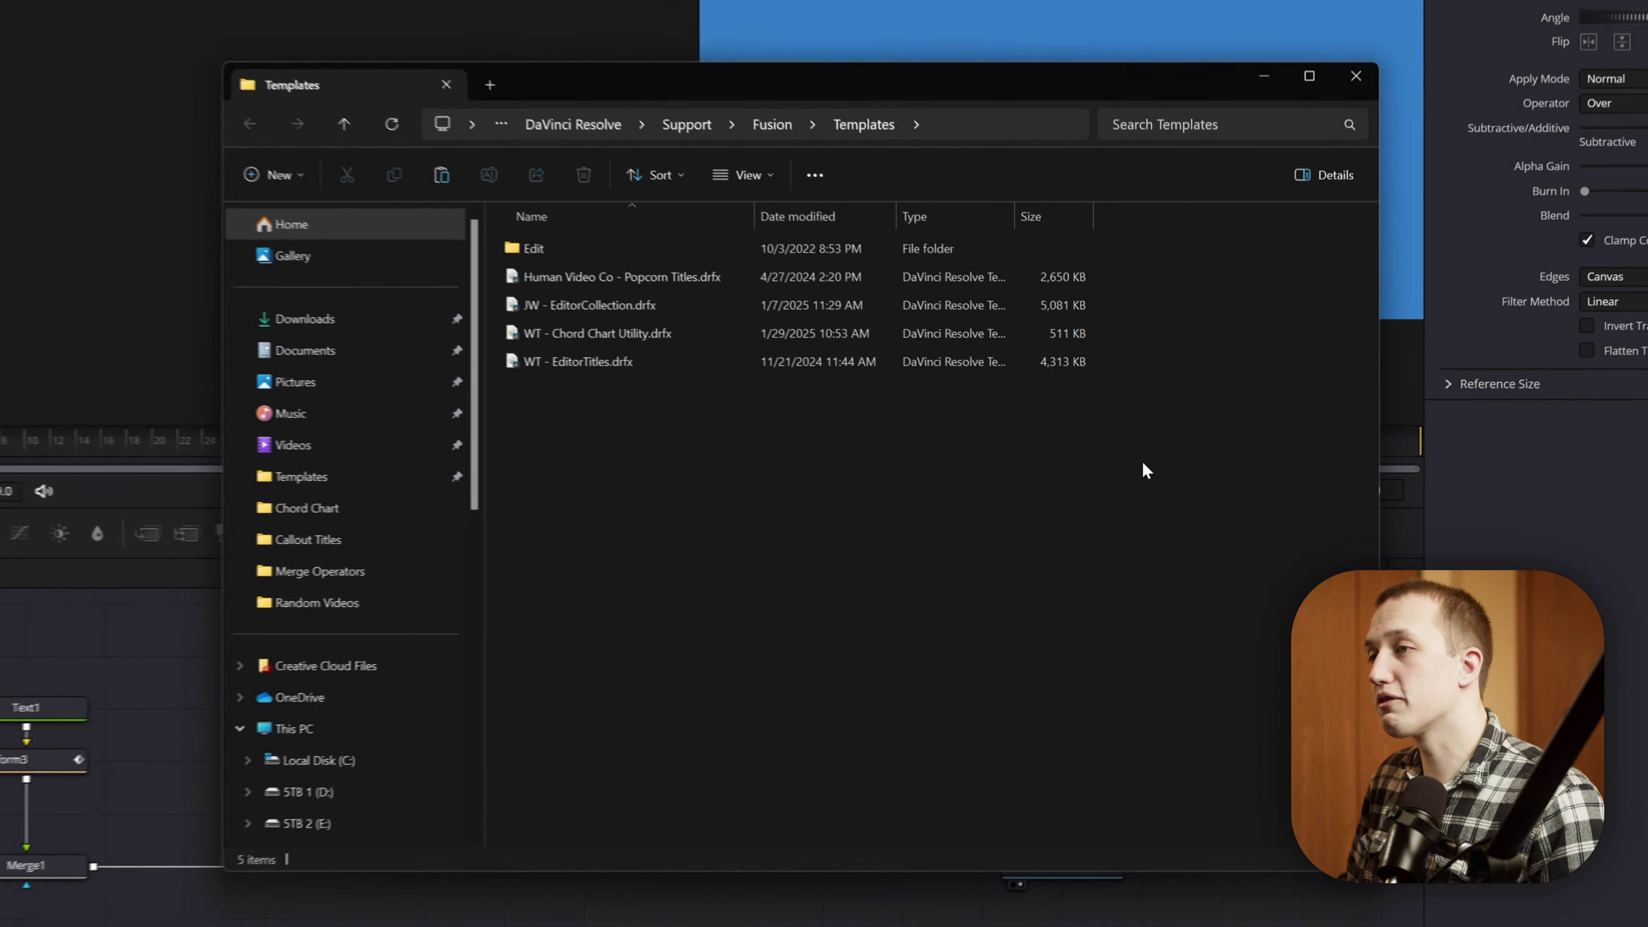
{"action": "left_click_drag", "start_coordinate": [787, 436], "coordinate": [527, 262]}
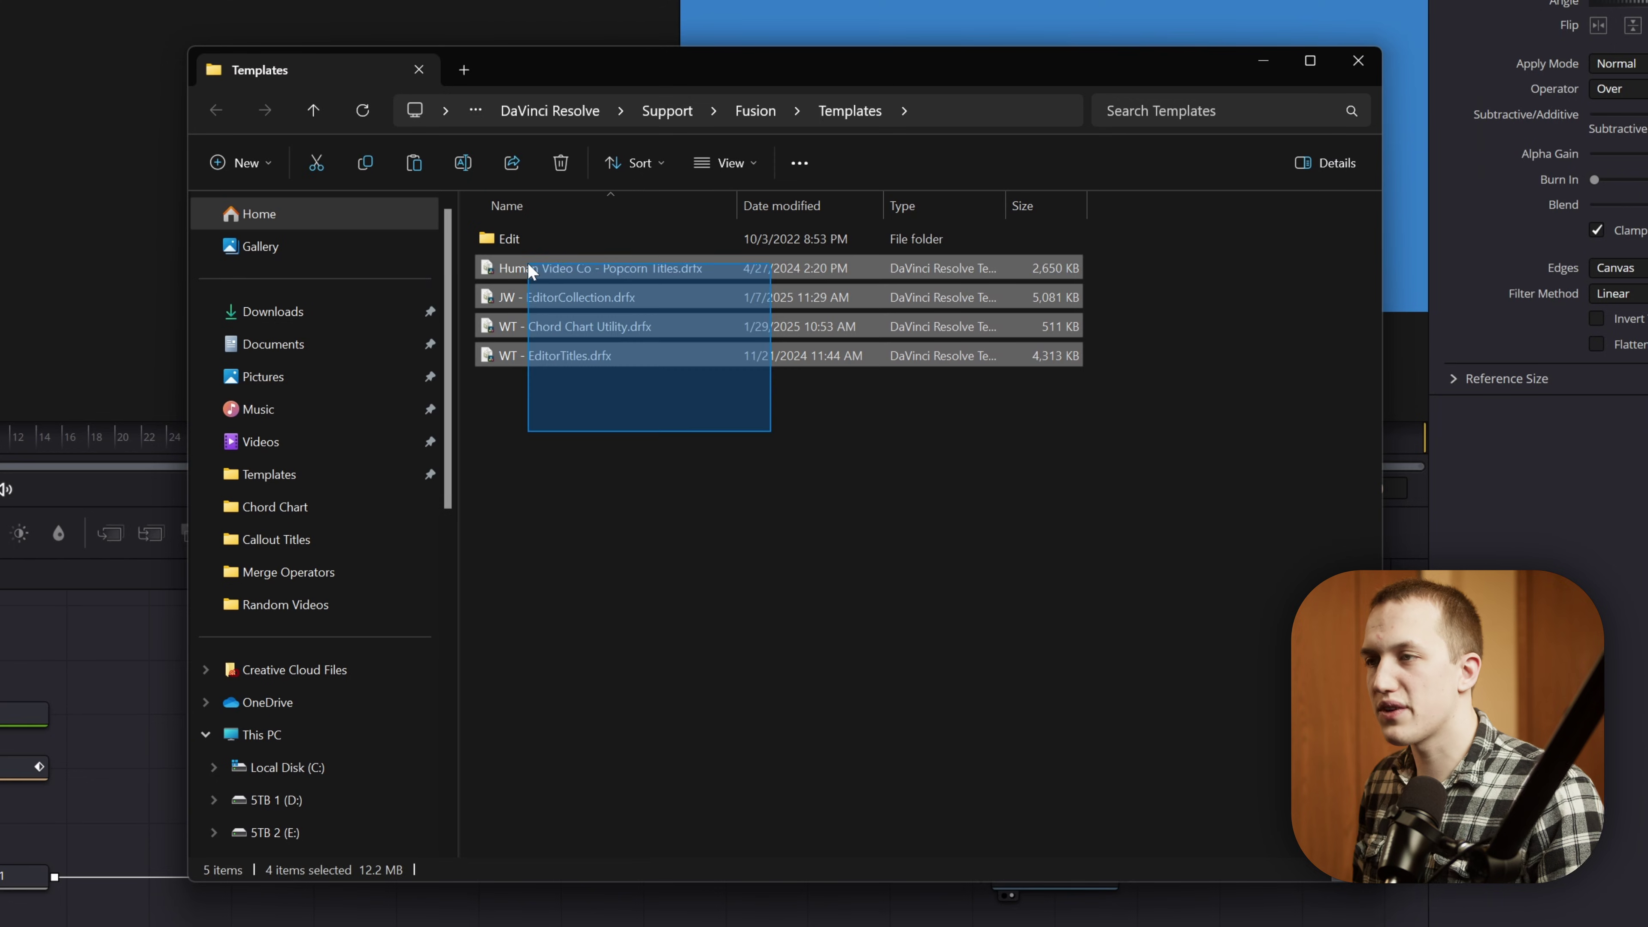
{"action": "left_click", "coordinate": [708, 478]}
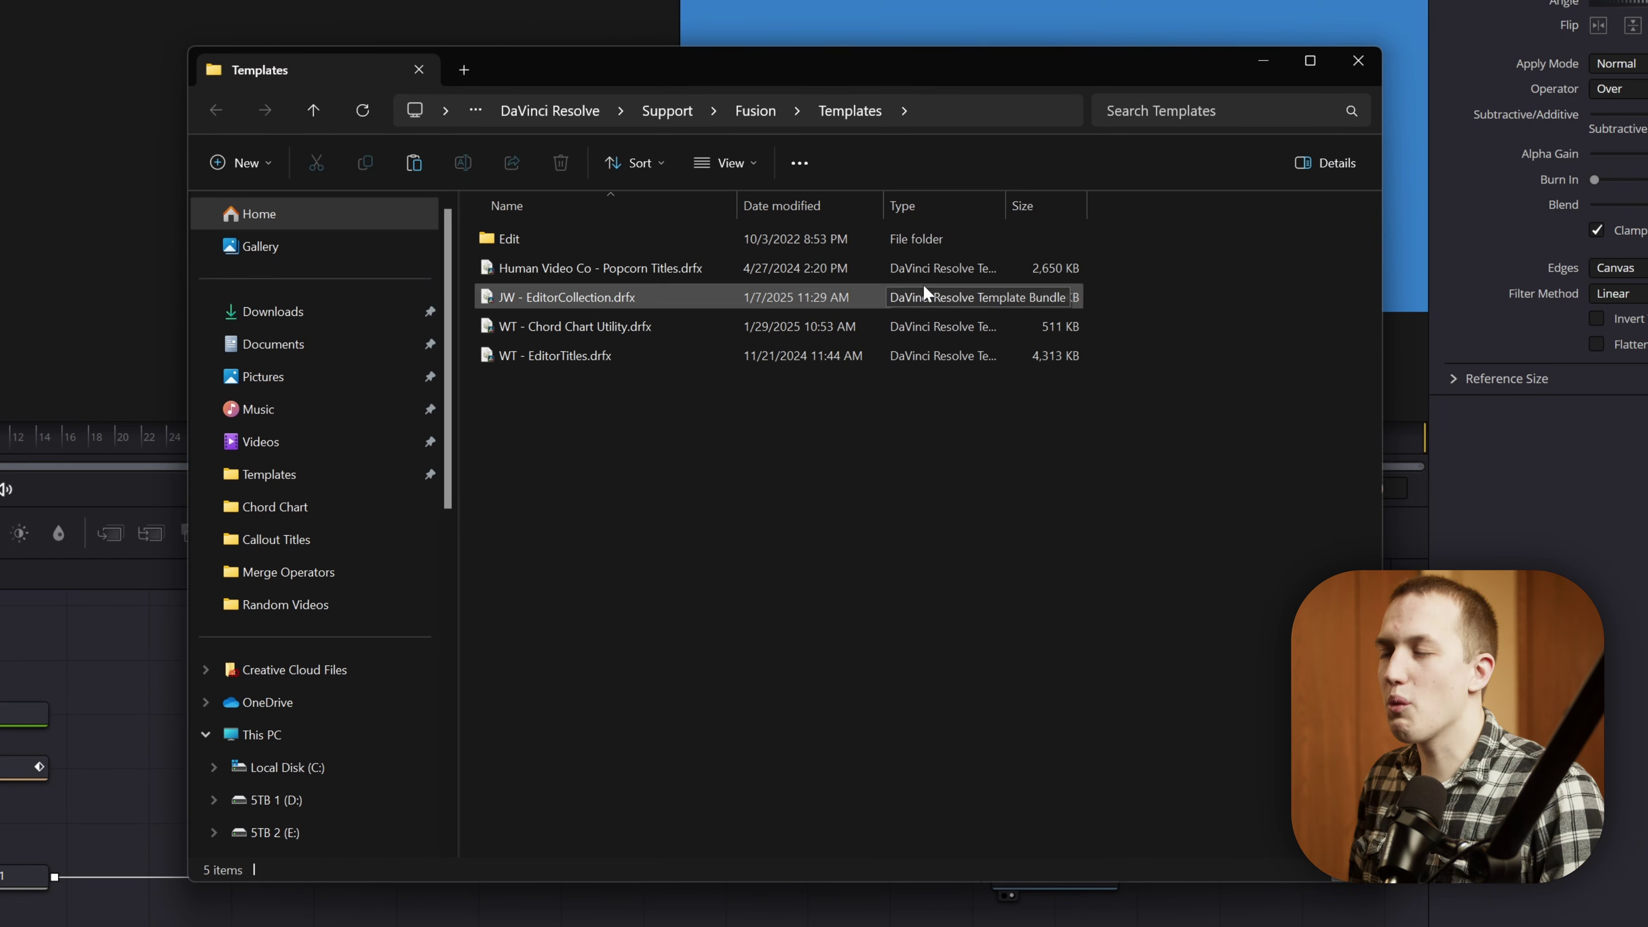
Go up to the Fusion folder and open Profiles > Default
{"action": "left_click", "coordinate": [764, 112]}
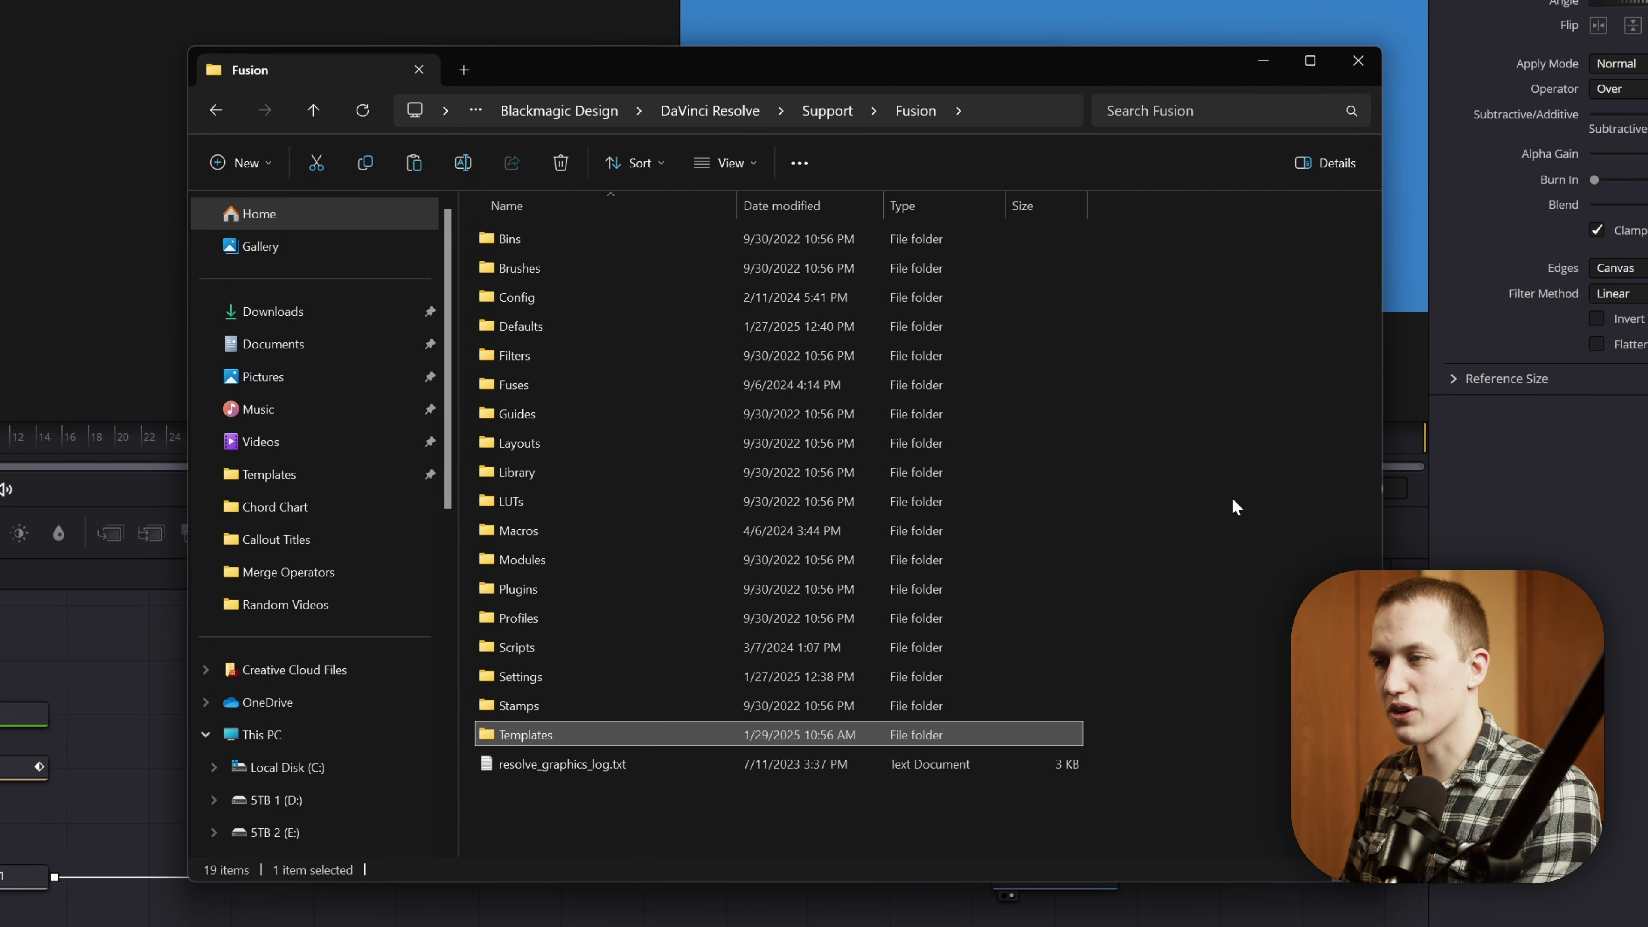
{"action": "left_click", "coordinate": [548, 539]}
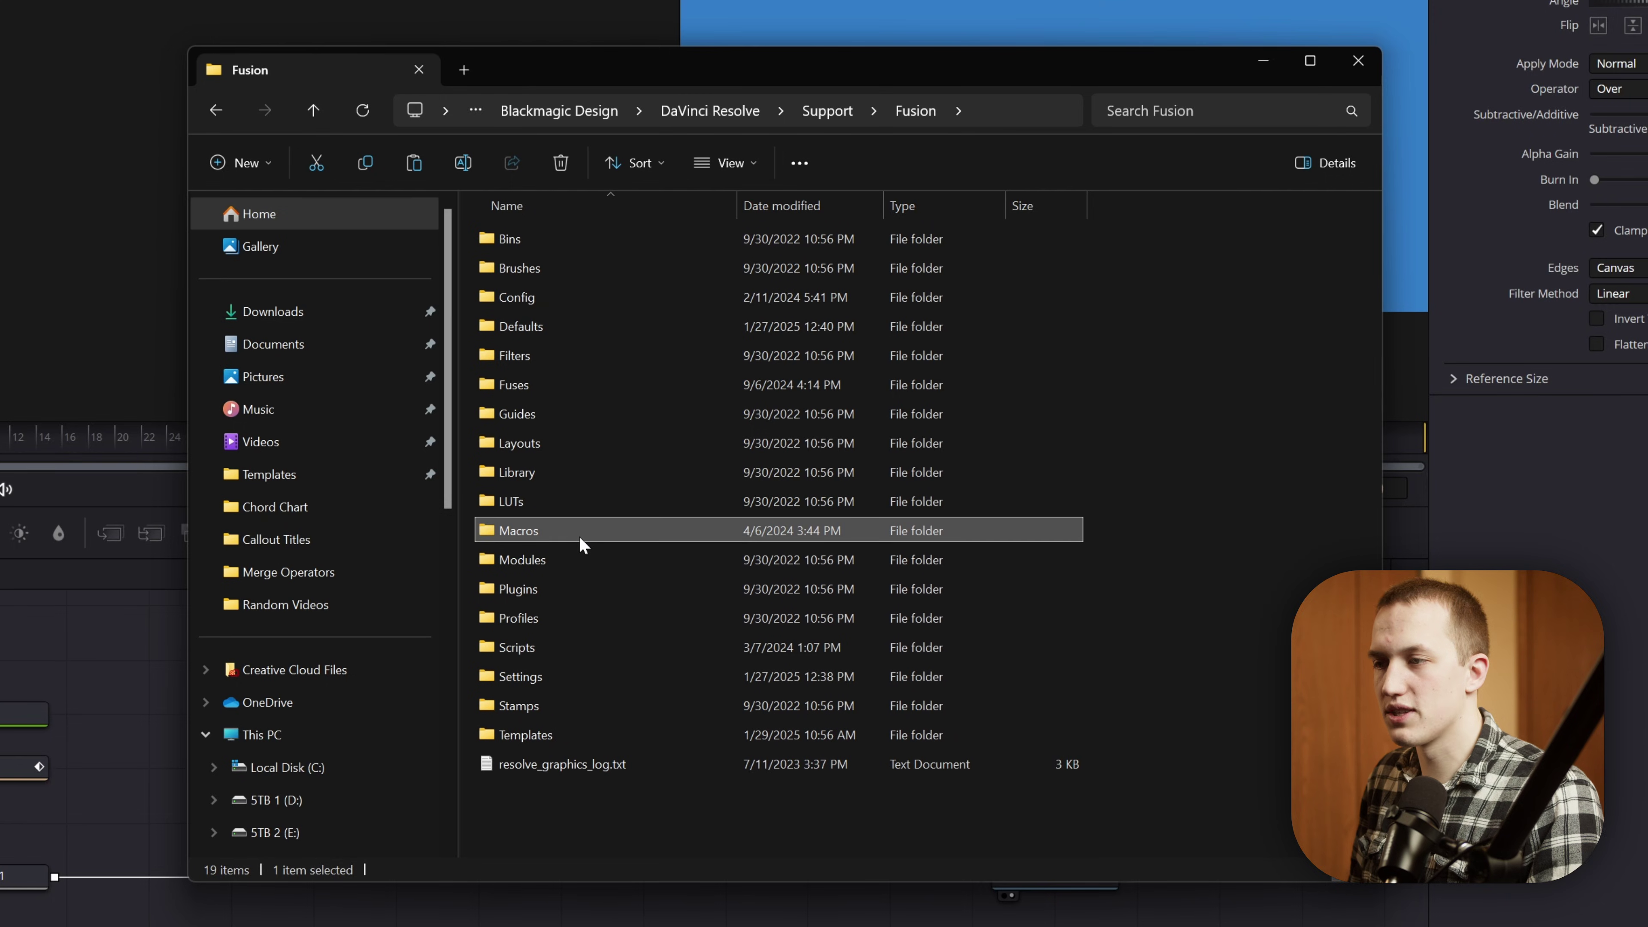
{"action": "left_click", "coordinate": [568, 678]}
{"action": "left_click", "coordinate": [530, 651]}
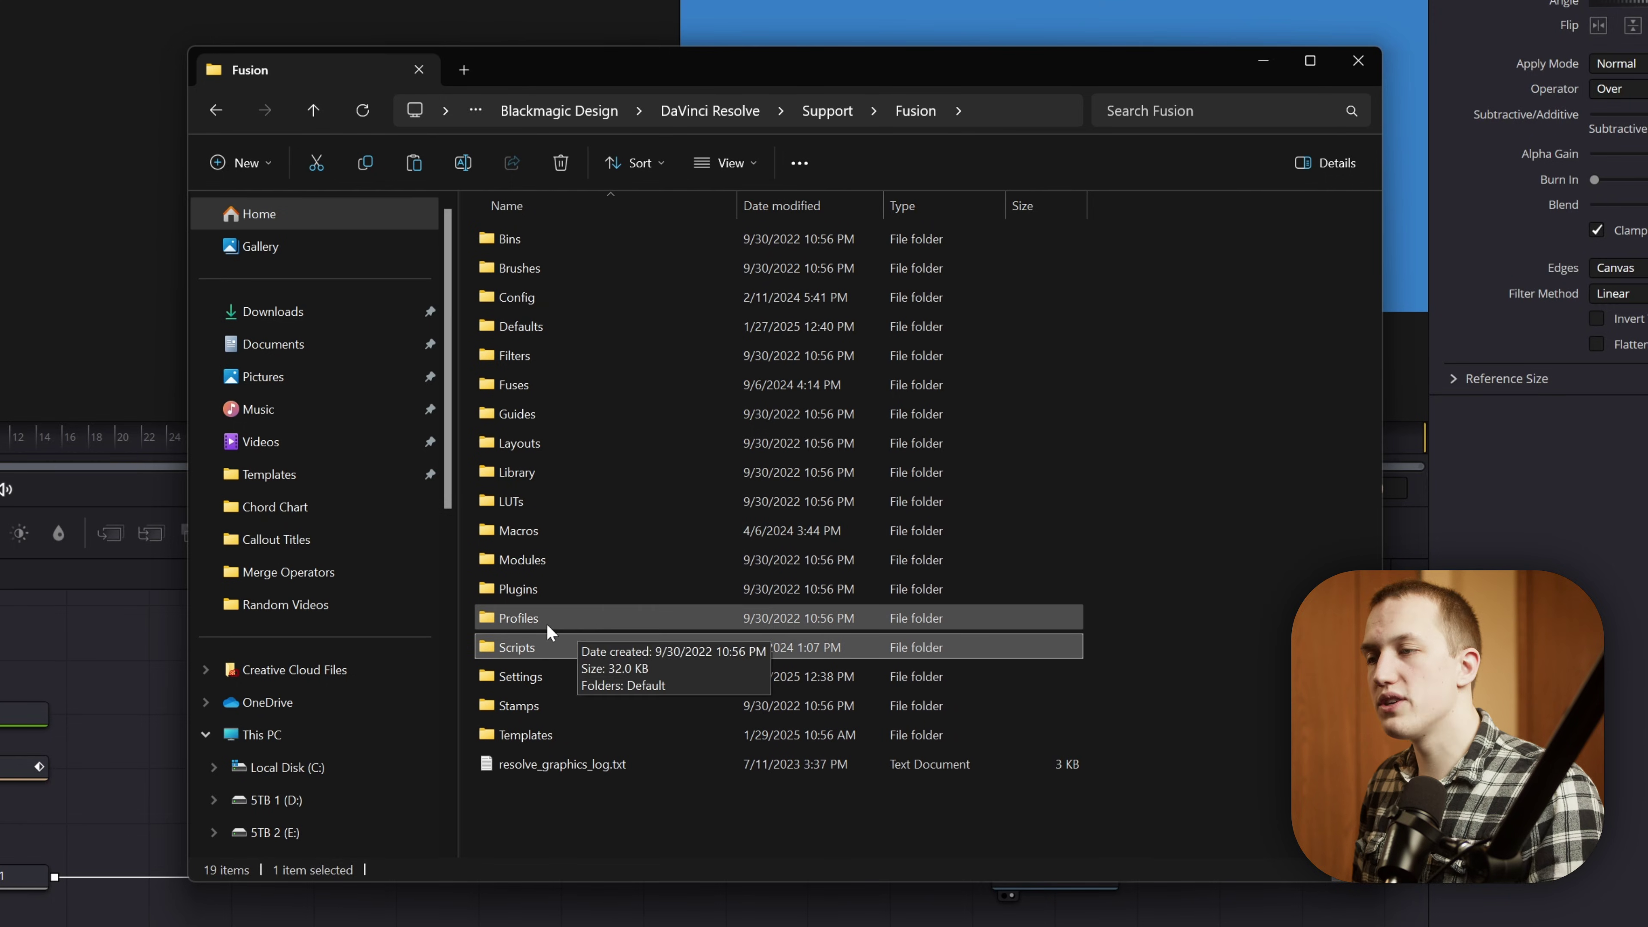
{"action": "double_click", "coordinate": [519, 620]}
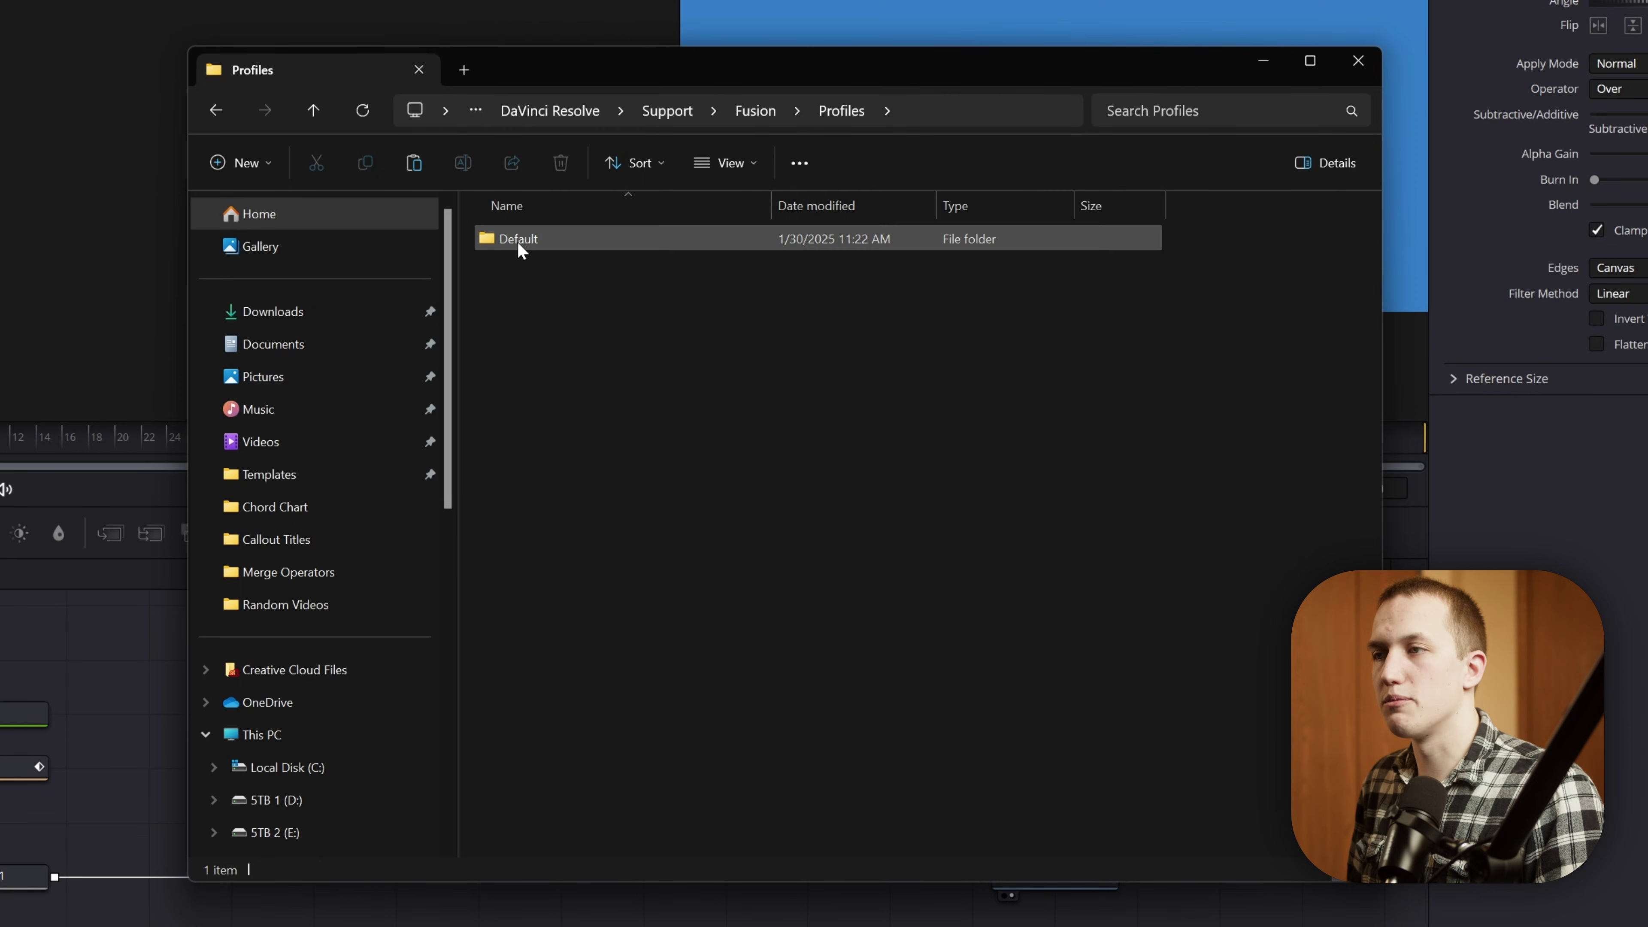
{"action": "left_click", "coordinate": [518, 240]}
{"action": "double_click", "coordinate": [517, 238]}
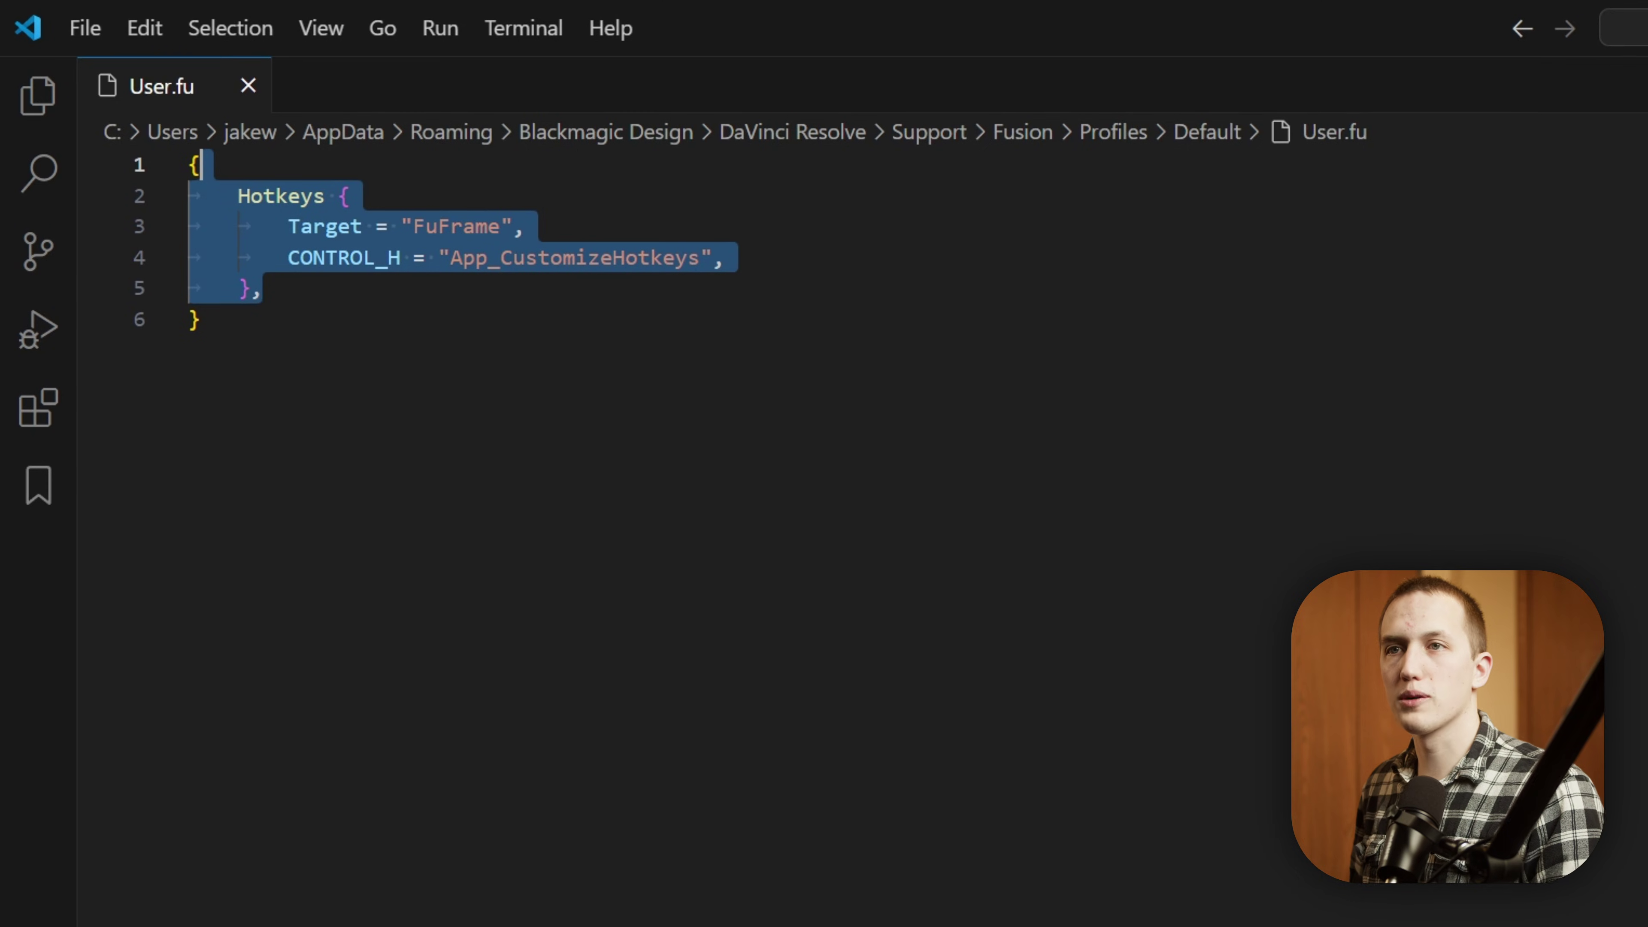
Highlight the Target line and the CONTROL_H key name in User.fu's FuFrame hotkey block
{"action": "left_click_drag", "start_coordinate": [537, 226], "coordinate": [288, 258]}
{"action": "key", "text": "shift+Up"}
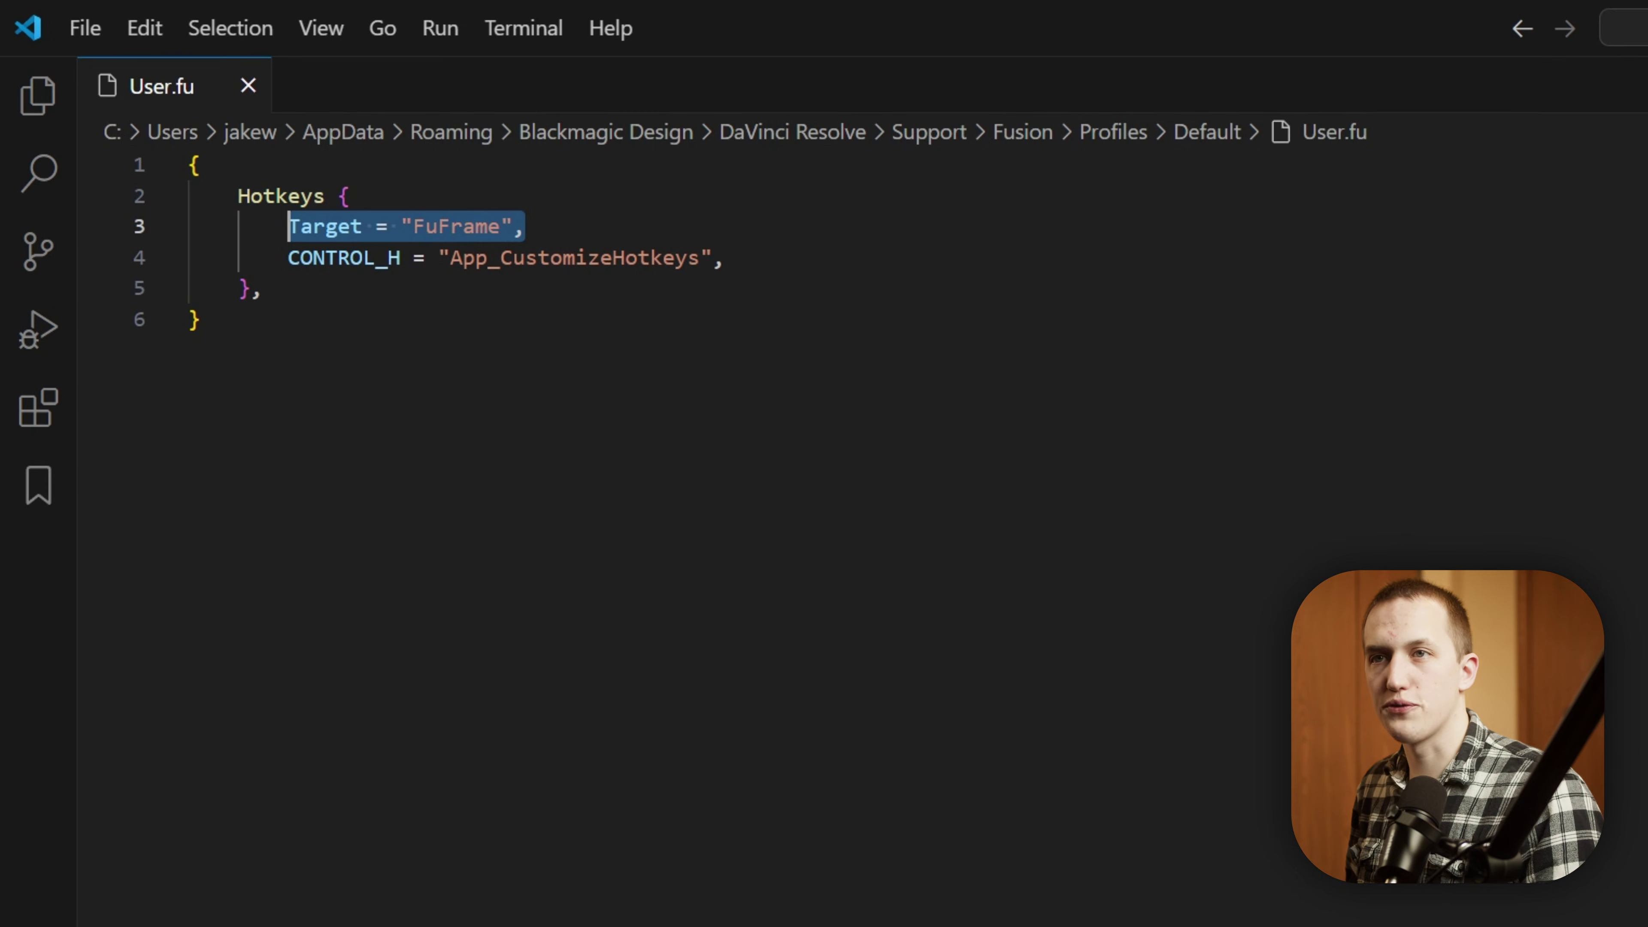
{"action": "key", "text": "Down"}
{"action": "key", "text": "ctrl+shift+Right"}
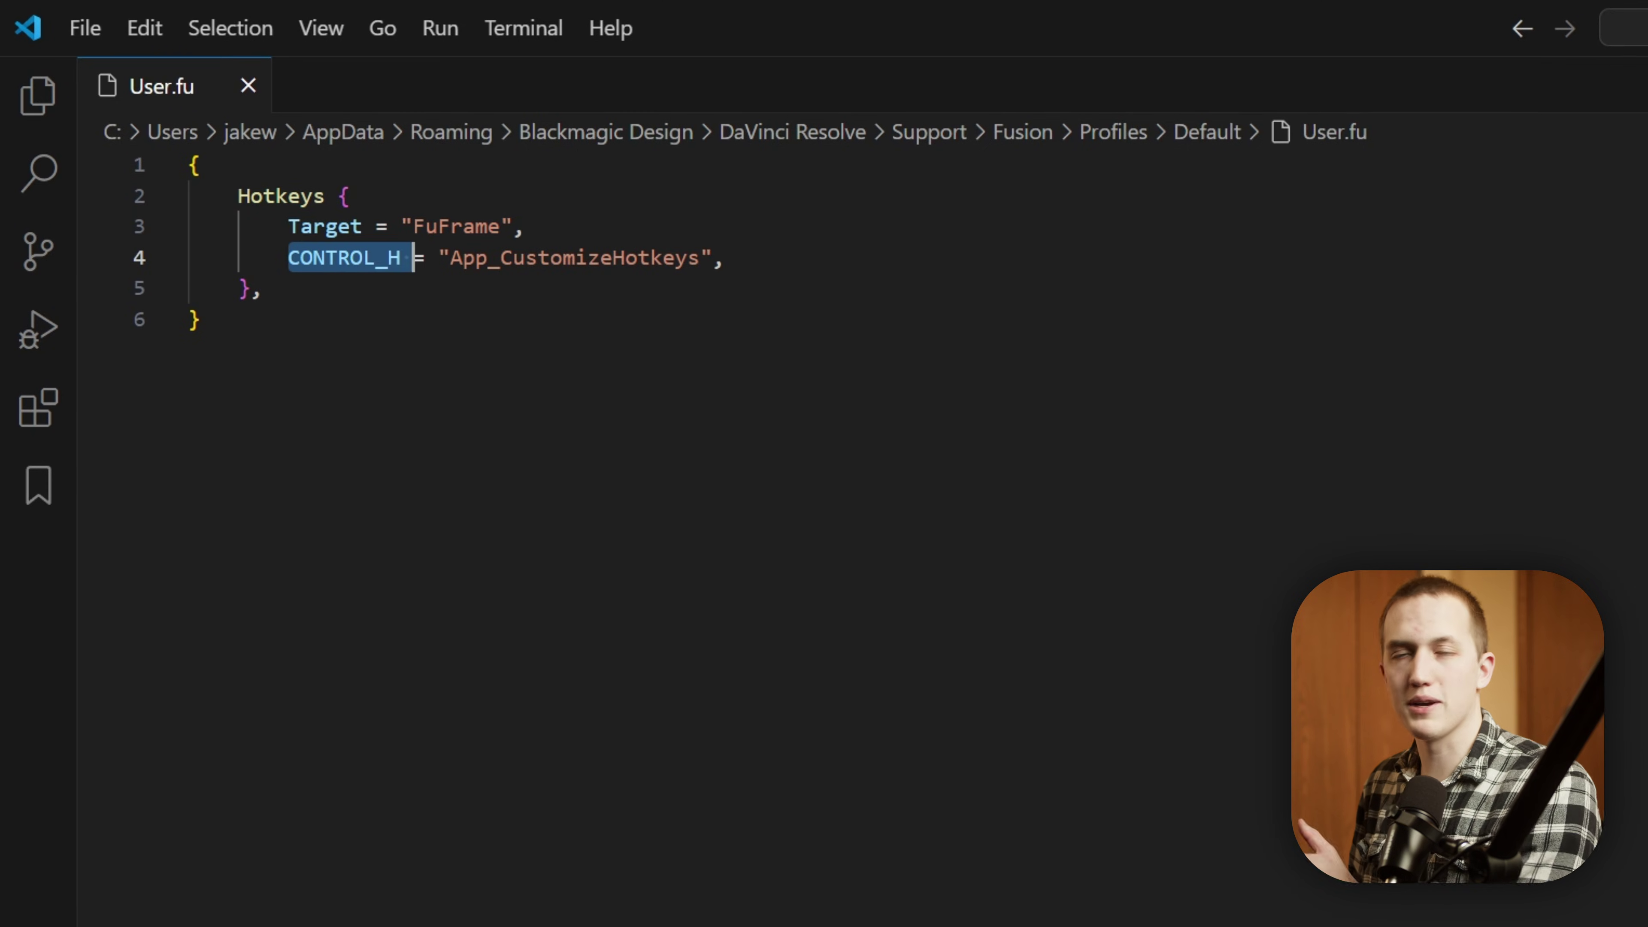
Add a Views > Flow hotkey T that runs the Tools > Transform > Transform action
{"action": "left_click", "coordinate": [202, 319]}
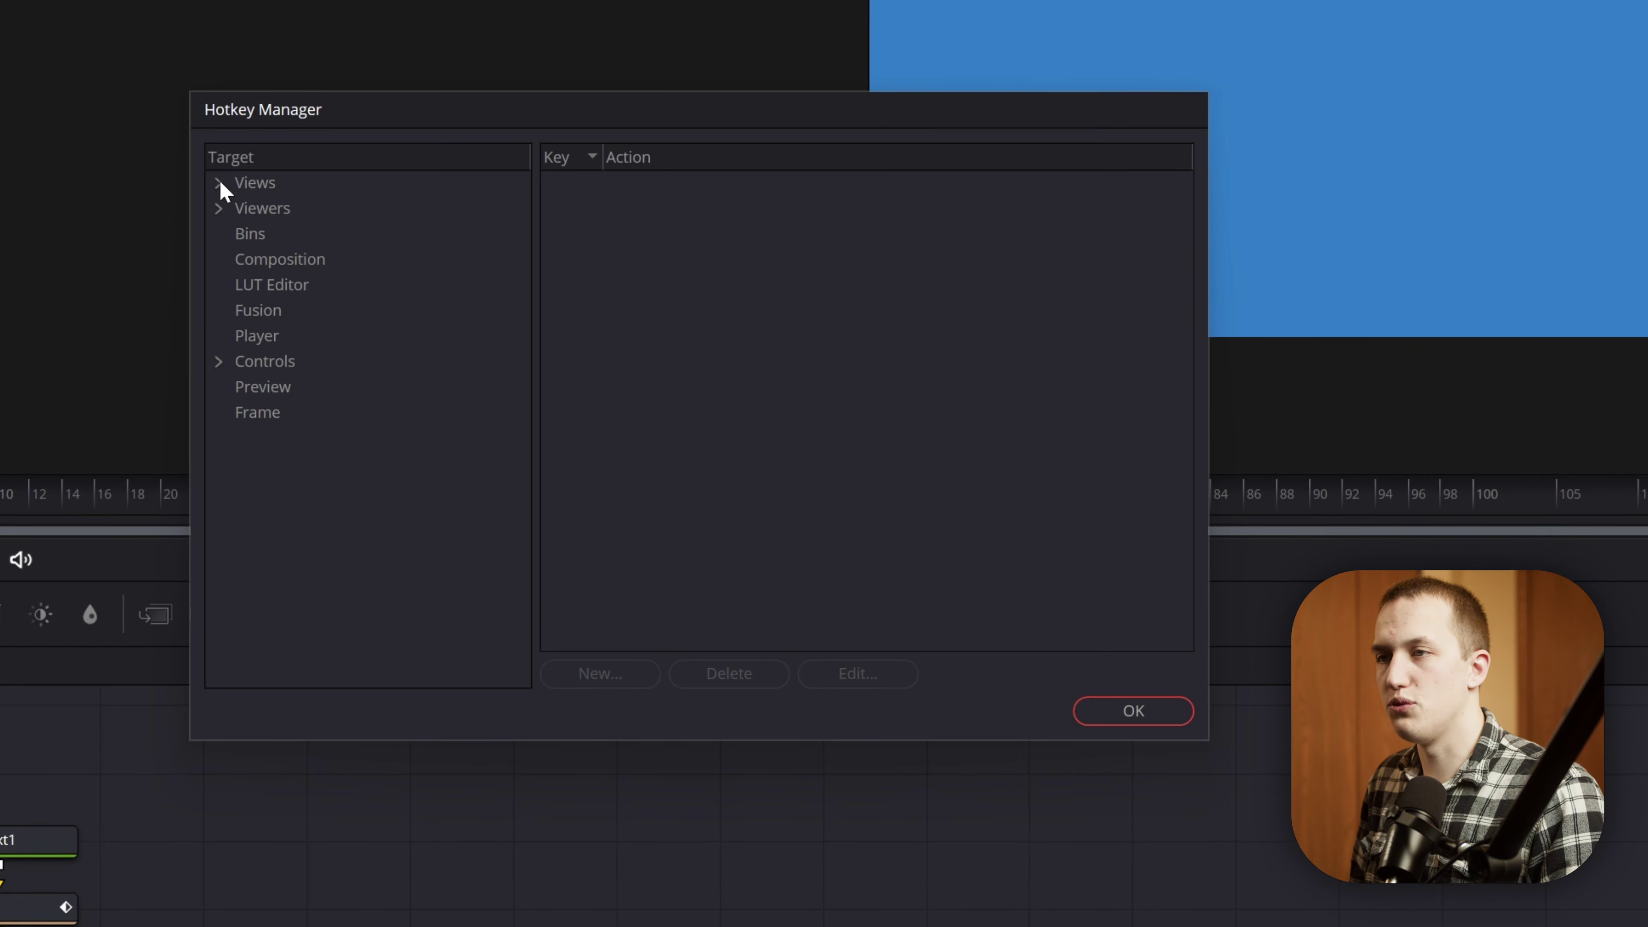
{"action": "left_click", "coordinate": [219, 184]}
{"action": "left_click", "coordinate": [276, 209]}
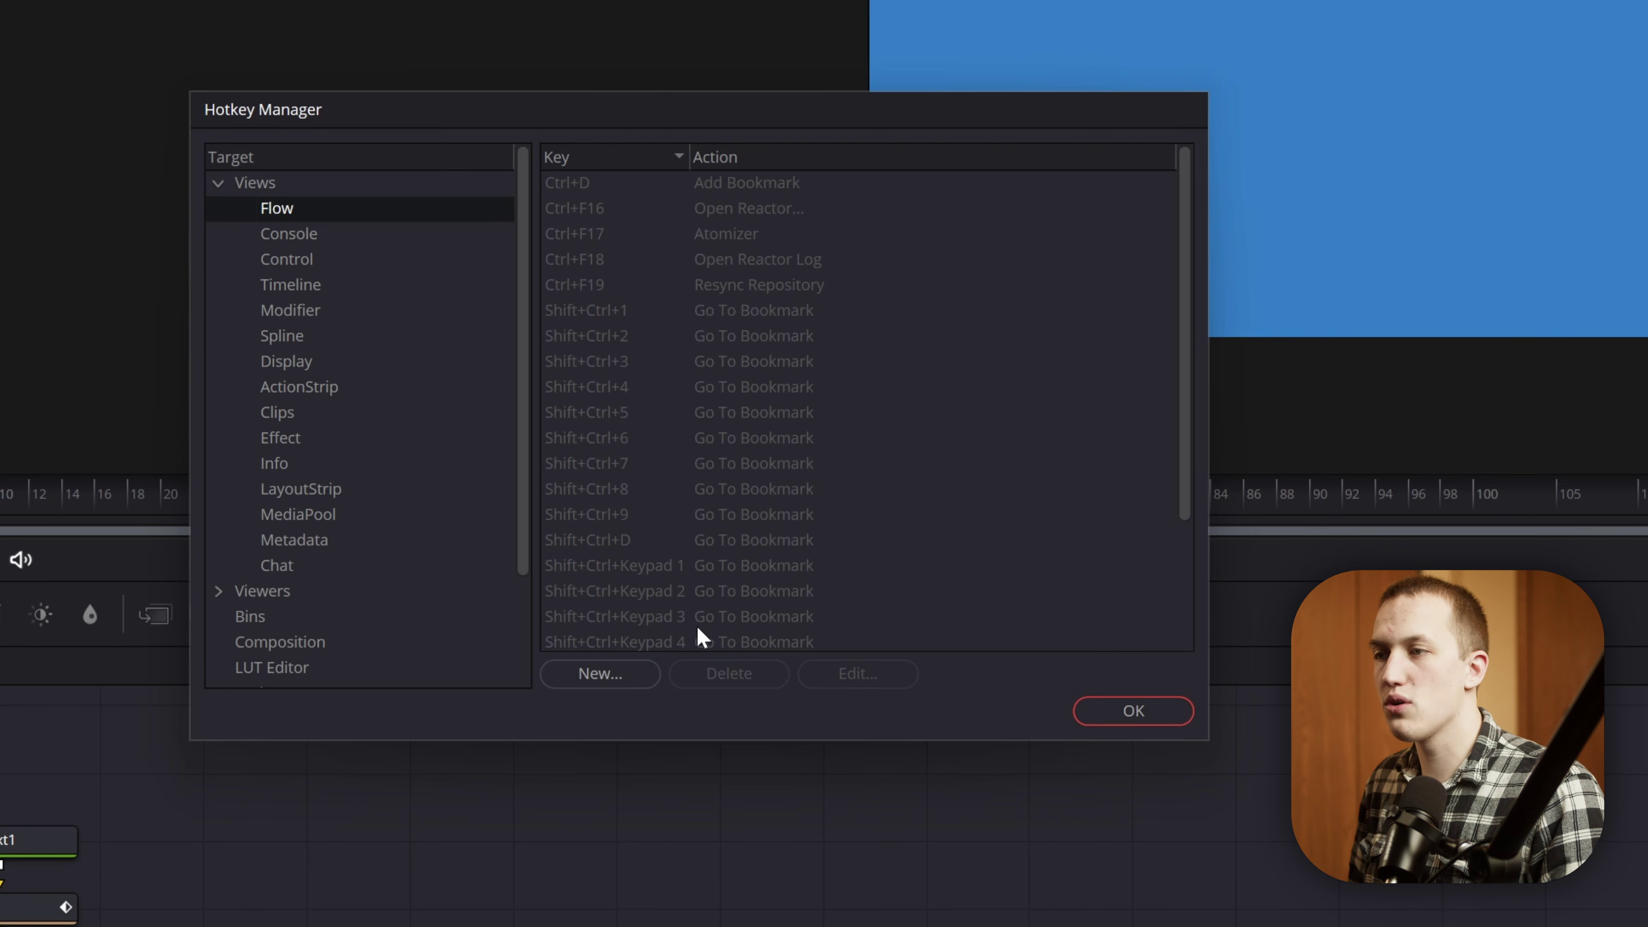
{"action": "left_click", "coordinate": [640, 685]}
{"action": "left_click", "coordinate": [372, 221]}
{"action": "key", "text": "t"}
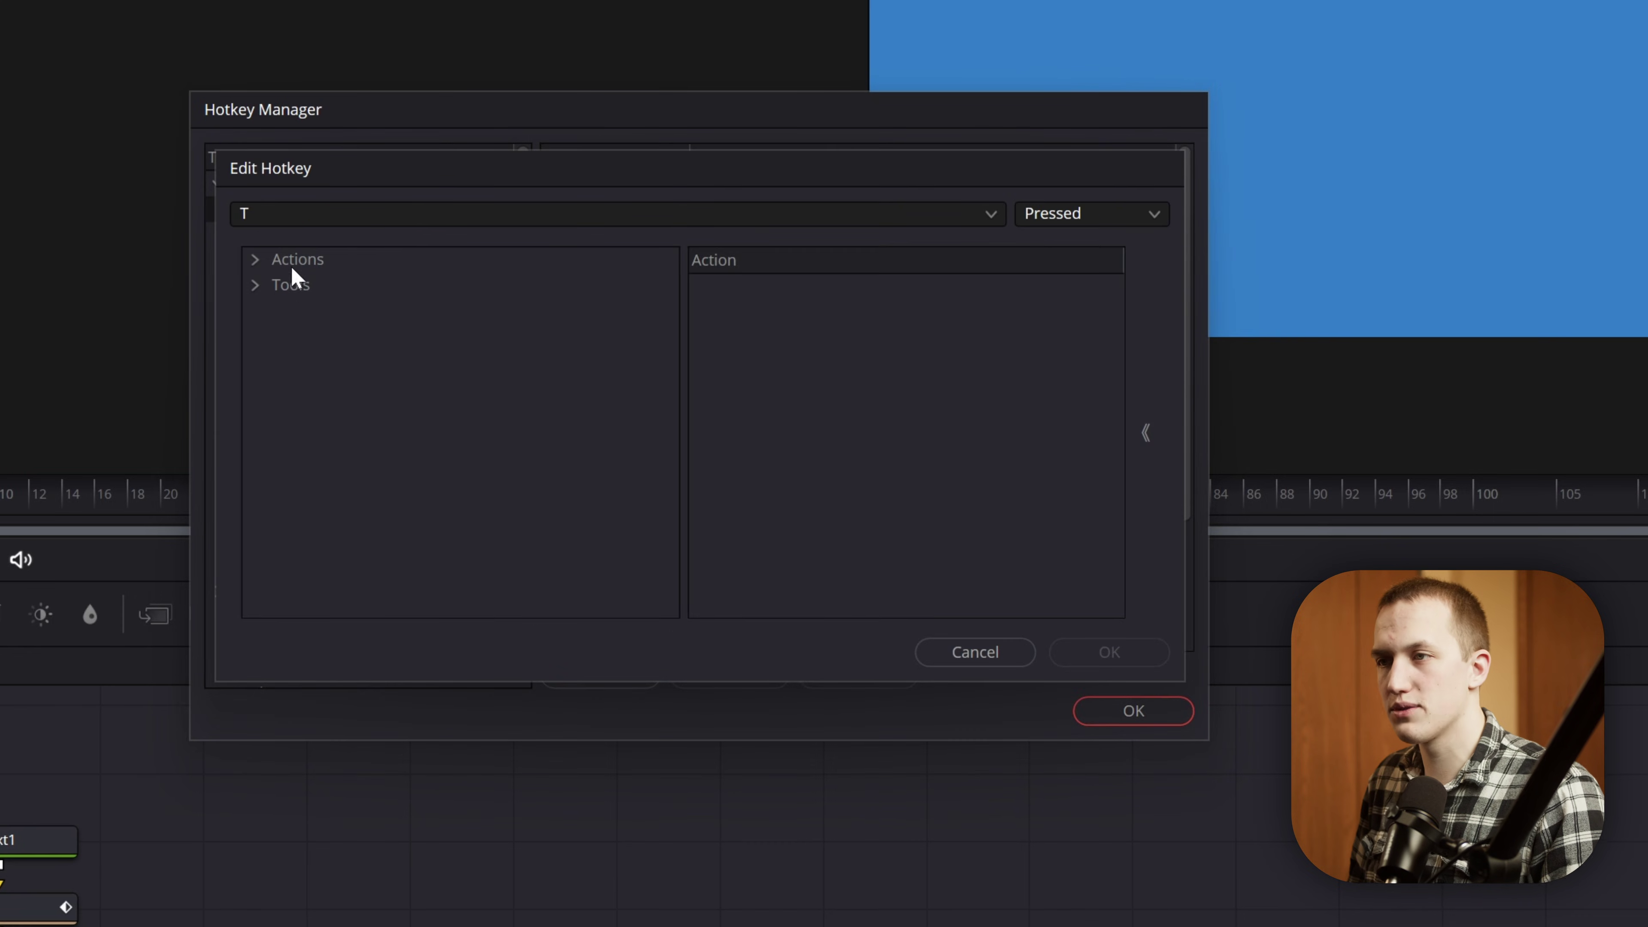
{"action": "left_click", "coordinate": [257, 286]}
{"action": "scroll", "coordinate": [371, 455], "scroll_direction": "down", "scroll_amount": 5}
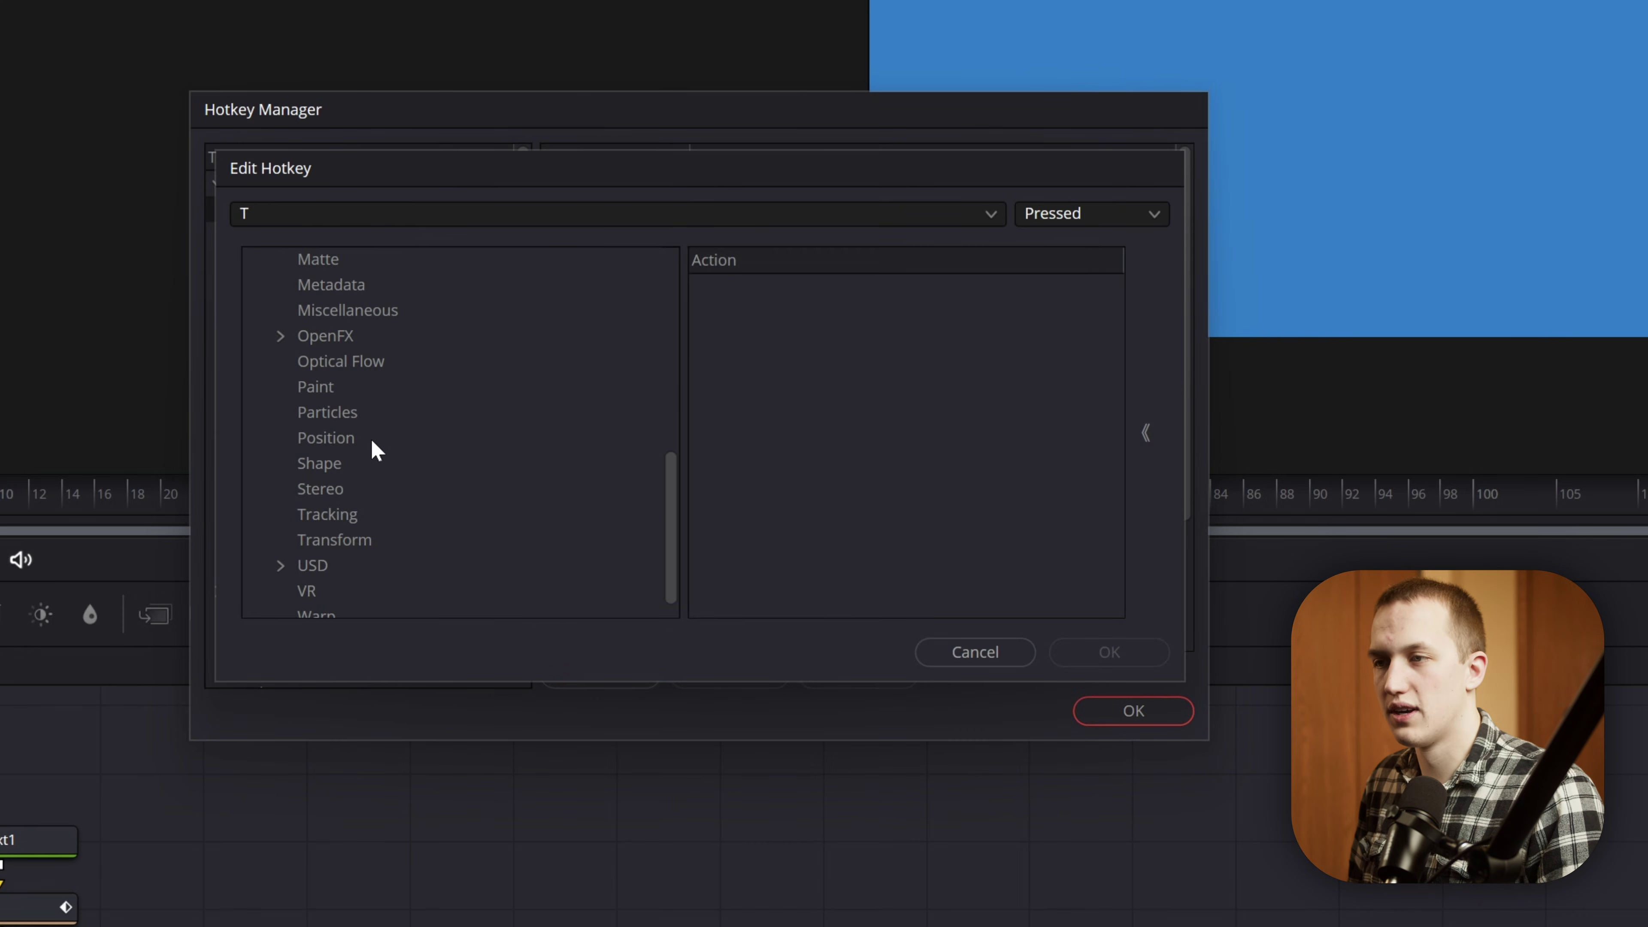
{"action": "left_click", "coordinate": [364, 544]}
{"action": "left_click", "coordinate": [775, 551]}
{"action": "left_click", "coordinate": [1121, 652]}
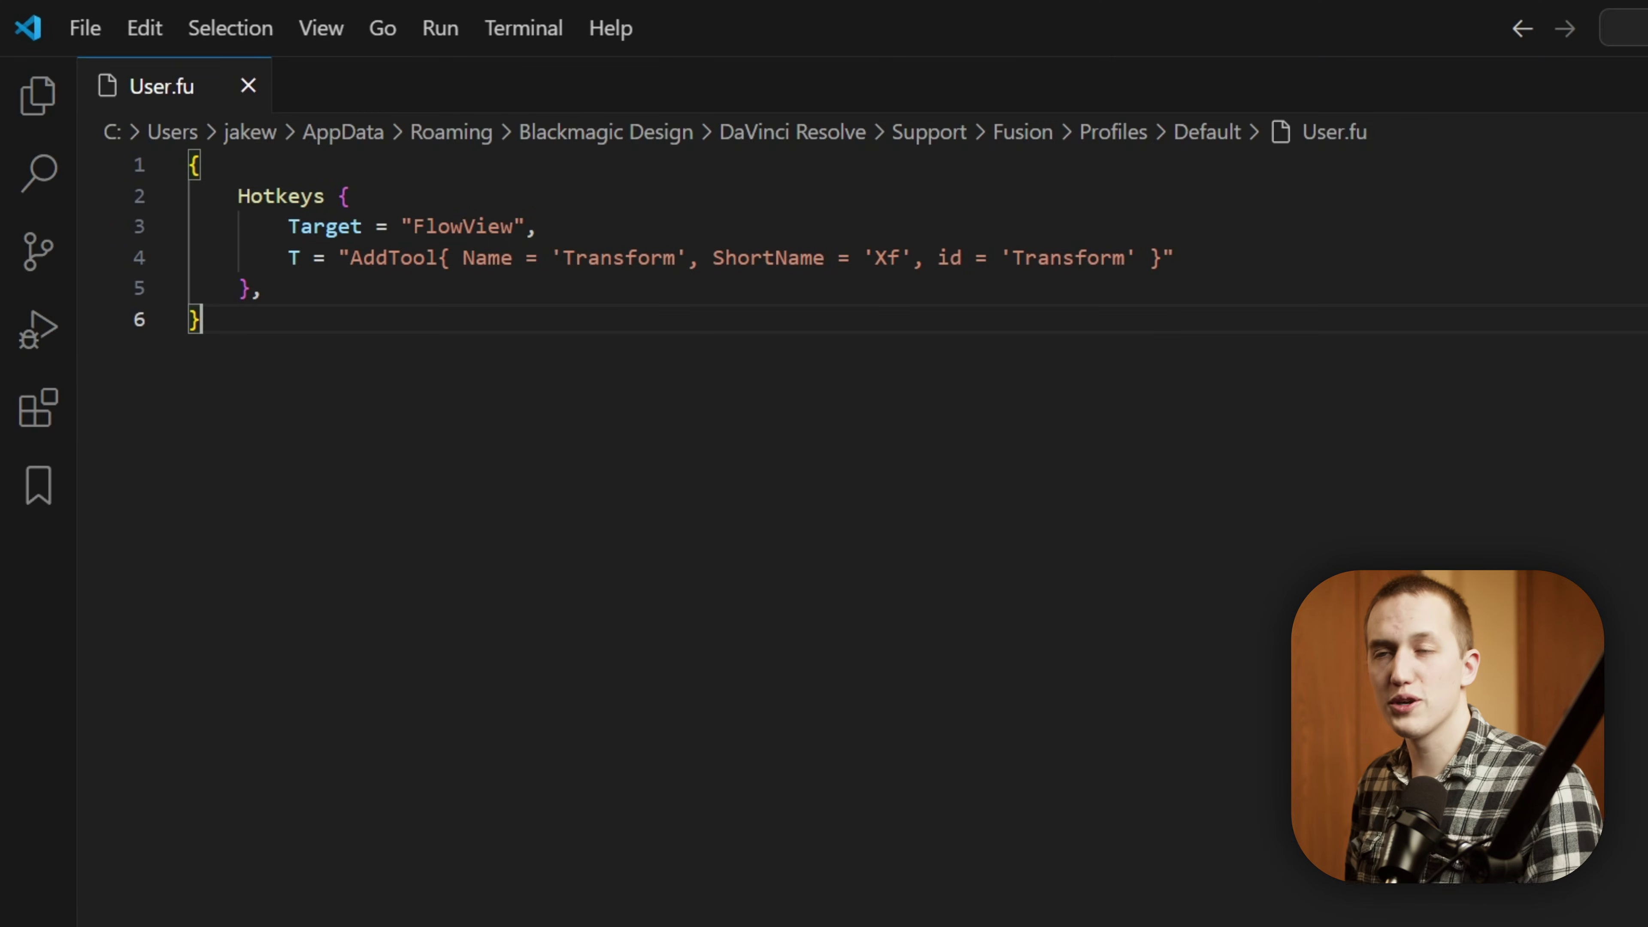
Highlight the Target = "FlowView" line and the new T = AddTool Transform line in User.fu
{"action": "left_click_drag", "start_coordinate": [538, 225], "coordinate": [262, 196]}
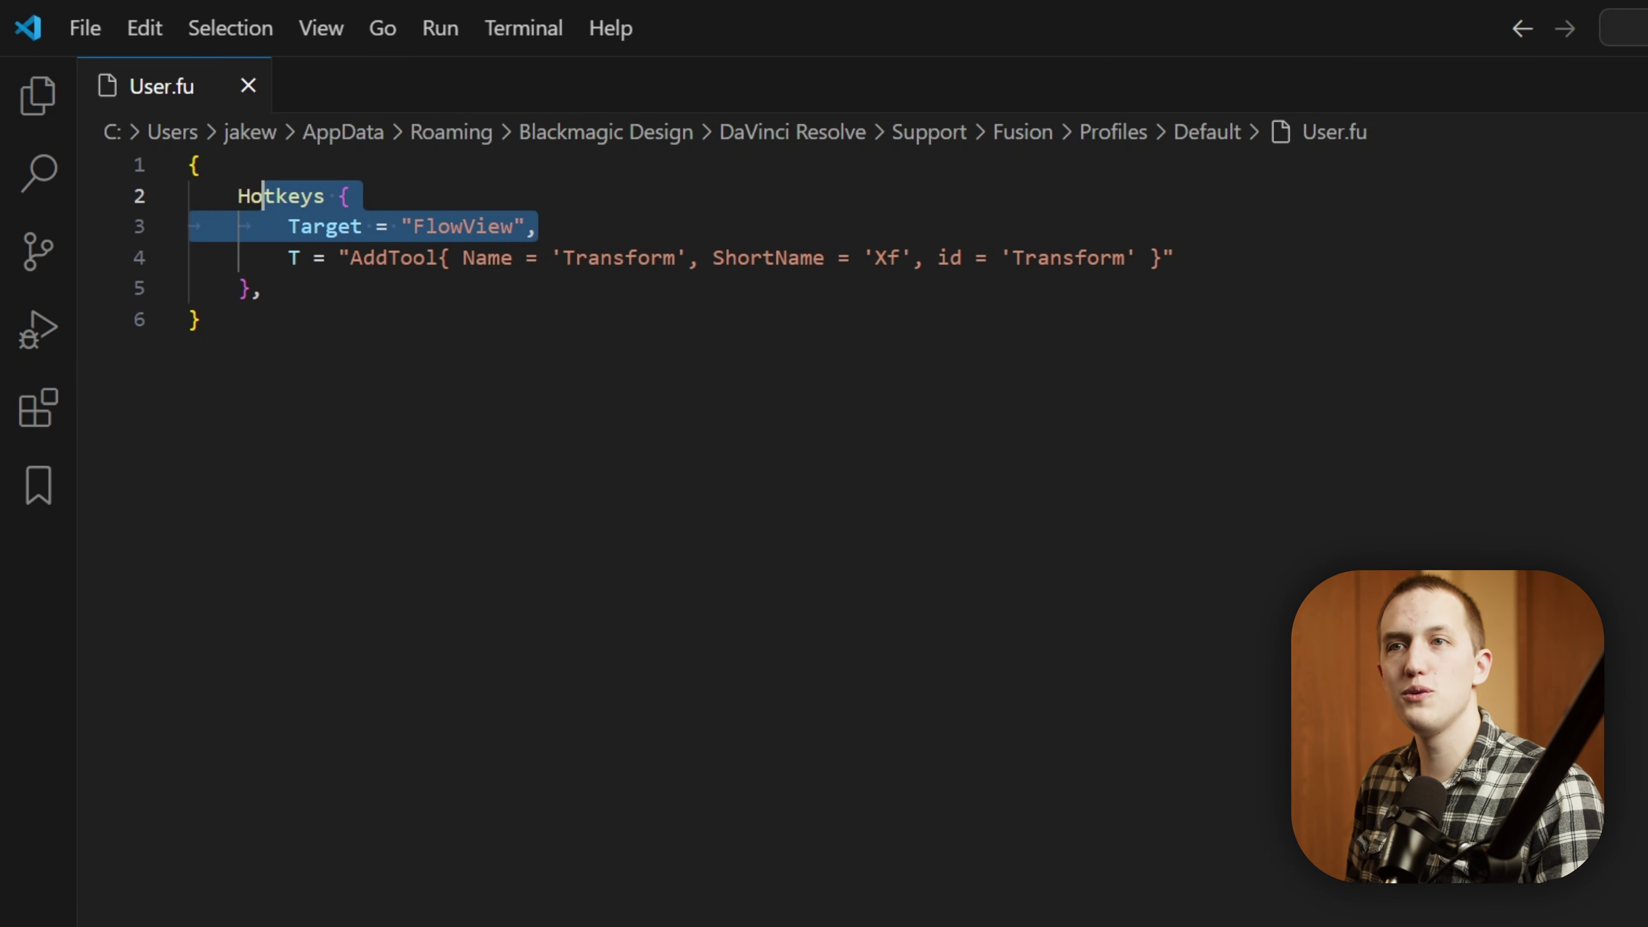
{"action": "left_click_drag", "start_coordinate": [288, 258], "coordinate": [1176, 258]}
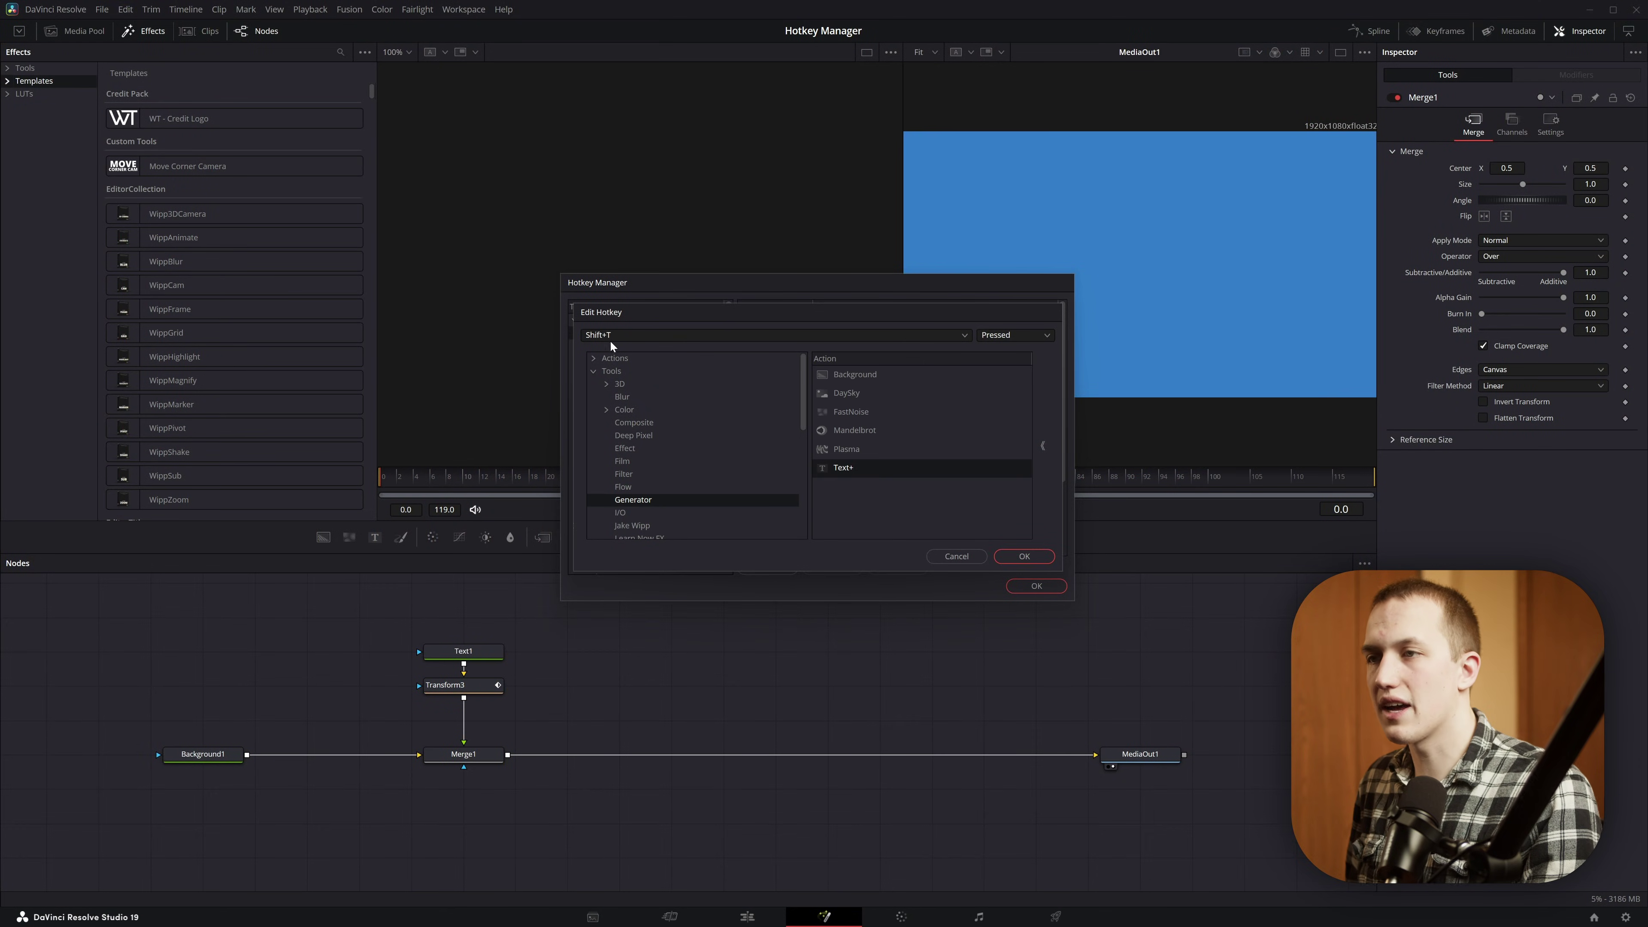
Confirm the Shift+T Text+ hotkey, close the Hotkey Manager, and highlight the added lines in User.fu
{"action": "left_click", "coordinate": [1039, 557]}
{"action": "left_click", "coordinate": [1044, 584]}
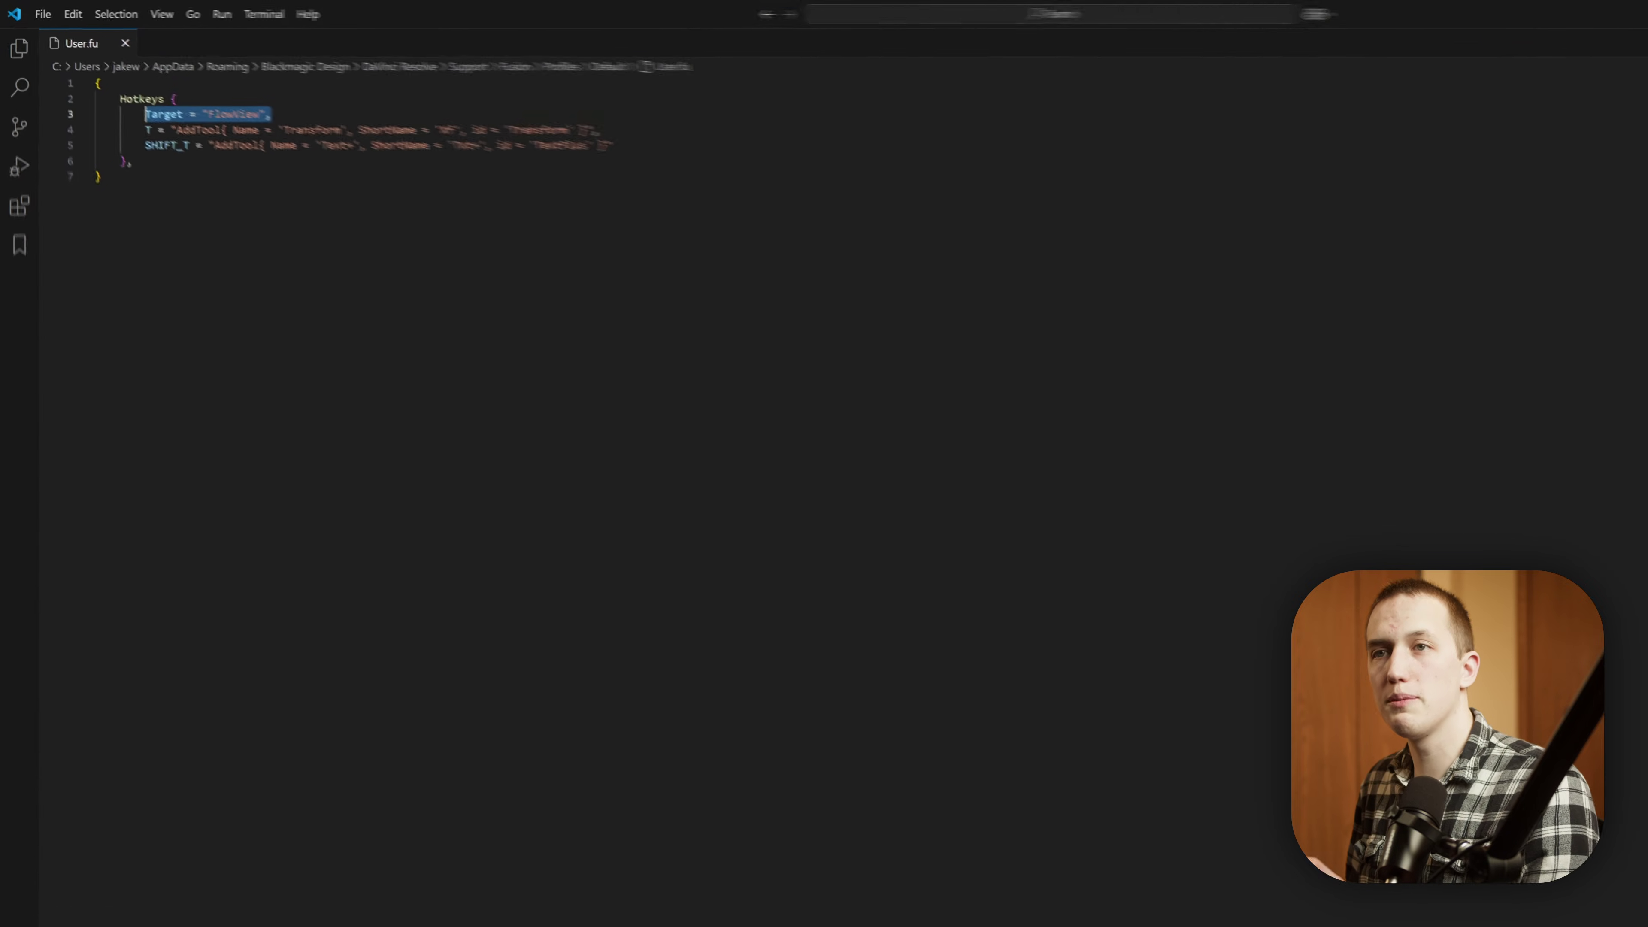
{"action": "left_click_drag", "start_coordinate": [145, 130], "coordinate": [132, 161]}
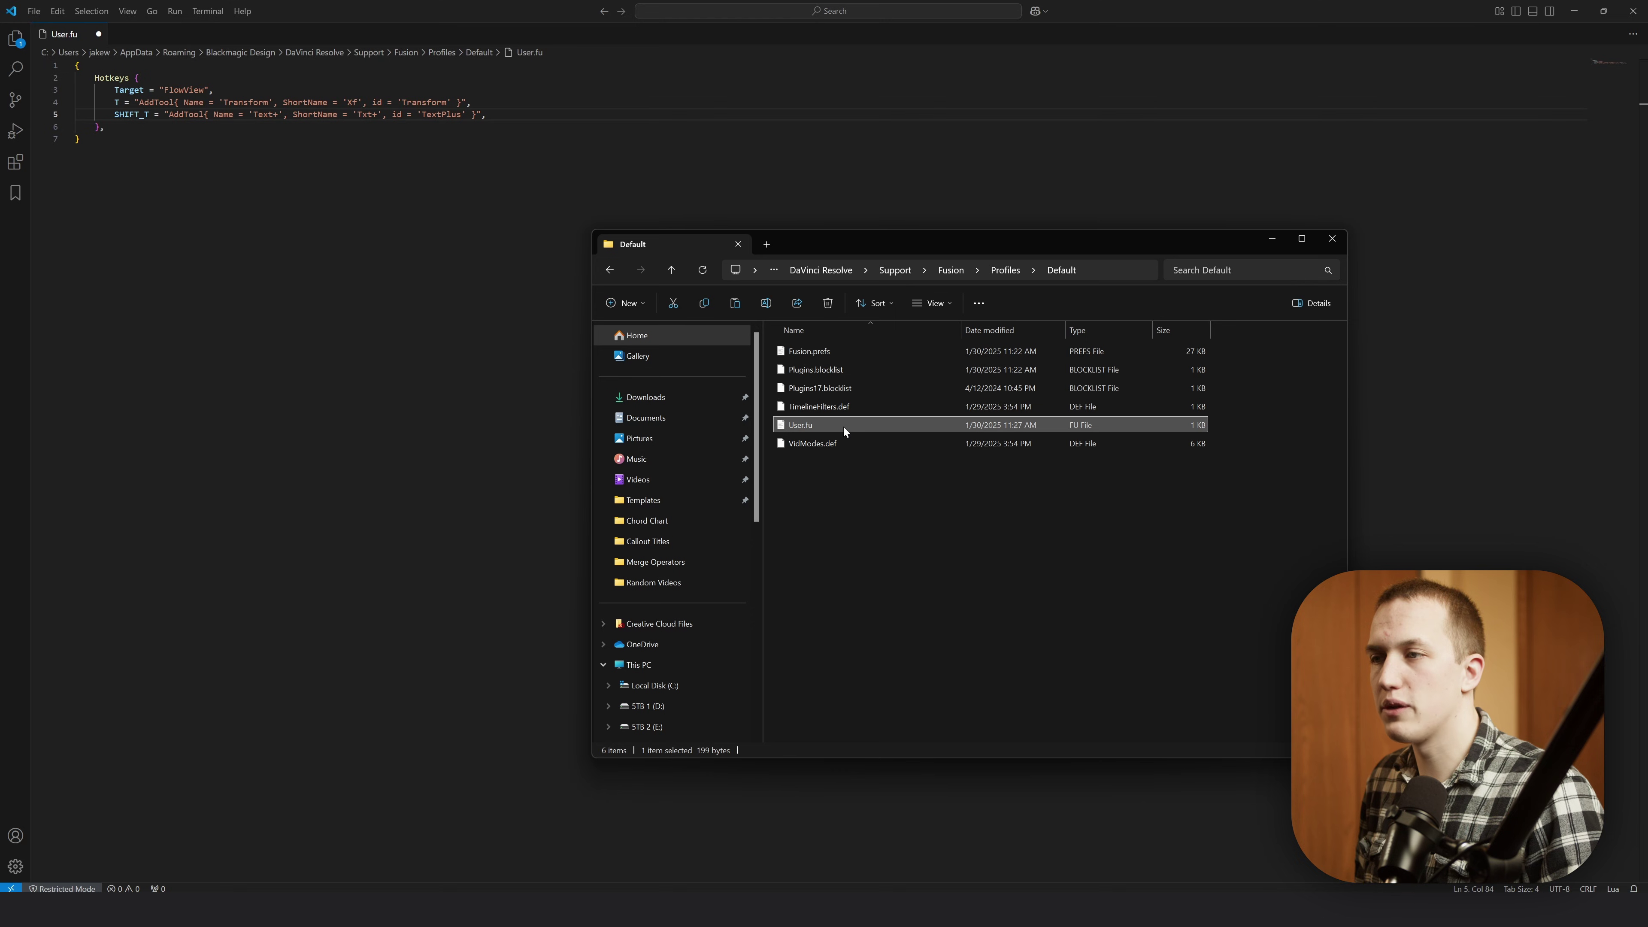
Create a new text document in the Default folder named 'Keyboard Shortcuts.fu'
{"action": "left_click", "coordinate": [844, 493]}
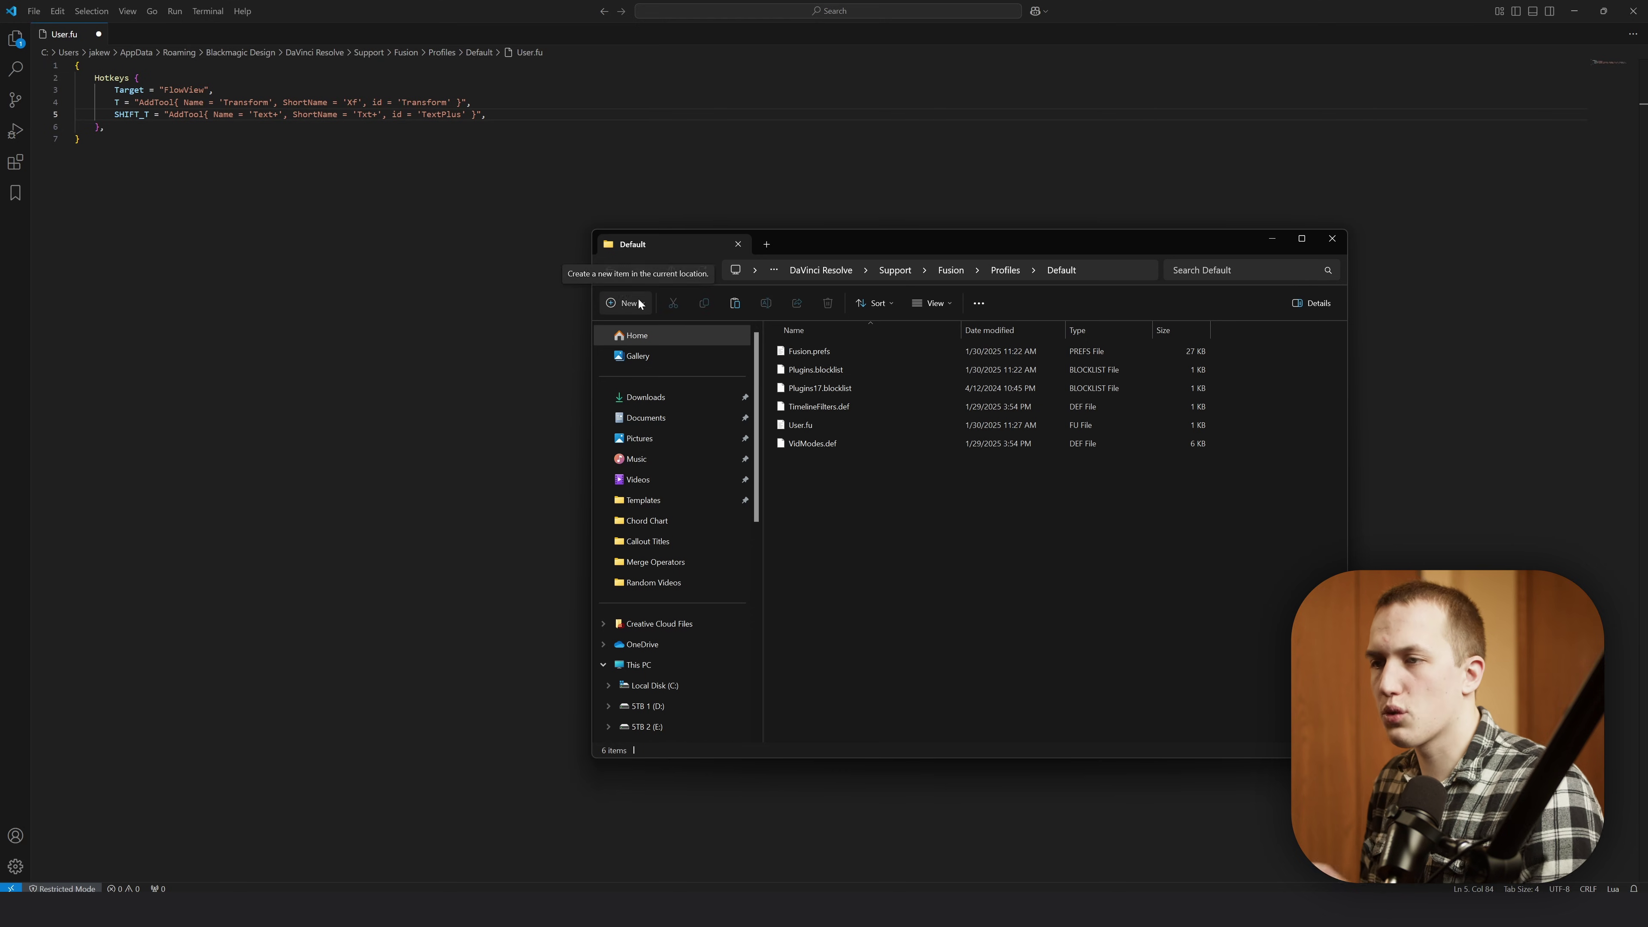
{"action": "left_click", "coordinate": [639, 303]}
{"action": "left_click", "coordinate": [681, 493]}
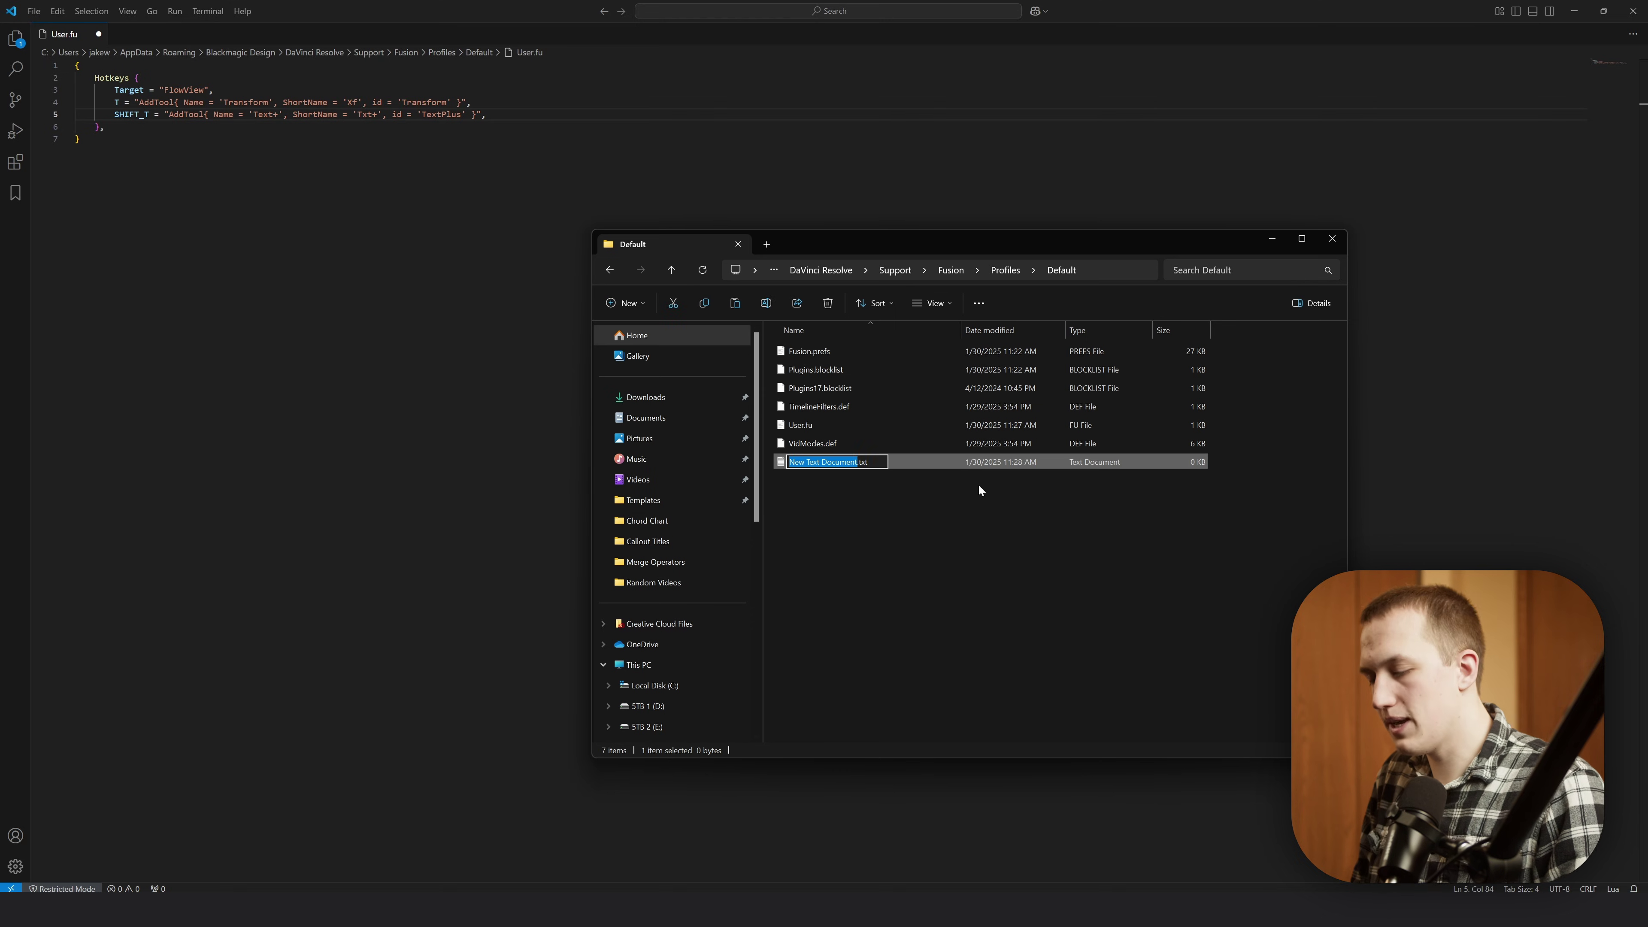
{"action": "type", "text": "Keyboard Shortcuts"}
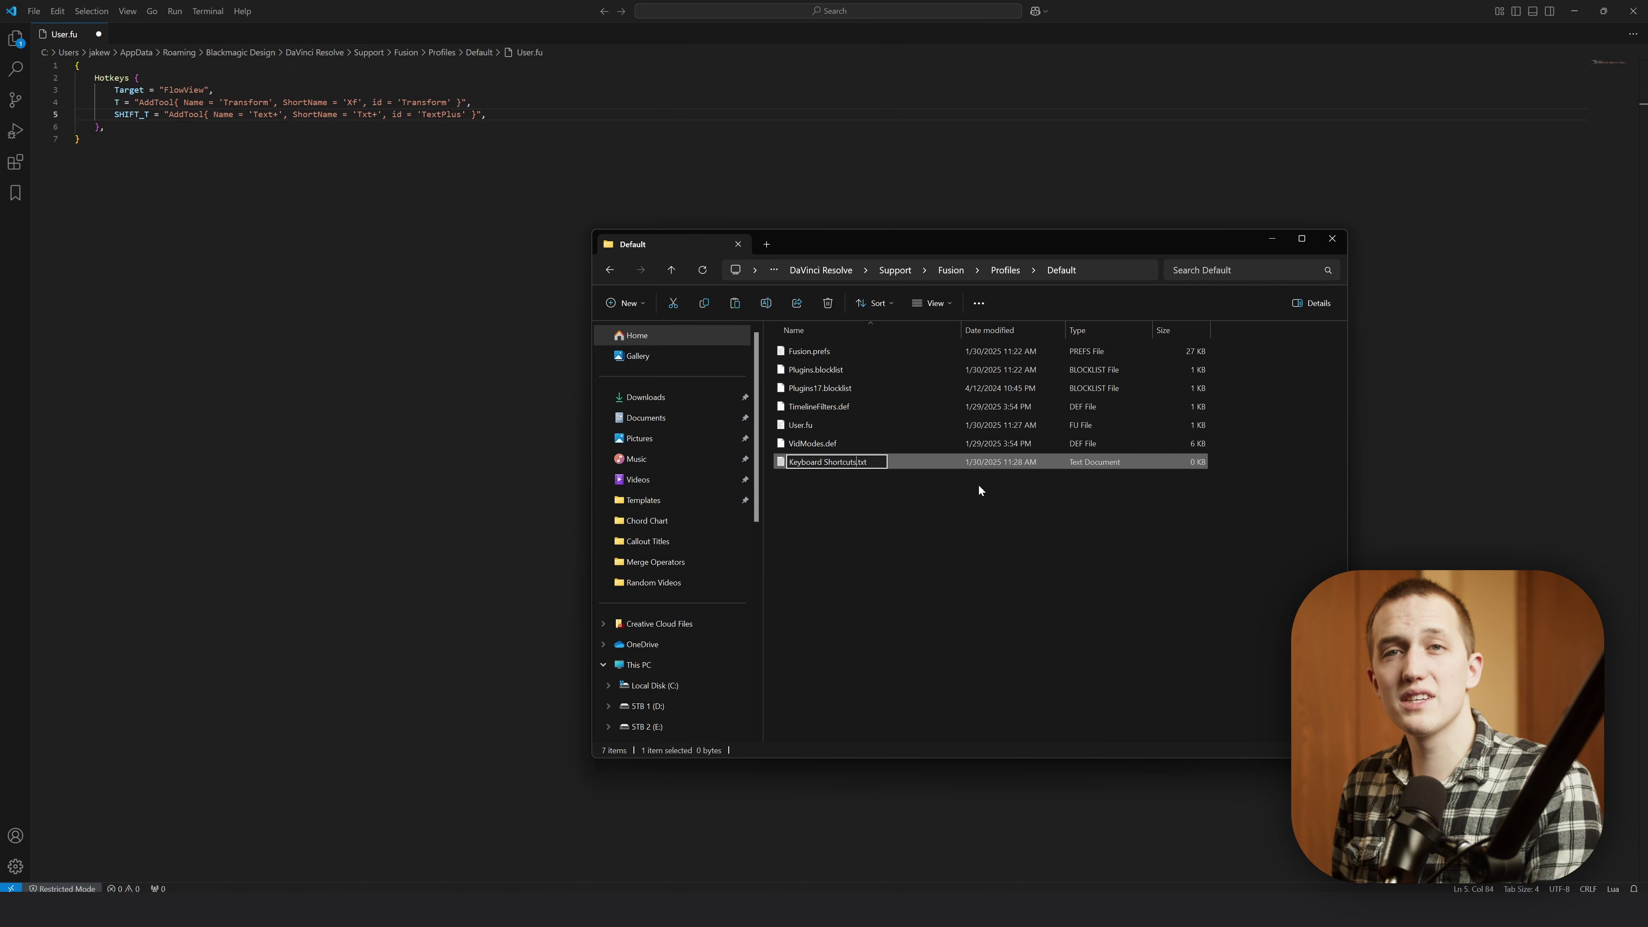
{"action": "key", "text": "shift+End"}
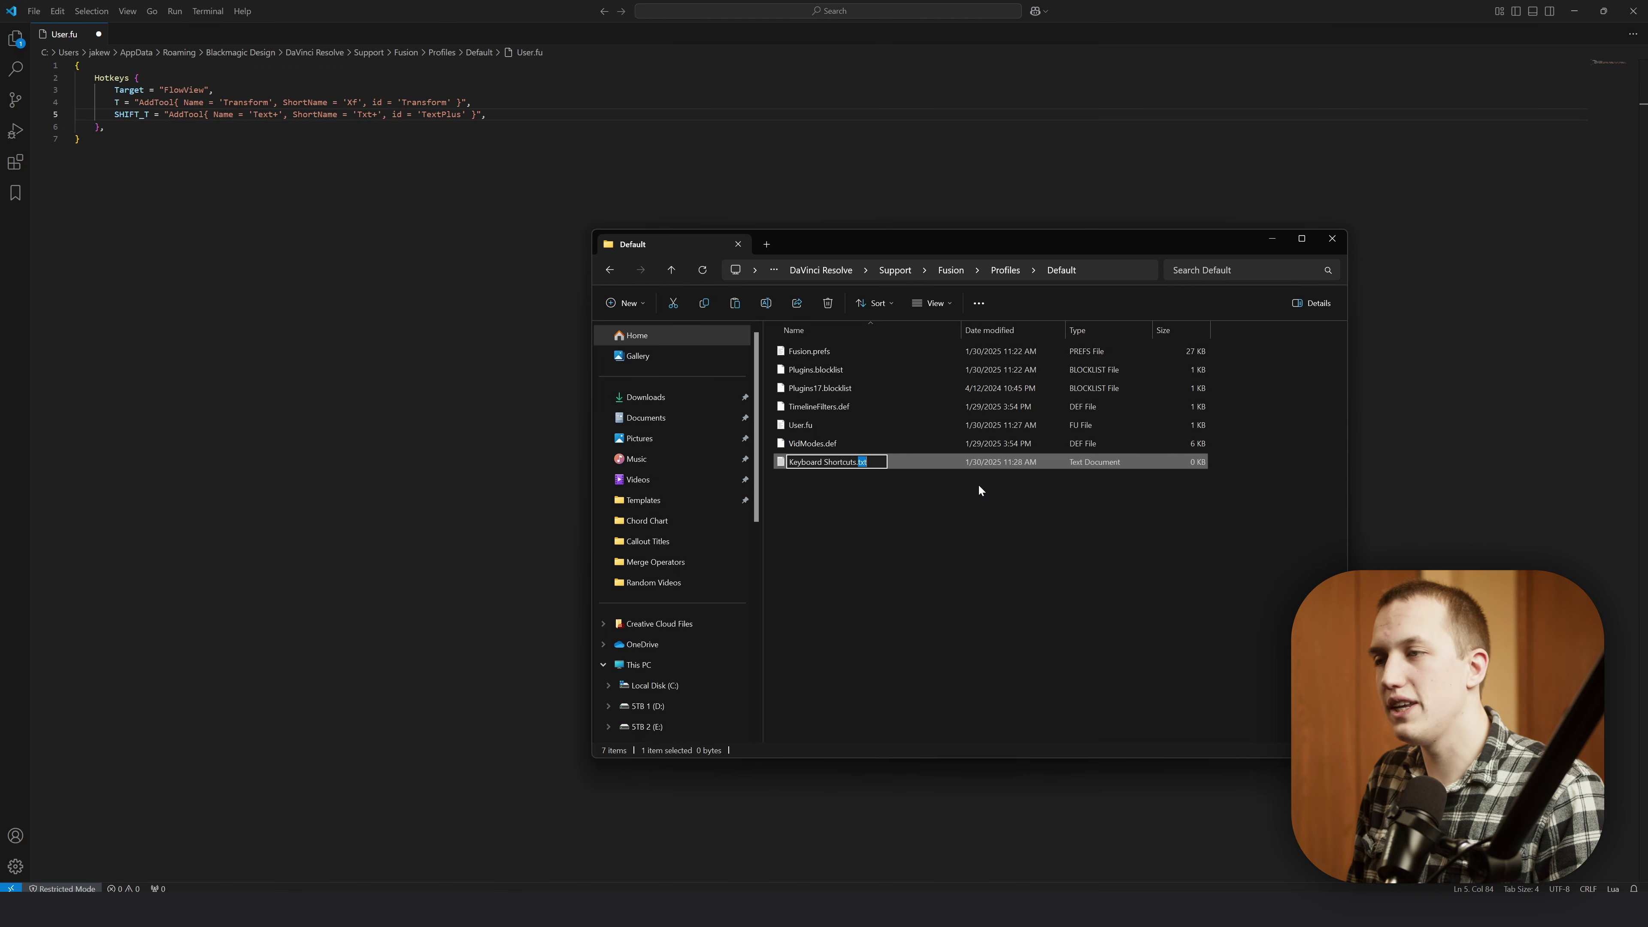
{"action": "type", "text": "fu"}
{"action": "key", "text": "Return"}
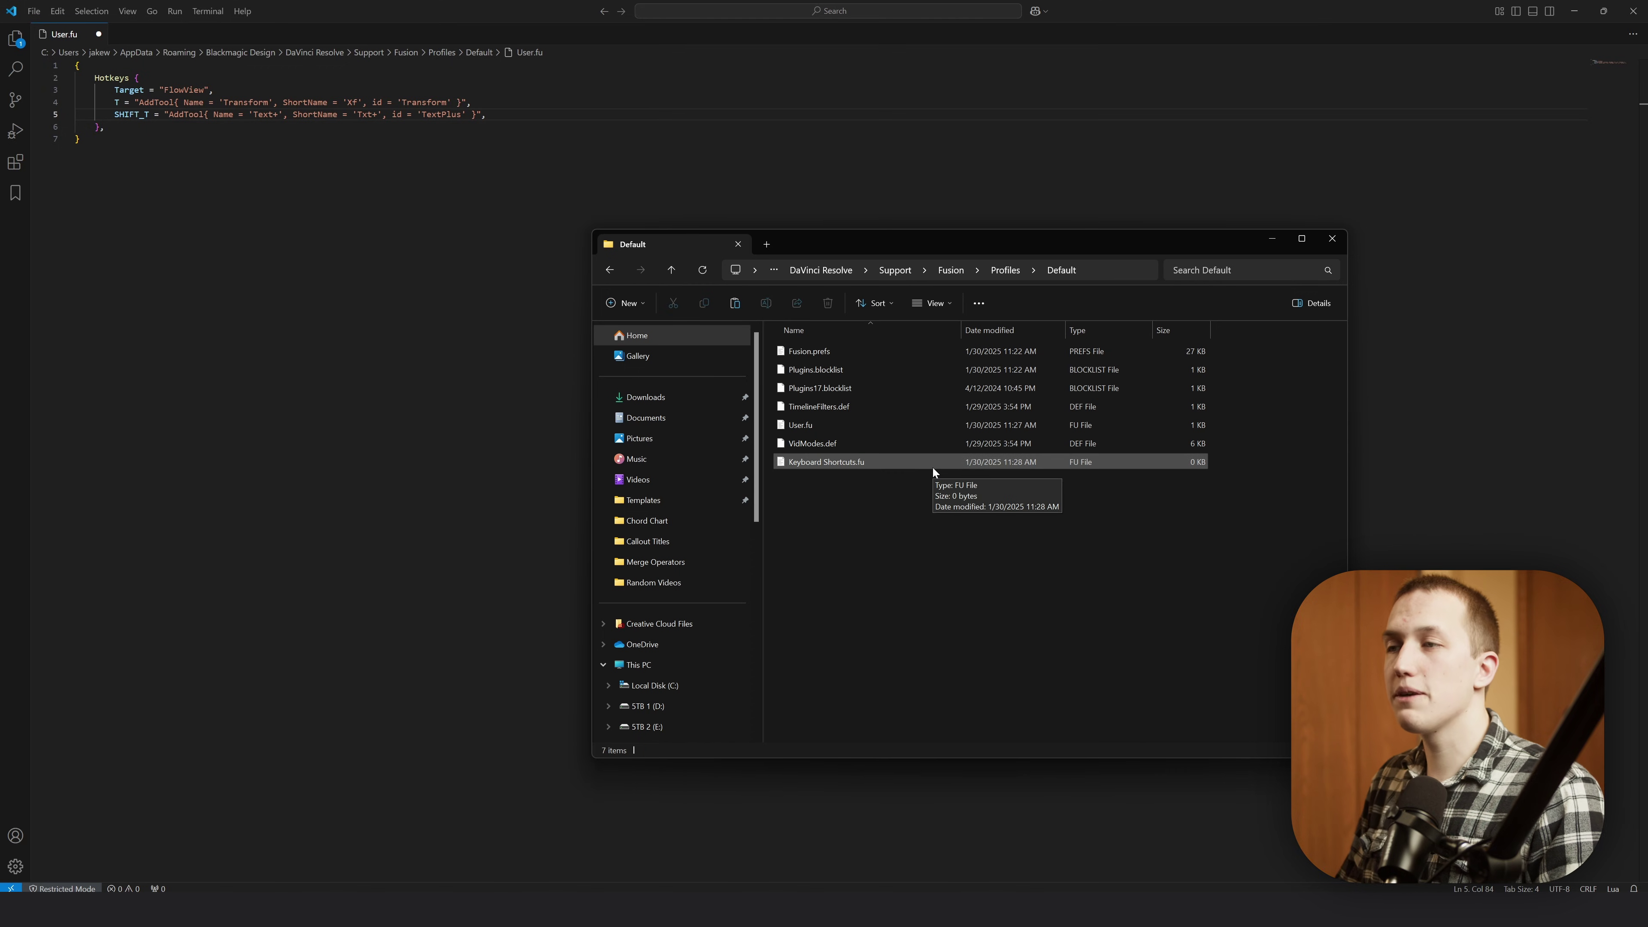
{"action": "left_click", "coordinate": [913, 483]}
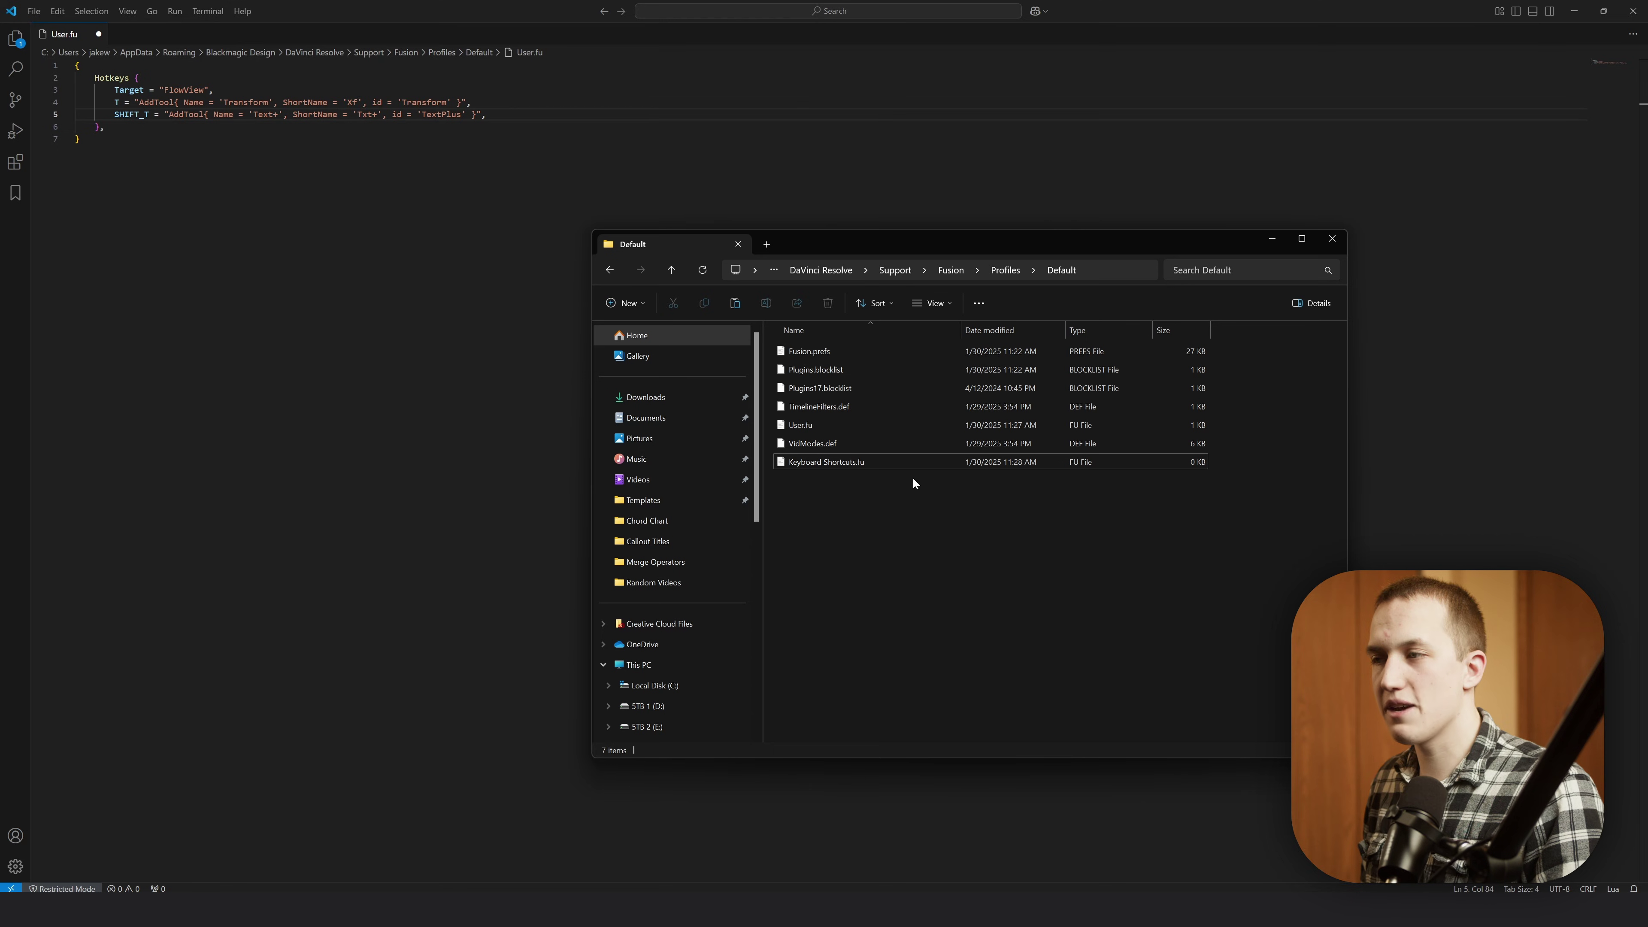
Open Keyboard Shortcuts.fu in VS Code and paste in all of User.fu's hotkey code
{"action": "double_click", "coordinate": [903, 471]}
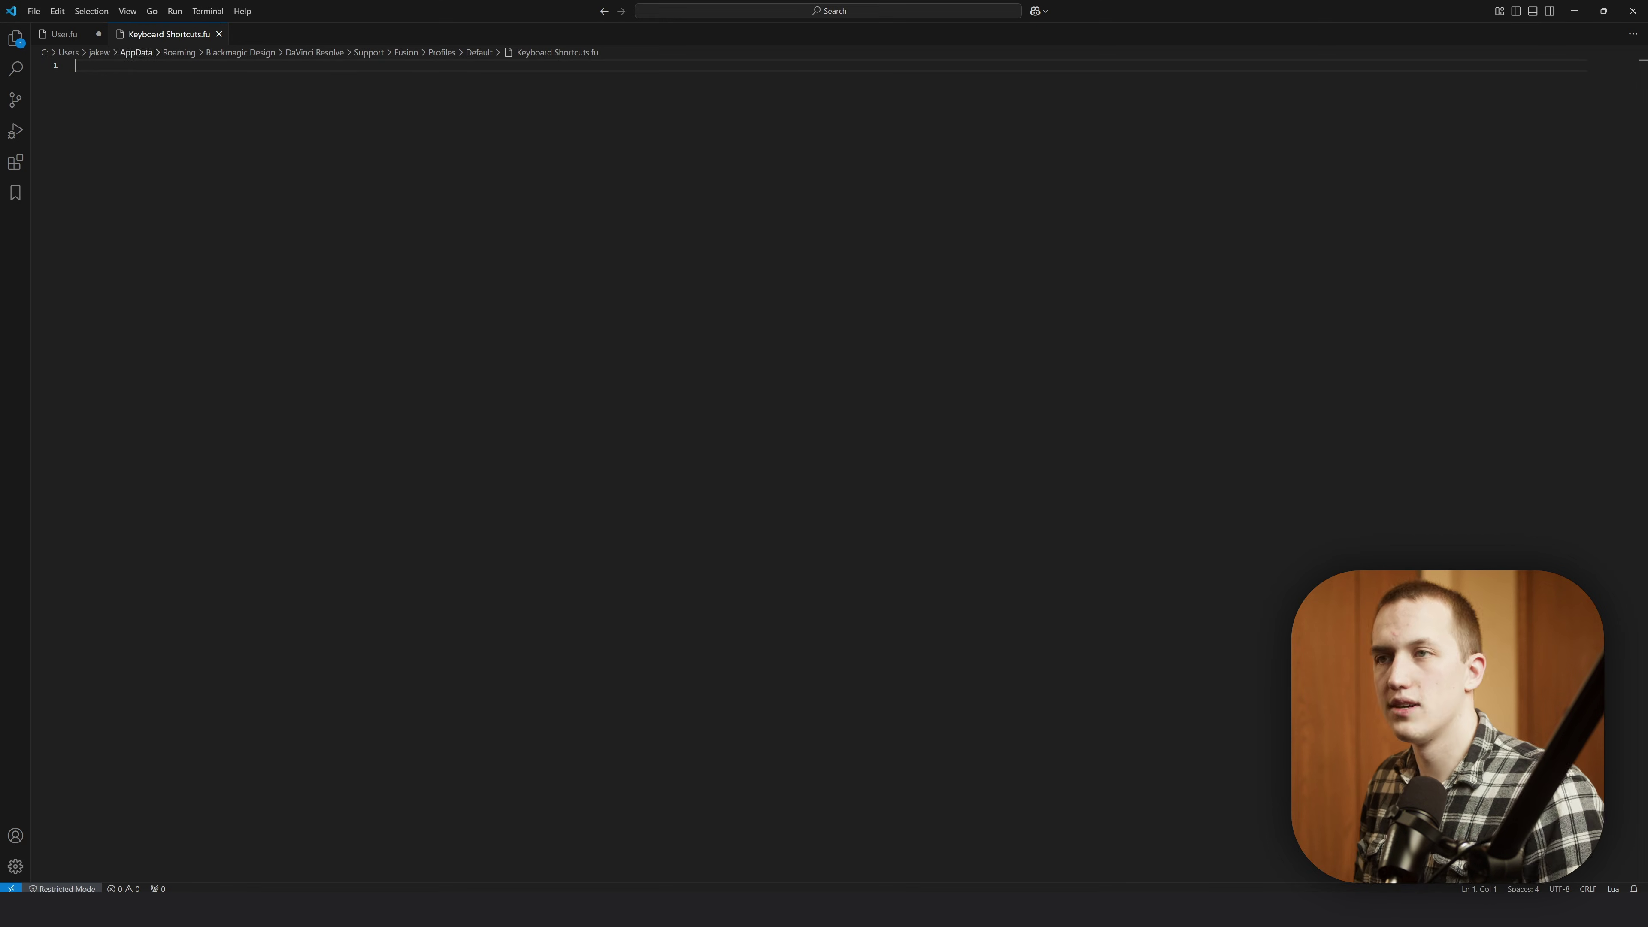
{"action": "left_click", "coordinate": [64, 39]}
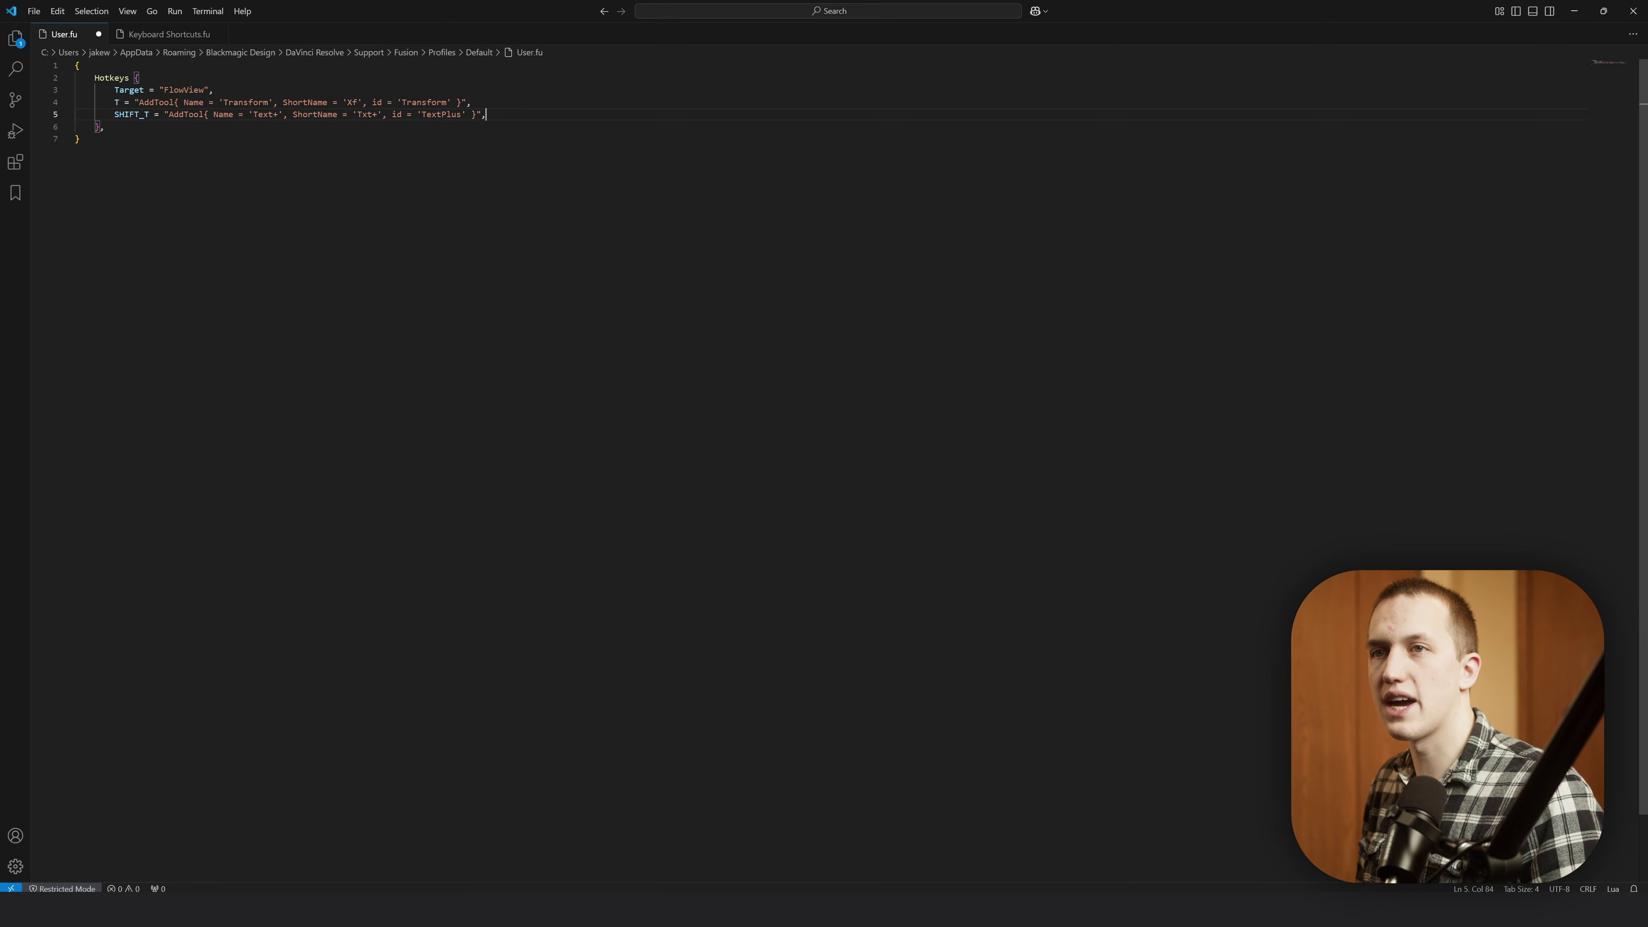
{"action": "key", "text": "ctrl+a"}
{"action": "key", "text": "ctrl+c"}
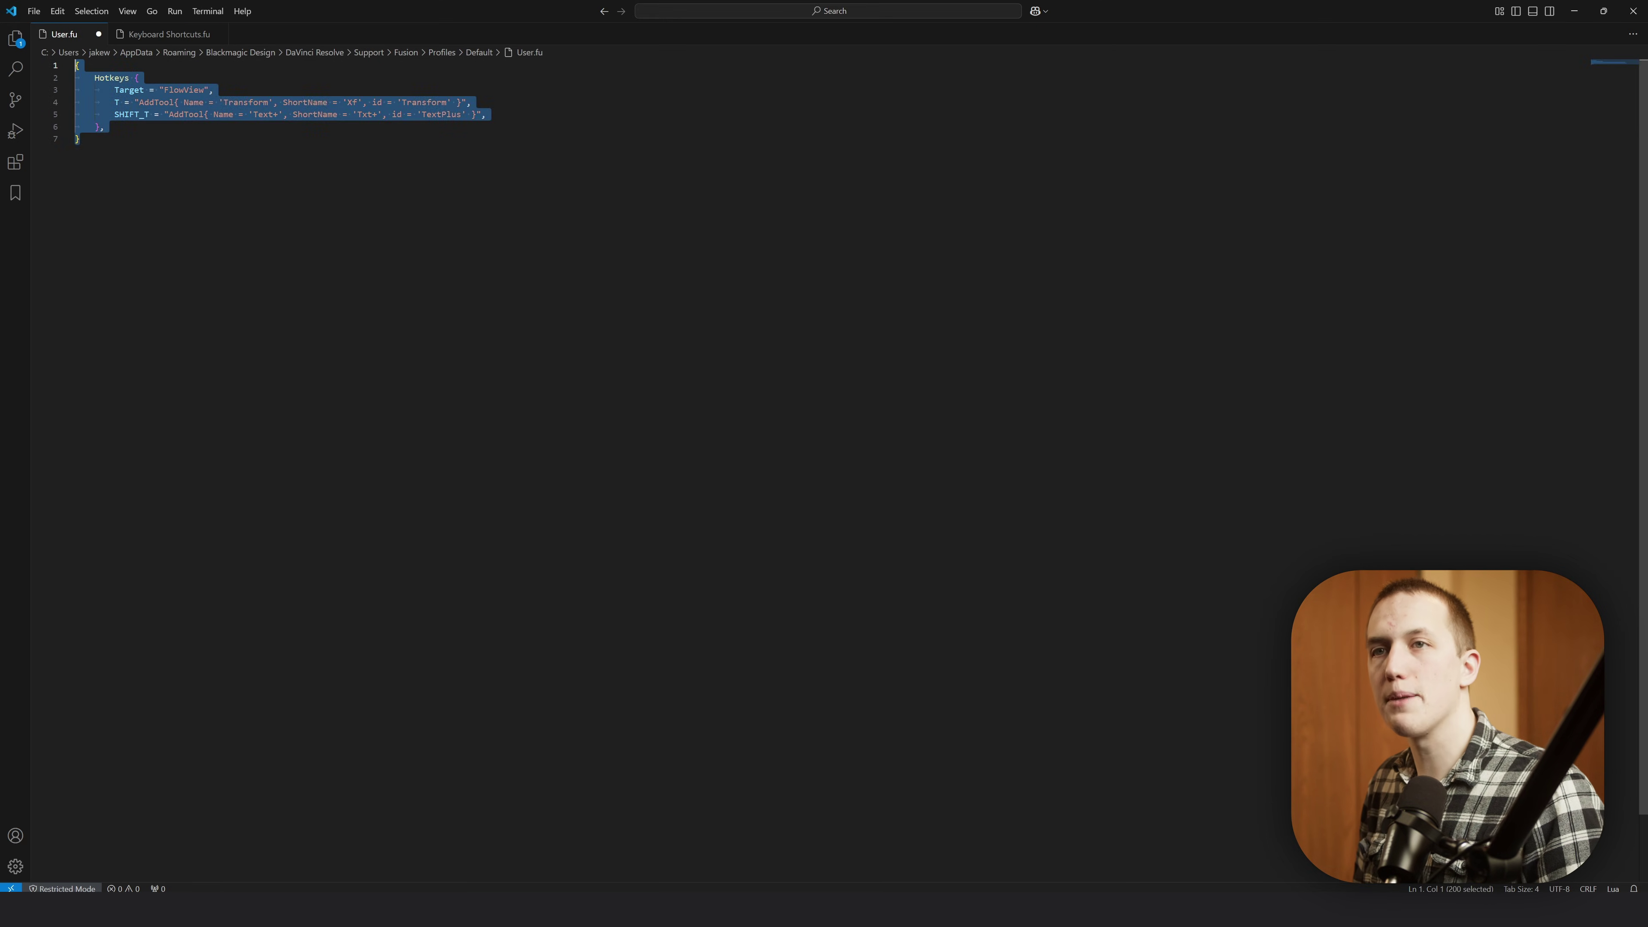
{"action": "left_click", "coordinate": [180, 33]}
{"action": "key", "text": "ctrl+v"}
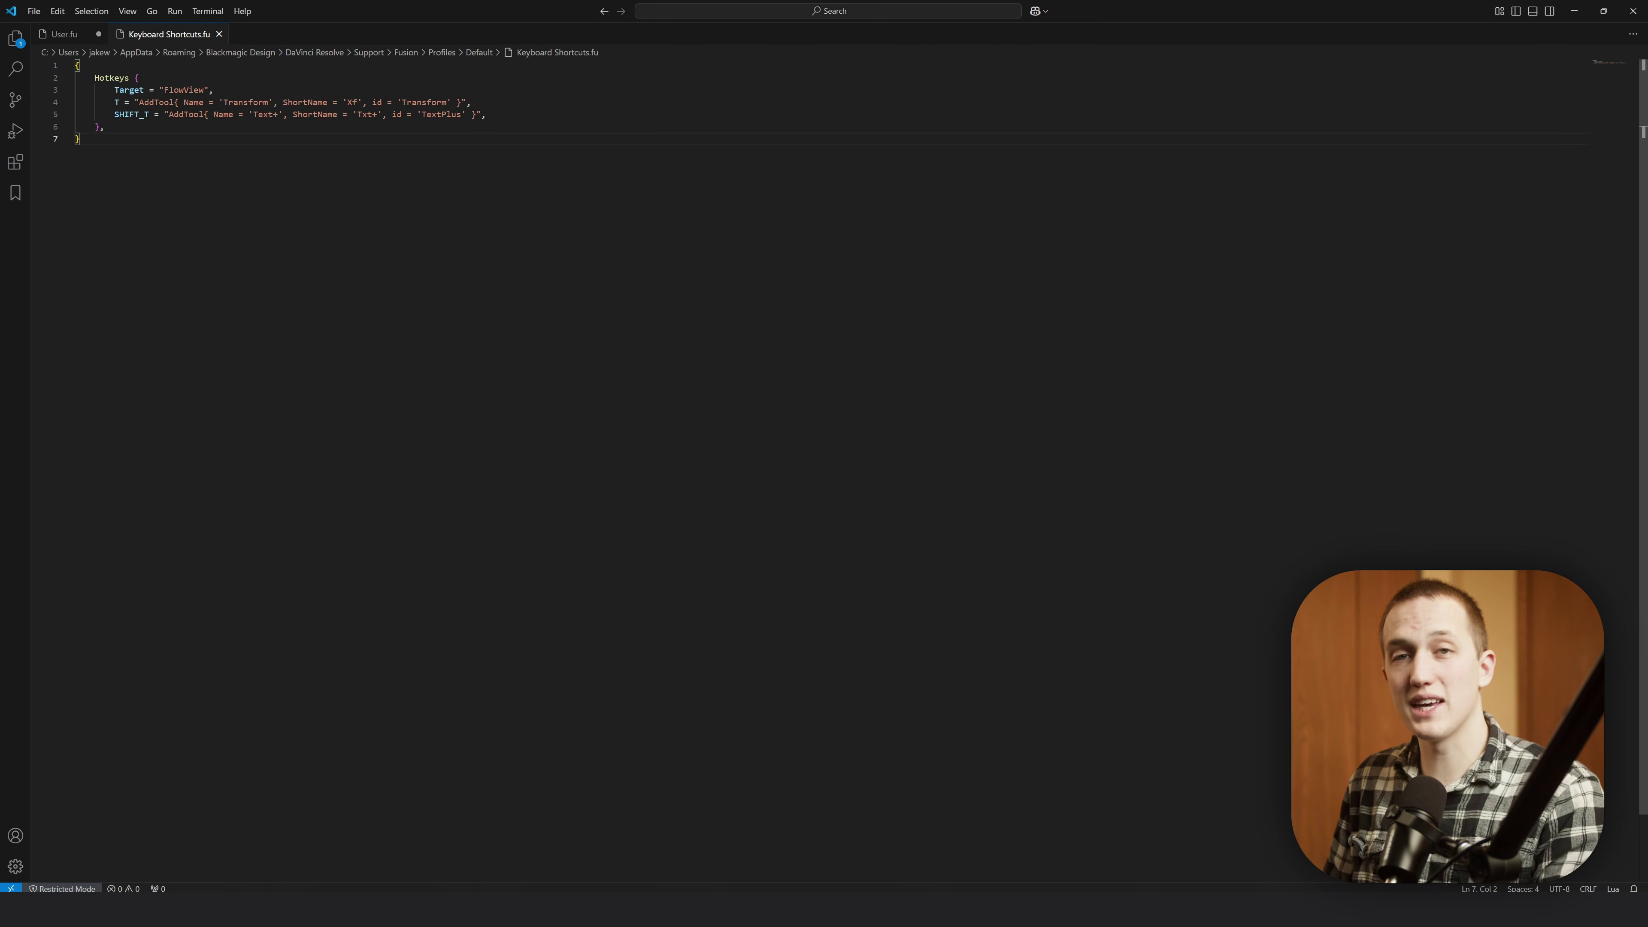
{"action": "left_click_drag", "start_coordinate": [486, 114], "coordinate": [74, 102]}
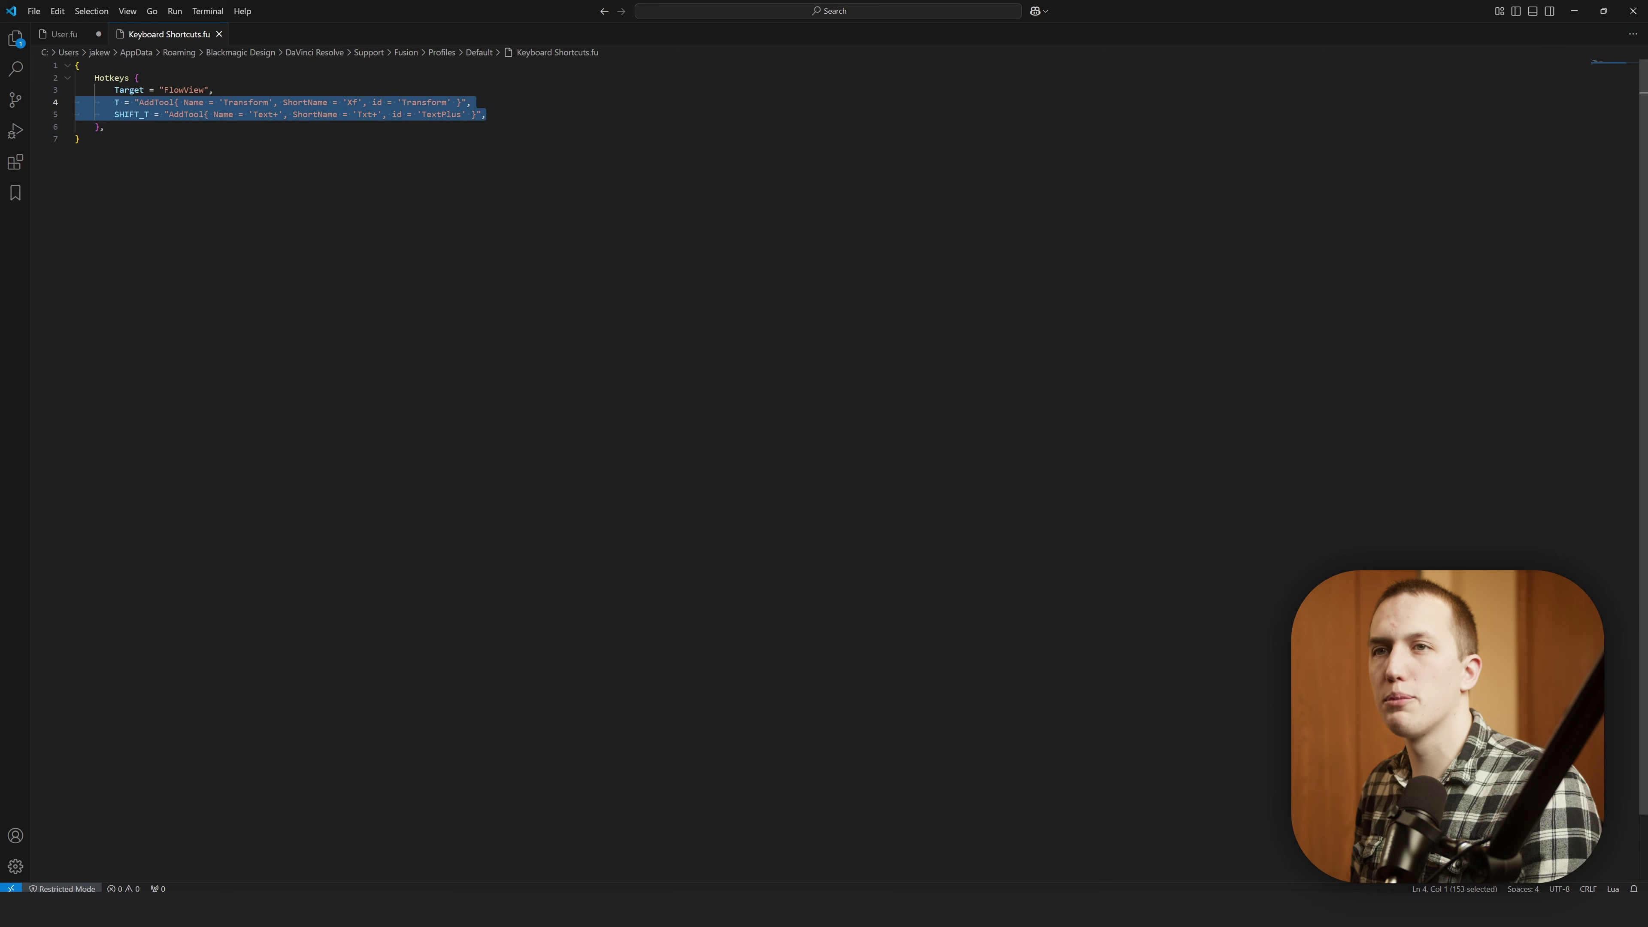
{"action": "key", "text": "alt+Tab"}
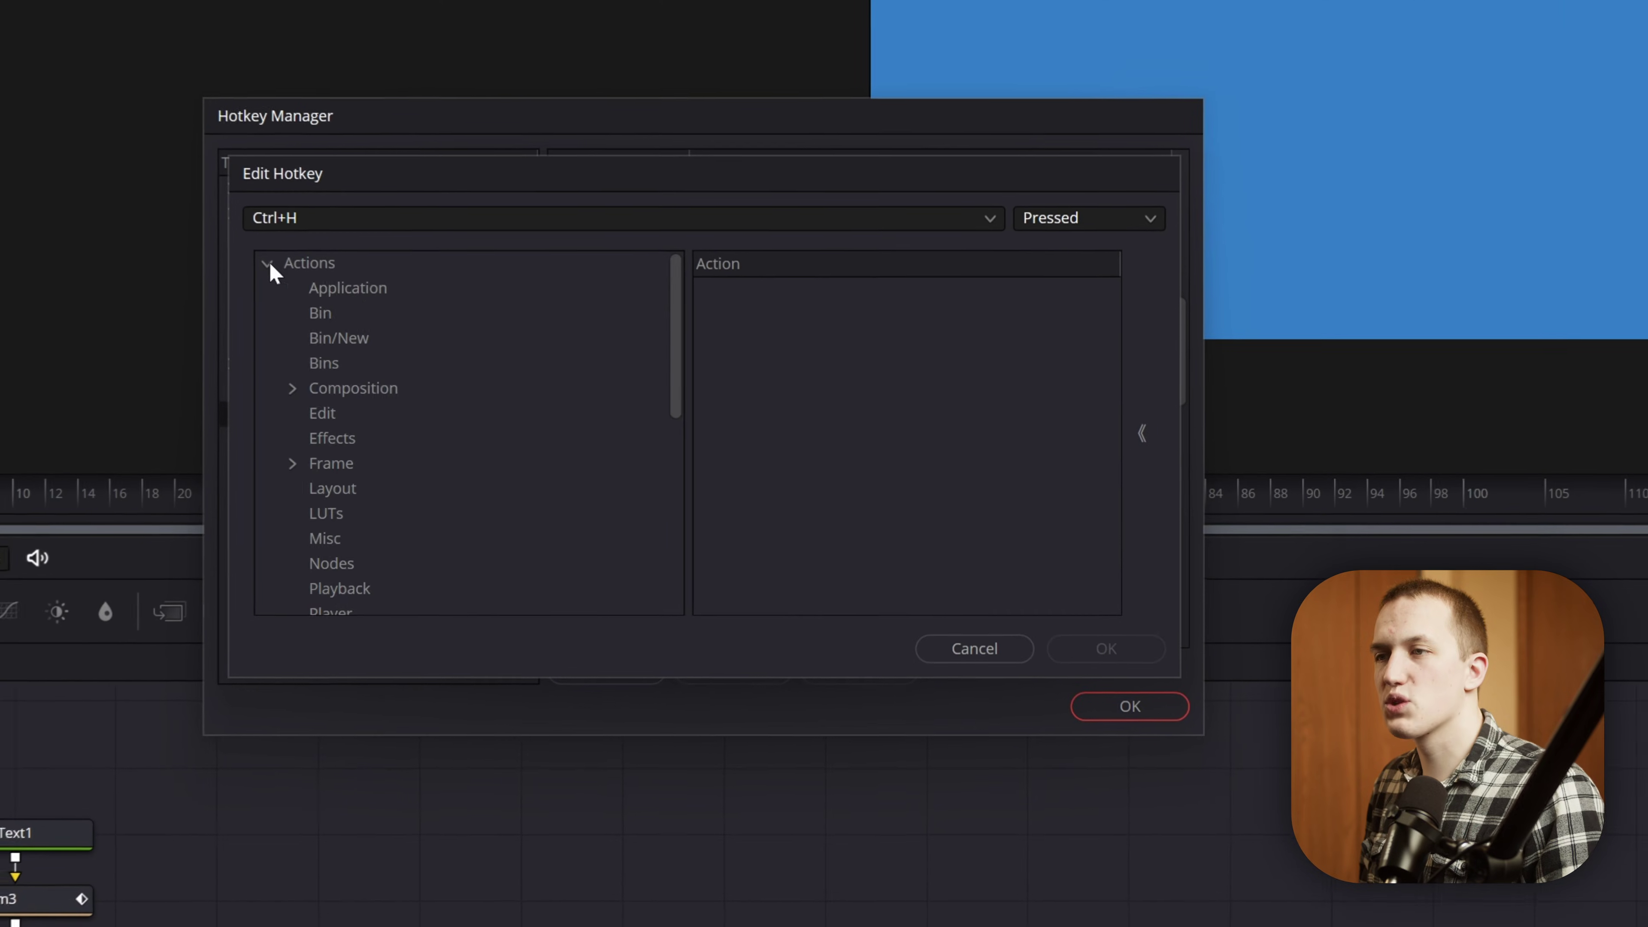
Assign the UI > Customize Hotkeys... action to the hotkey being edited
{"action": "scroll", "coordinate": [675, 393], "scroll_direction": "down", "scroll_amount": 3}
{"action": "scroll", "coordinate": [412, 323], "scroll_direction": "down", "scroll_amount": 2}
{"action": "left_click", "coordinate": [309, 487]}
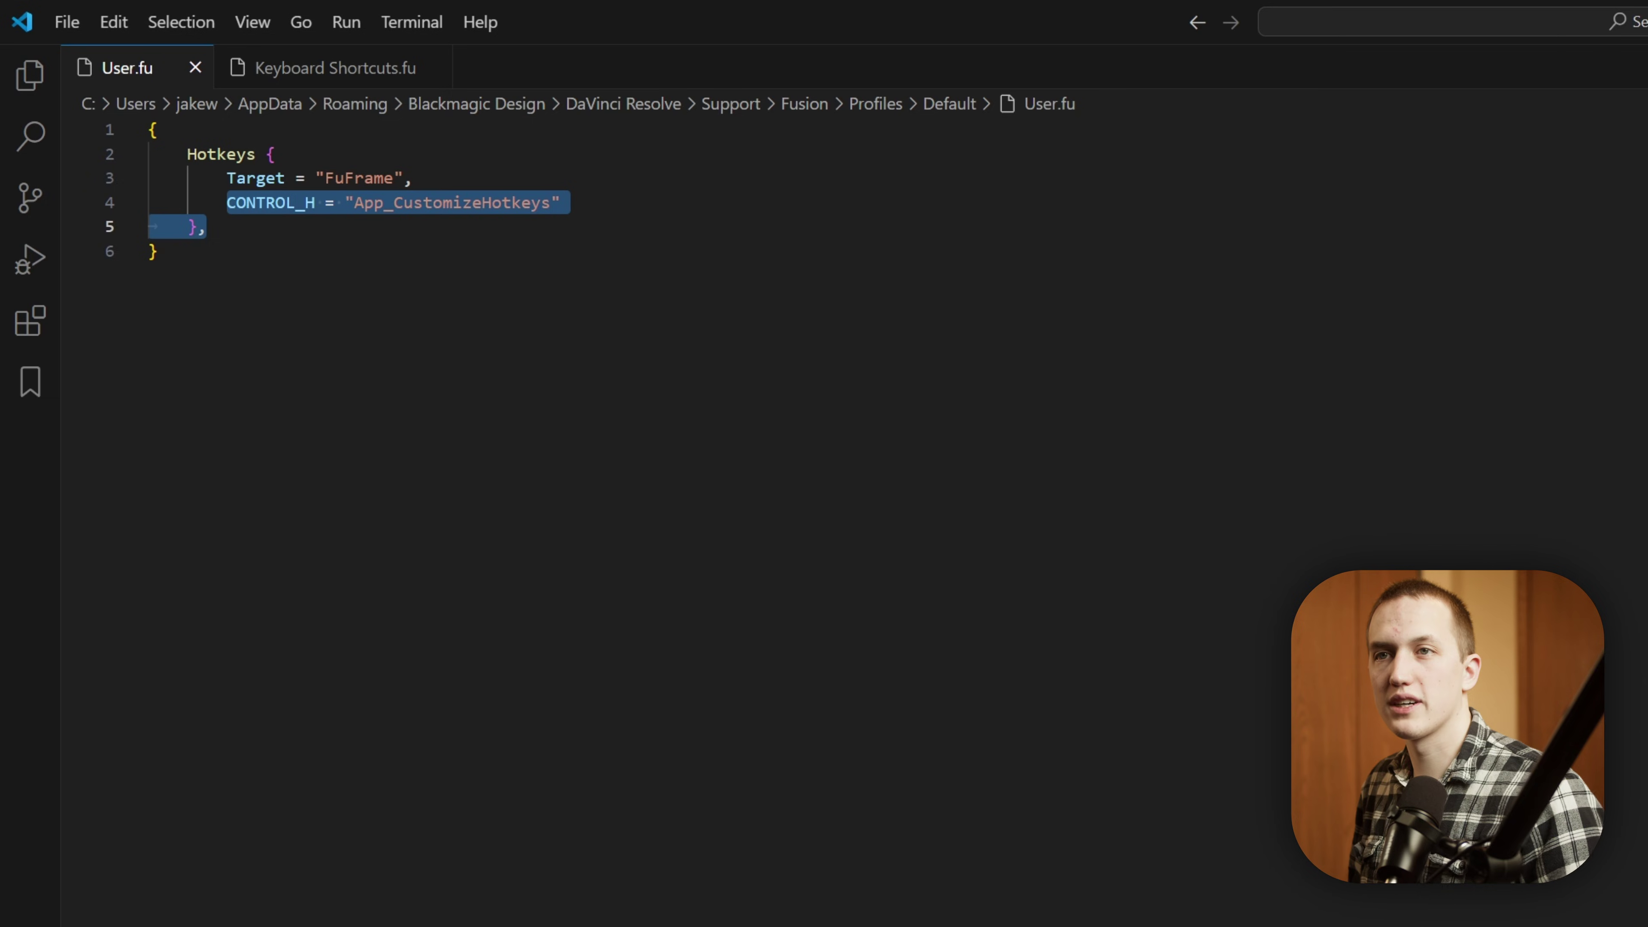
Copy User.fu's FuFrame Hotkeys block into Keyboard Shortcuts.fu after line 6 and save it
{"action": "key", "text": "Right"}
{"action": "key", "text": "shift+Up"}
{"action": "key", "text": "shift+Up"}
{"action": "key", "text": "shift+Up"}
{"action": "key", "text": "shift+Up"}
{"action": "key", "text": "ctrl+c"}
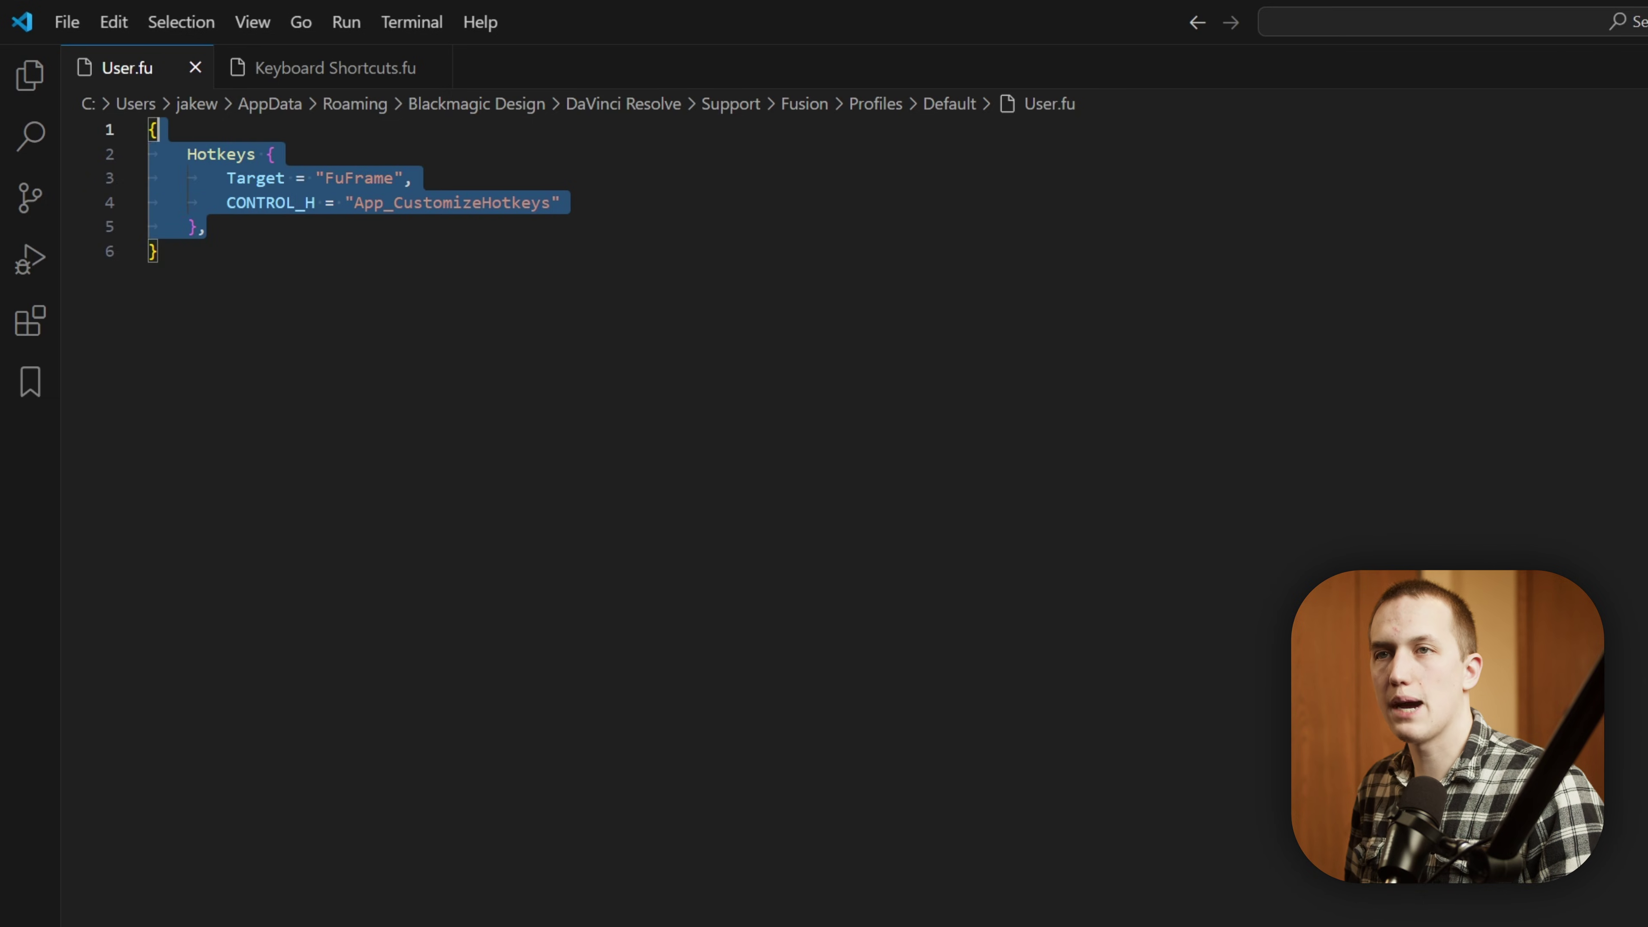
{"action": "key", "text": "ctrl+Tab"}
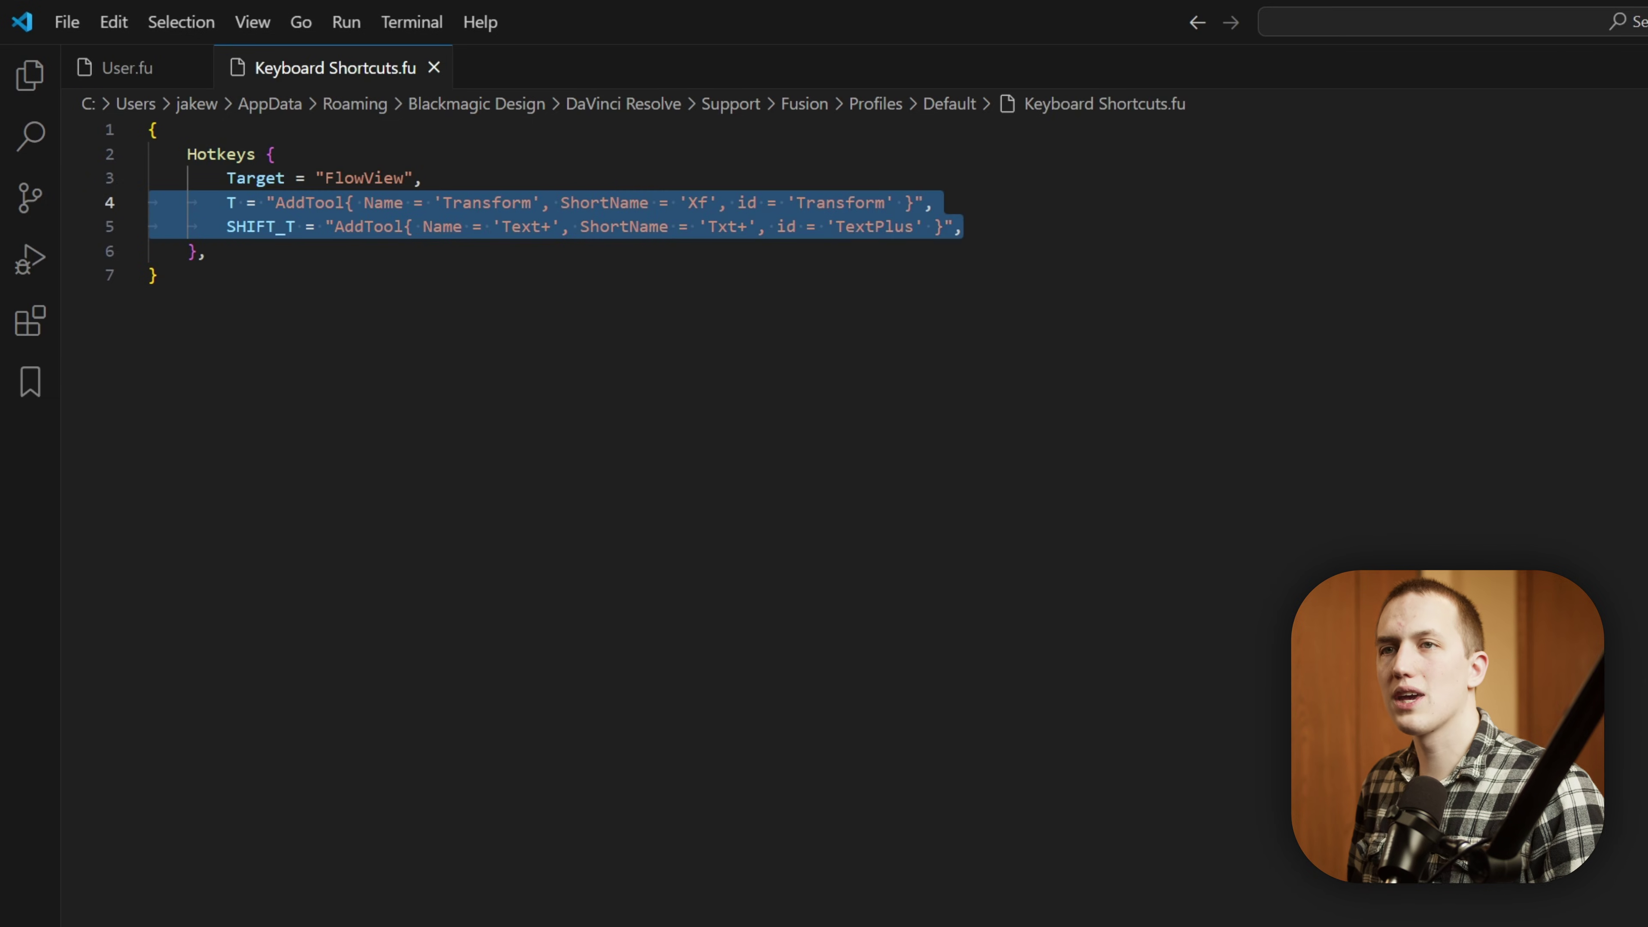
{"action": "left_click", "coordinate": [206, 252]}
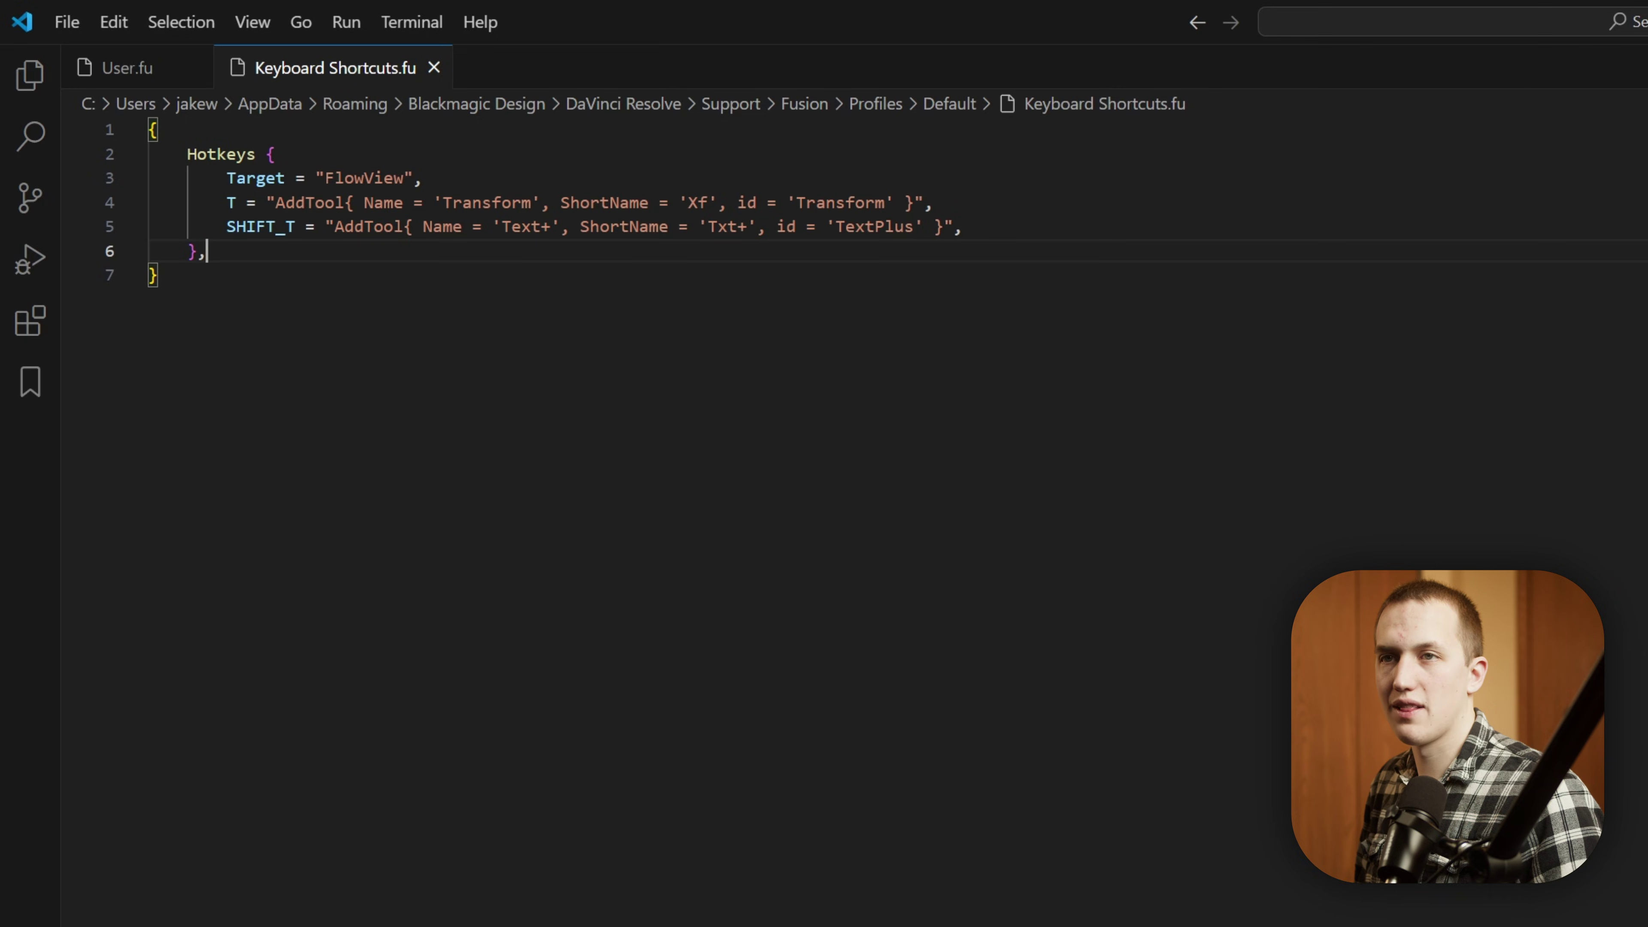
{"action": "key", "text": "ctrl+v"}
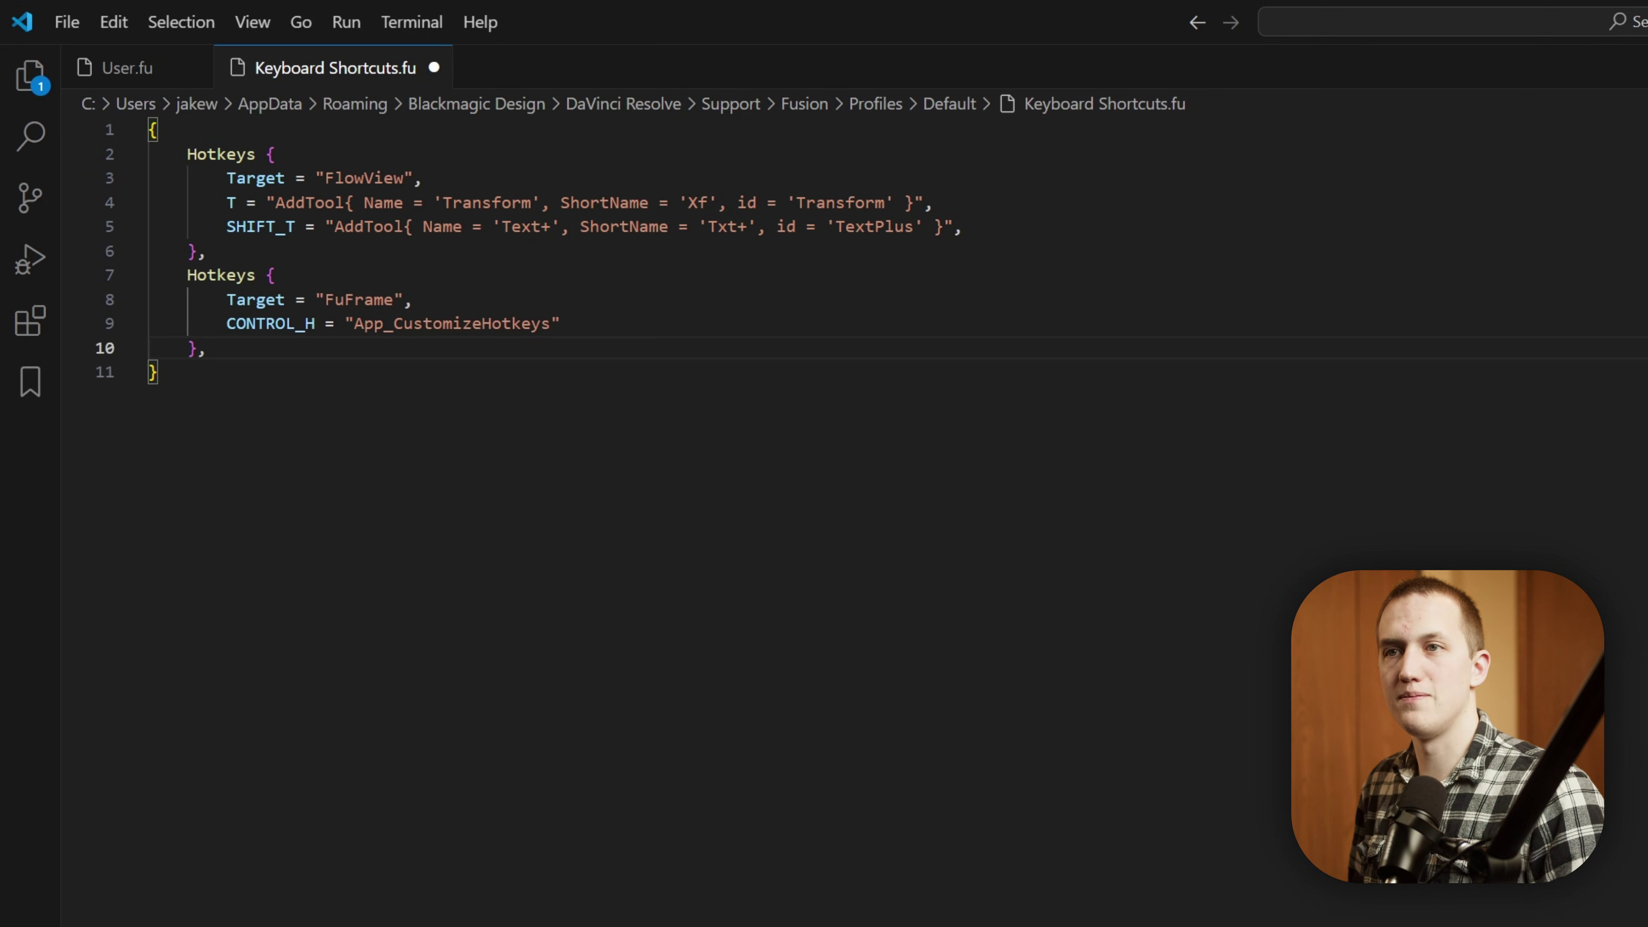
{"action": "left_click_drag", "start_coordinate": [423, 178], "coordinate": [148, 153]}
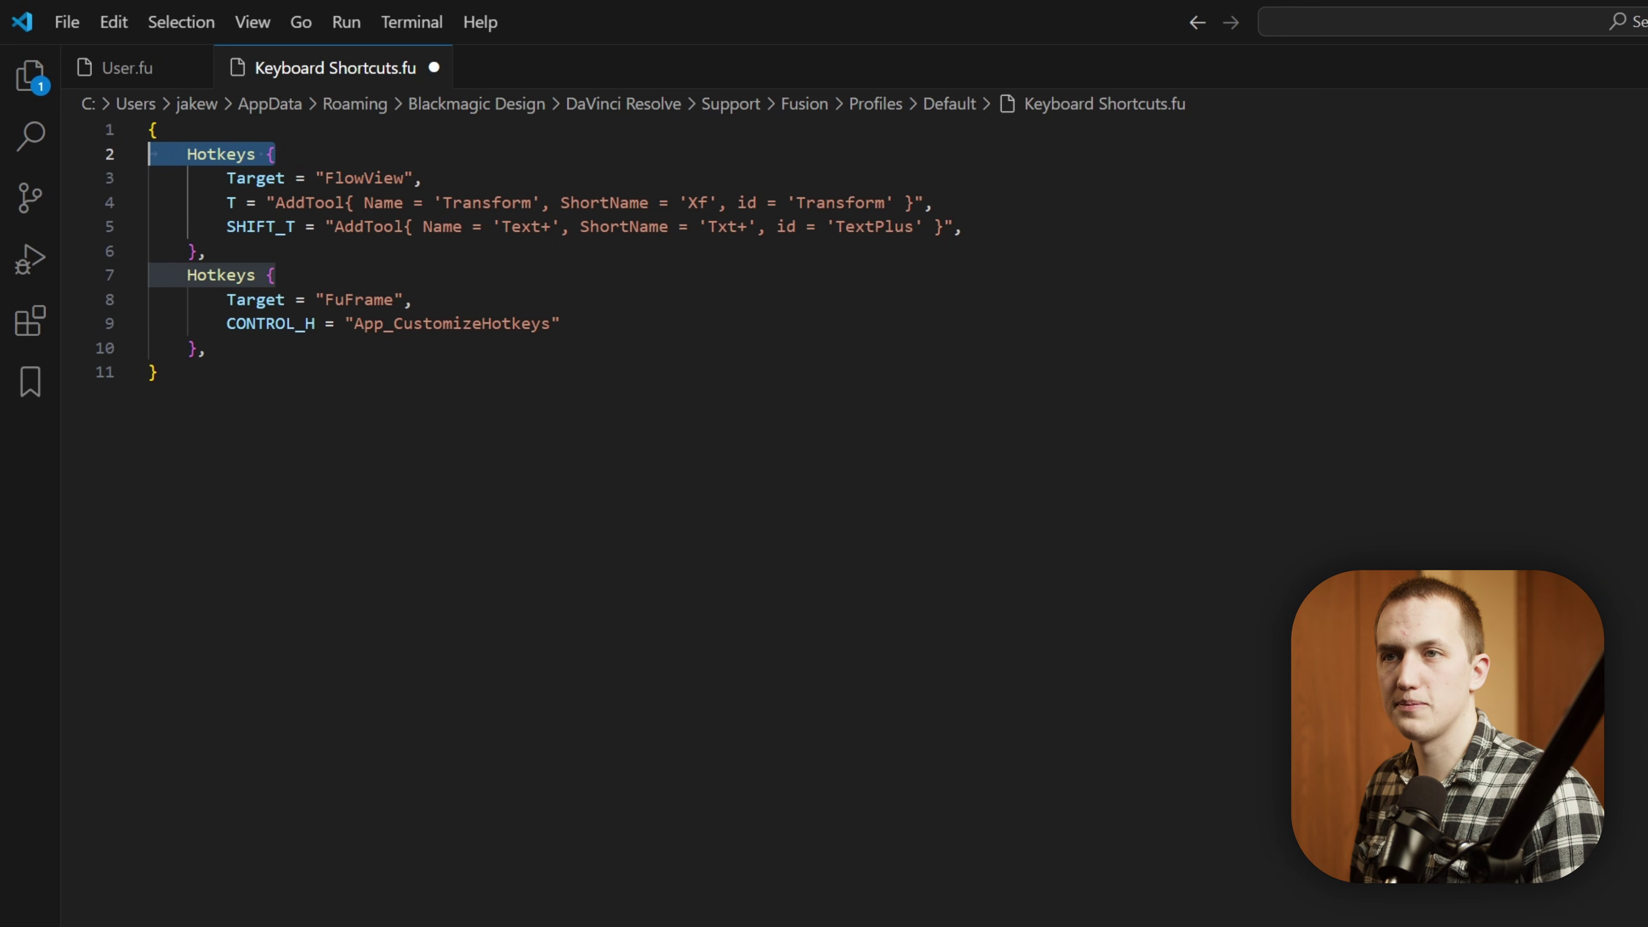
{"action": "left_click", "coordinate": [276, 274]}
{"action": "key", "text": "ctrl+s"}
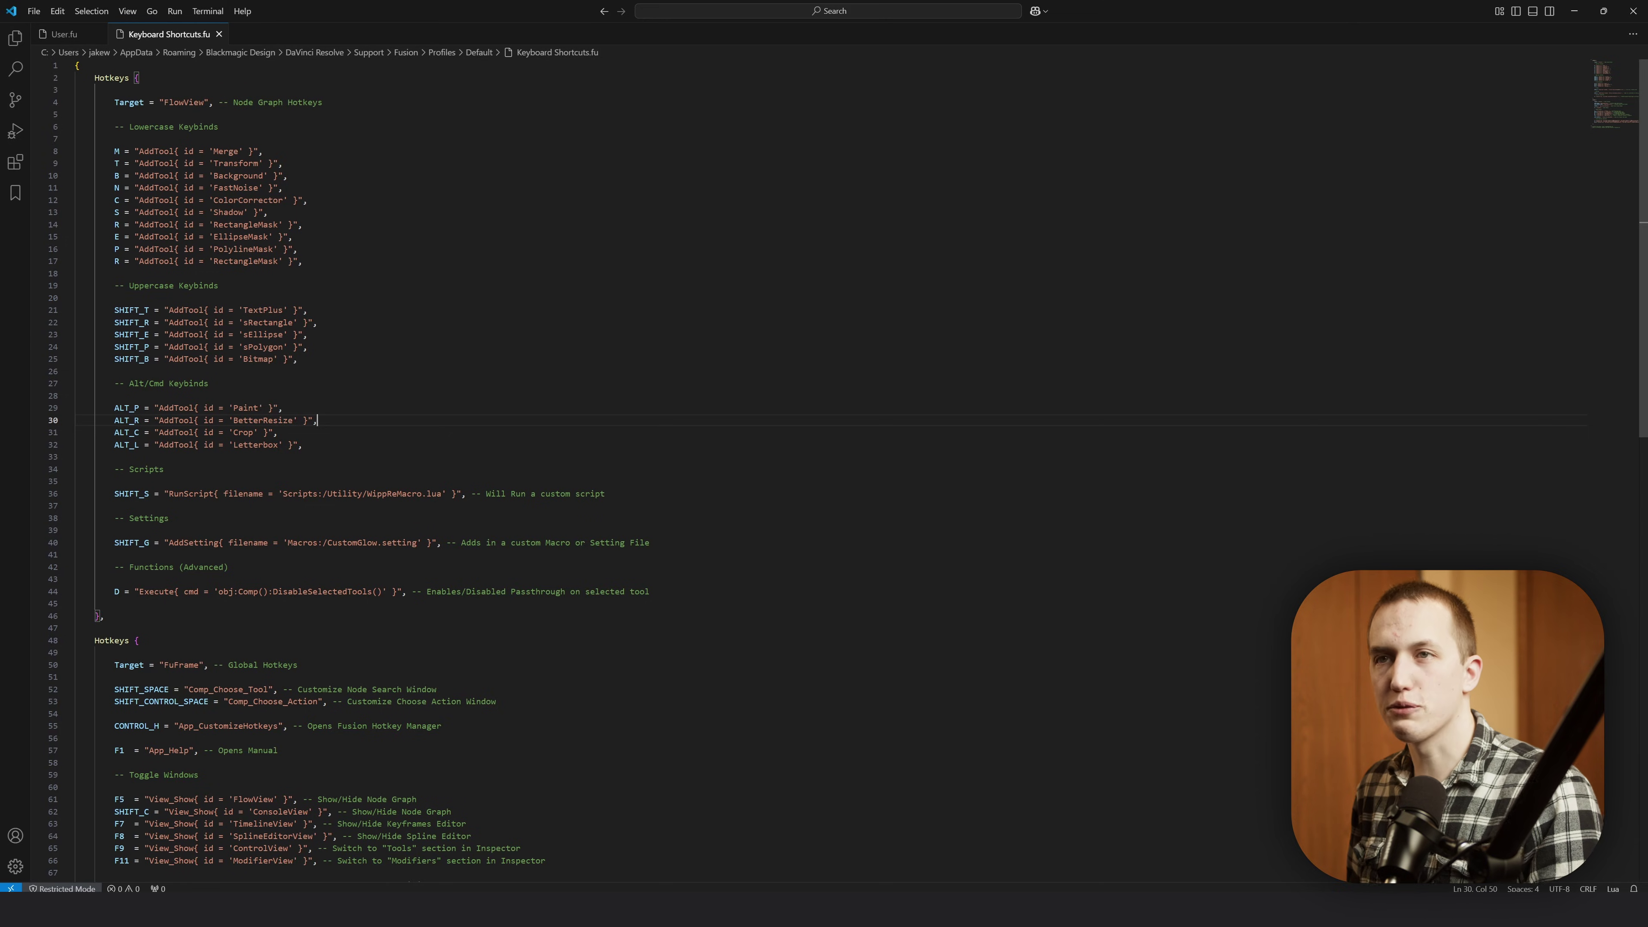
Highlight the FlowView node-graph hotkey block, then the FuFrame global hotkey block
{"action": "left_click_drag", "start_coordinate": [104, 616], "coordinate": [58, 69]}
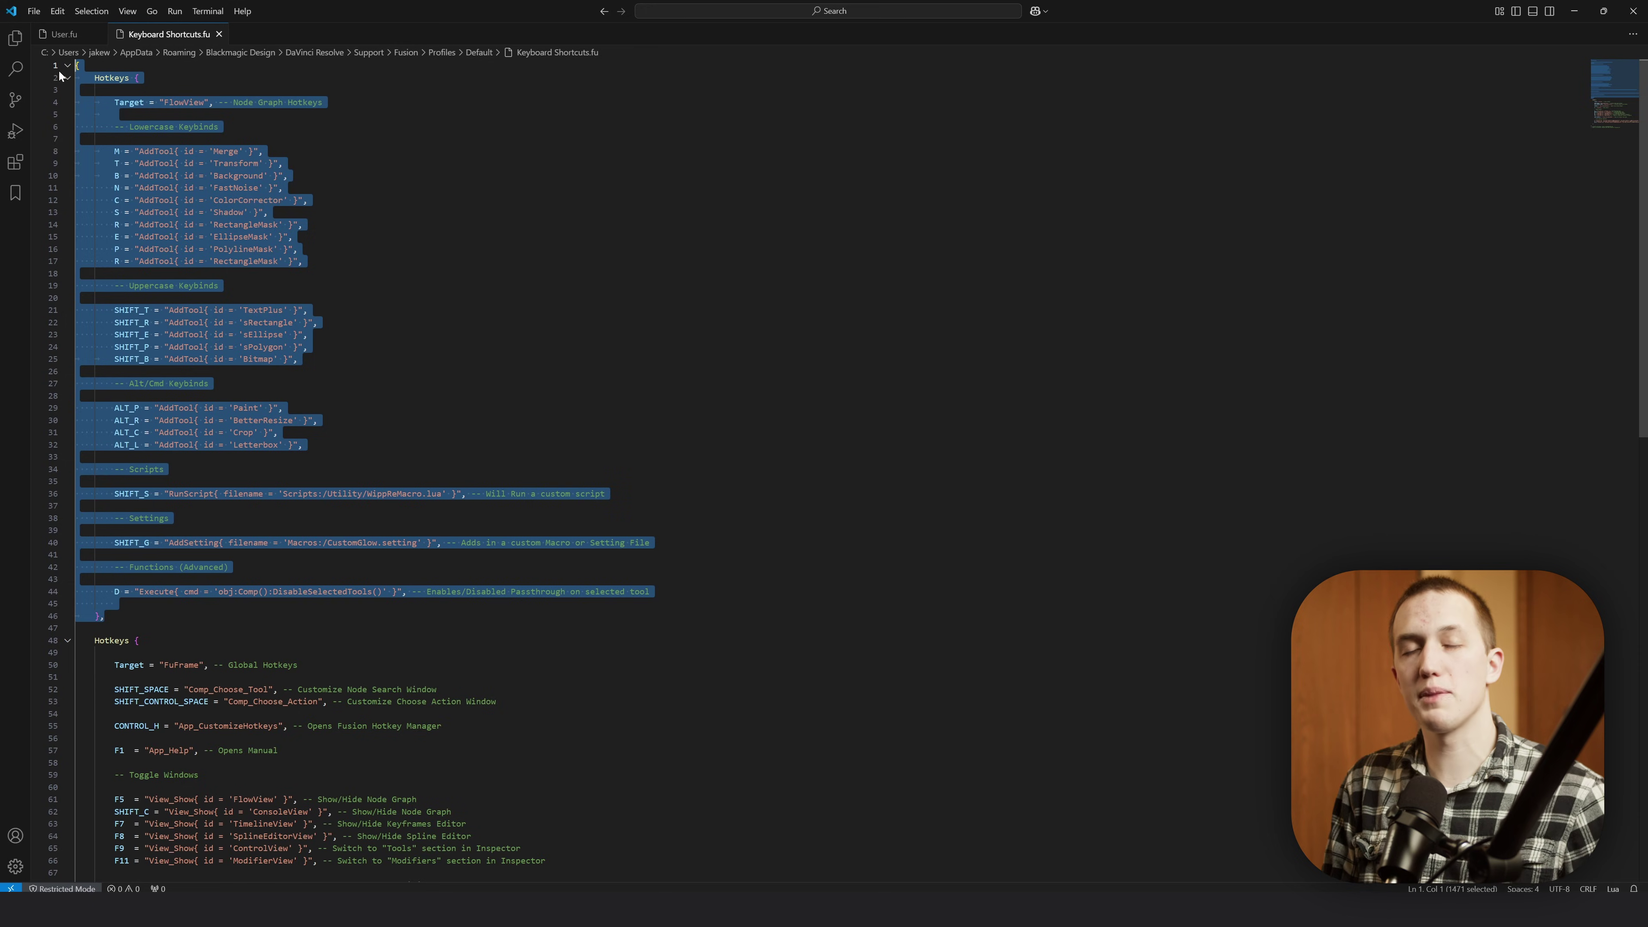
{"action": "scroll", "coordinate": [778, 480], "scroll_direction": "down", "scroll_amount": 5}
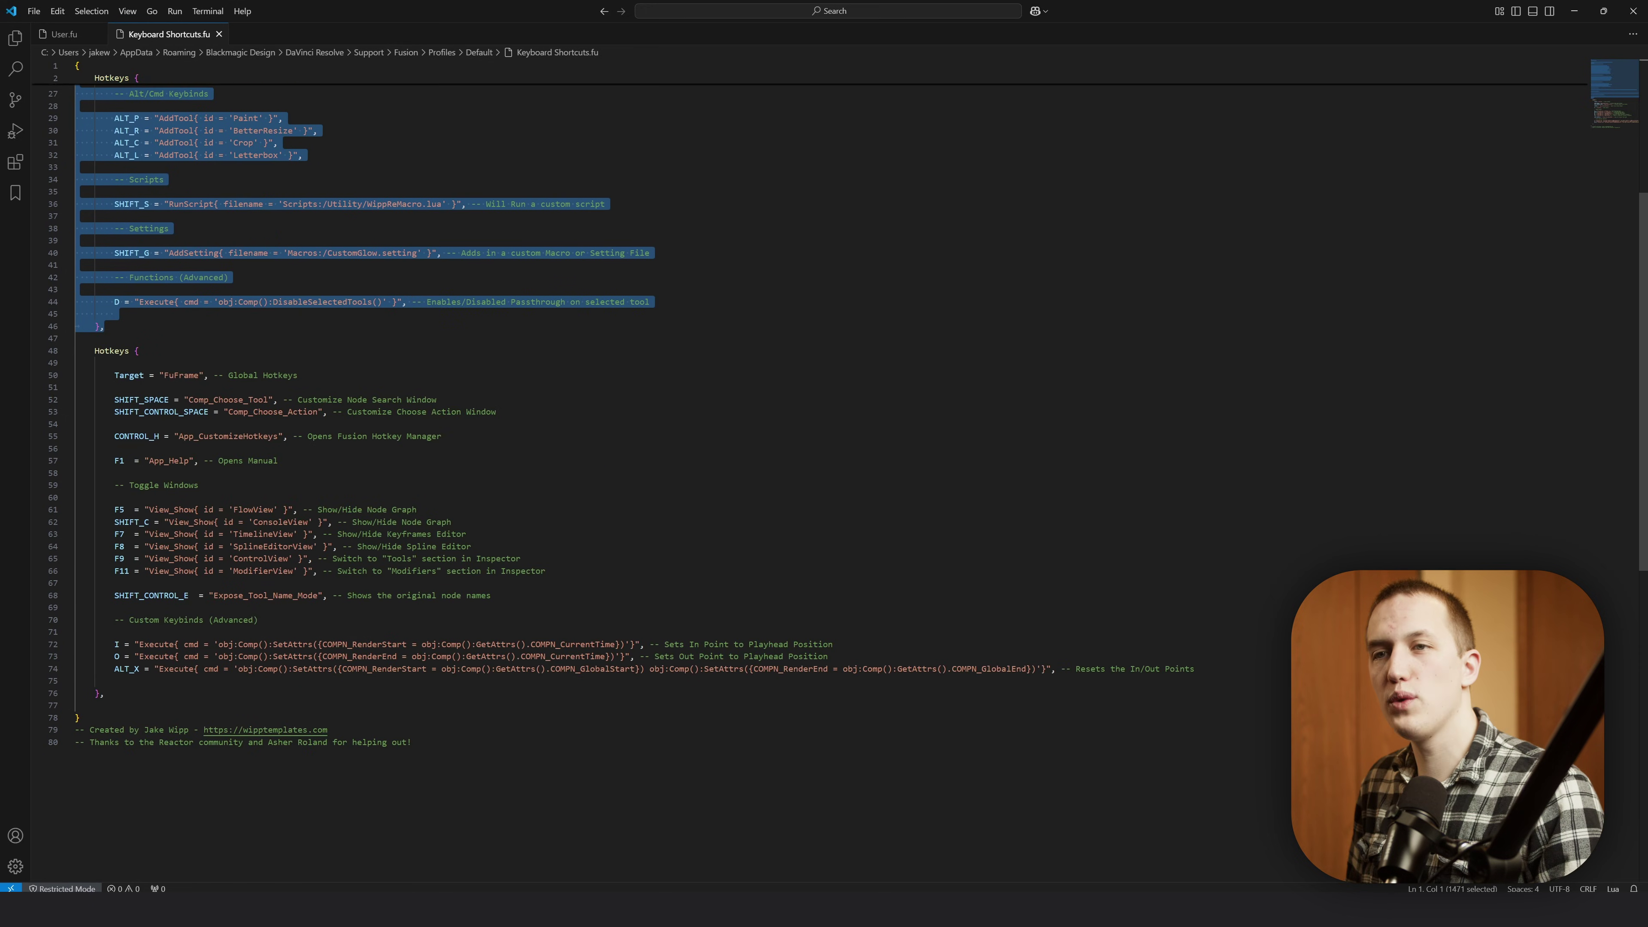
{"action": "left_click_drag", "start_coordinate": [76, 338], "coordinate": [411, 742]}
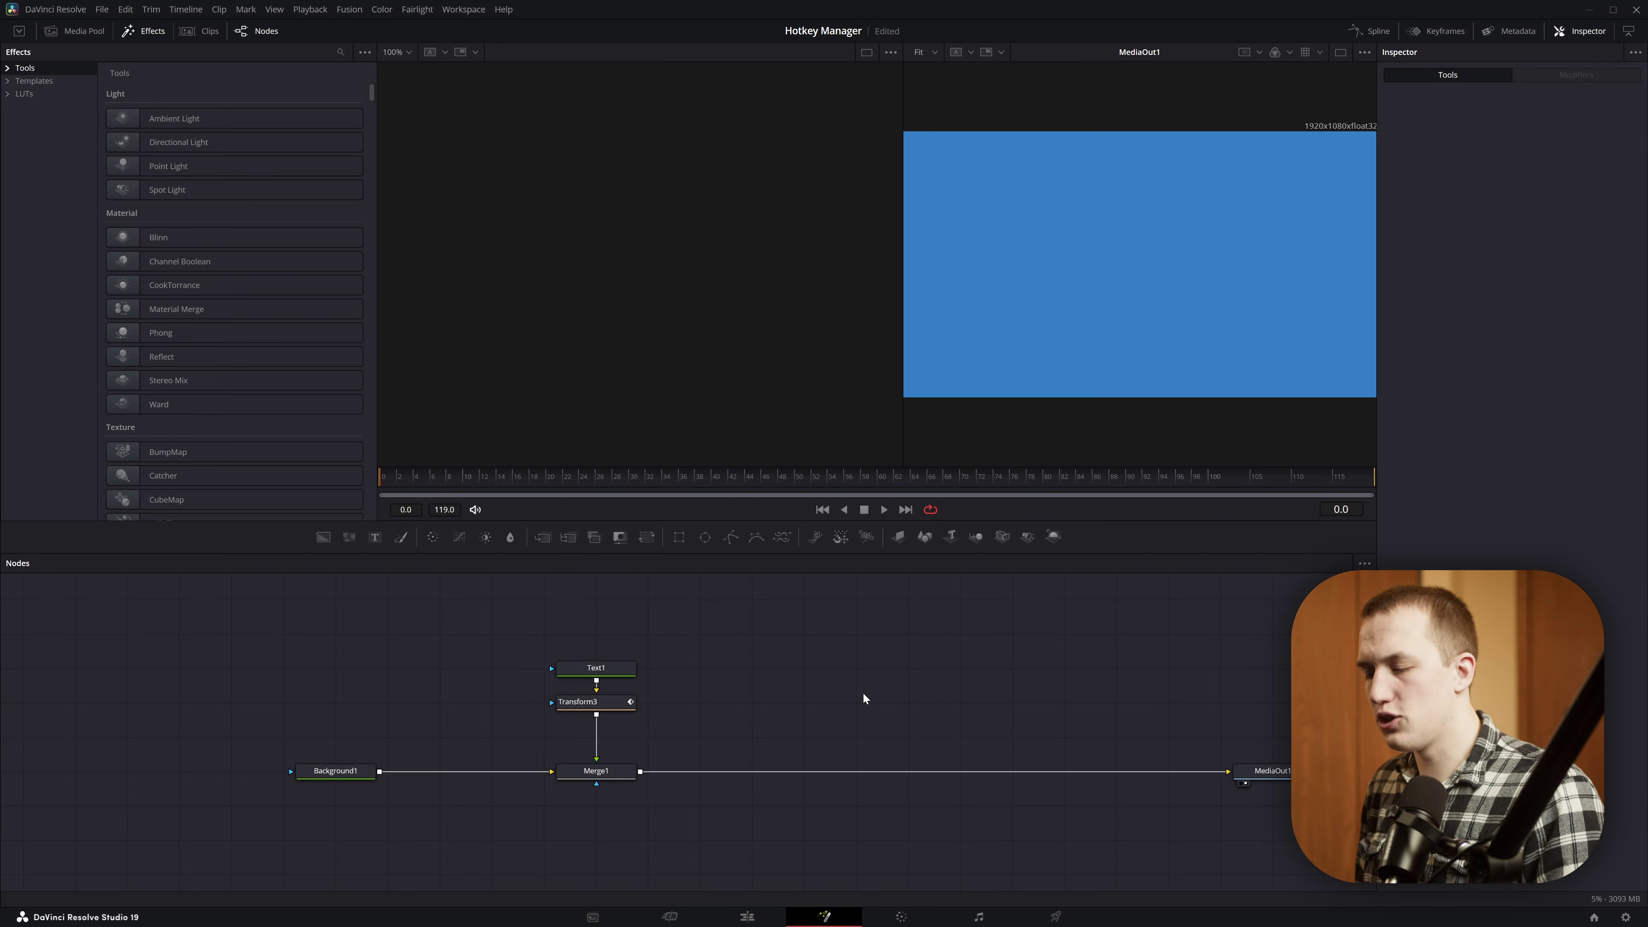
Add Background, Transform, Merge, ColorCorrector and FastNoise nodes with the B, T, M, C, N hotkeys
{"action": "key", "text": "b"}
{"action": "key", "text": "t"}
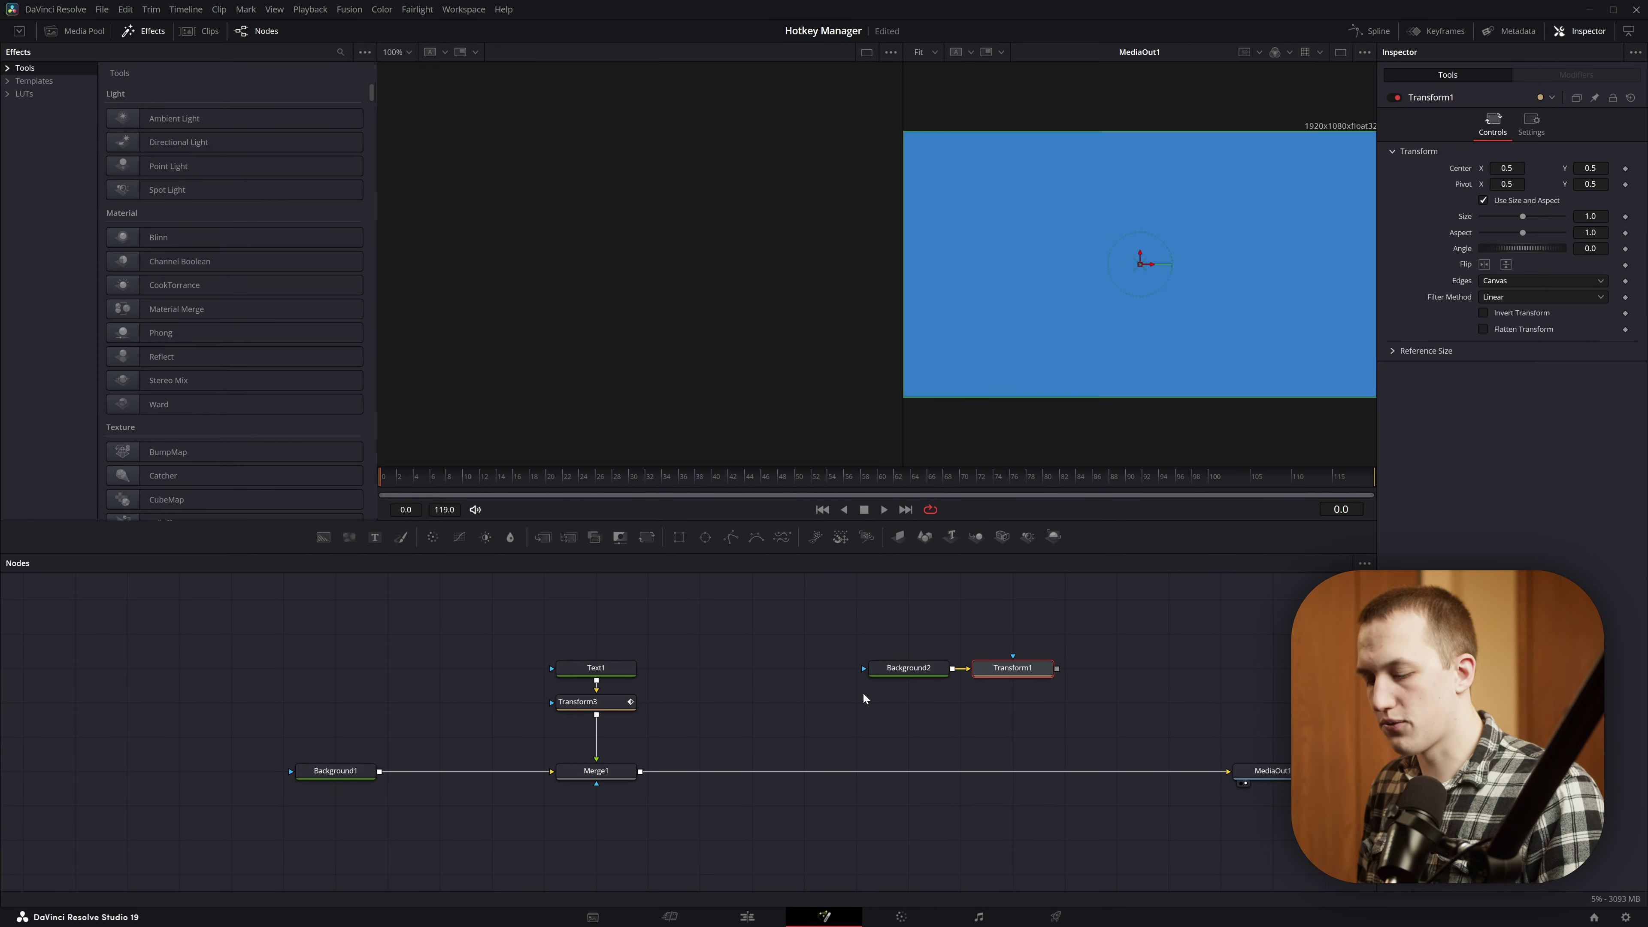
{"action": "key", "text": "m"}
{"action": "key", "text": "c"}
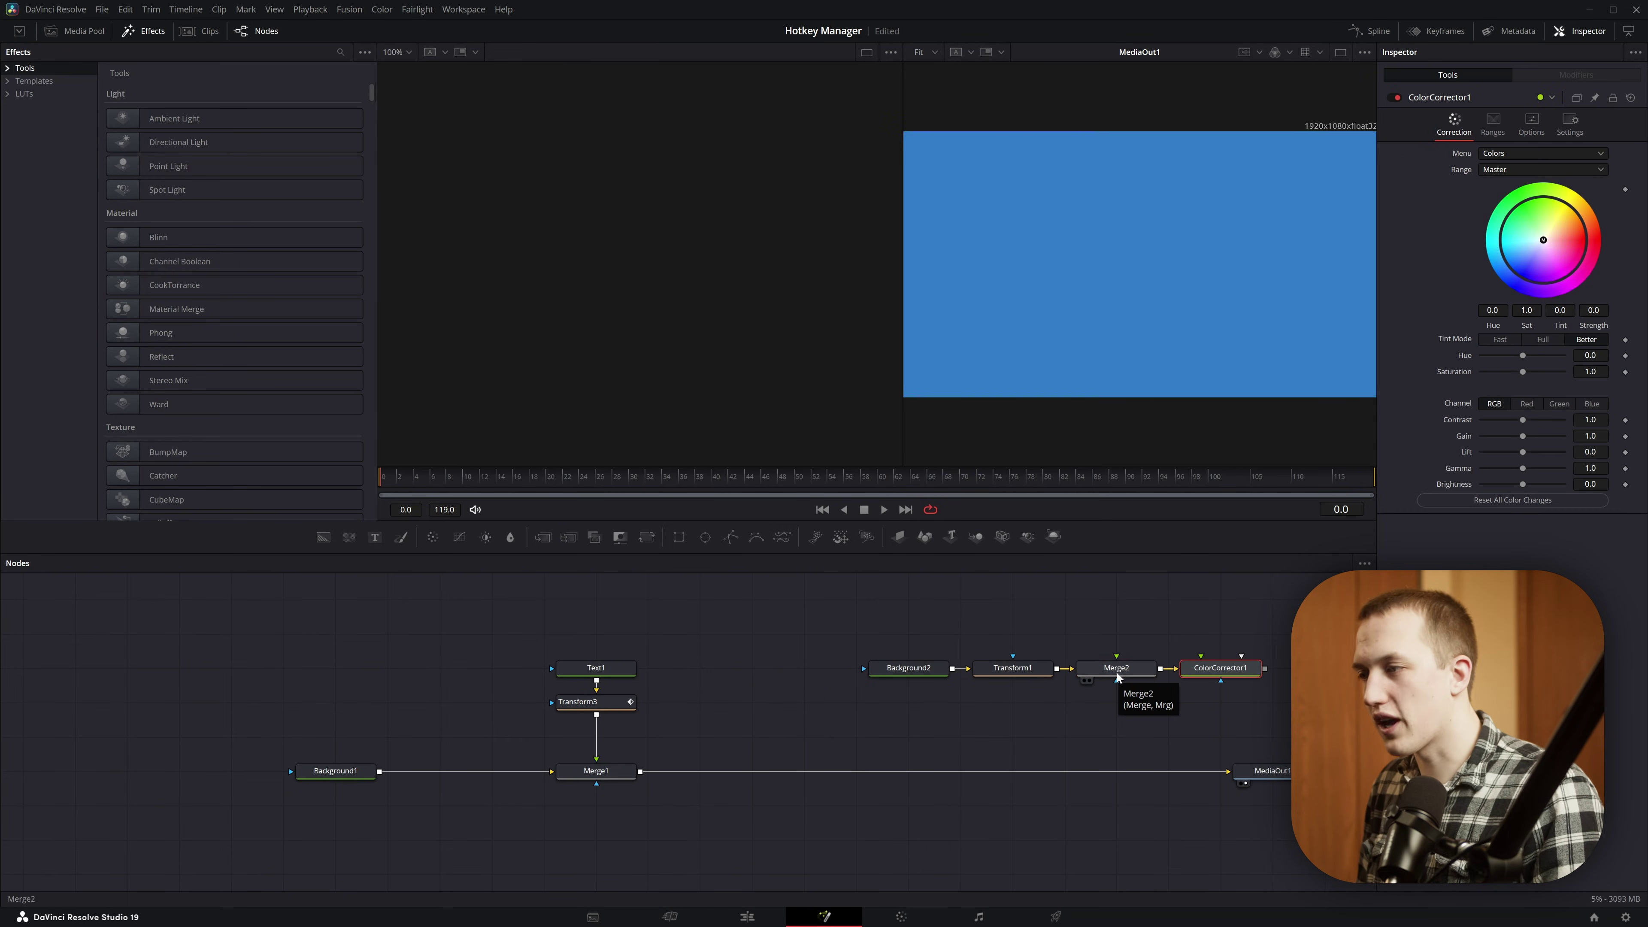
{"action": "key", "text": "n"}
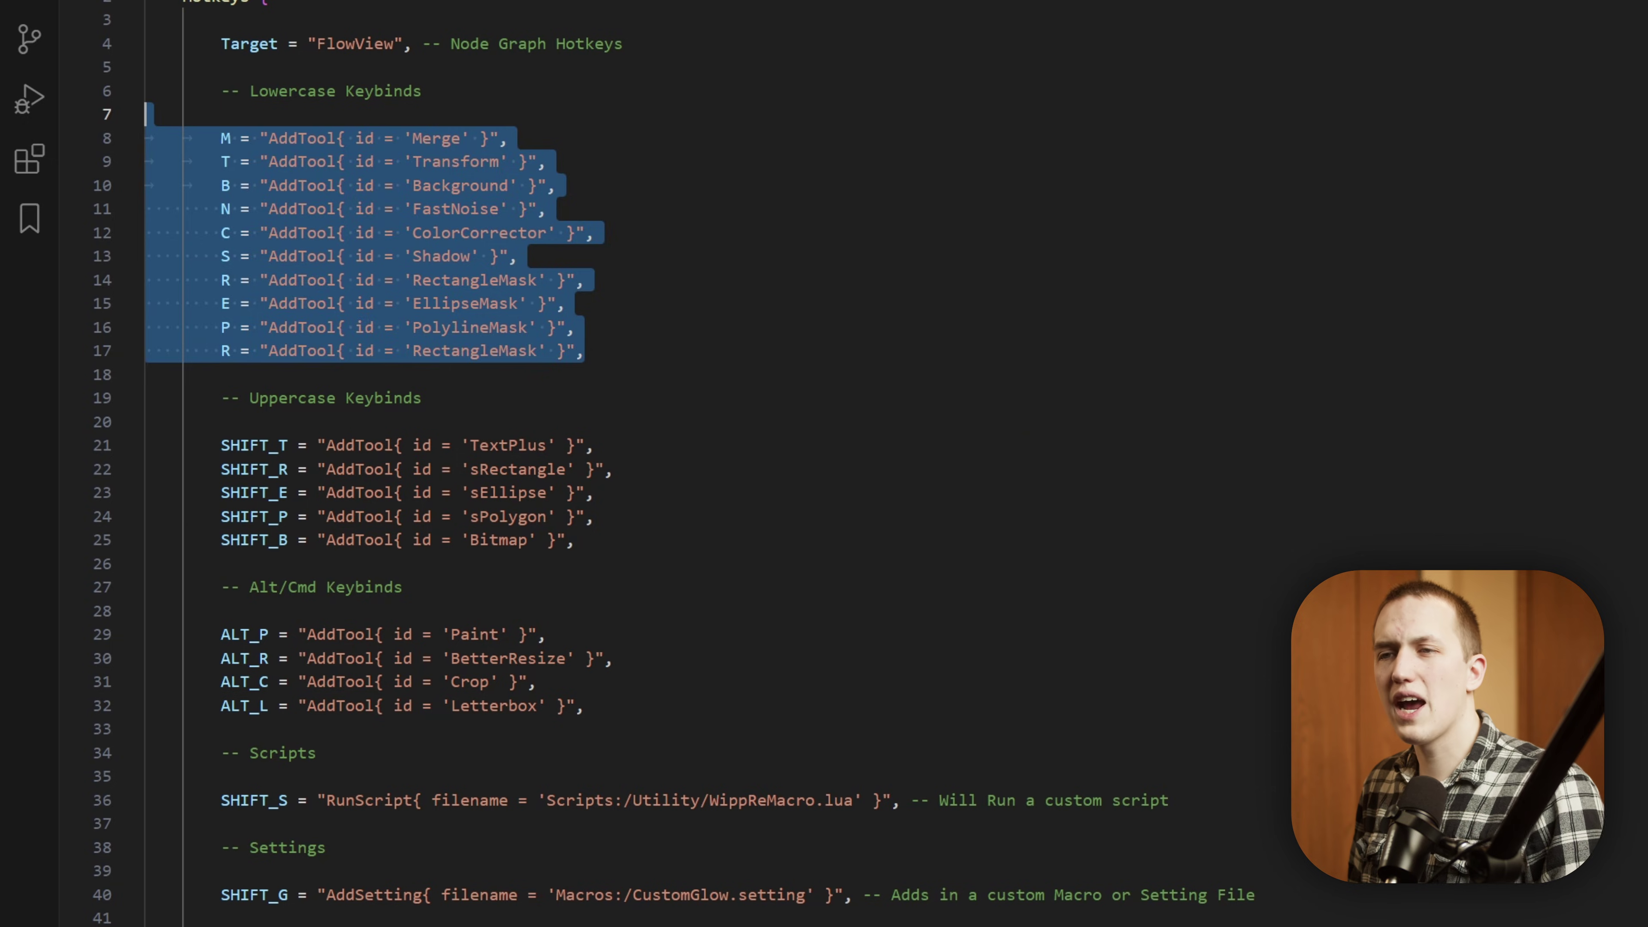
Highlight the lowercase keybind lines, then add a Transform node and a merged Text+ node
{"action": "left_click_drag", "start_coordinate": [575, 540], "coordinate": [147, 422]}
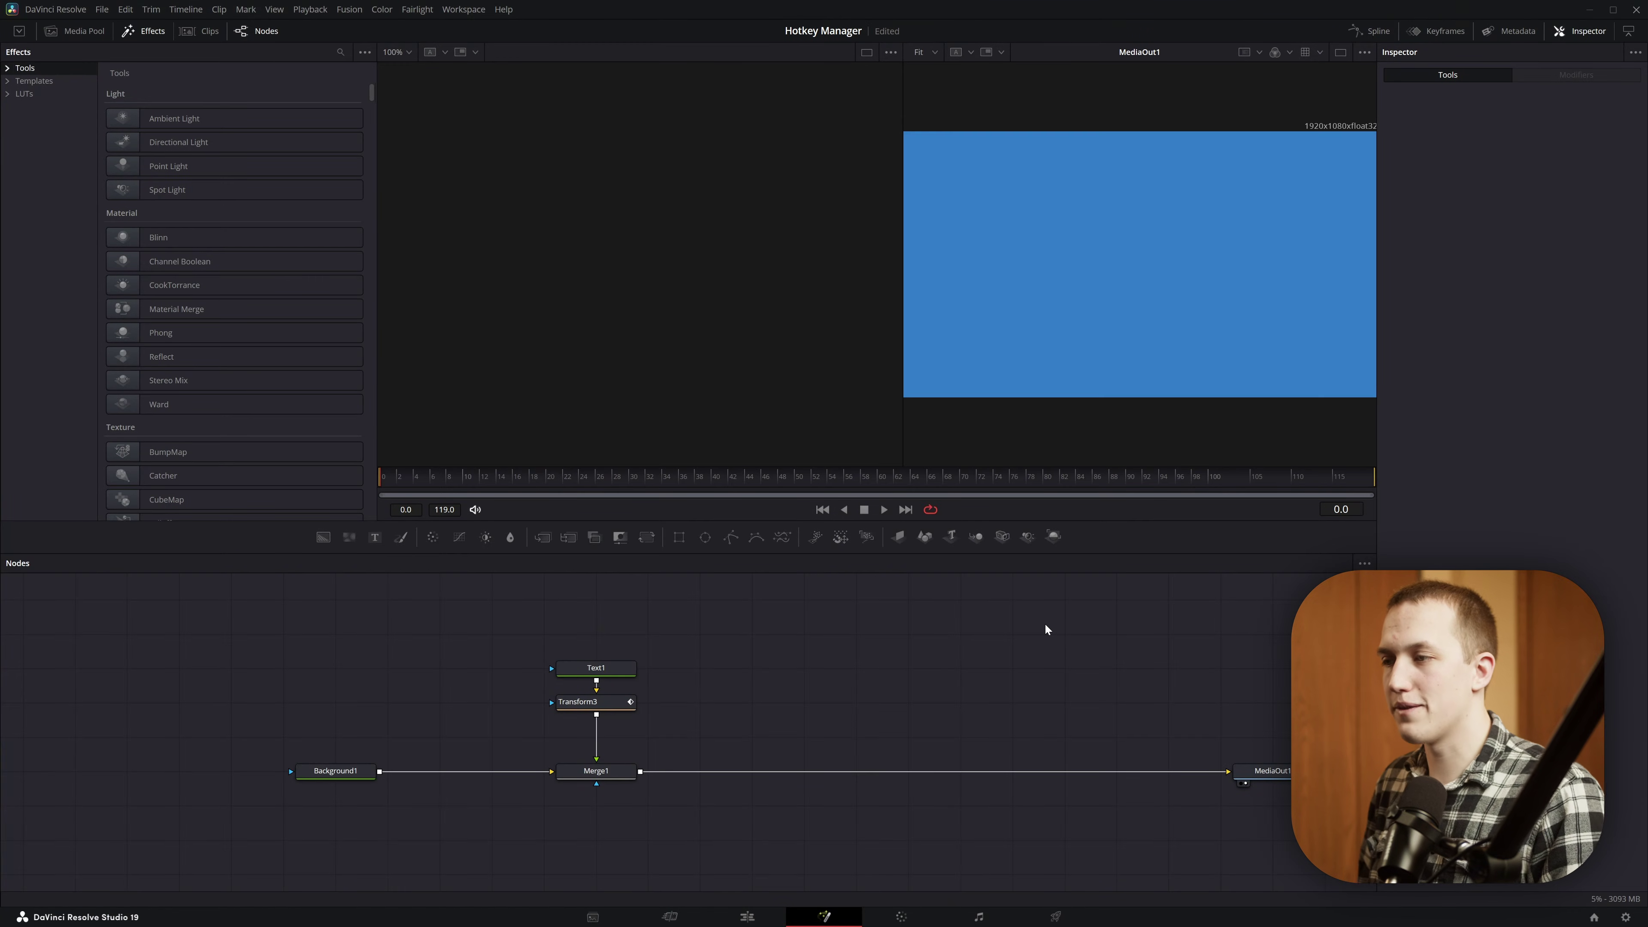
{"action": "key", "text": "t"}
{"action": "key", "text": "m"}
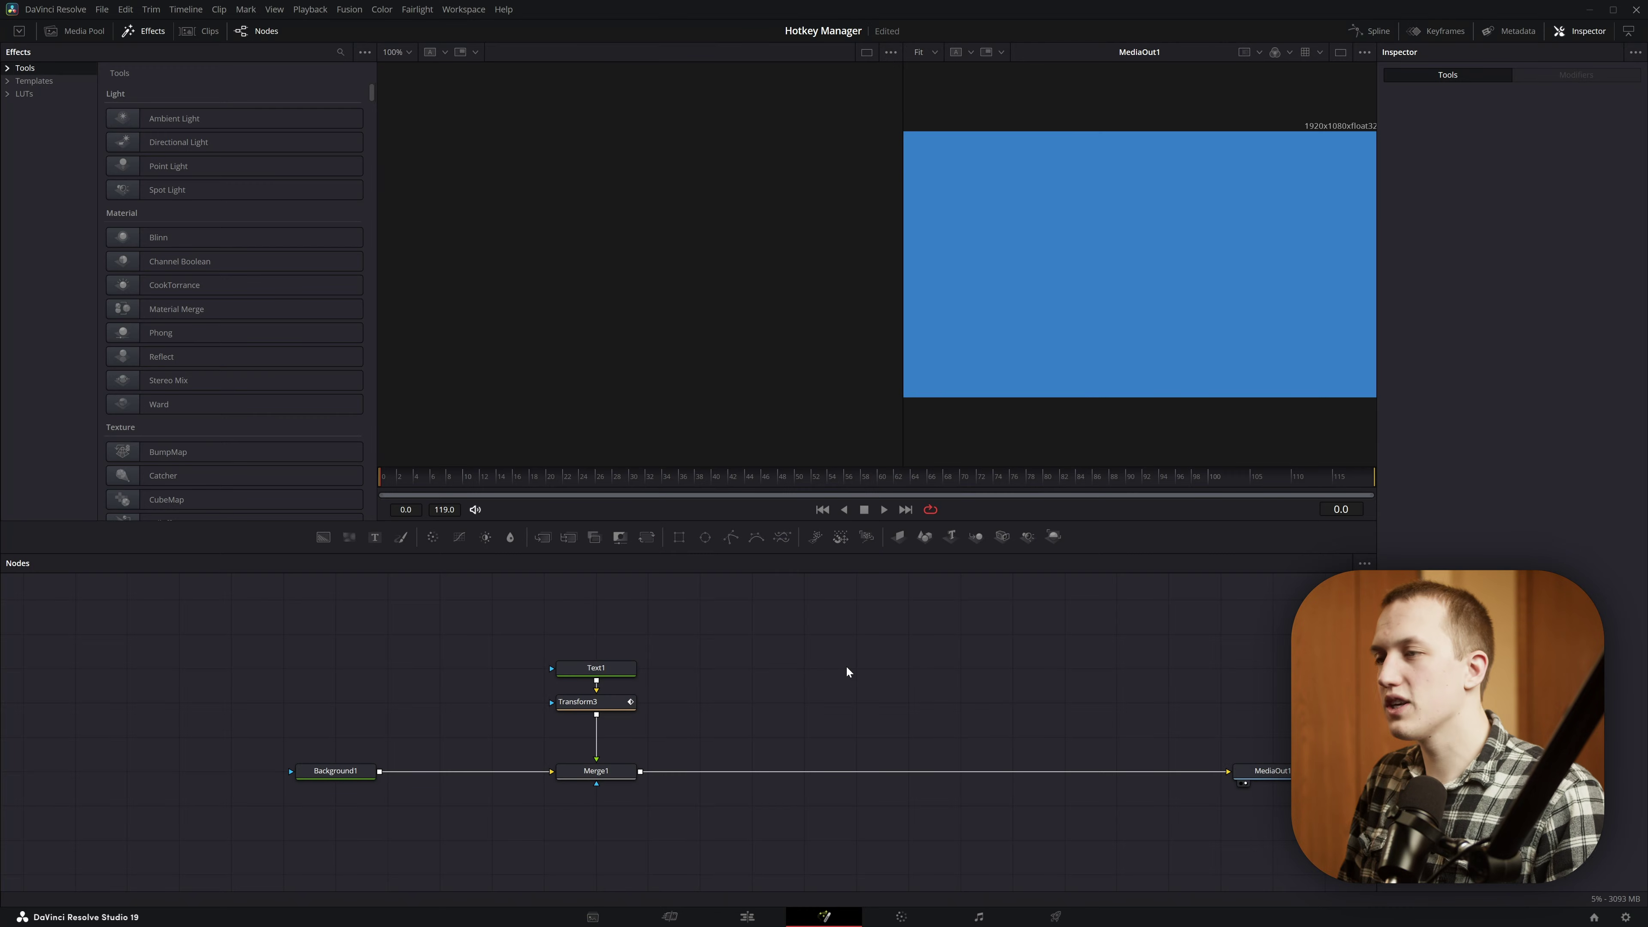
Add Paint and Resize nodes with Alt+P and Alt+R, delete them, and highlight line 29's Paint entry
{"action": "key", "text": "alt+p"}
{"action": "key", "text": "alt+r"}
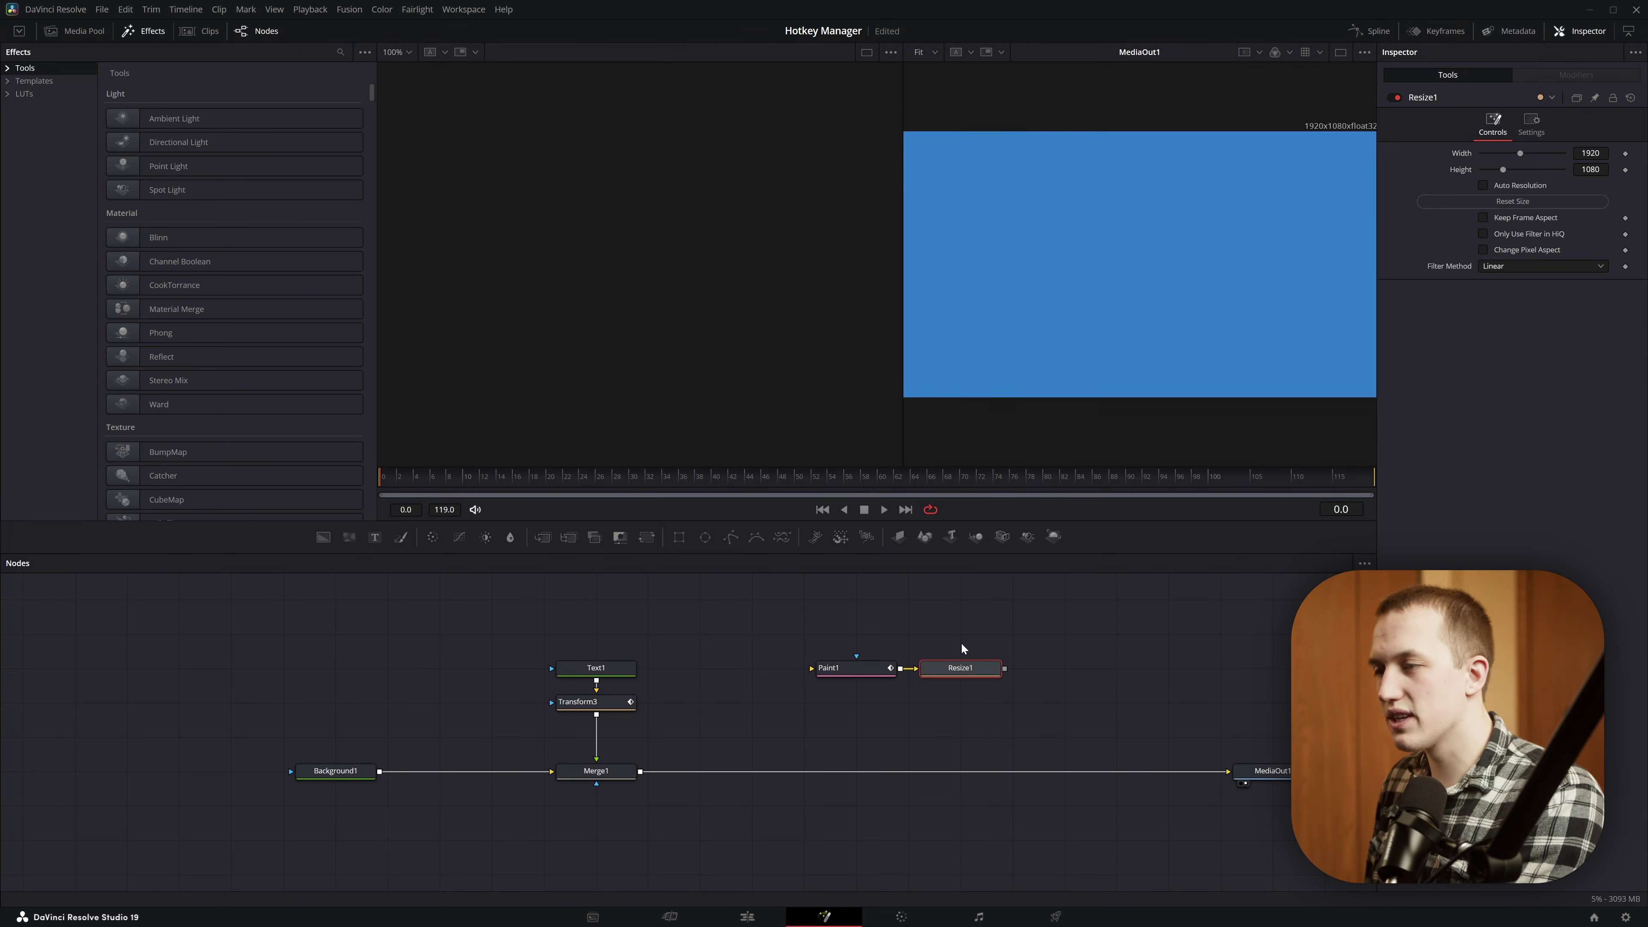
{"action": "left_click_drag", "start_coordinate": [963, 642], "coordinate": [799, 689]}
{"action": "key", "text": "Delete"}
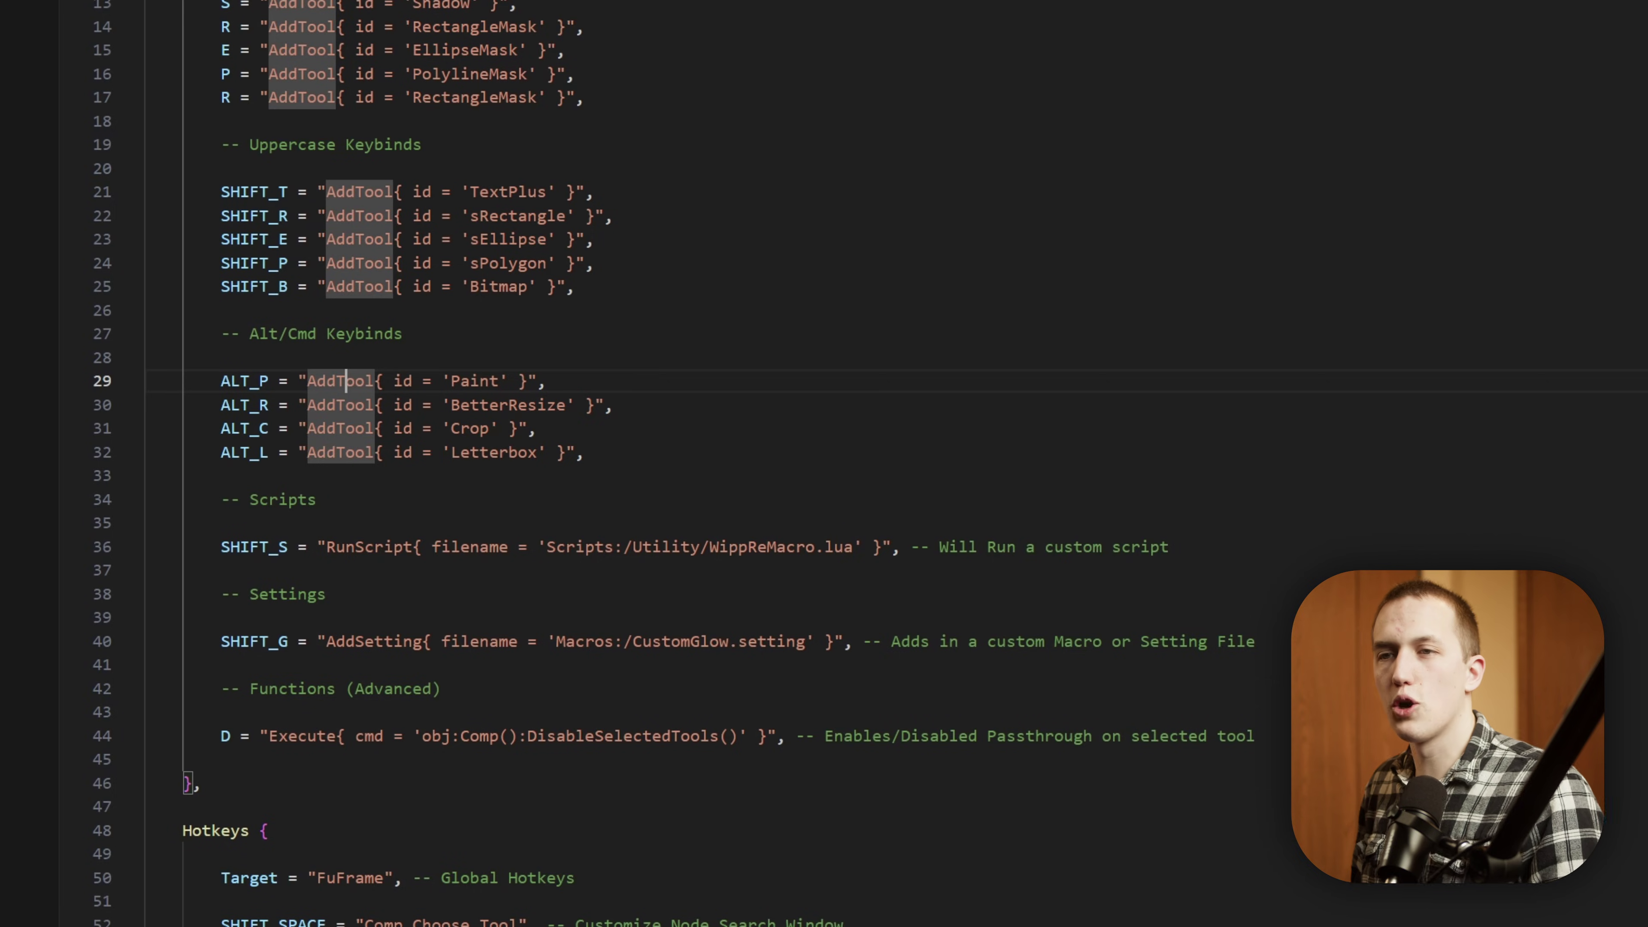
{"action": "left_click_drag", "start_coordinate": [299, 381], "coordinate": [547, 381]}
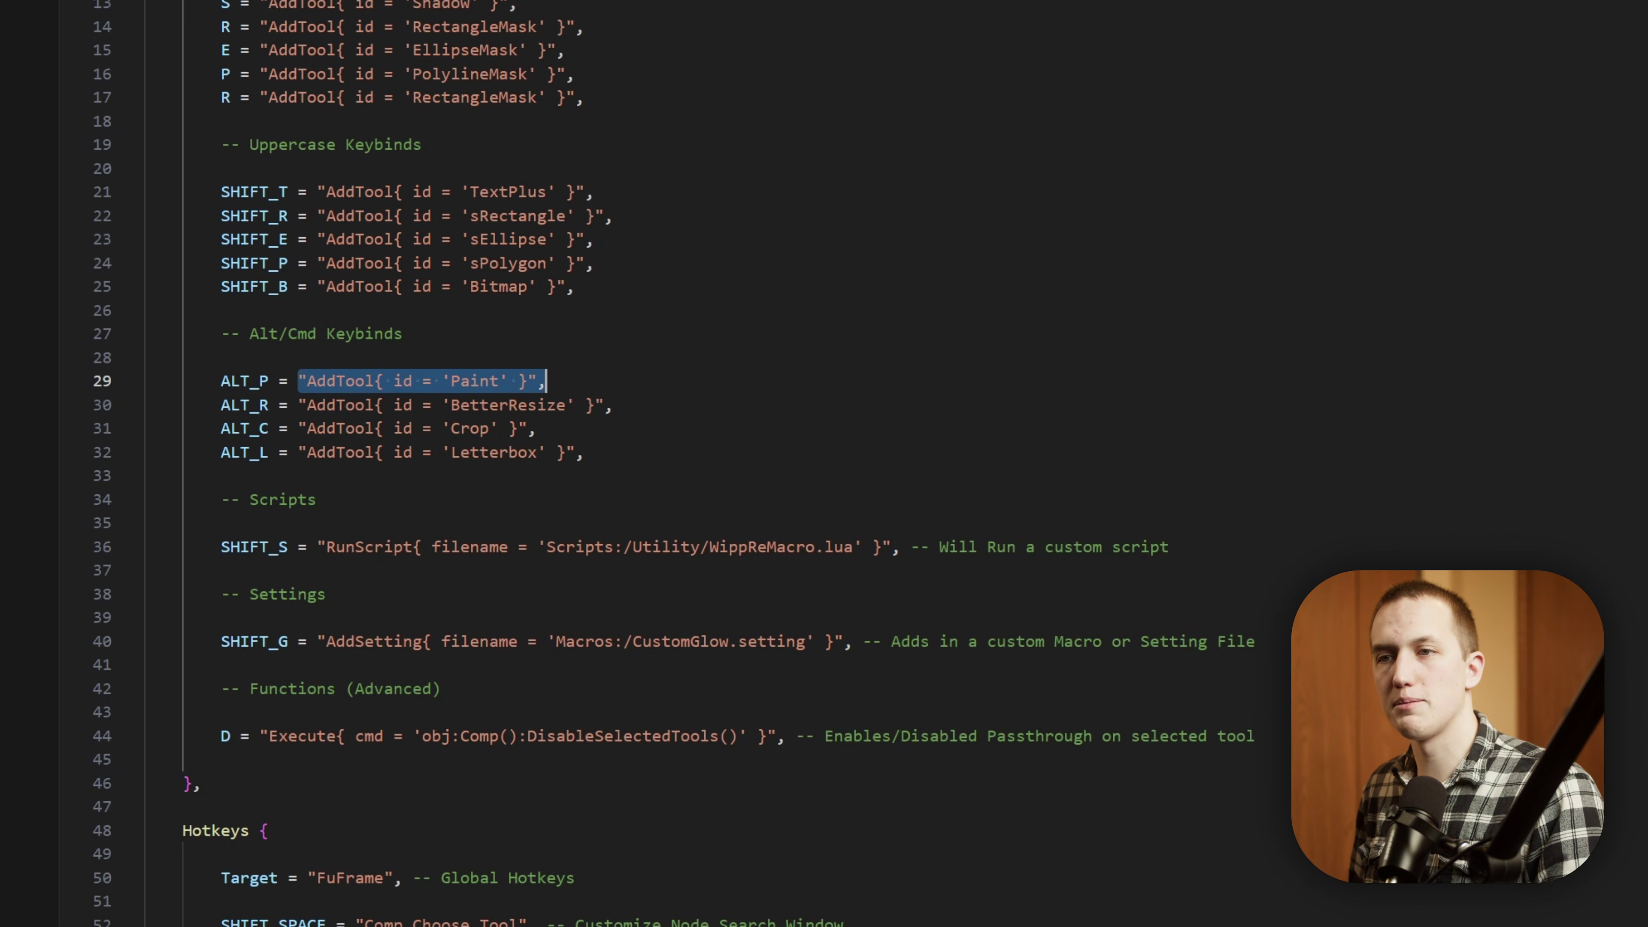
Paste the Resize1 node into a new file to show its tool ID is BetterResize
{"action": "left_click_drag", "start_coordinate": [450, 404], "coordinate": [596, 404]}
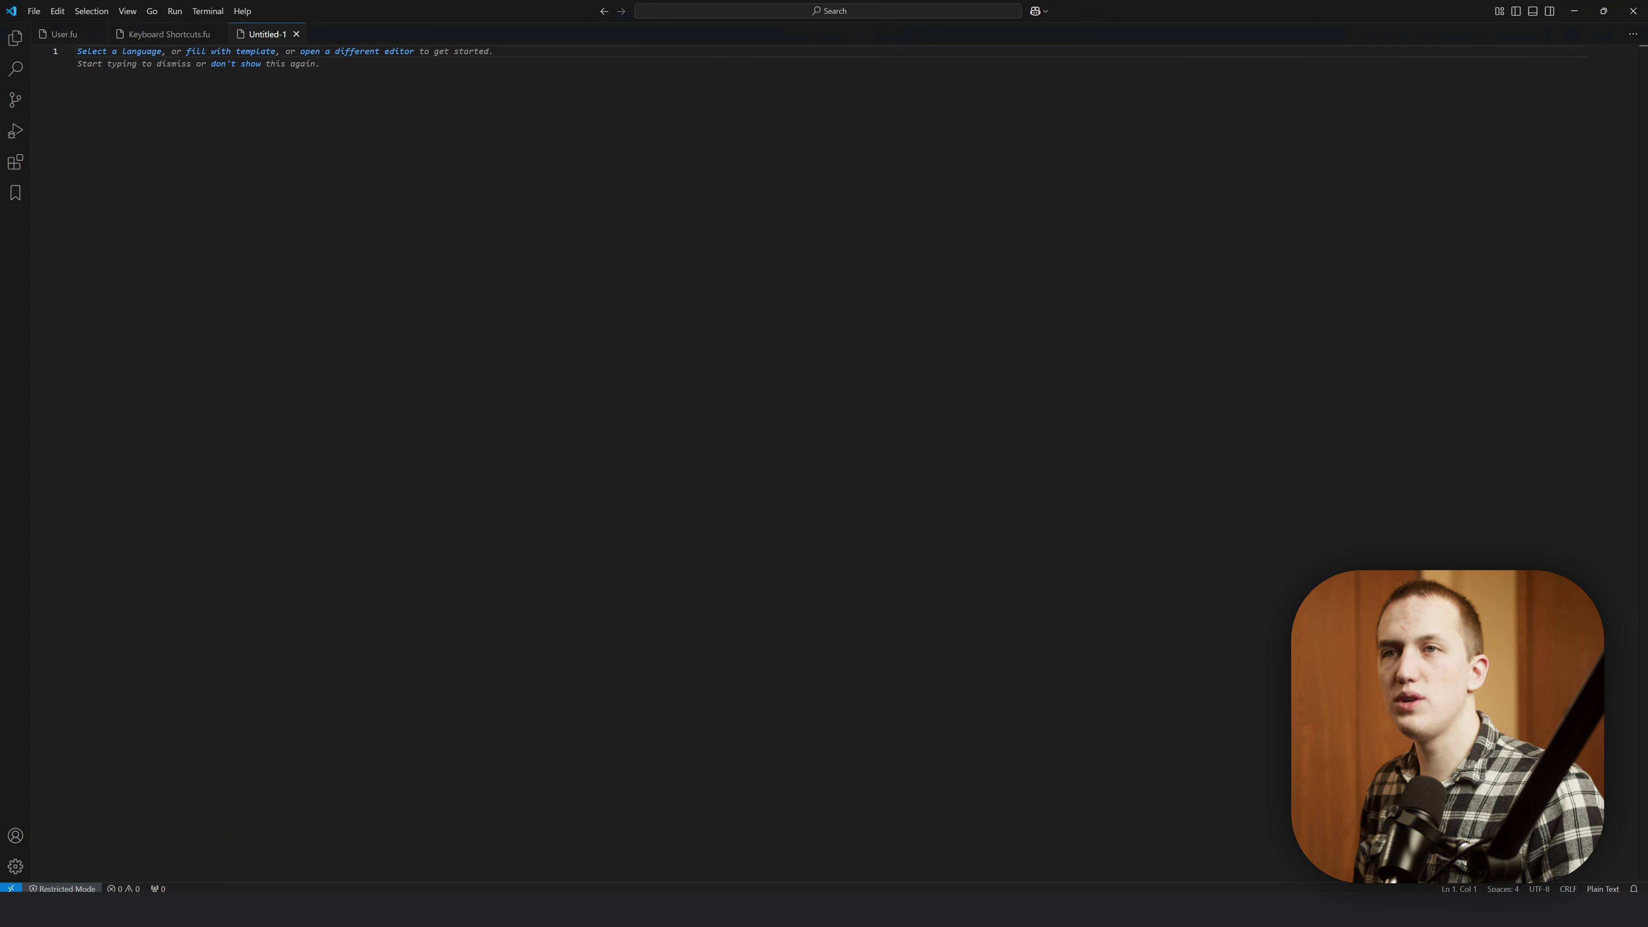
{"action": "type", "text": "{ \tTools = ordered() { \t\tResize1 = BetterResize { \t\t\tCtrlWZoom = false, \t\t\tInputs = { \t\t\t\tWidth = Input { Value = 1920, }, \t\t\t\tHeight = Input { Value = 1080, }, \t\t\t\tHiQOnly = Input { Value = 0, }, \t\t\t\tPixelAspect = Input { Value = { 1, 1 }, } \t\t\t}, \t\t\tViewInfo = OperatorInfo { Pos = { 110, -49.5 } }, \t\t} \t}, \tActiveTool = \"Resize1\" }"}
{"action": "double_click", "coordinate": [133, 76]}
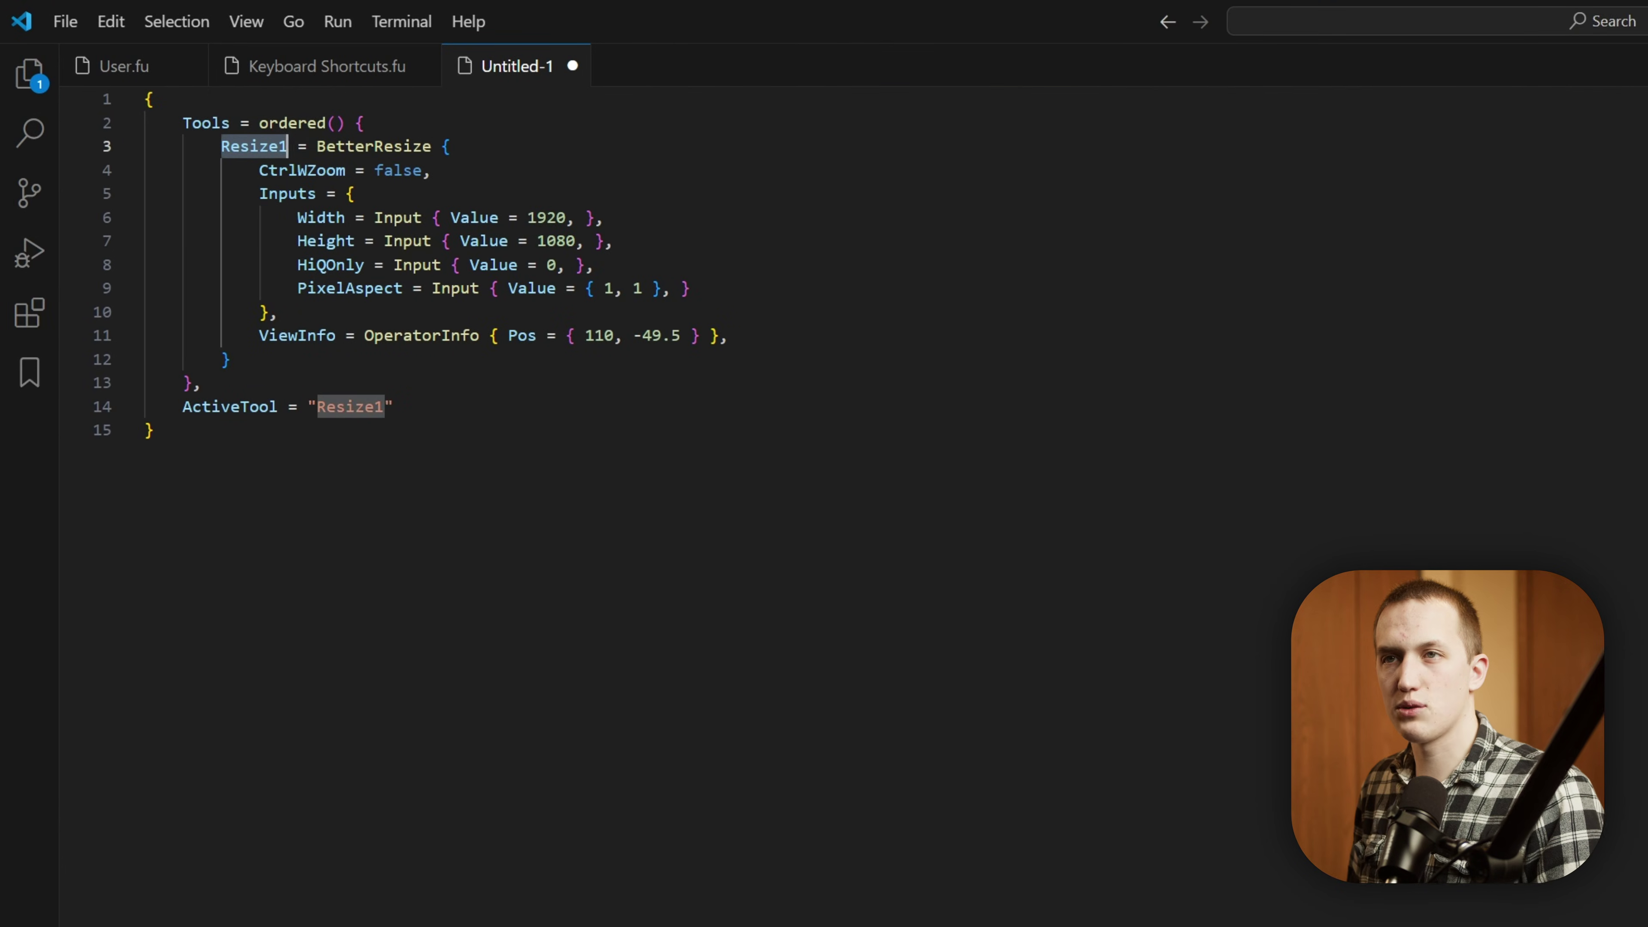
{"action": "left_click_drag", "start_coordinate": [317, 146], "coordinate": [432, 146]}
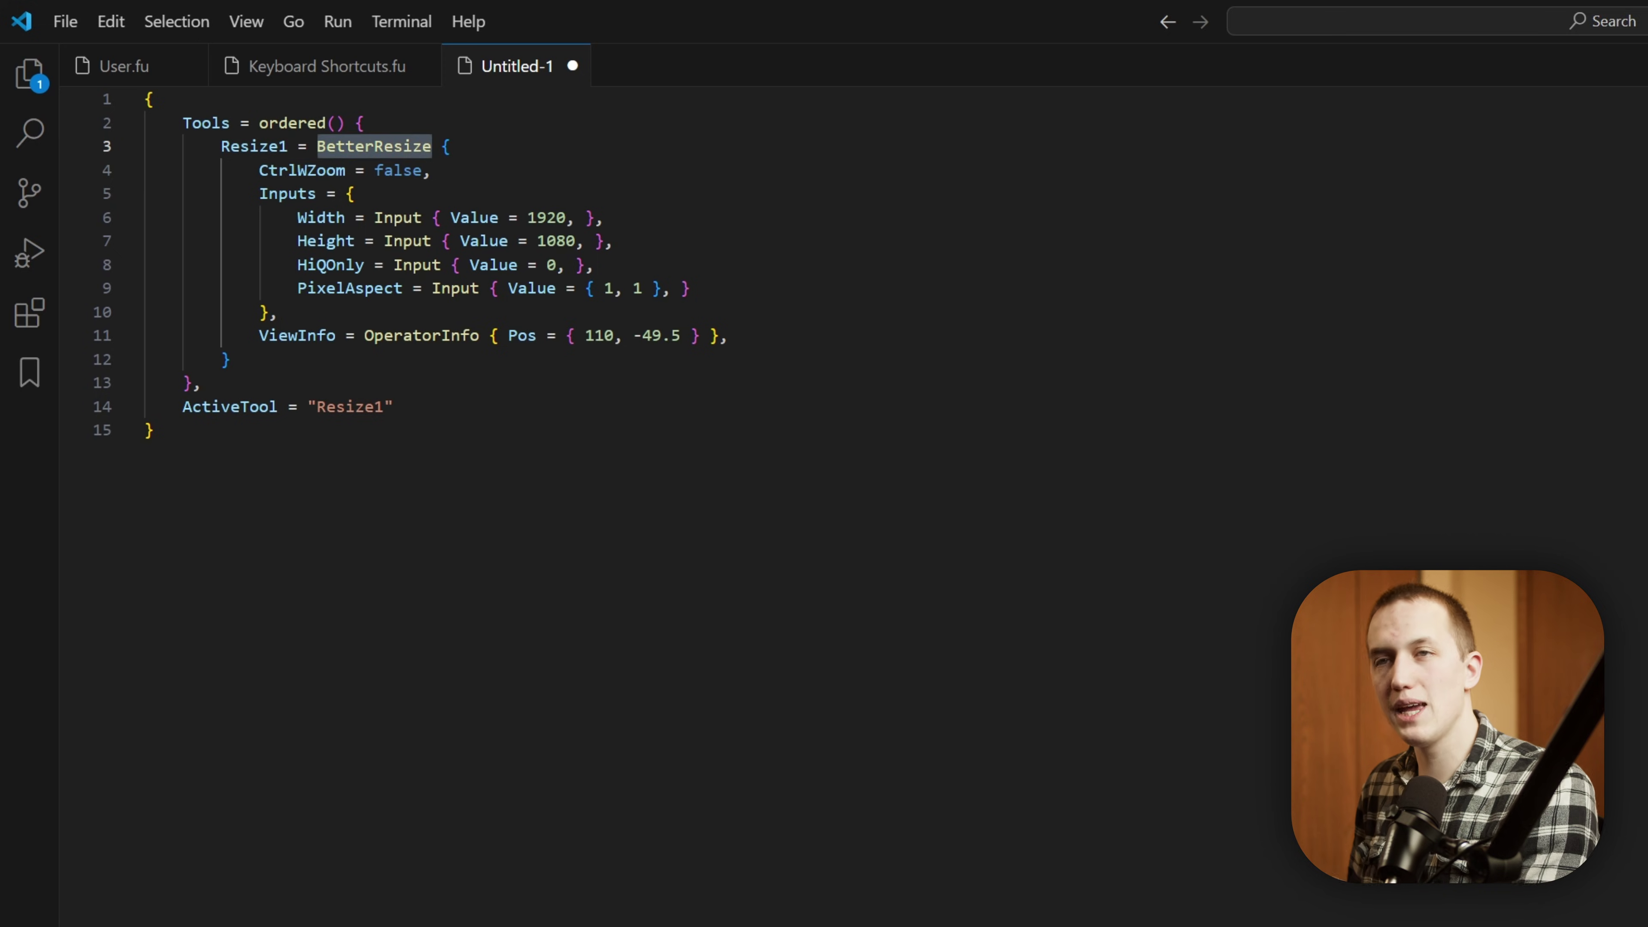
{"action": "left_click", "coordinate": [357, 60]}
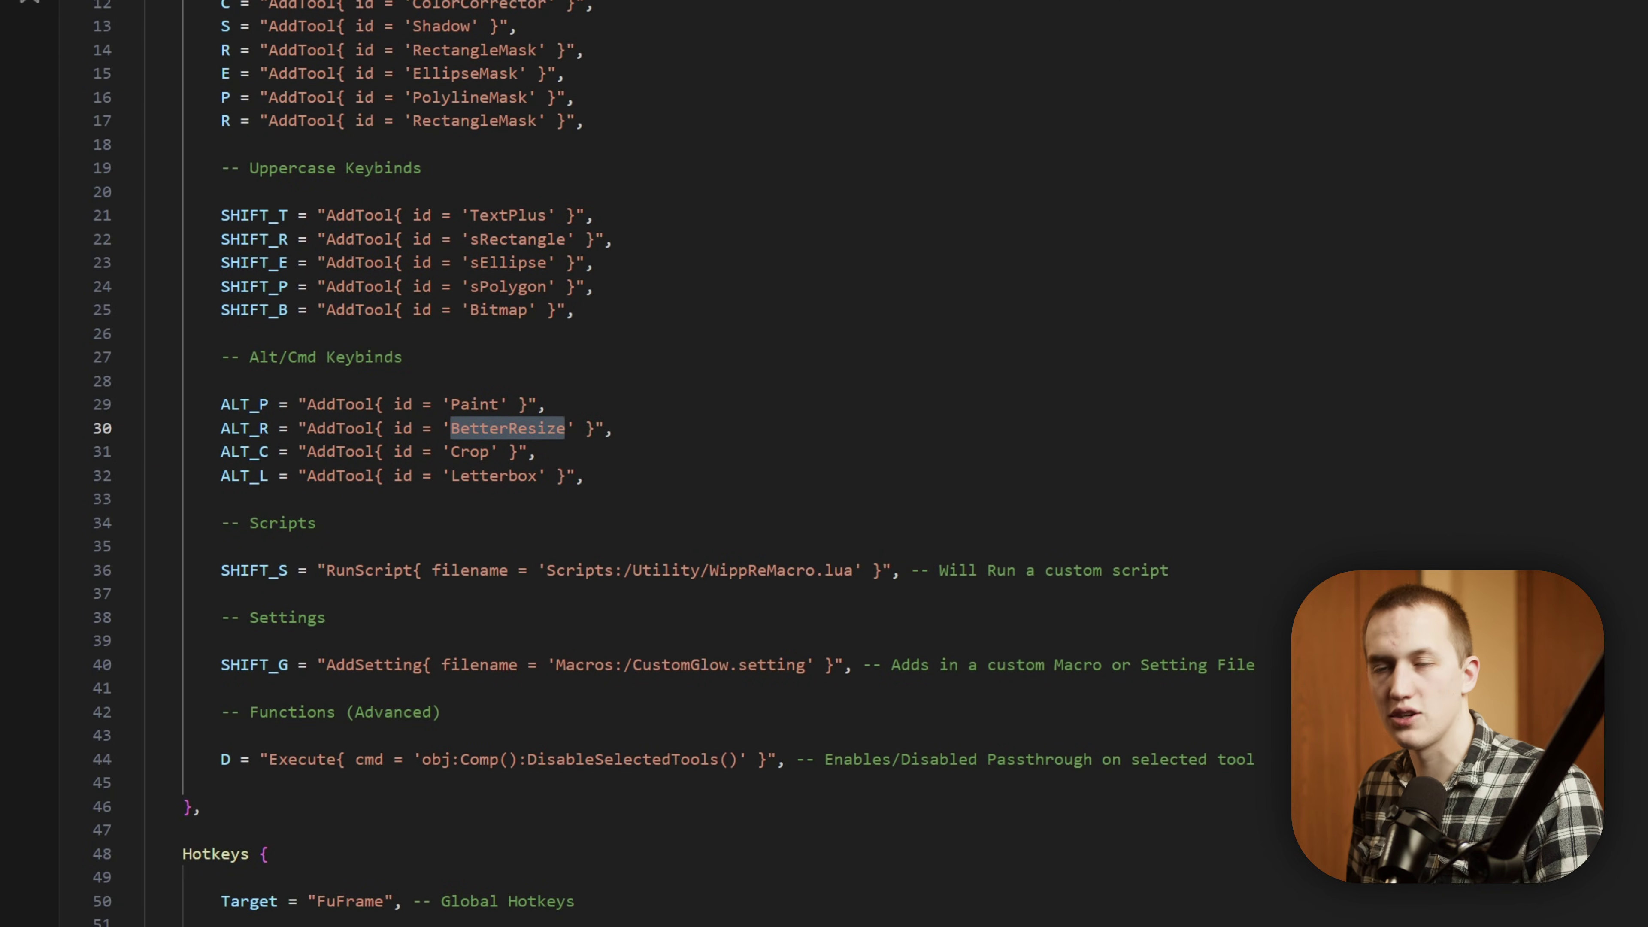
Highlight the SHIFT_S line running WippReMacro.lua, then scrub the logo title on Resolve's timeline
{"action": "left_click_drag", "start_coordinate": [1170, 570], "coordinate": [154, 522]}
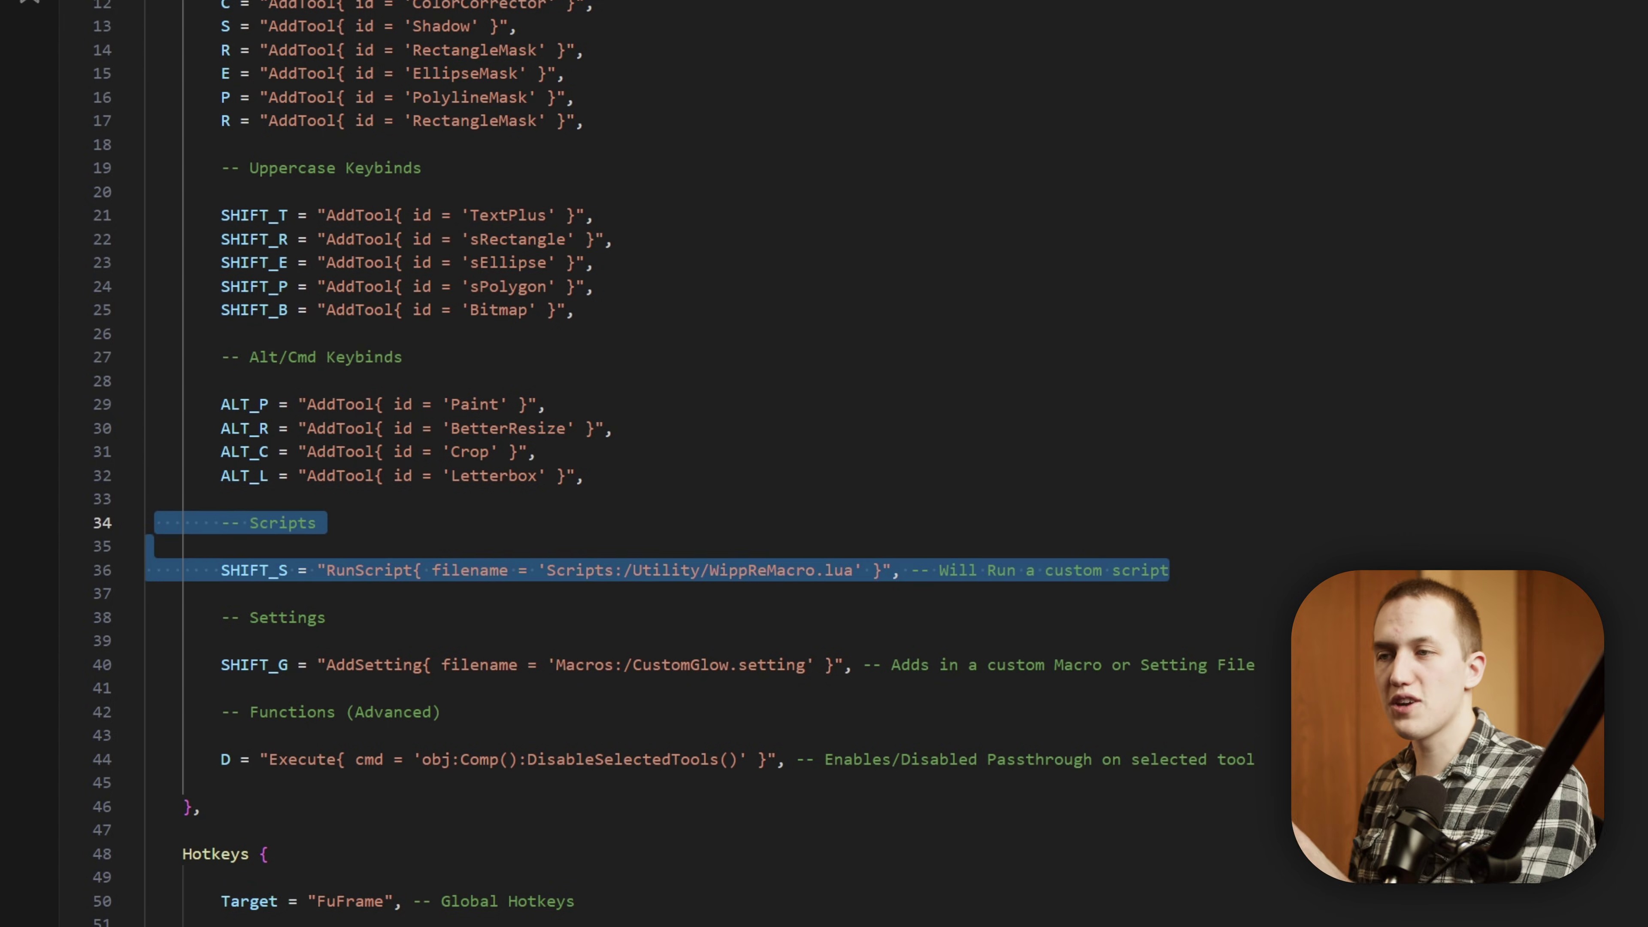
{"action": "left_click", "coordinate": [1170, 570]}
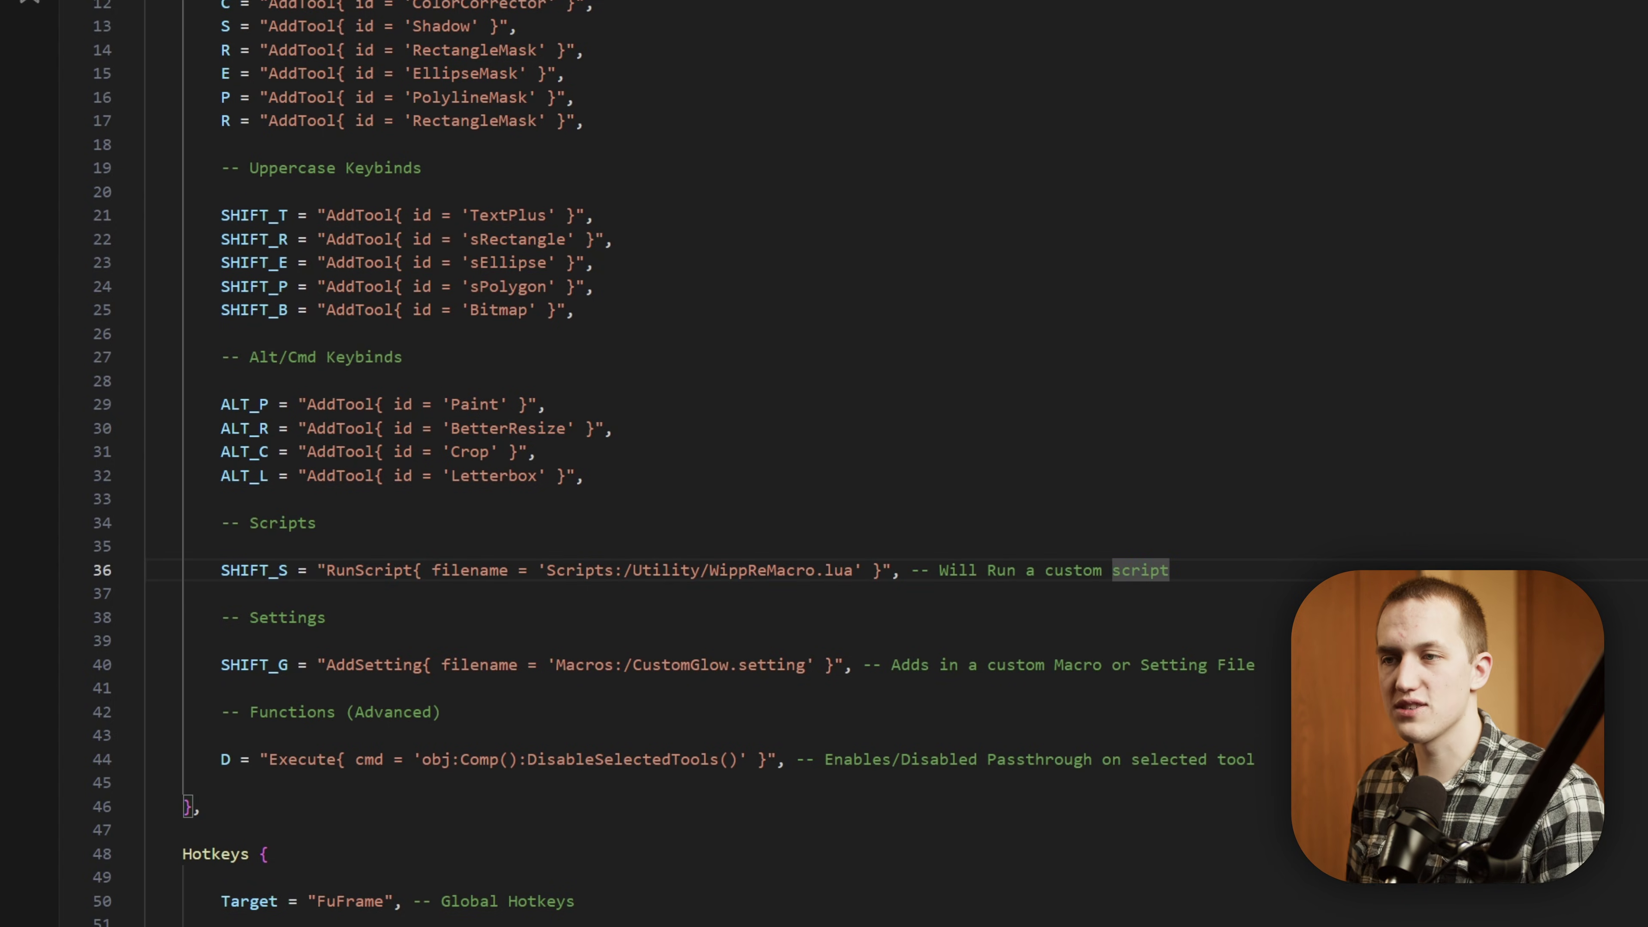
{"action": "key", "text": "shift+Home"}
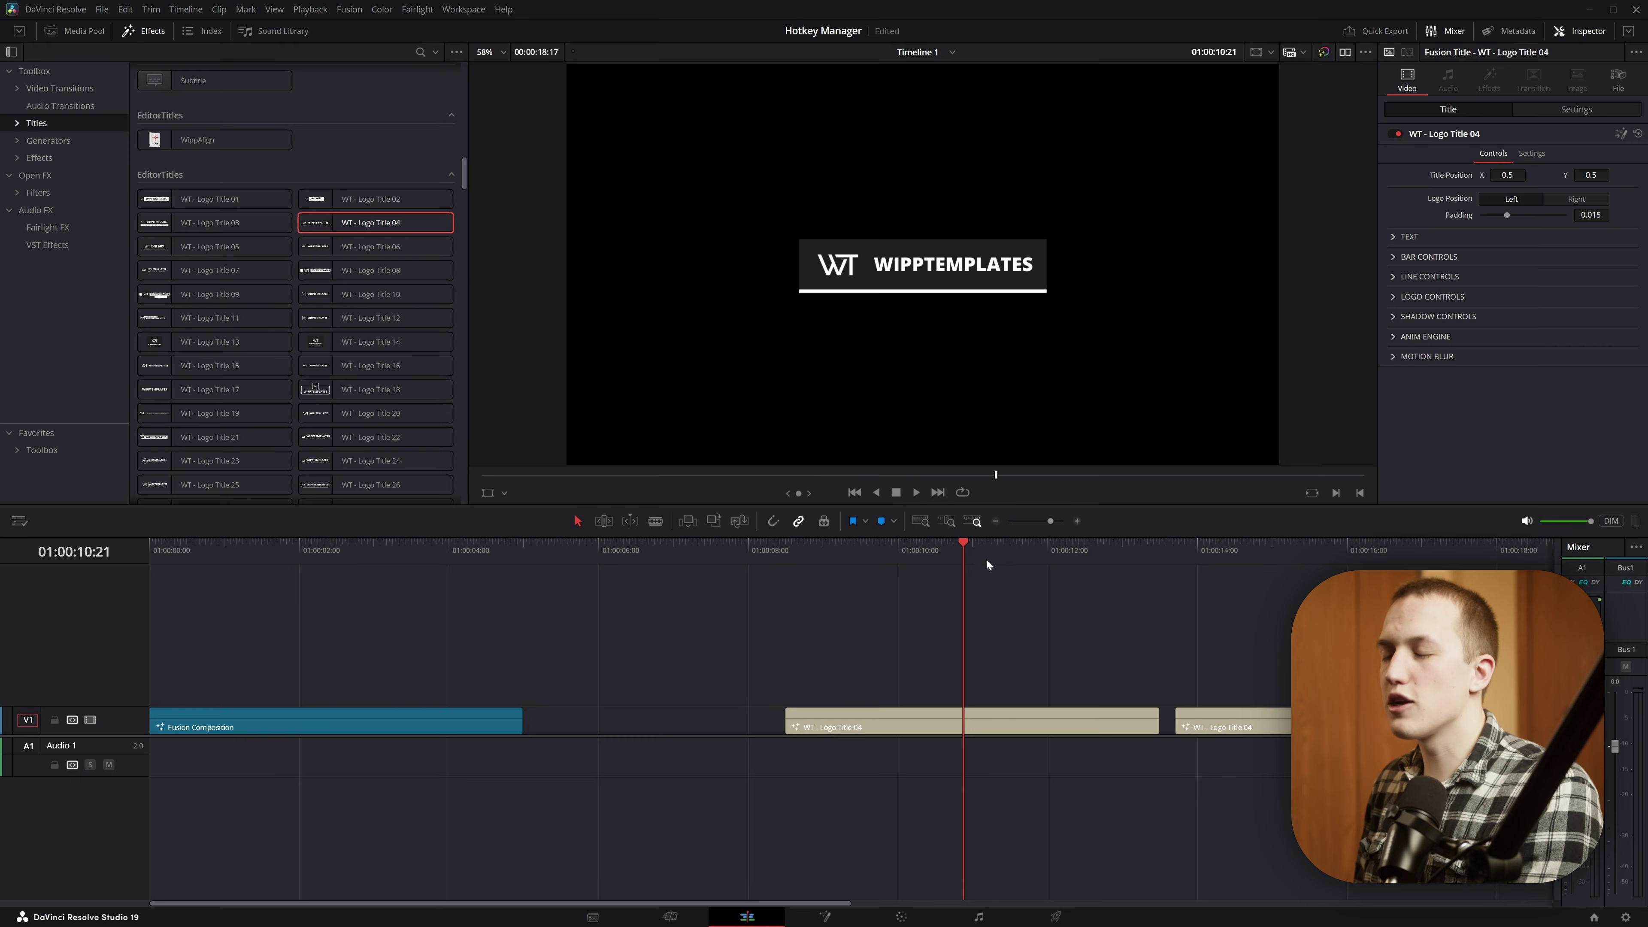
{"action": "left_click_drag", "start_coordinate": [963, 555], "coordinate": [1216, 764]}
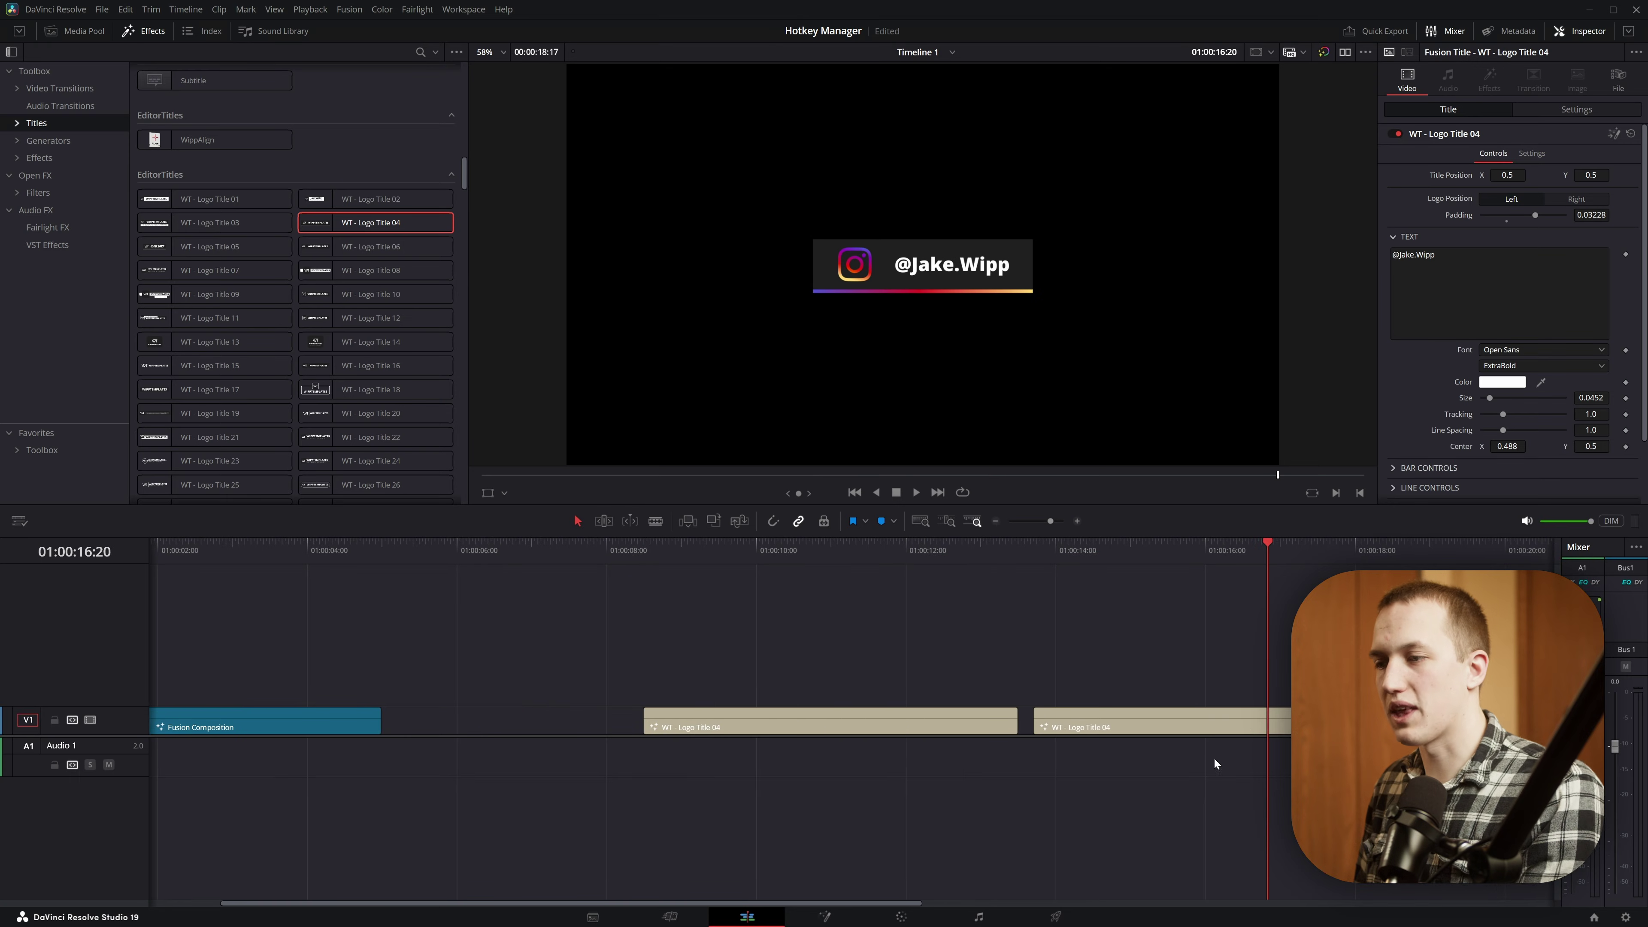
Open the logo title on the Fusion page and run the ReMacro script via its hotkey
{"action": "left_click", "coordinate": [849, 916]}
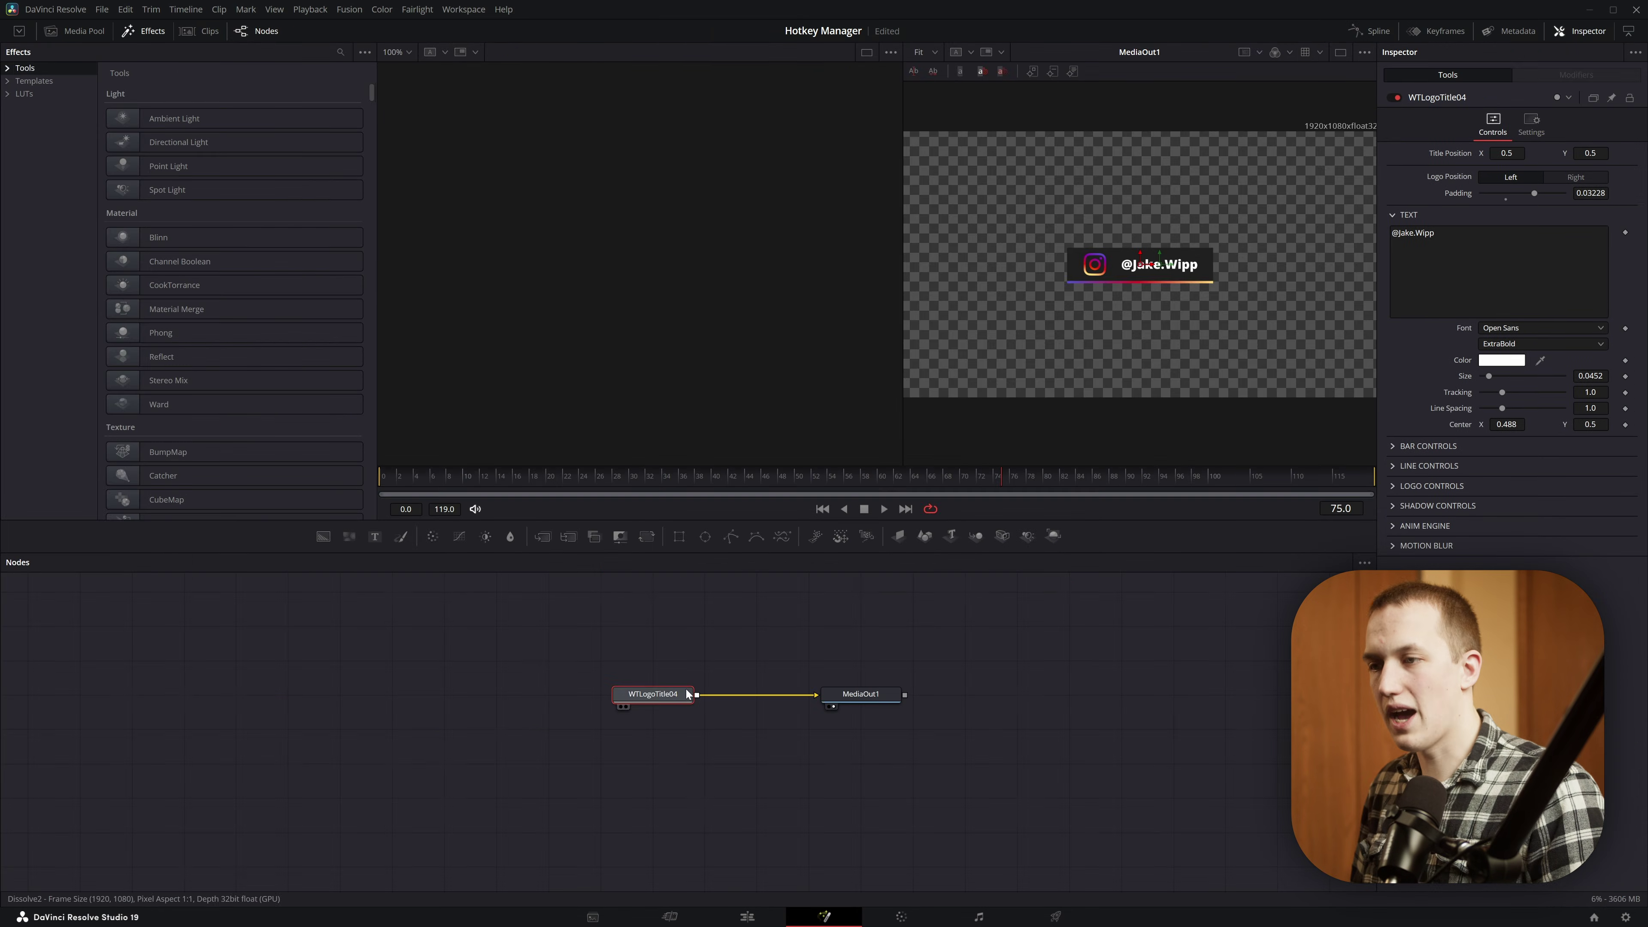
{"action": "key", "text": "ctrl+shift+w"}
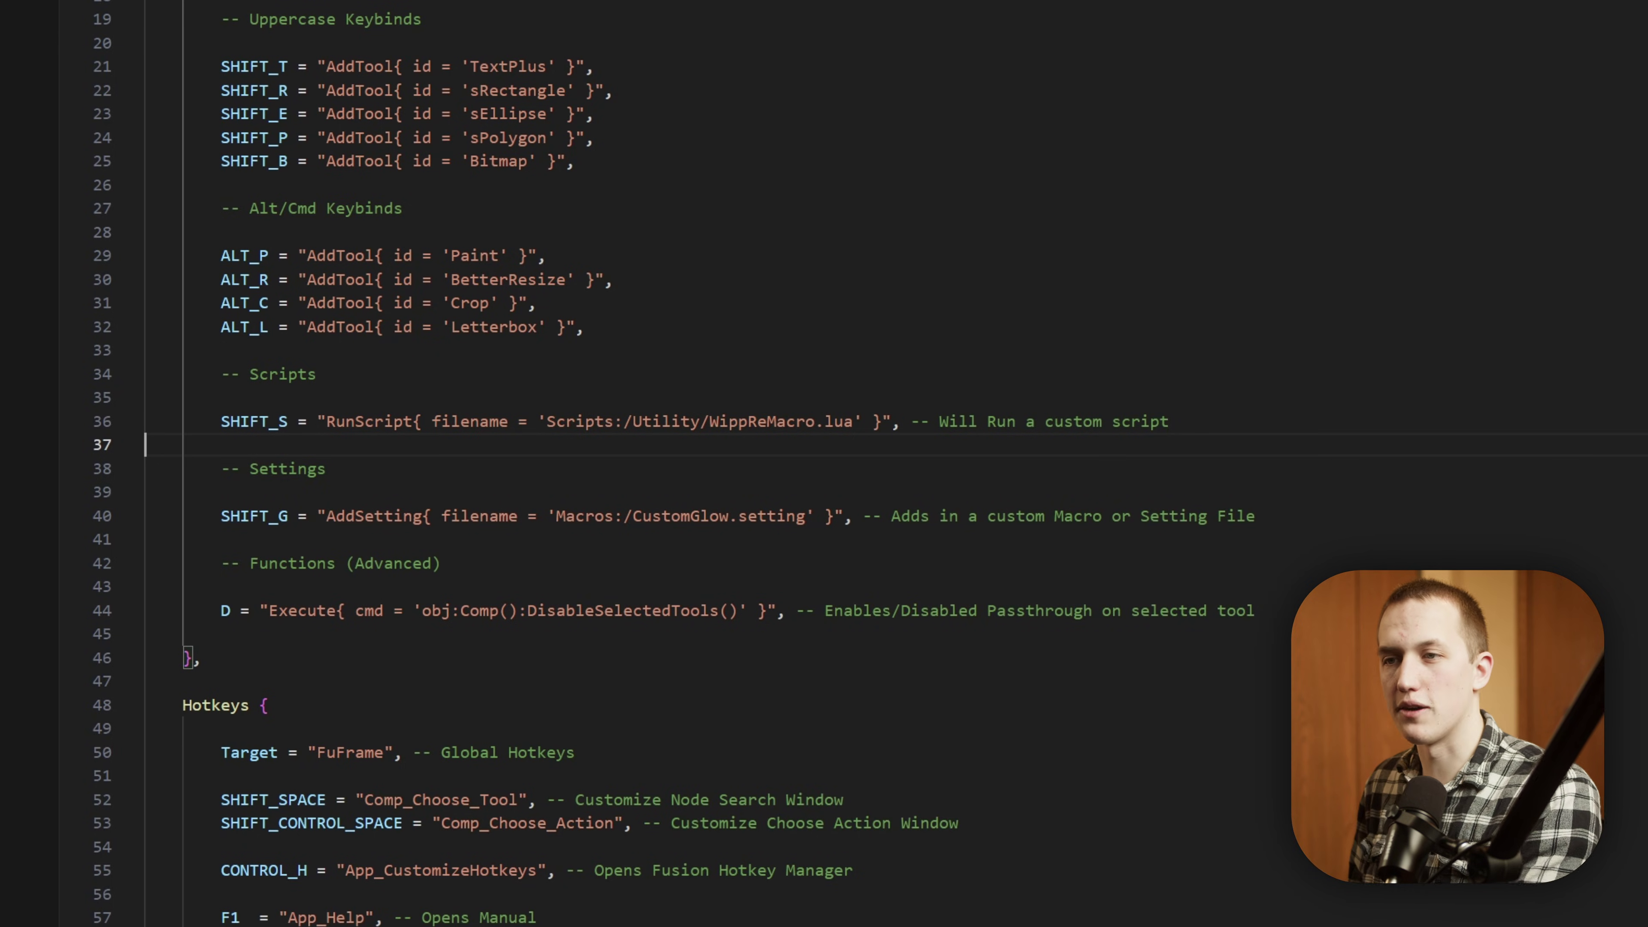
Highlight the Scripts: and Macros: path prefixes, then switch to the profile's Default folder in Explorer
{"action": "double_click", "coordinate": [579, 421]}
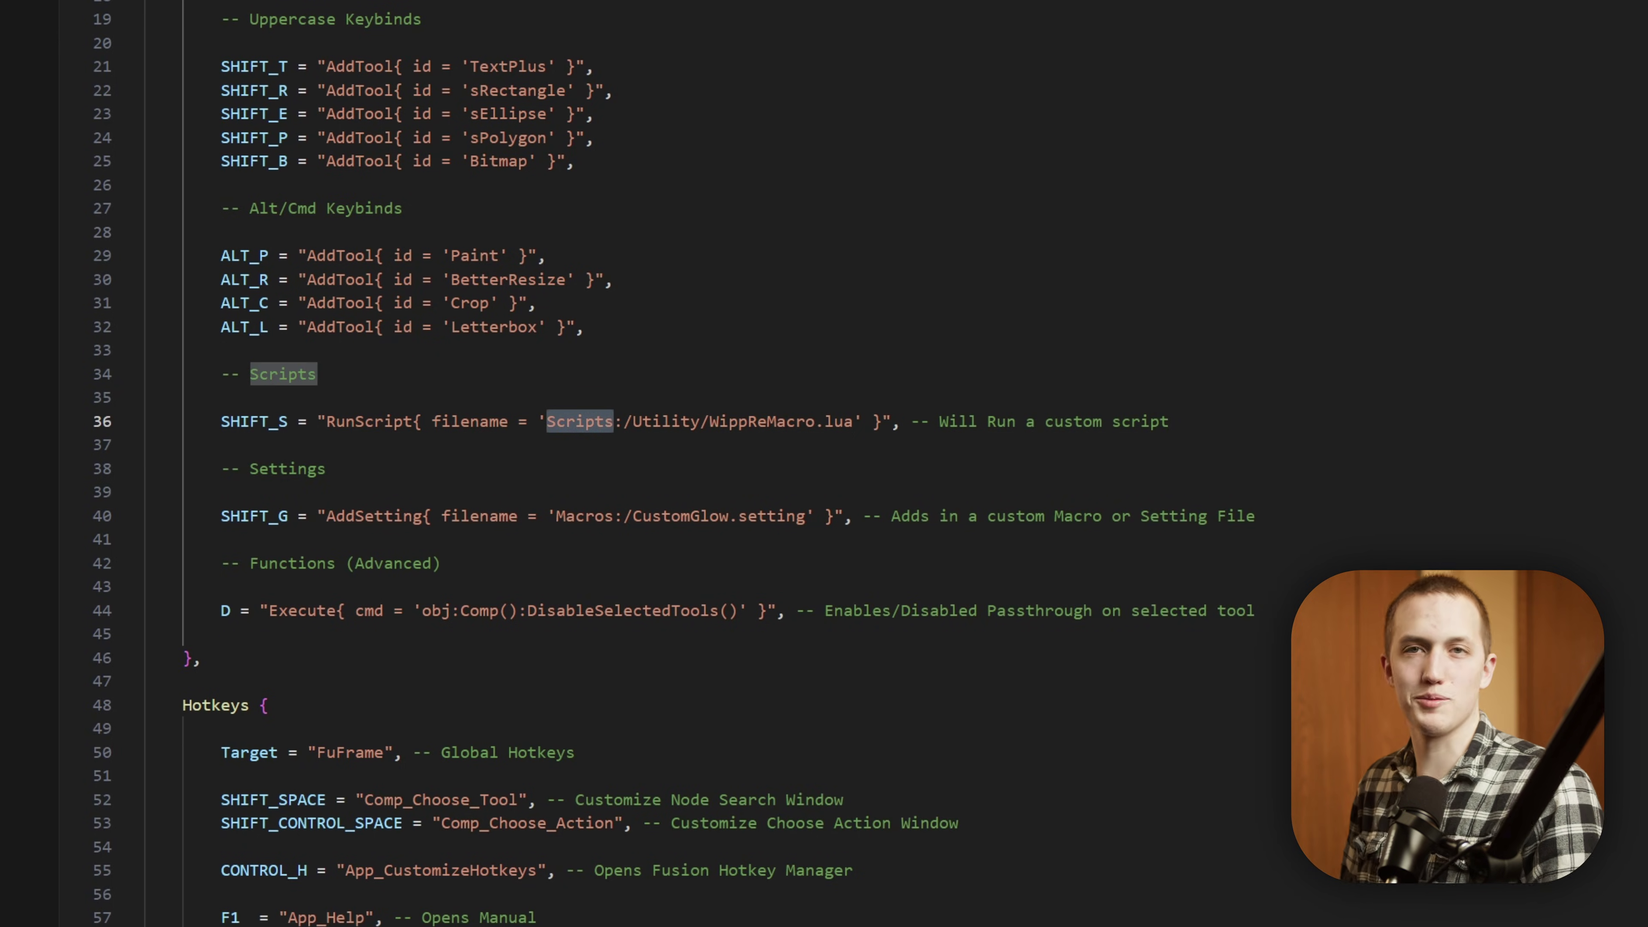
{"action": "left_click_drag", "start_coordinate": [214, 516], "coordinate": [955, 516]}
{"action": "left_click", "coordinate": [566, 517]}
{"action": "double_click", "coordinate": [565, 516]}
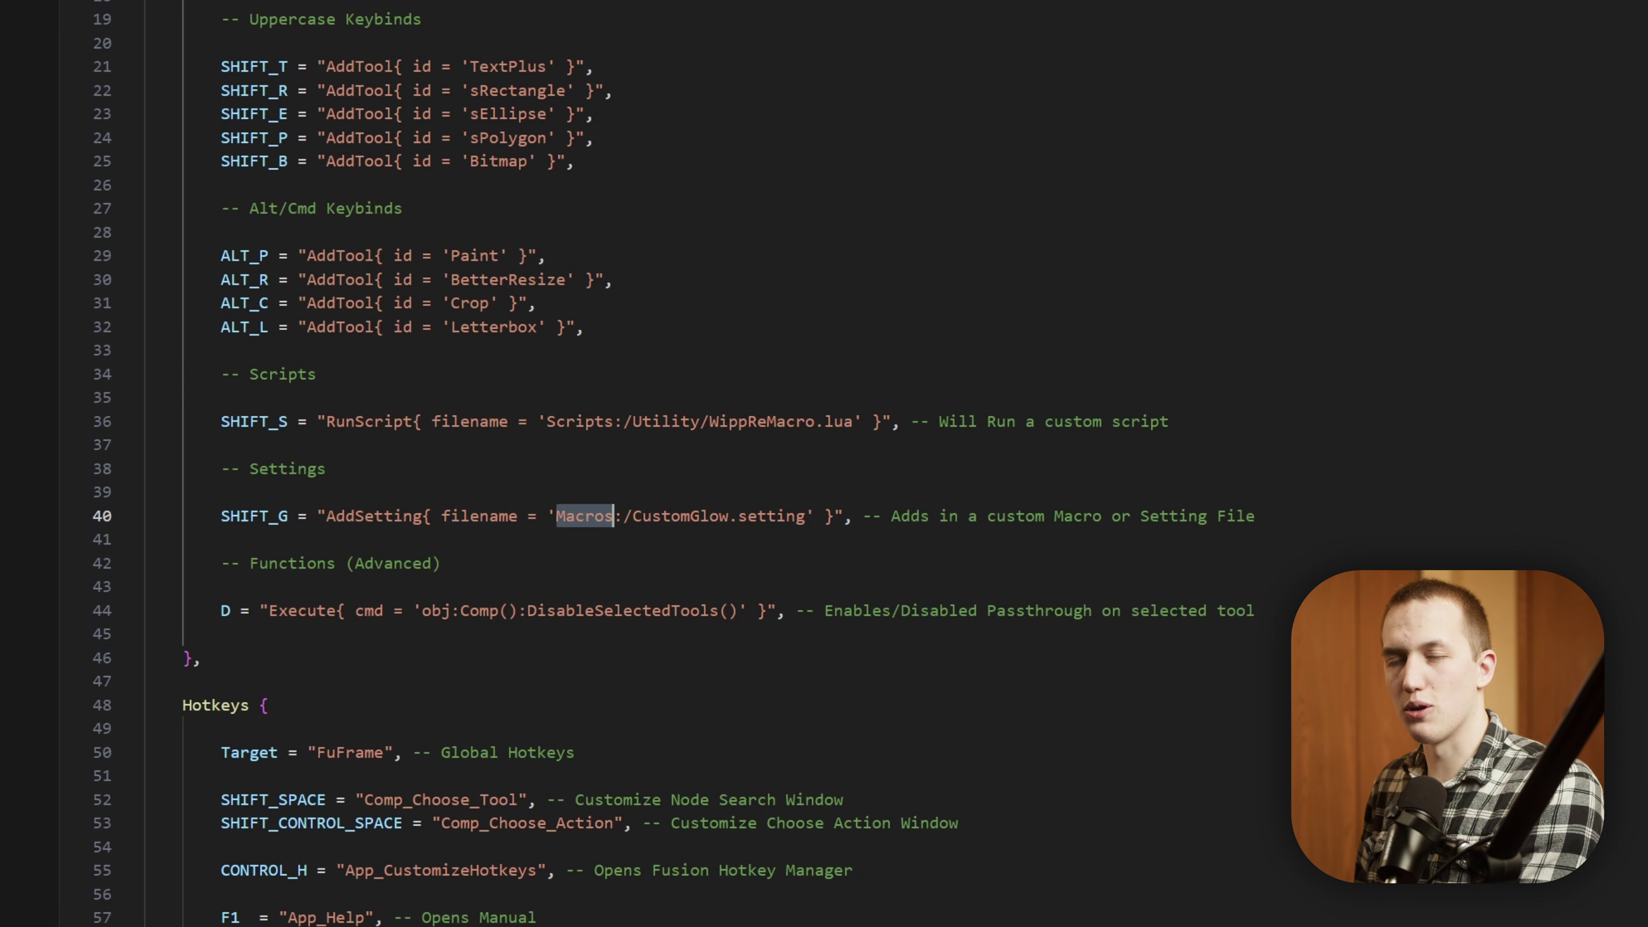
{"action": "key", "text": "alt+Tab"}
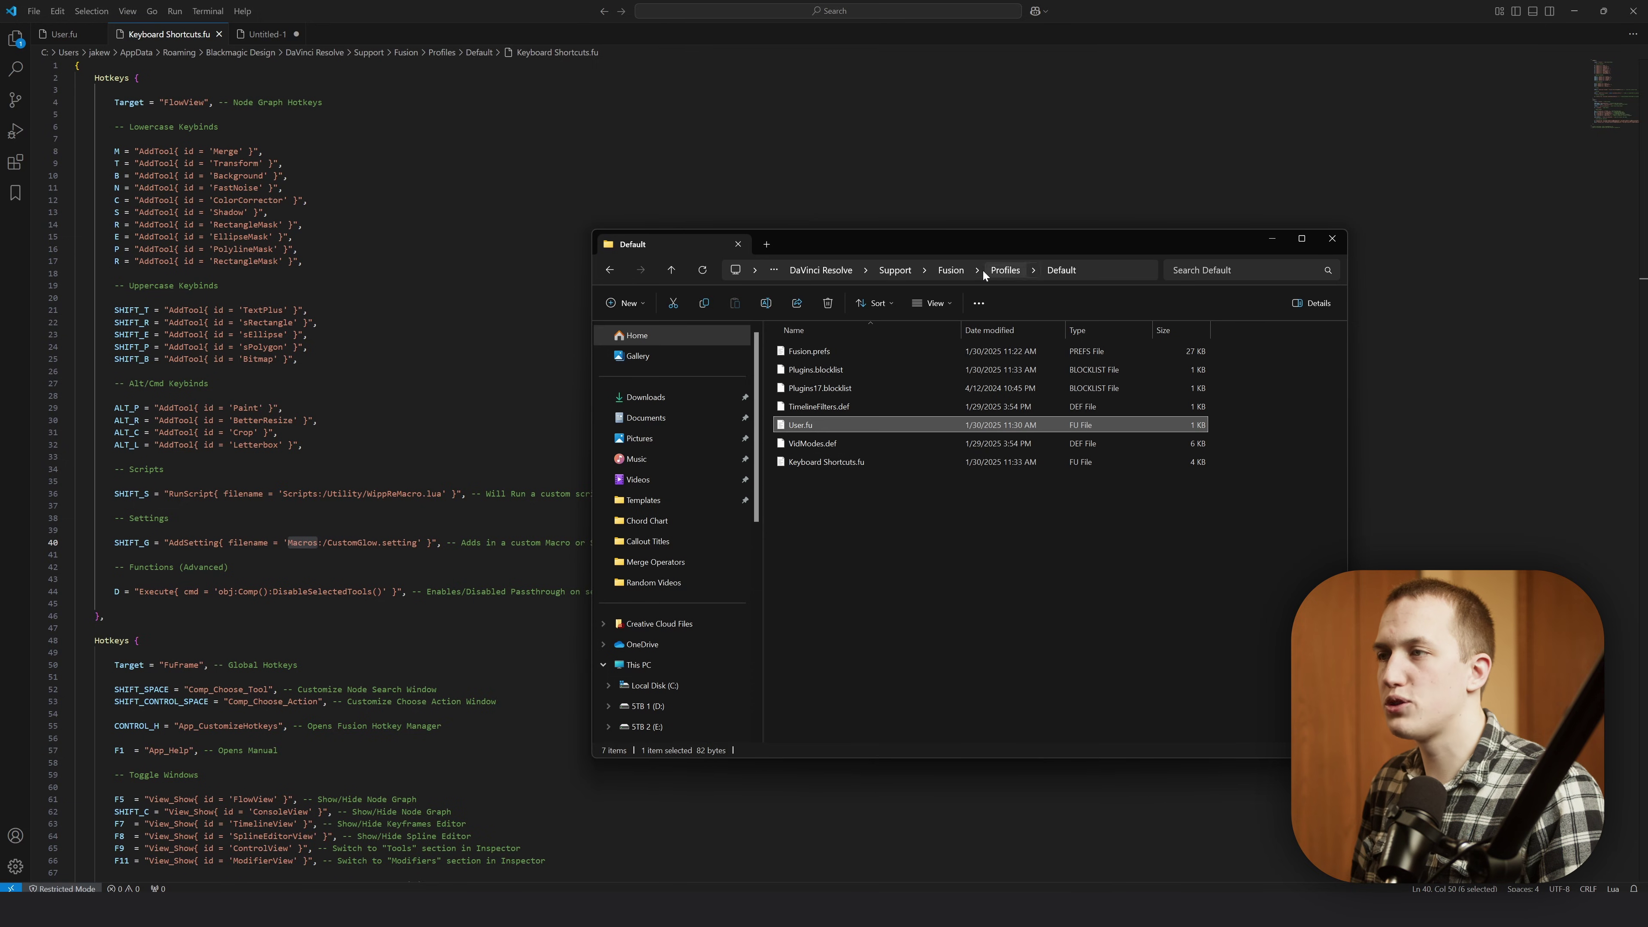
Browse to Fusion's Scripts/Utility folder holding WippReMacro.lua, then back to the Macros folder
{"action": "left_click", "coordinate": [954, 271]}
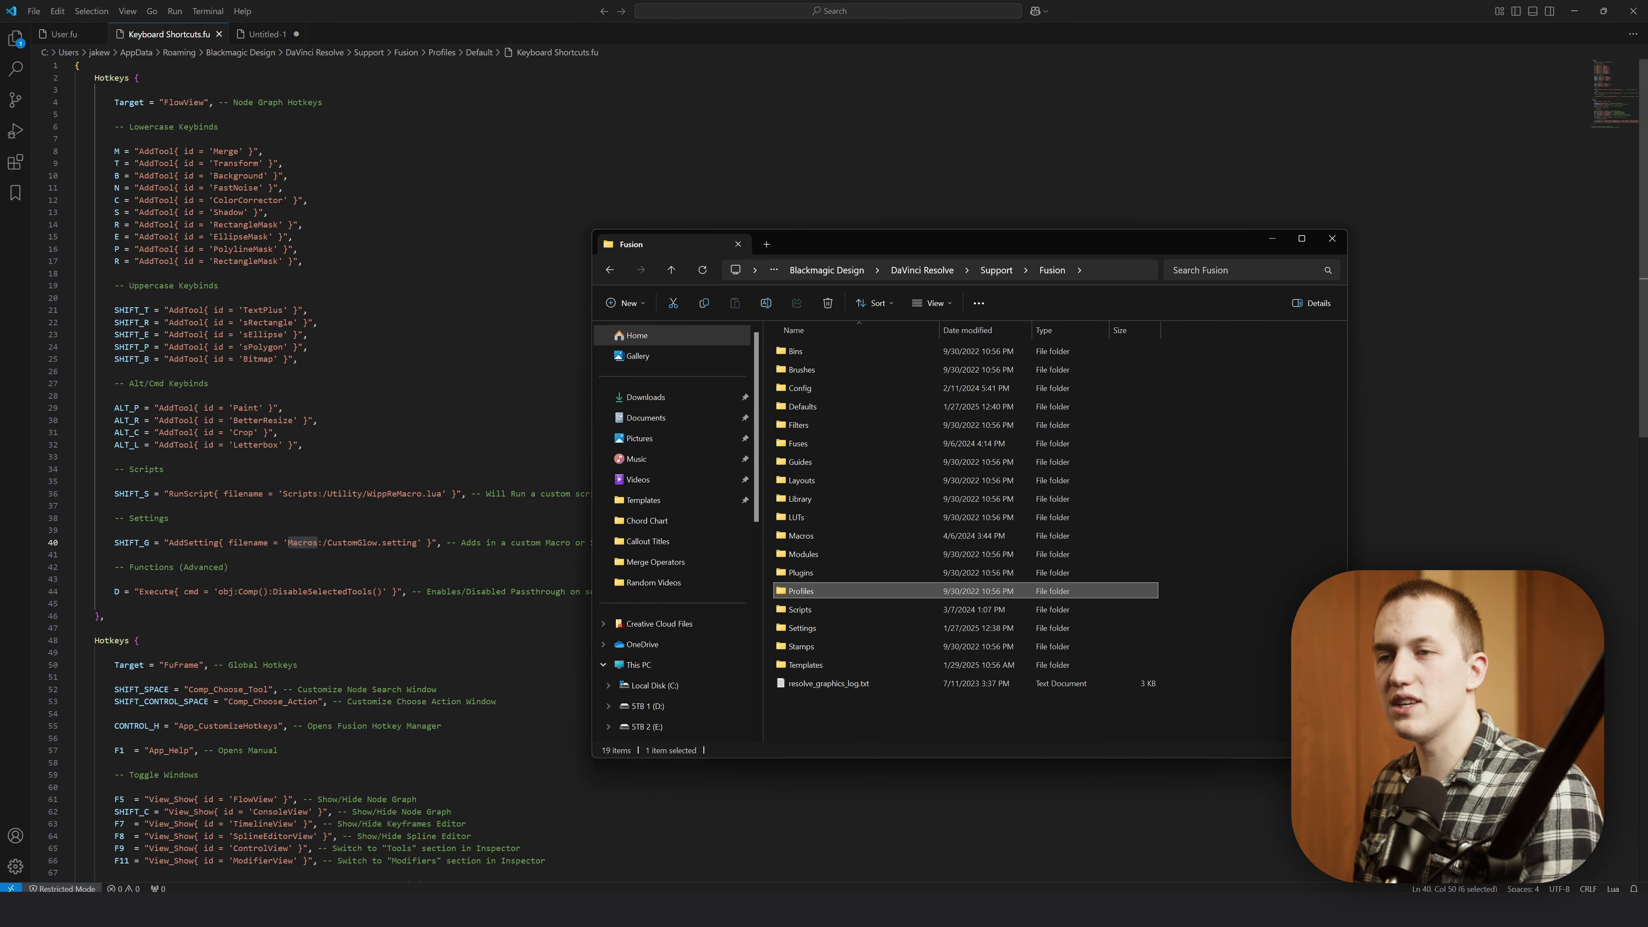
{"action": "double_click", "coordinate": [804, 611]}
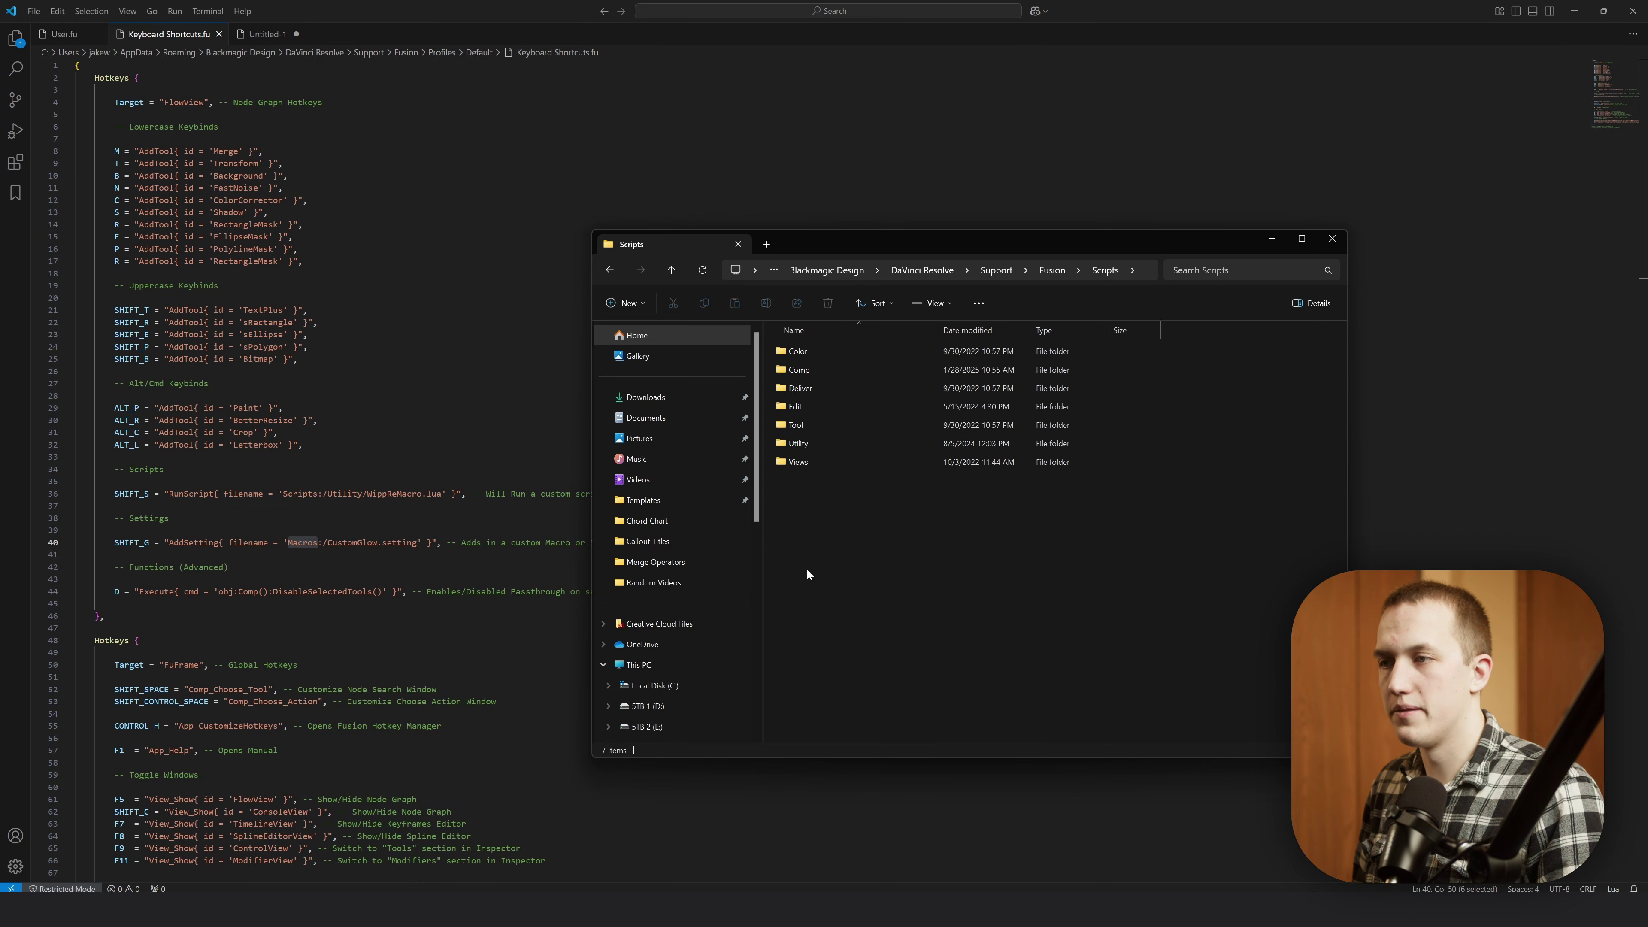
{"action": "double_click", "coordinate": [828, 441]}
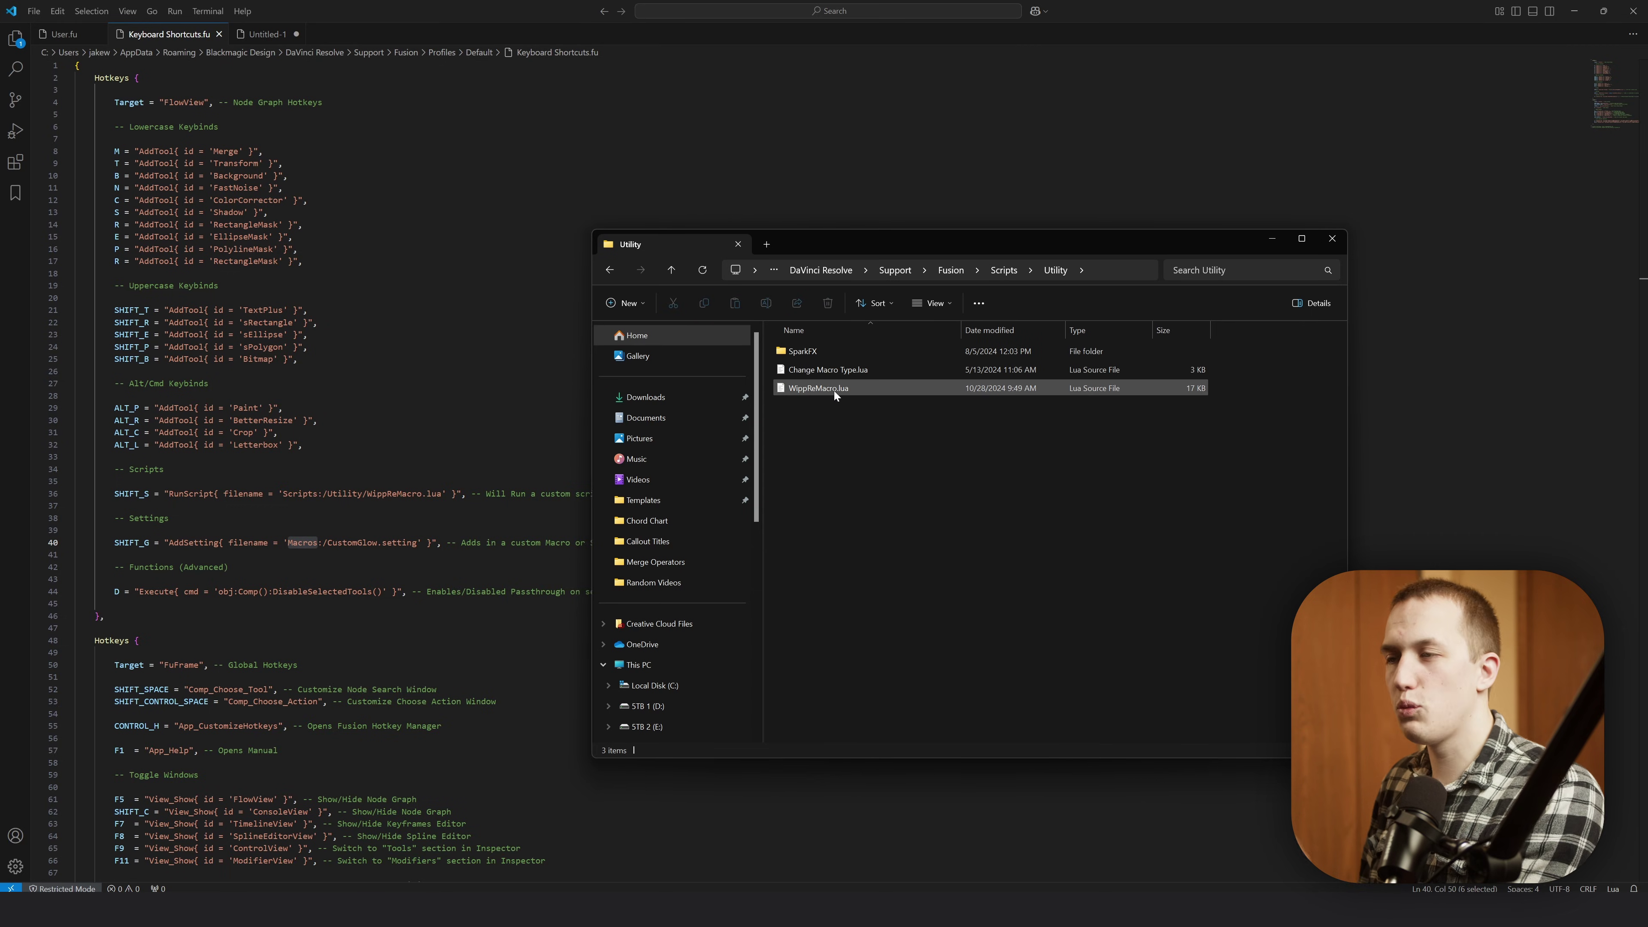
{"action": "key", "text": "alt+Up"}
{"action": "key", "text": "alt+Up"}
{"action": "key", "text": "m"}
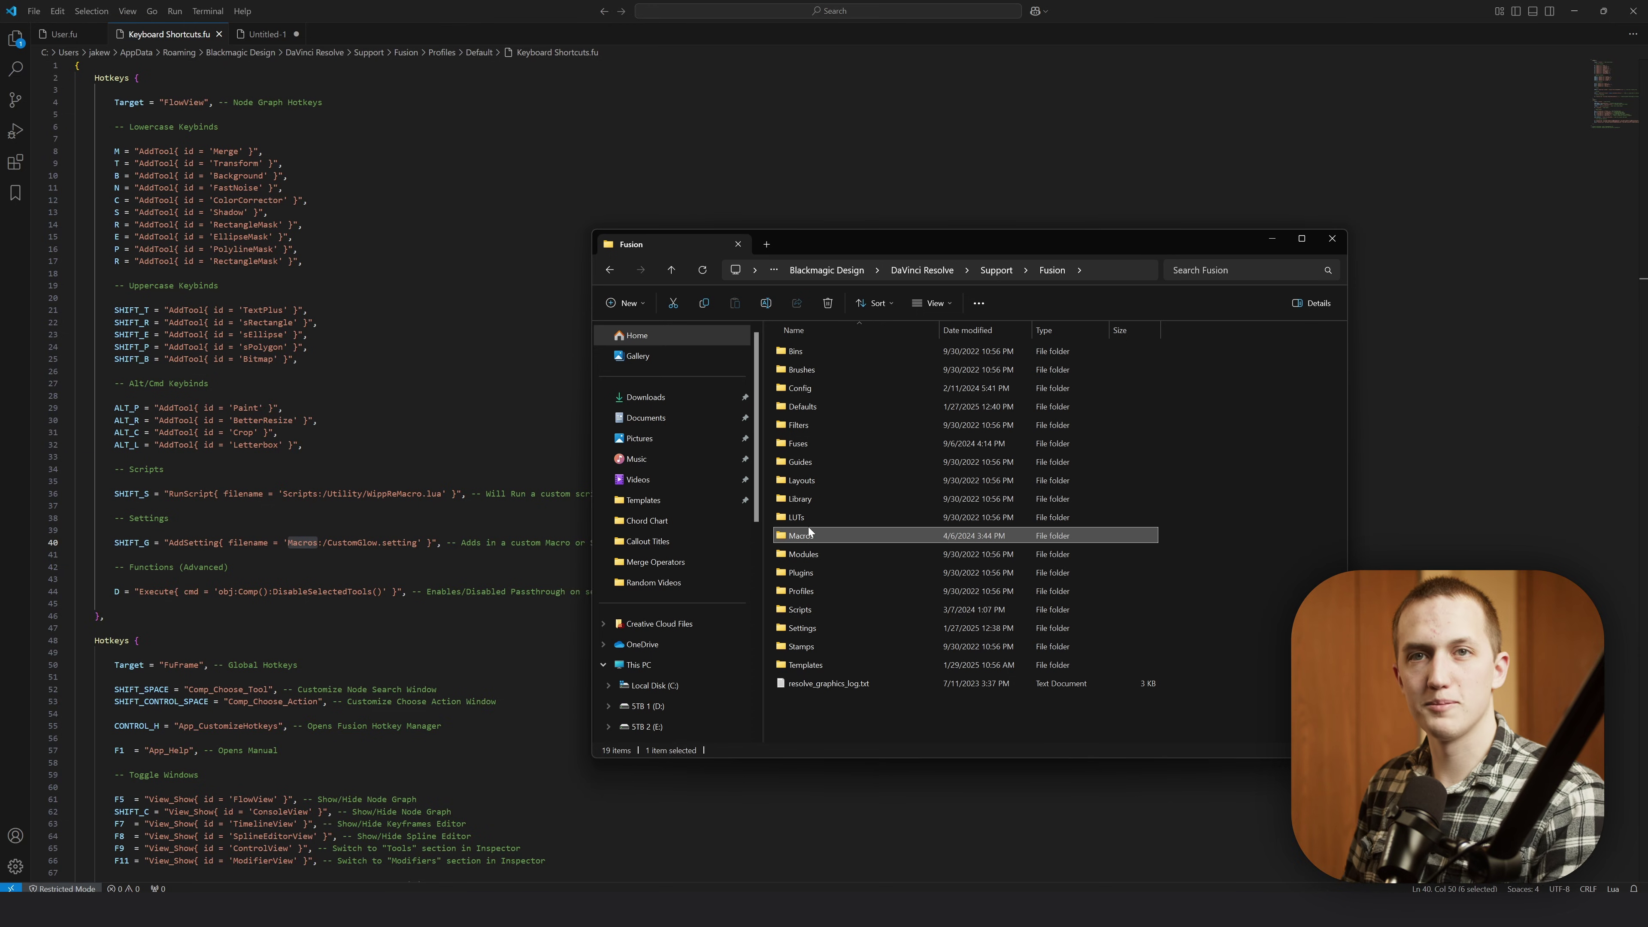
Return to Keyboard Shortcuts.fu and highlight the D passthrough keybind
{"action": "key", "text": "alt+Tab"}
{"action": "scroll", "coordinate": [649, 454], "scroll_direction": "down", "scroll_amount": 2}
{"action": "left_click_drag", "start_coordinate": [651, 527], "coordinate": [75, 503]}
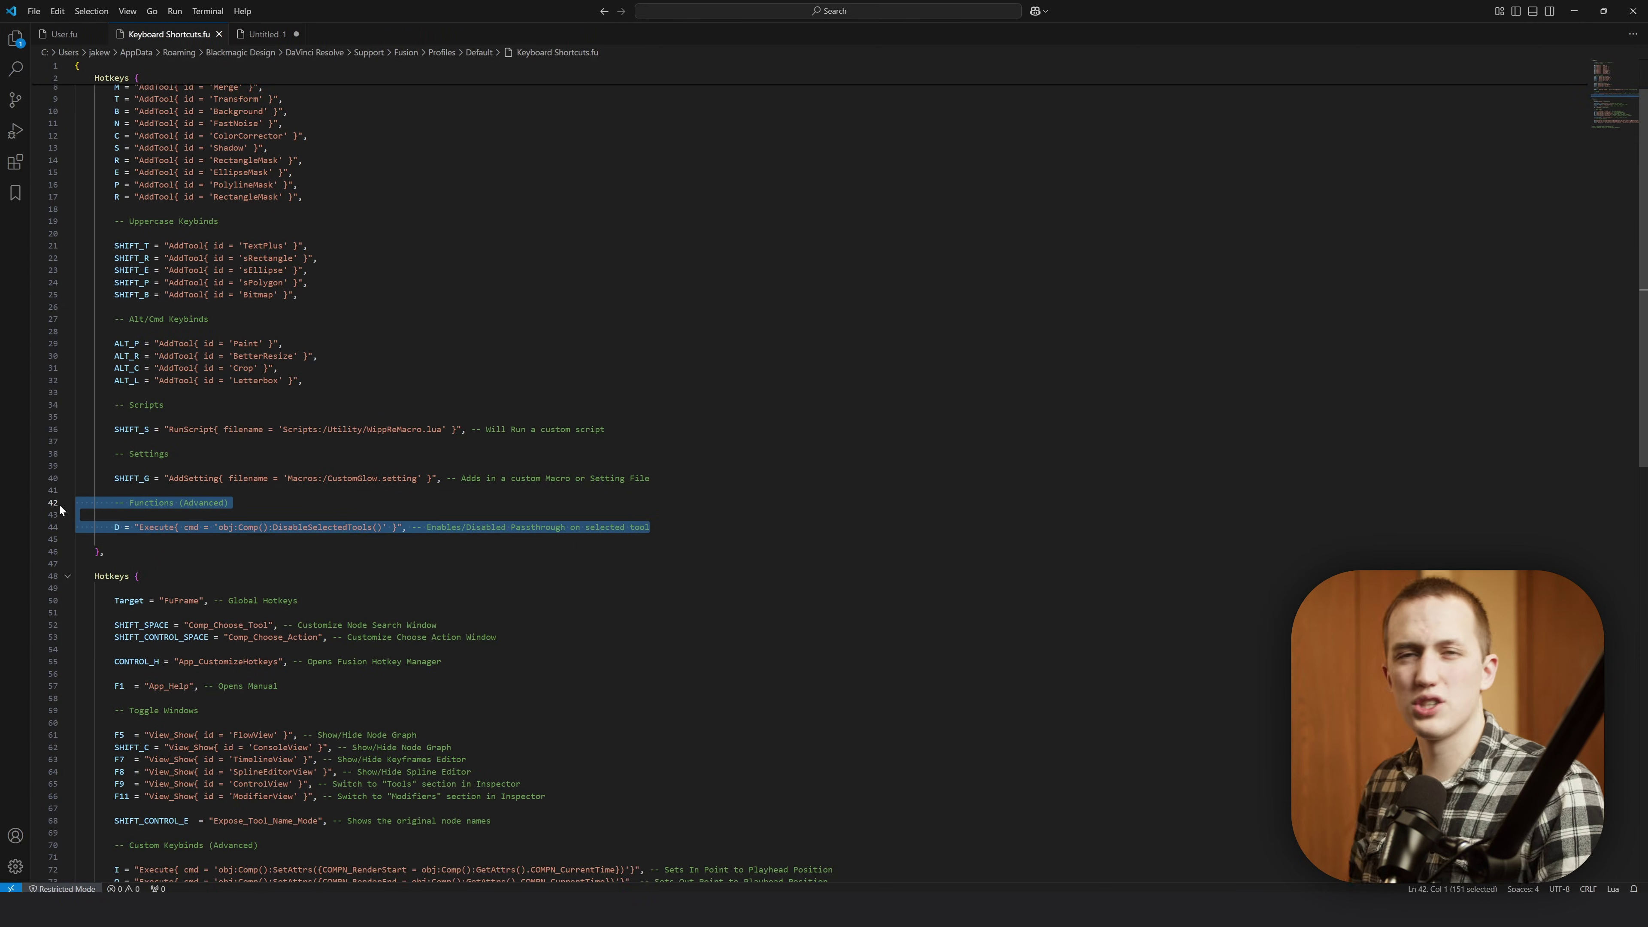
Toggle passthrough on Merge1, then on Text1, Transform3 and Merge1 together, and back on
{"action": "key", "text": "alt+Tab"}
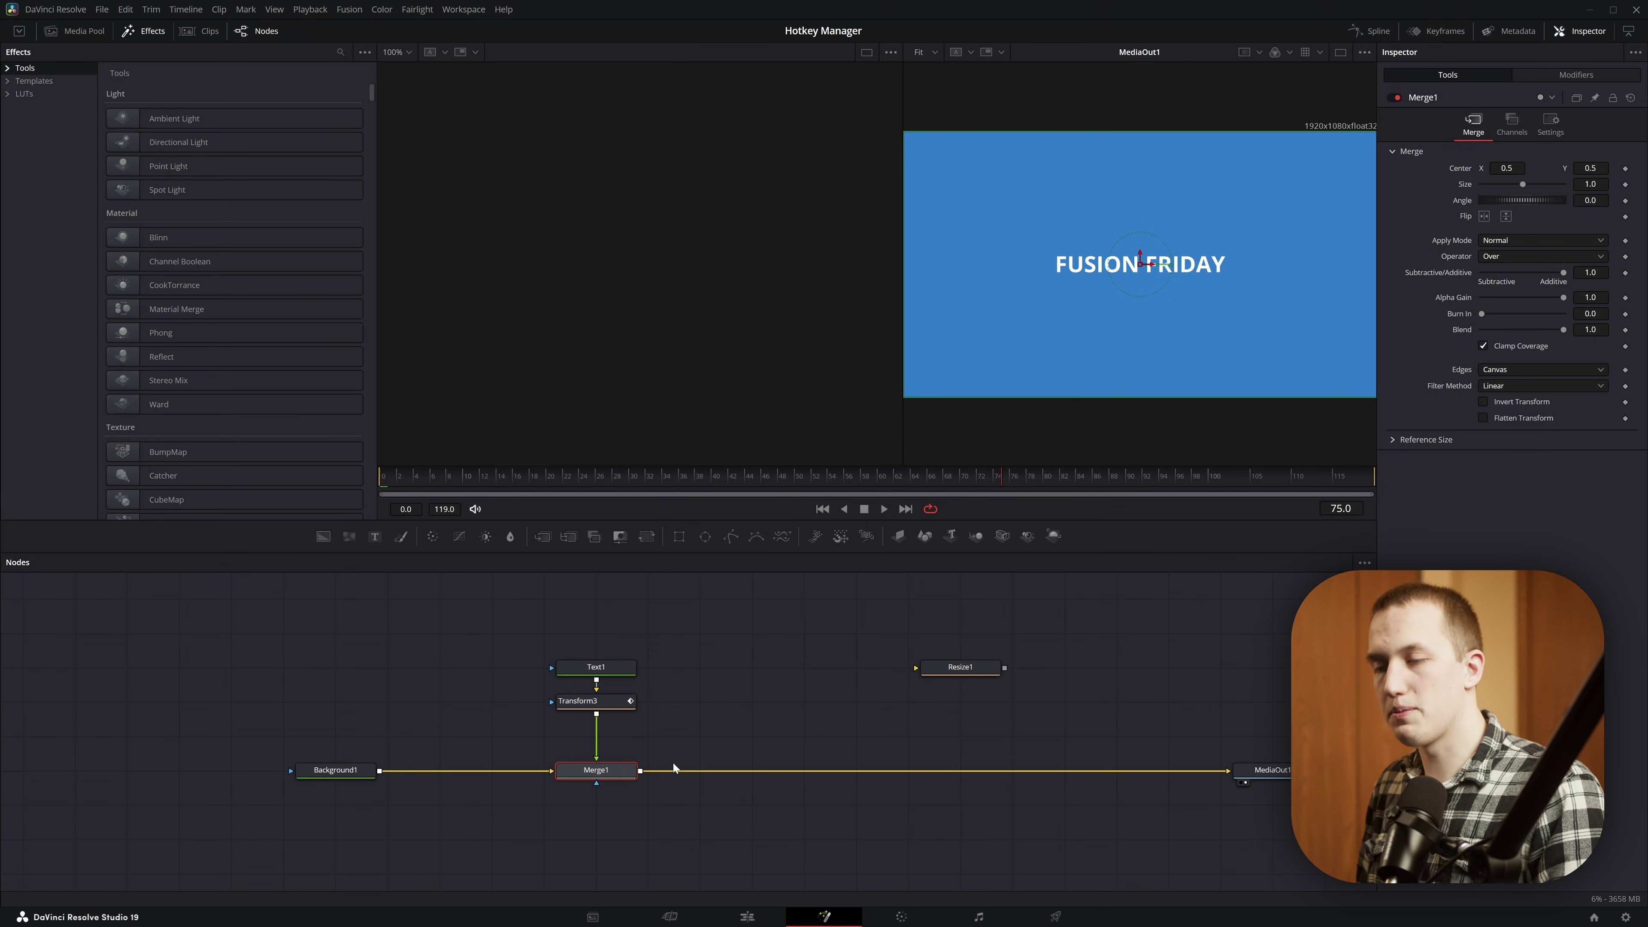
{"action": "key", "text": "ctrl+p"}
{"action": "key", "text": "ctrl+p"}
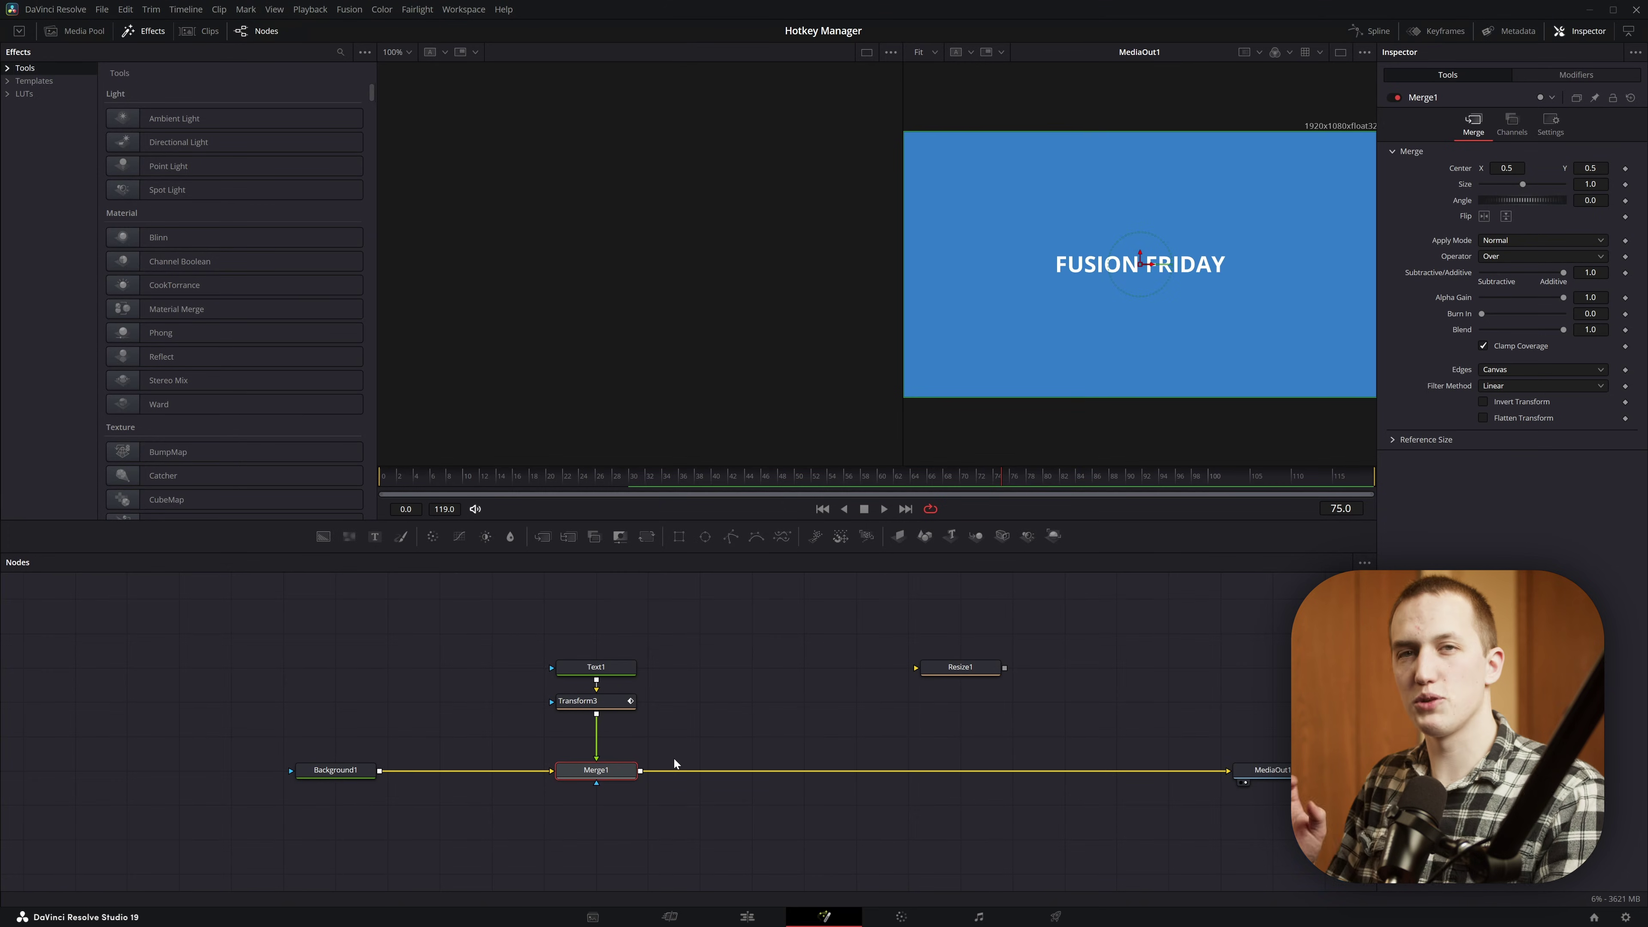
{"action": "key", "text": "ctrl+p"}
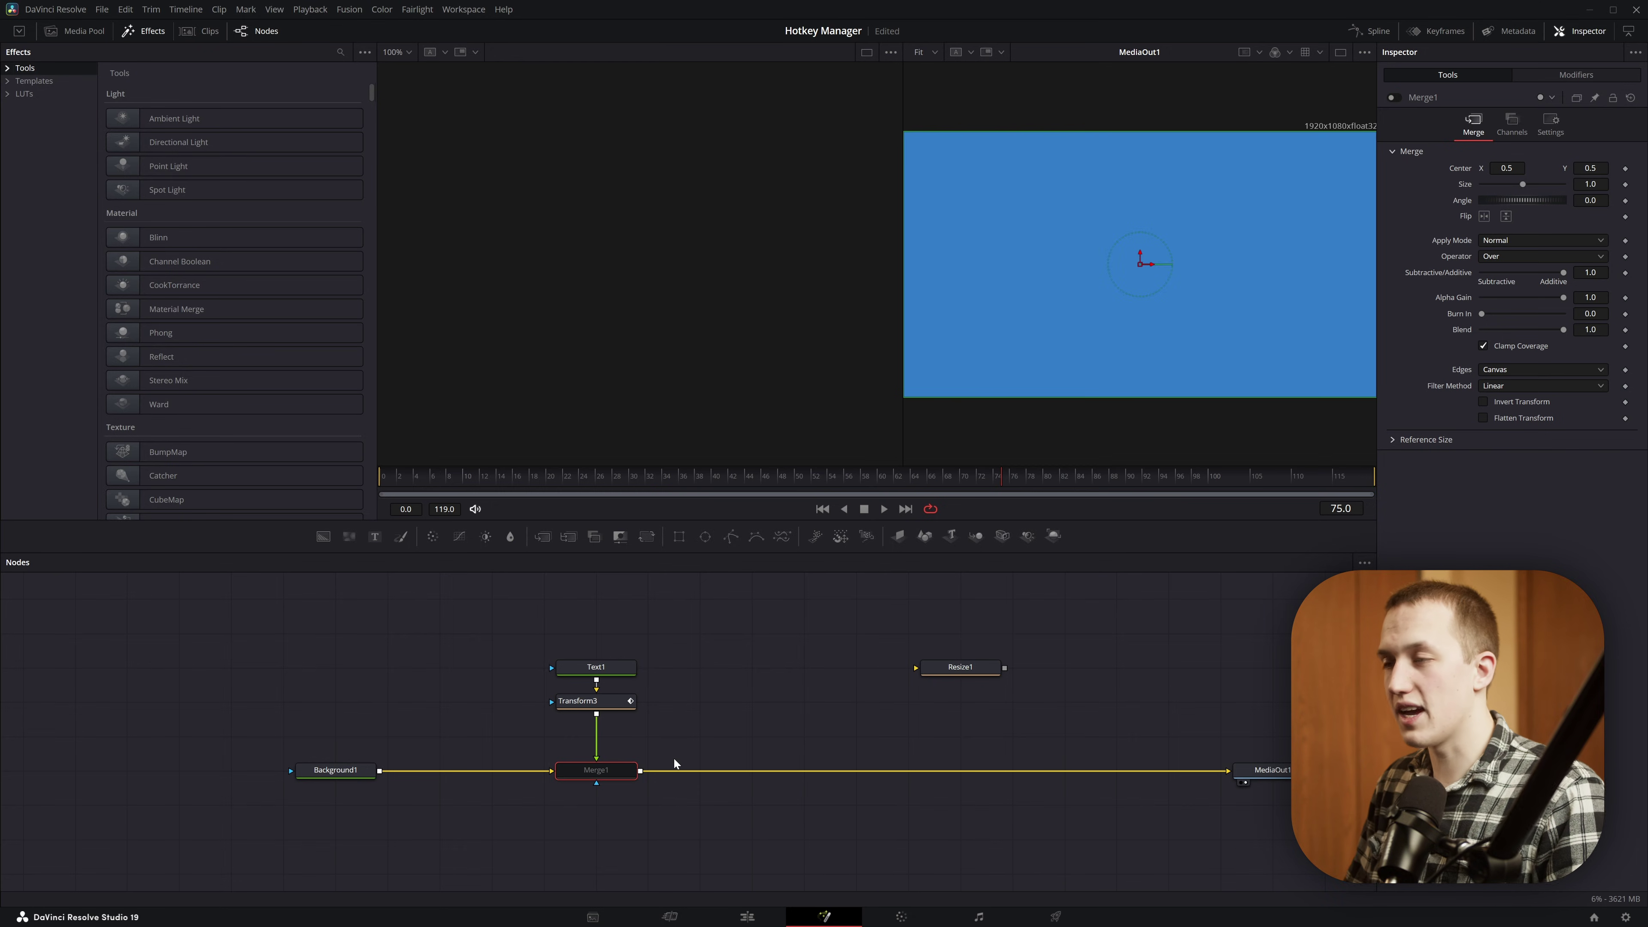
{"action": "key", "text": "ctrl+p"}
{"action": "left_click_drag", "start_coordinate": [686, 648], "coordinate": [558, 789]}
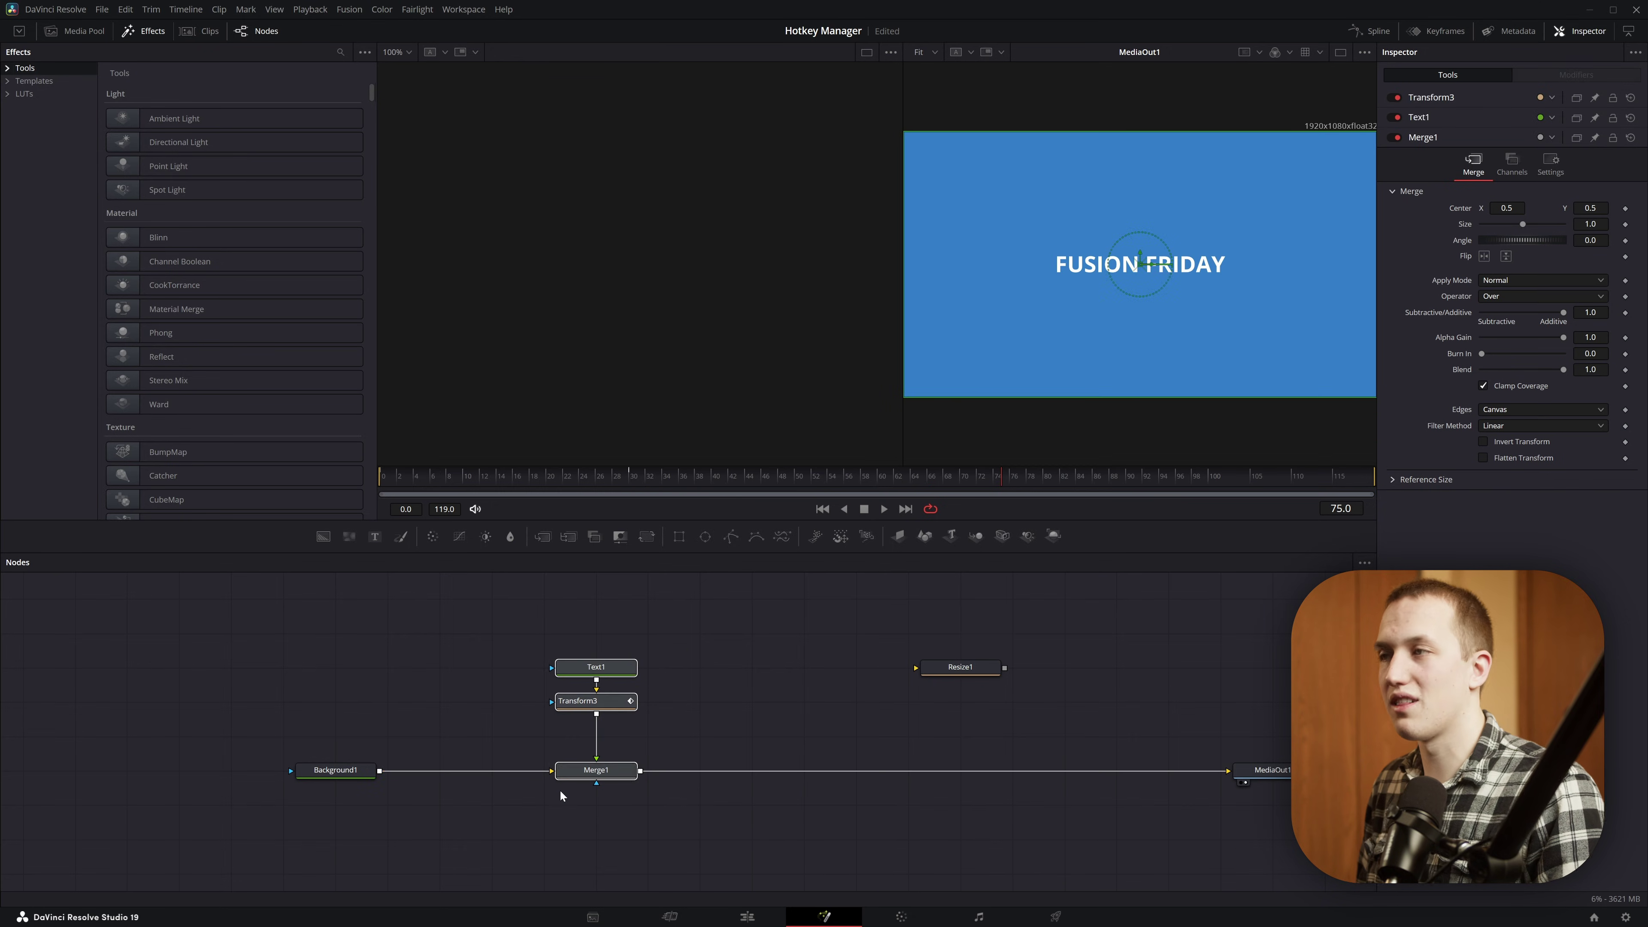
{"action": "key", "text": "ctrl+p"}
{"action": "key", "text": "ctrl+p"}
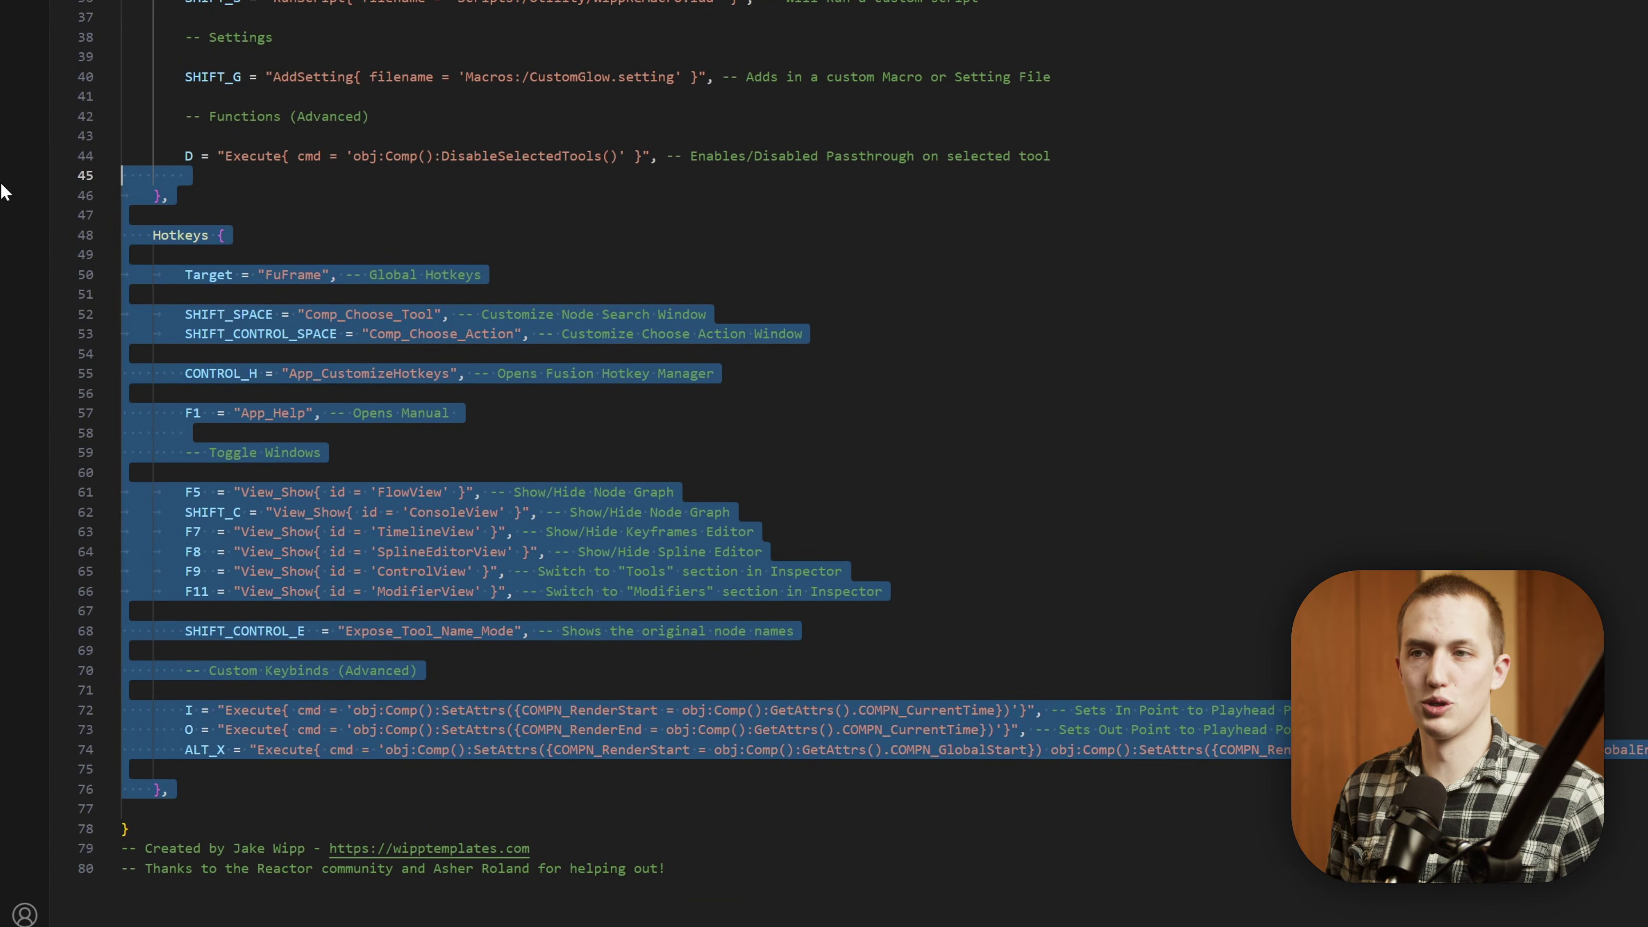
Highlight the node-search hotkeys, the SHIFT_SPACE key name and the hotkey manager line
{"action": "left_click", "coordinate": [803, 333]}
{"action": "key", "text": "shift+Up"}
{"action": "key", "text": "shift+Up"}
{"action": "key", "text": "shift+Up"}
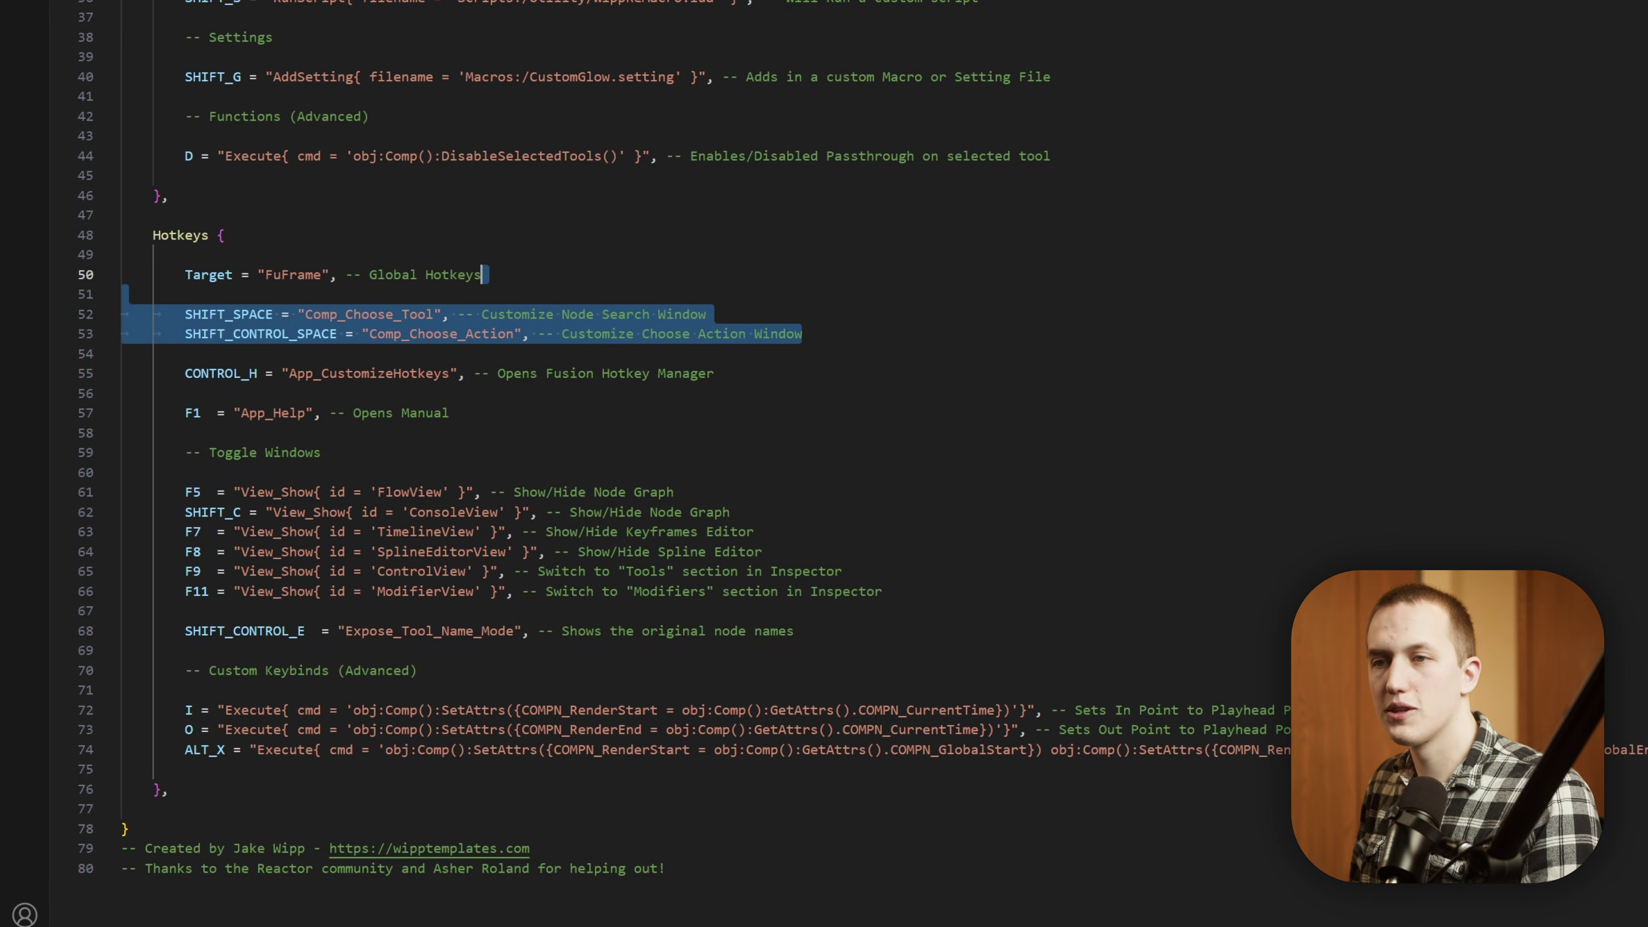
{"action": "left_click_drag", "start_coordinate": [185, 314], "coordinate": [281, 314]}
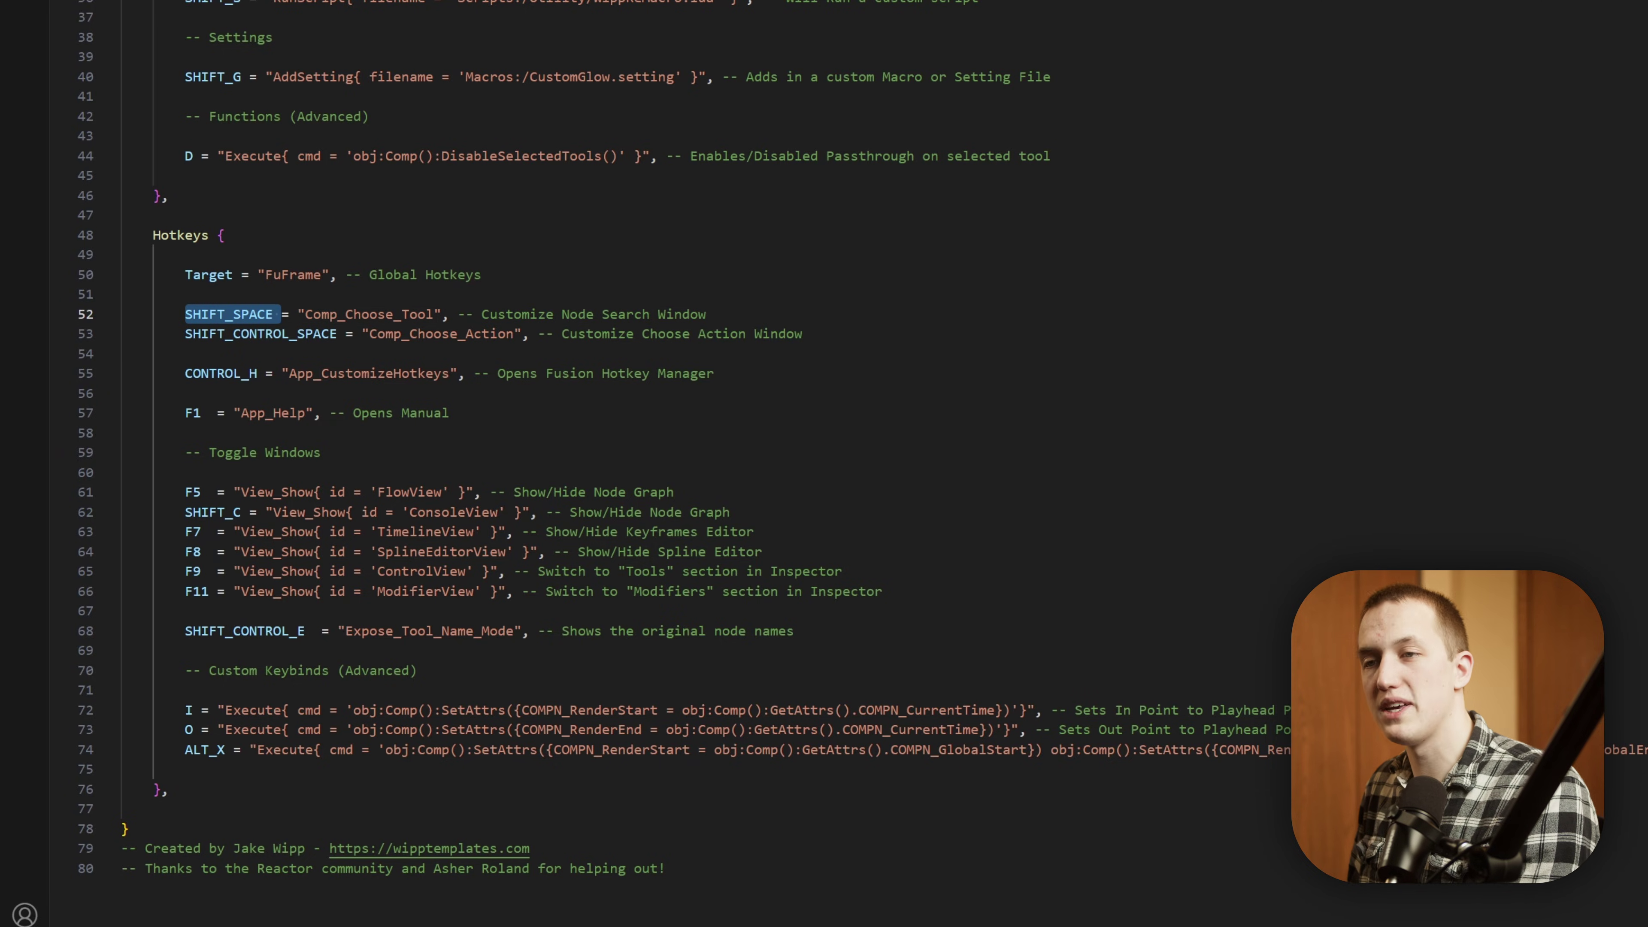
{"action": "left_click_drag", "start_coordinate": [716, 374], "coordinate": [120, 373]}
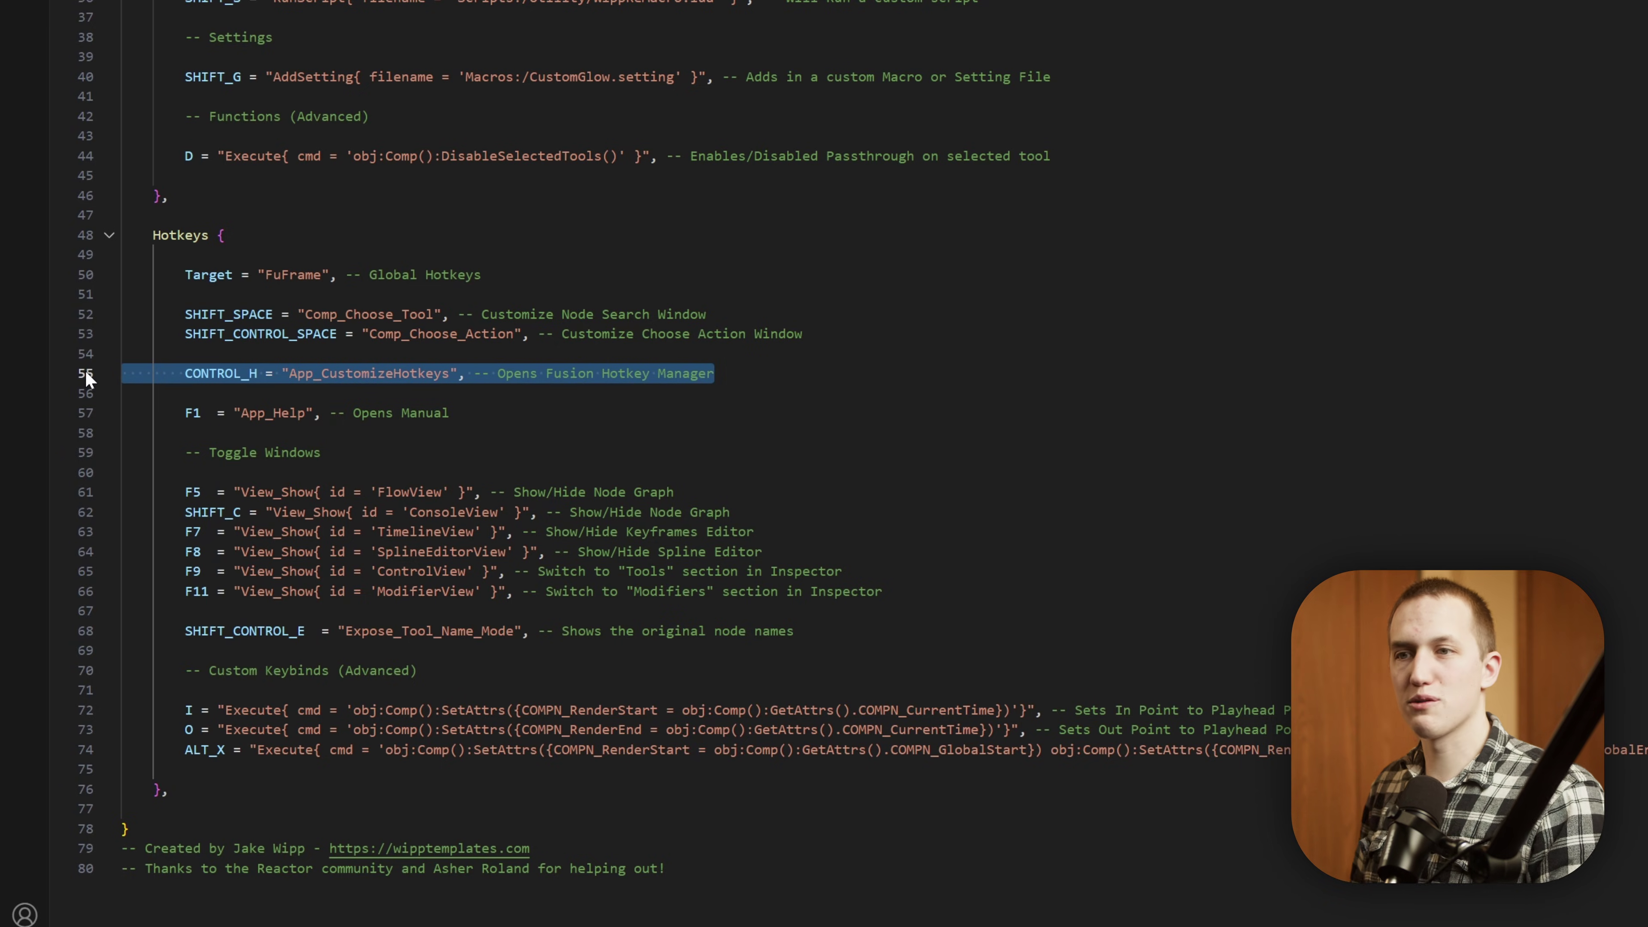
Highlight the manual and window-toggle lines, the Spline Editor toggle, and the custom in/out keybinds
{"action": "scroll", "coordinate": [86, 372], "scroll_direction": "down", "scroll_amount": 2}
{"action": "left_click_drag", "start_coordinate": [136, 308], "coordinate": [882, 487]}
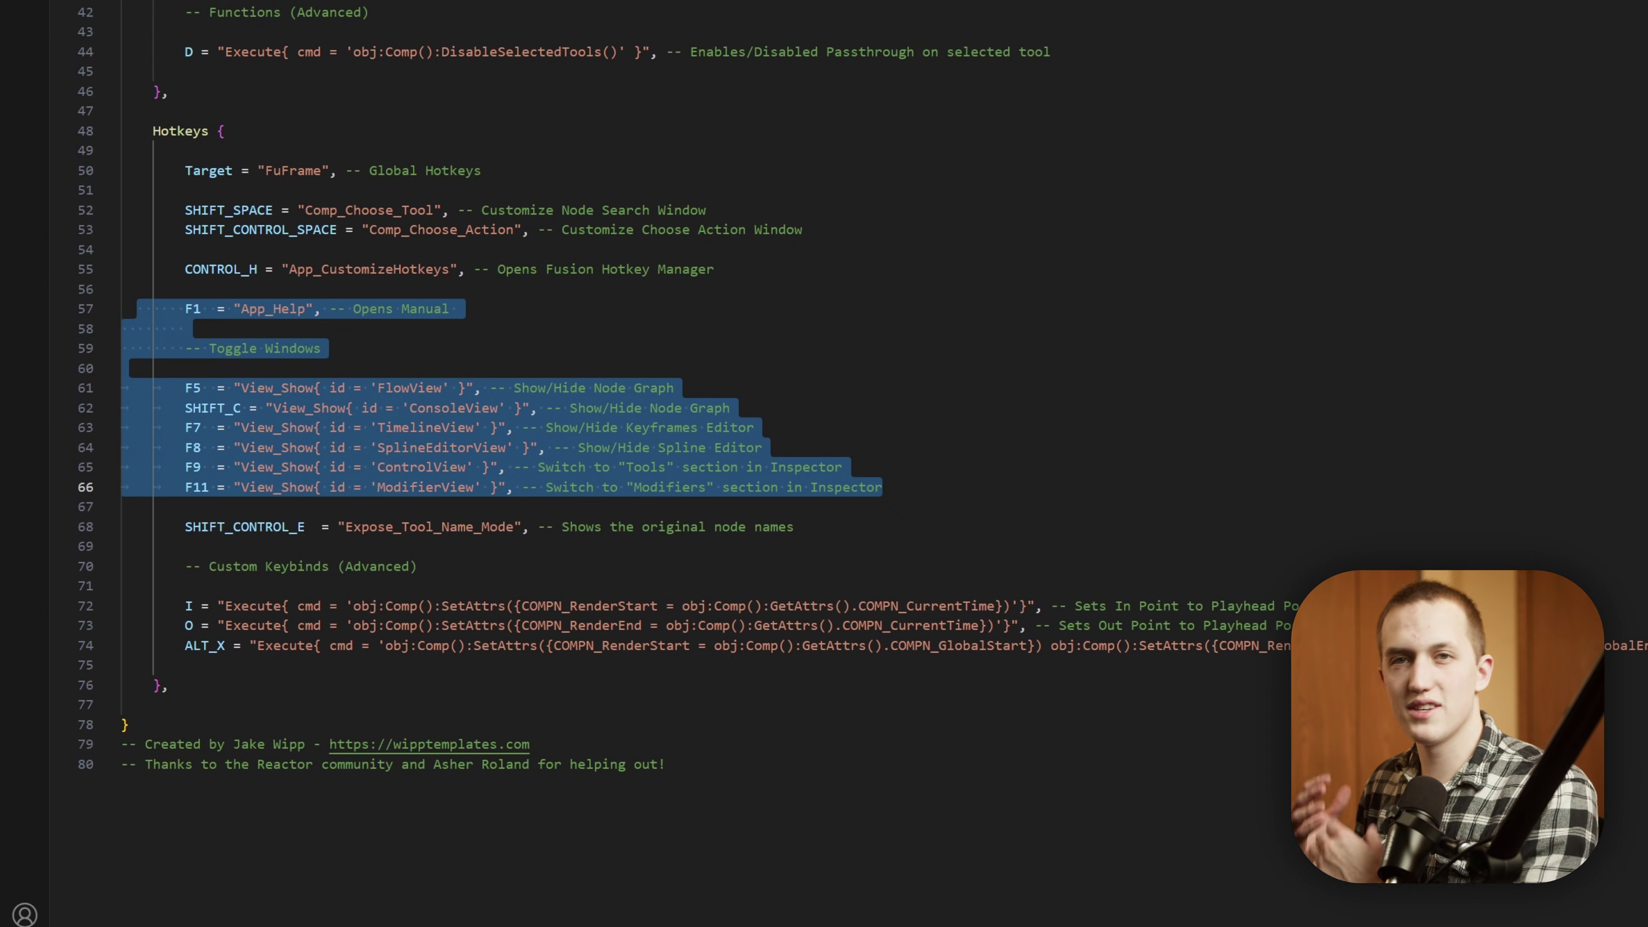
{"action": "left_click_drag", "start_coordinate": [762, 447], "coordinate": [153, 448]}
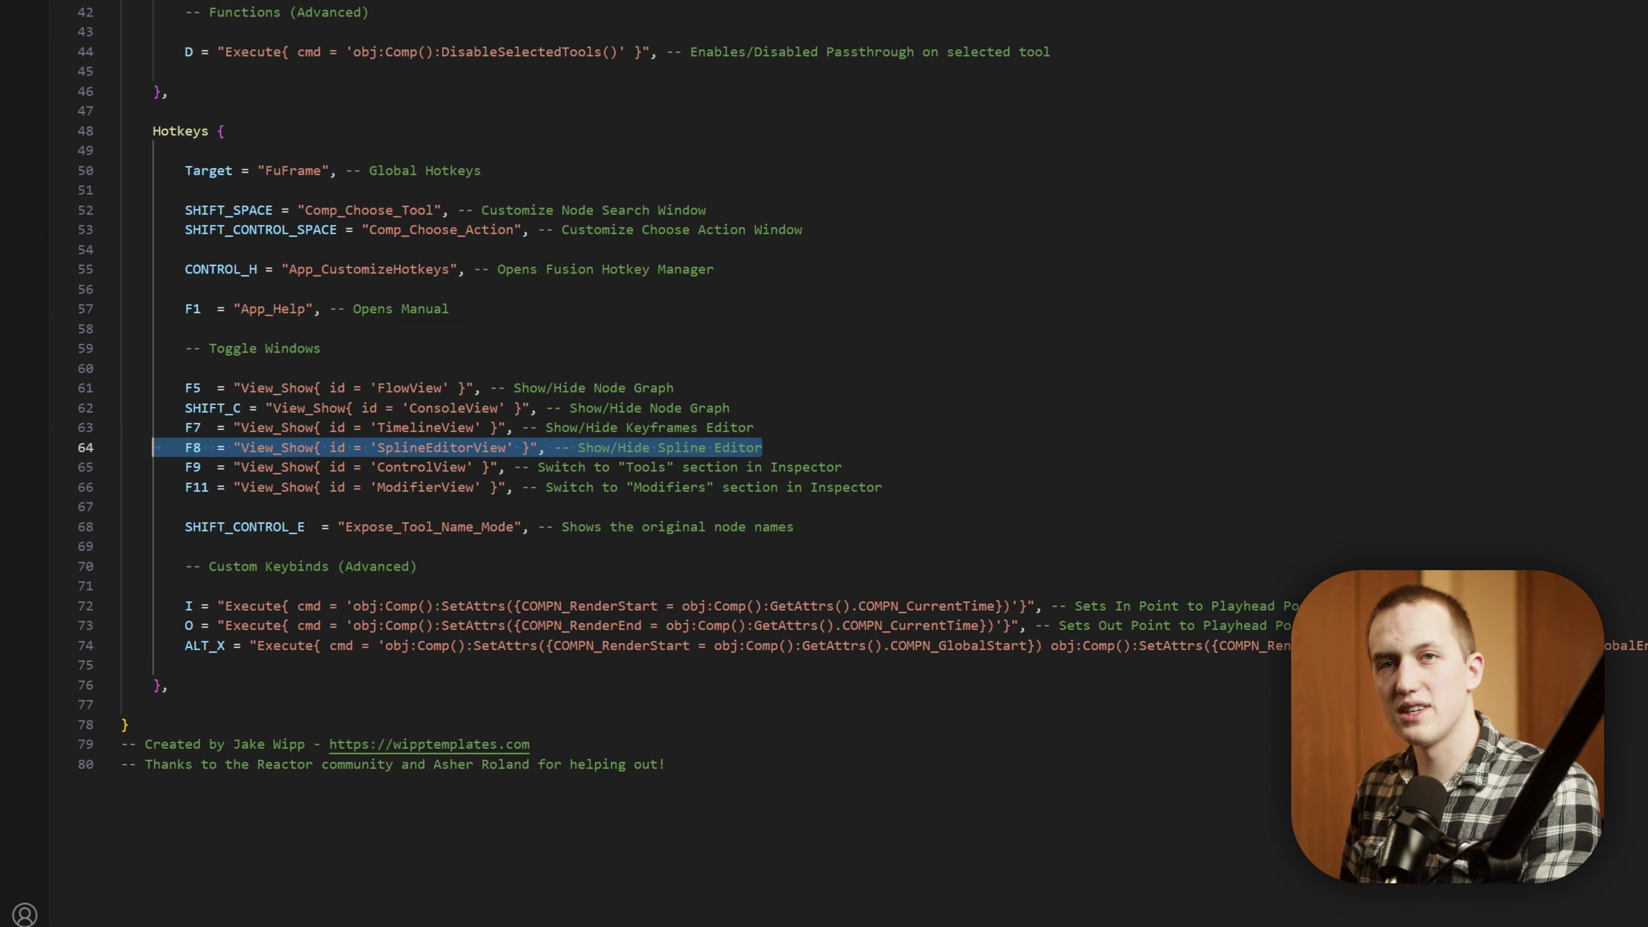
{"action": "left_click_drag", "start_coordinate": [121, 566], "coordinate": [1642, 646]}
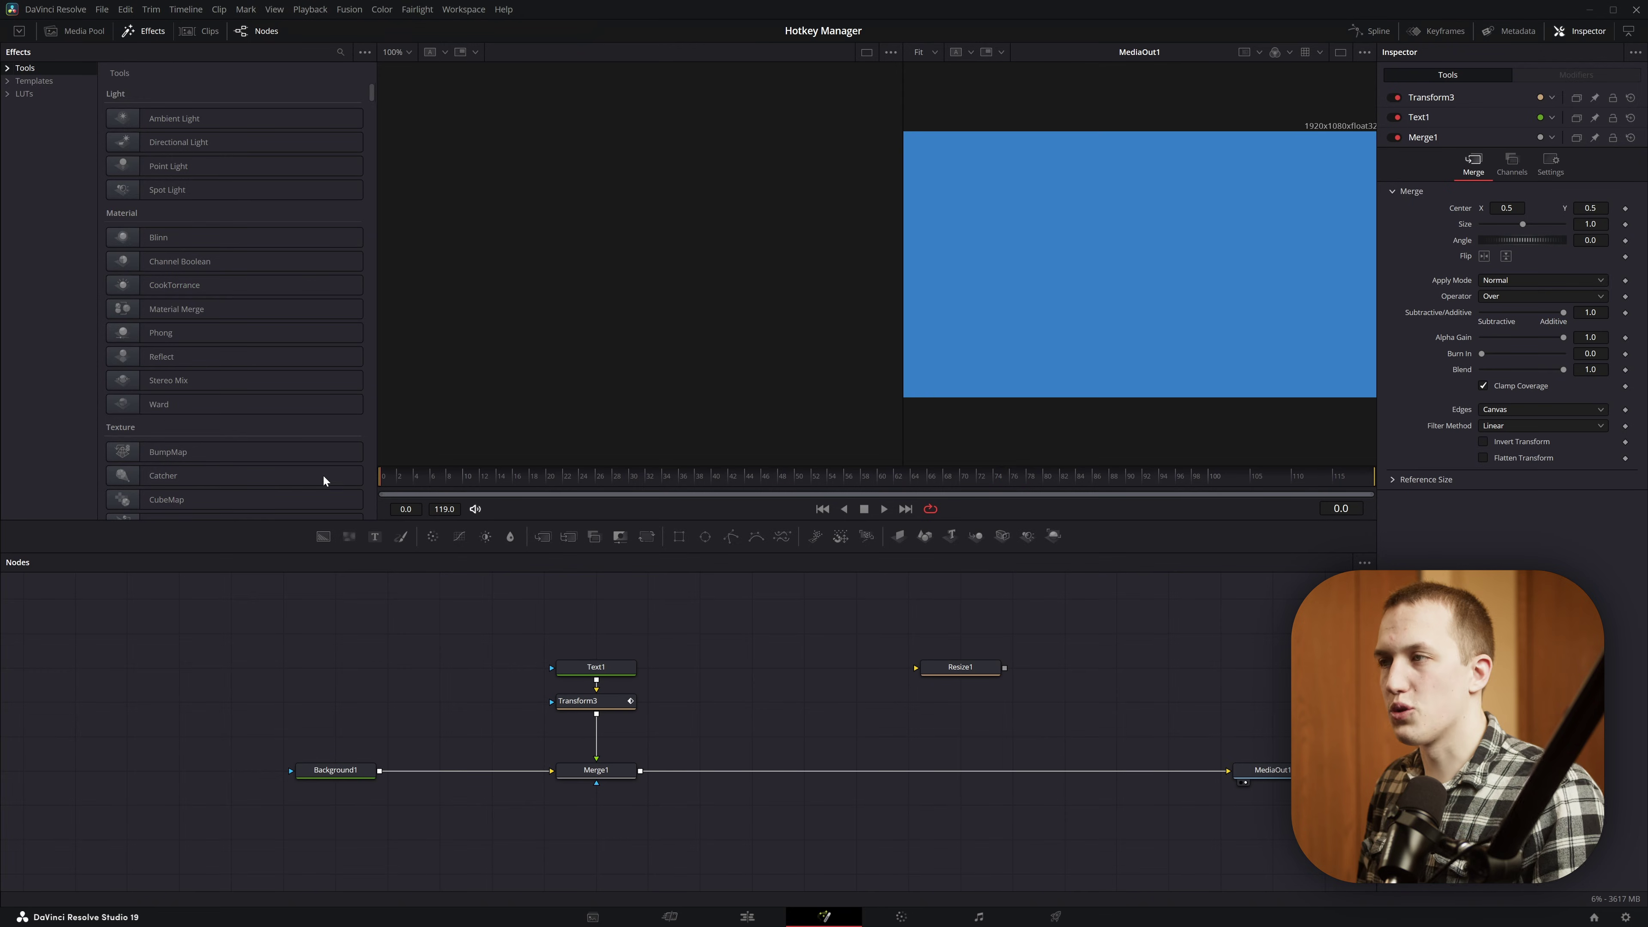
Set the render range to frames 8–42 and play it back once
{"action": "left_click_drag", "start_coordinate": [518, 483], "coordinate": [449, 476]}
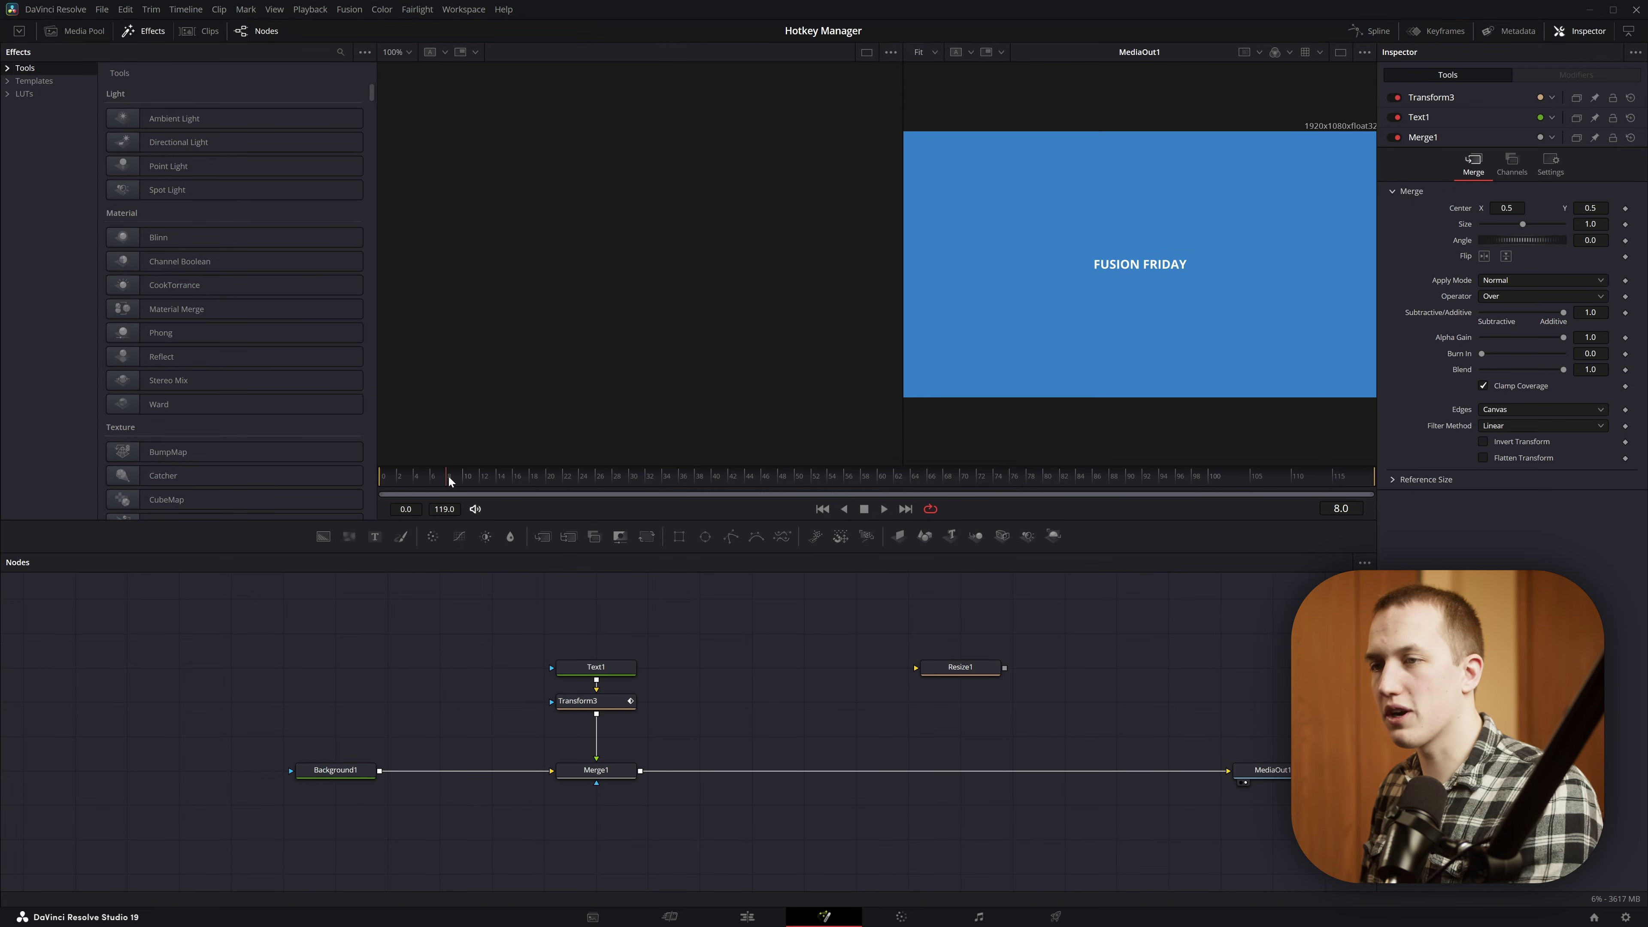
{"action": "key", "text": "space"}
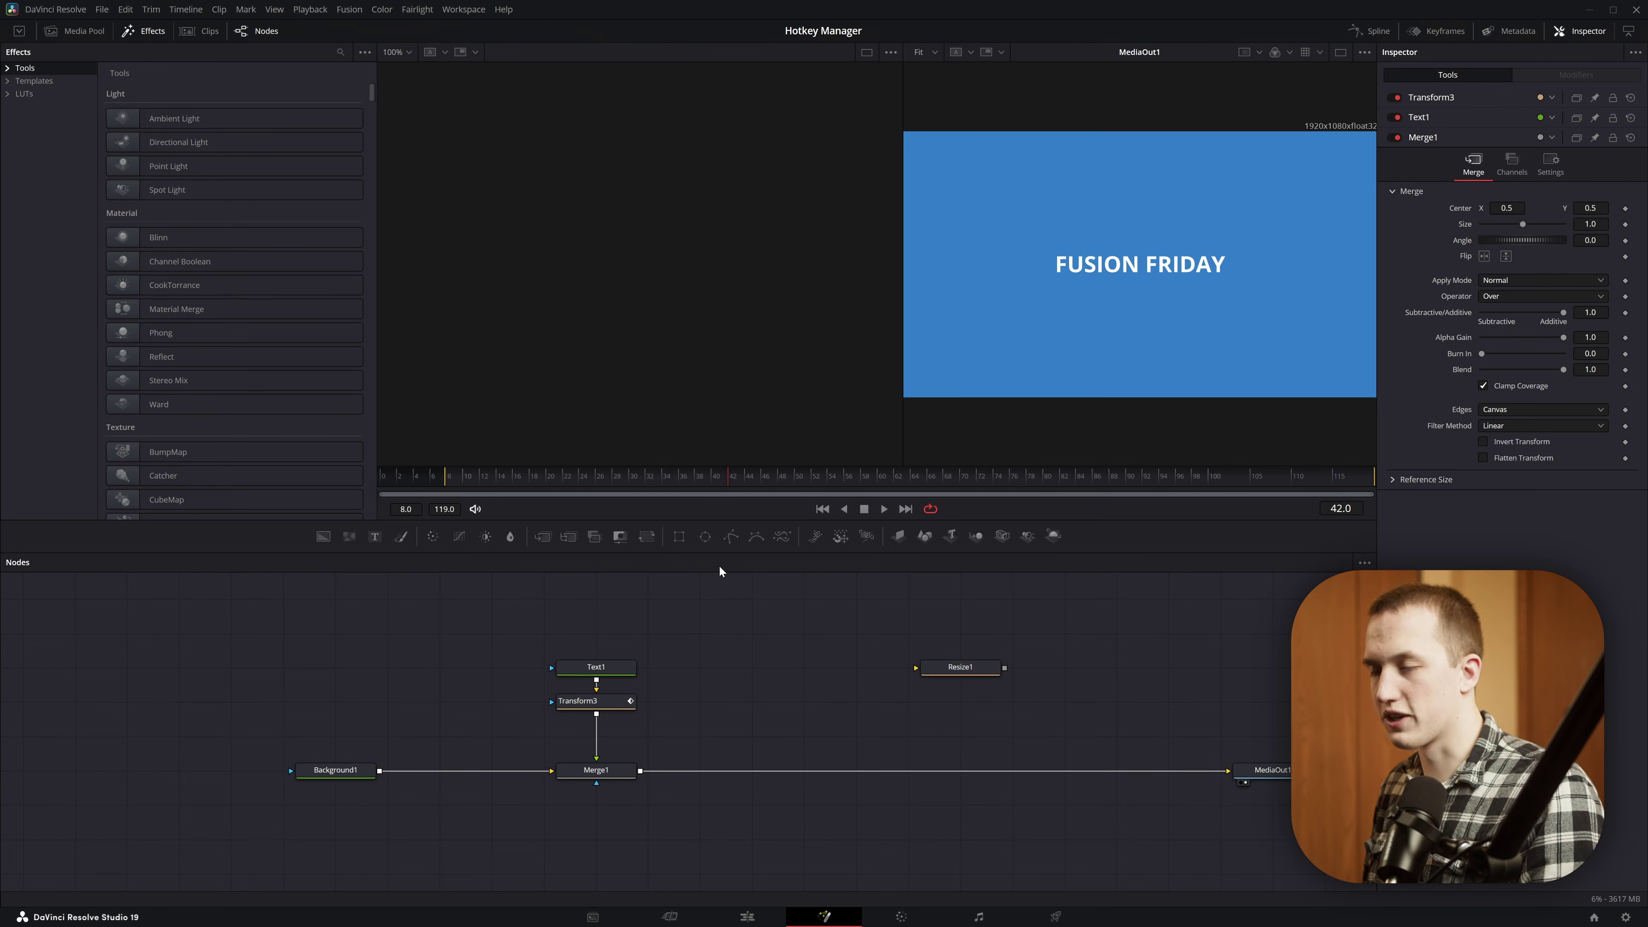
{"action": "key", "text": "o"}
{"action": "key", "text": "space"}
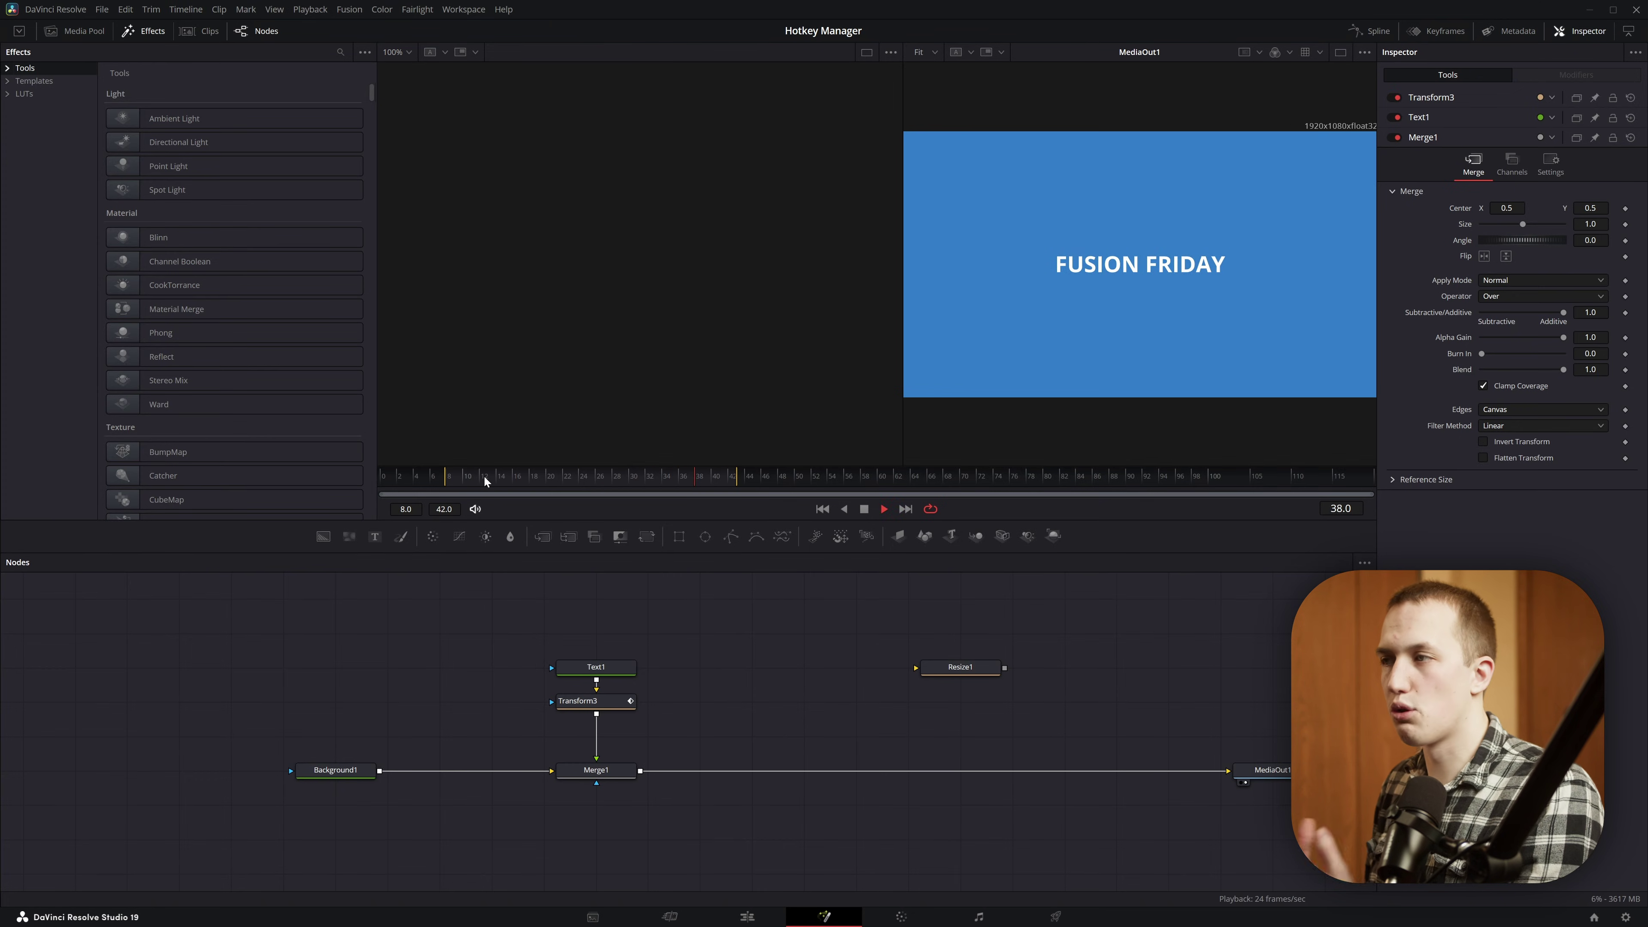
{"action": "key", "text": "space"}
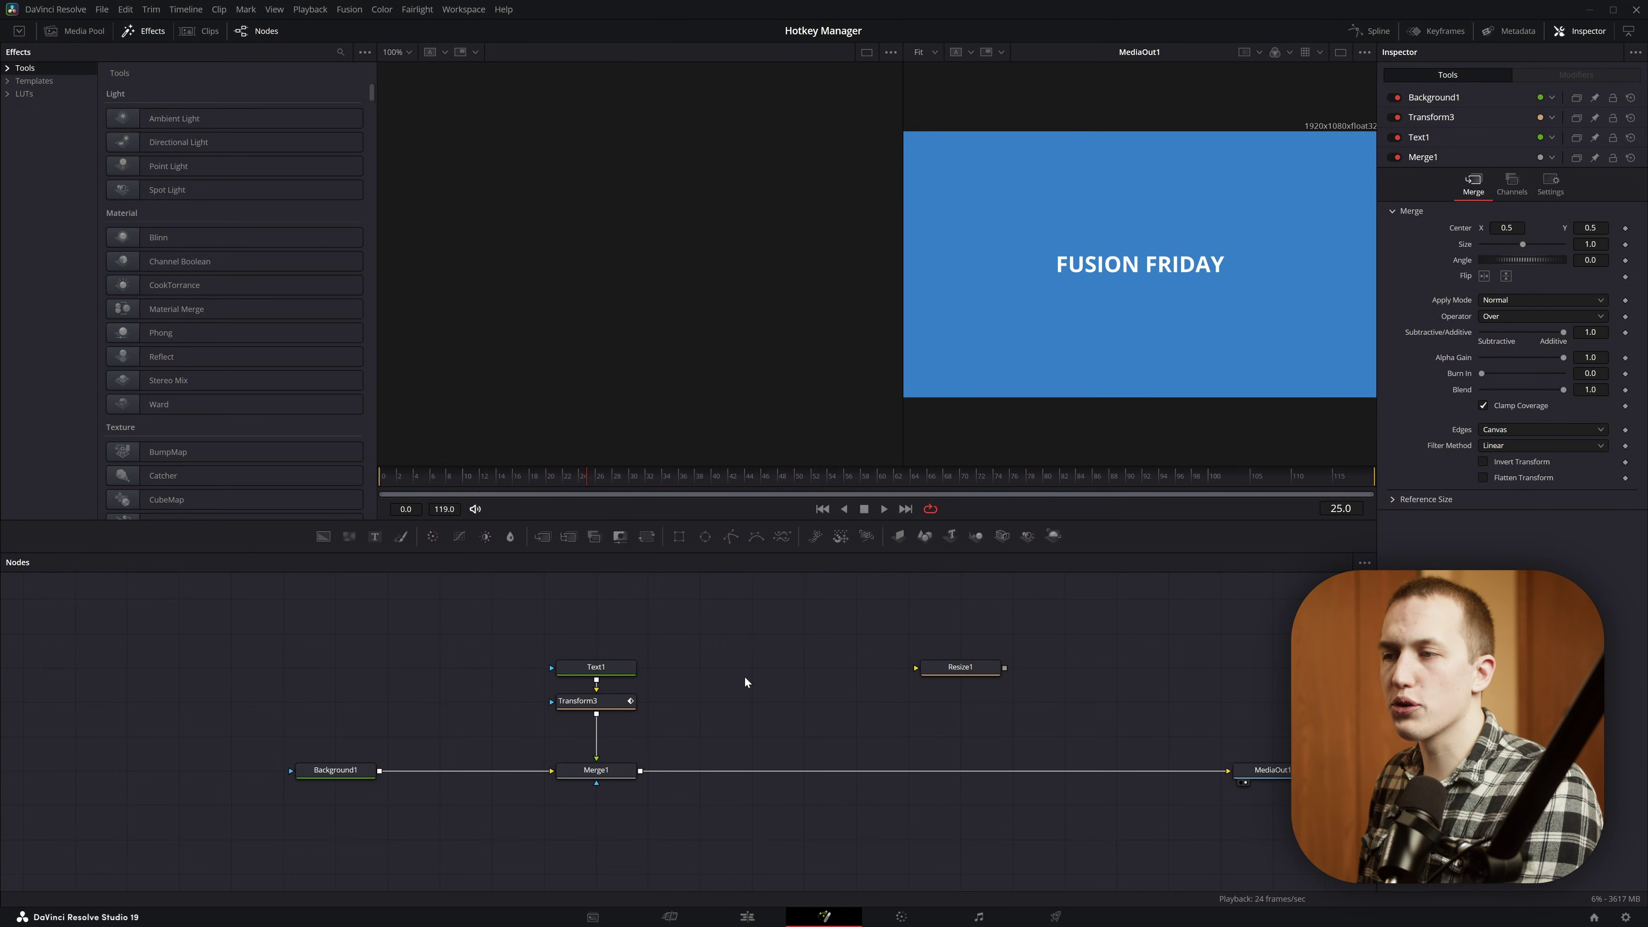
Scale the Nodes view to fit the Text1, Transform3, Merge1, Background1, MediaOut1 and Resize1 graph
{"action": "right_click", "coordinate": [744, 676]}
{"action": "mouse_move", "coordinate": [808, 703]}
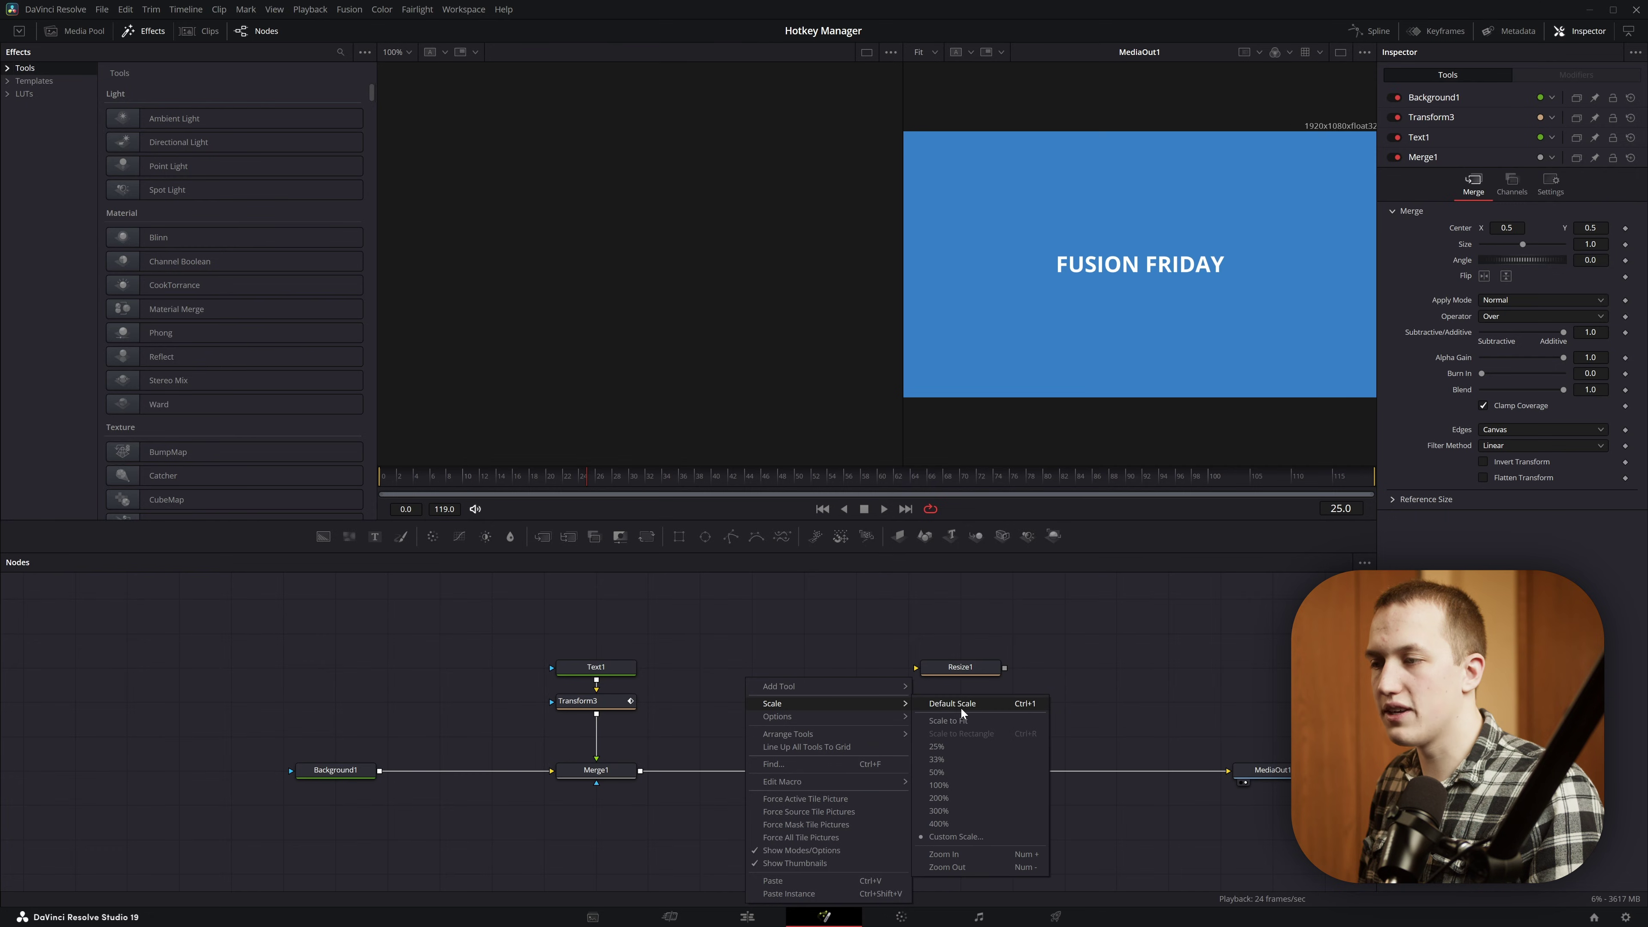
{"action": "left_click", "coordinate": [956, 720]}
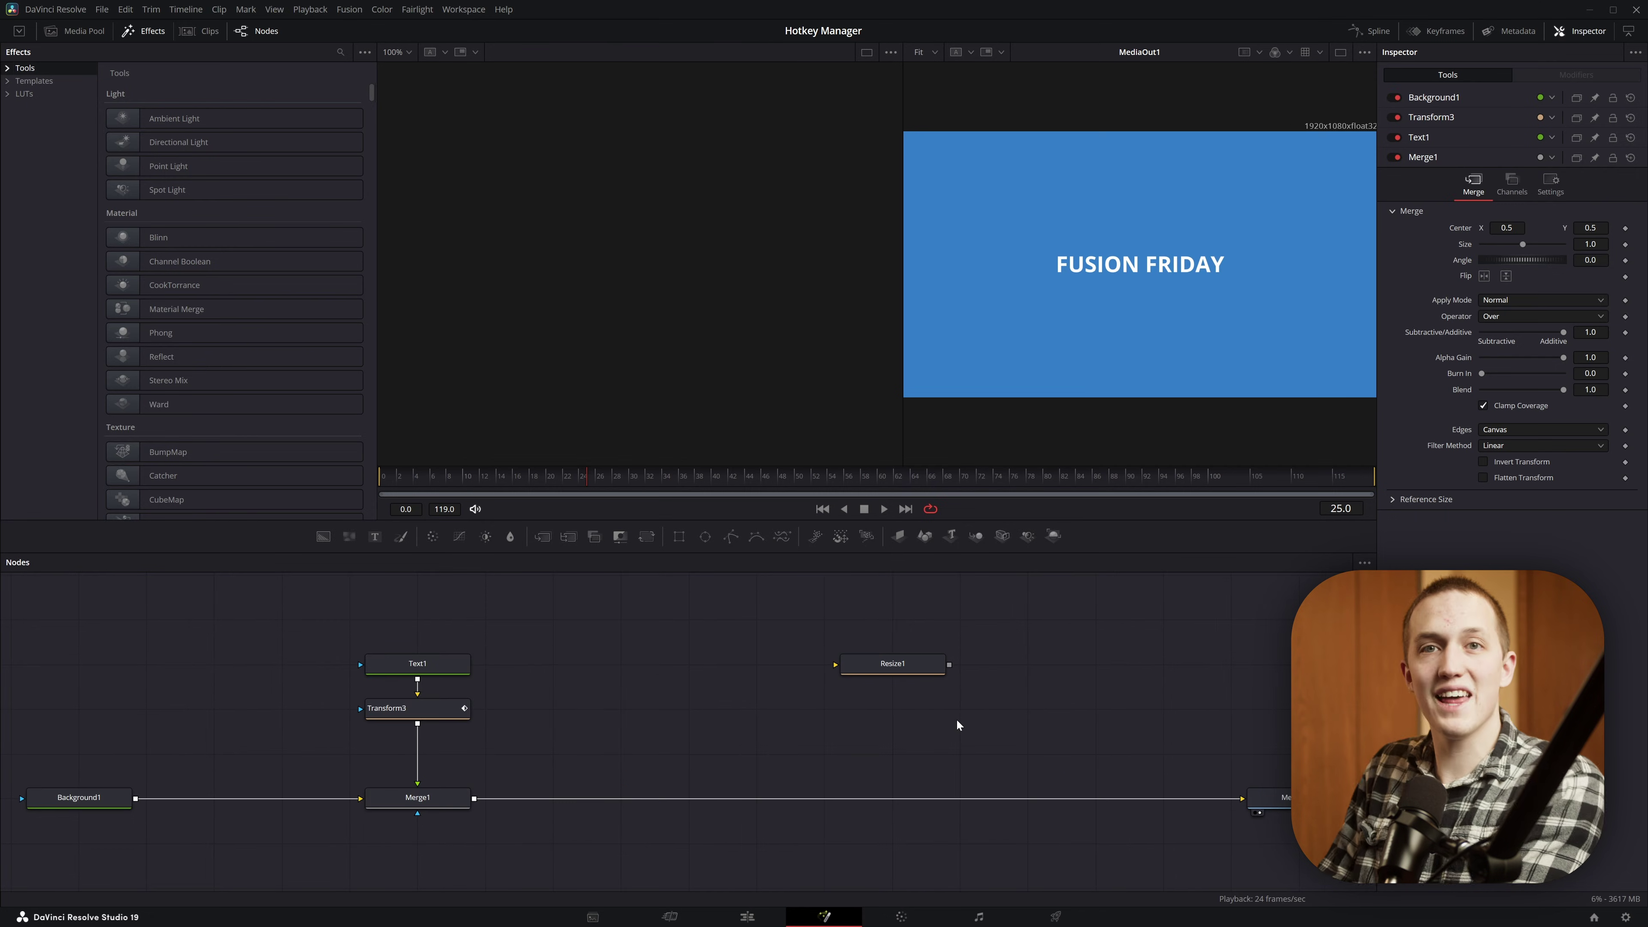